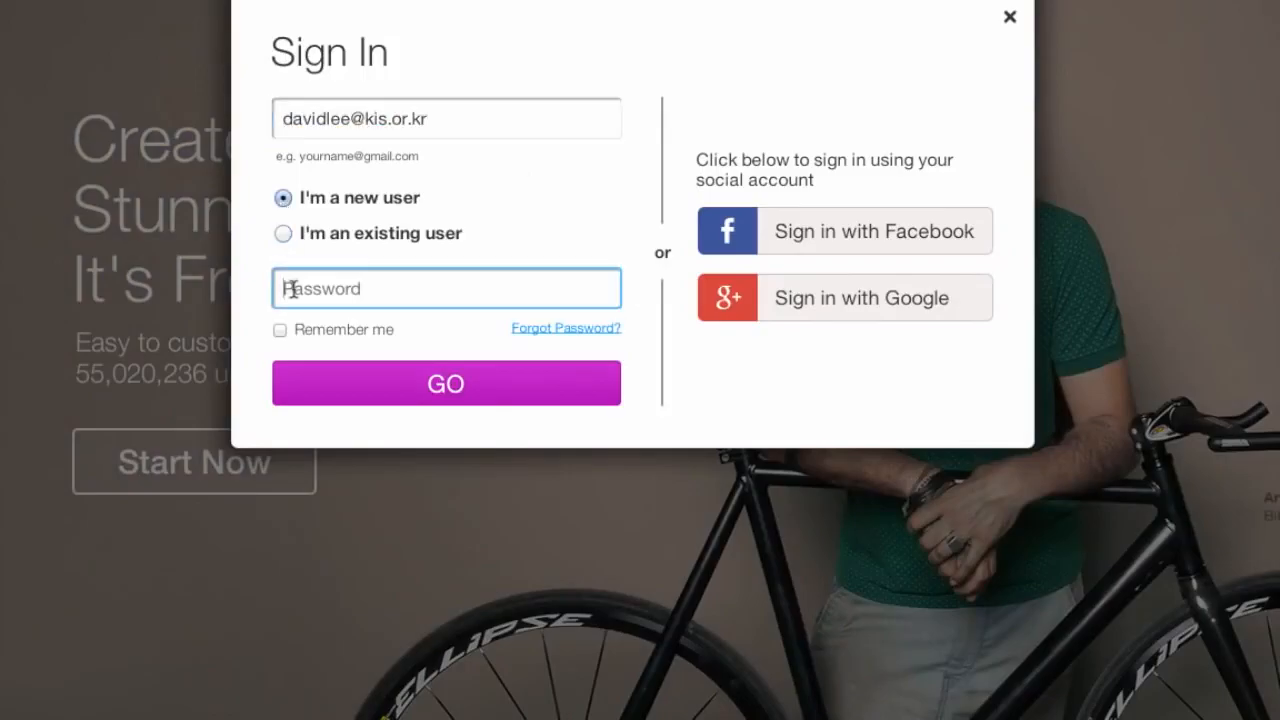
Sign in as a new user and choose the Business & Services category with Community & Education templates.
left_click(385, 388)
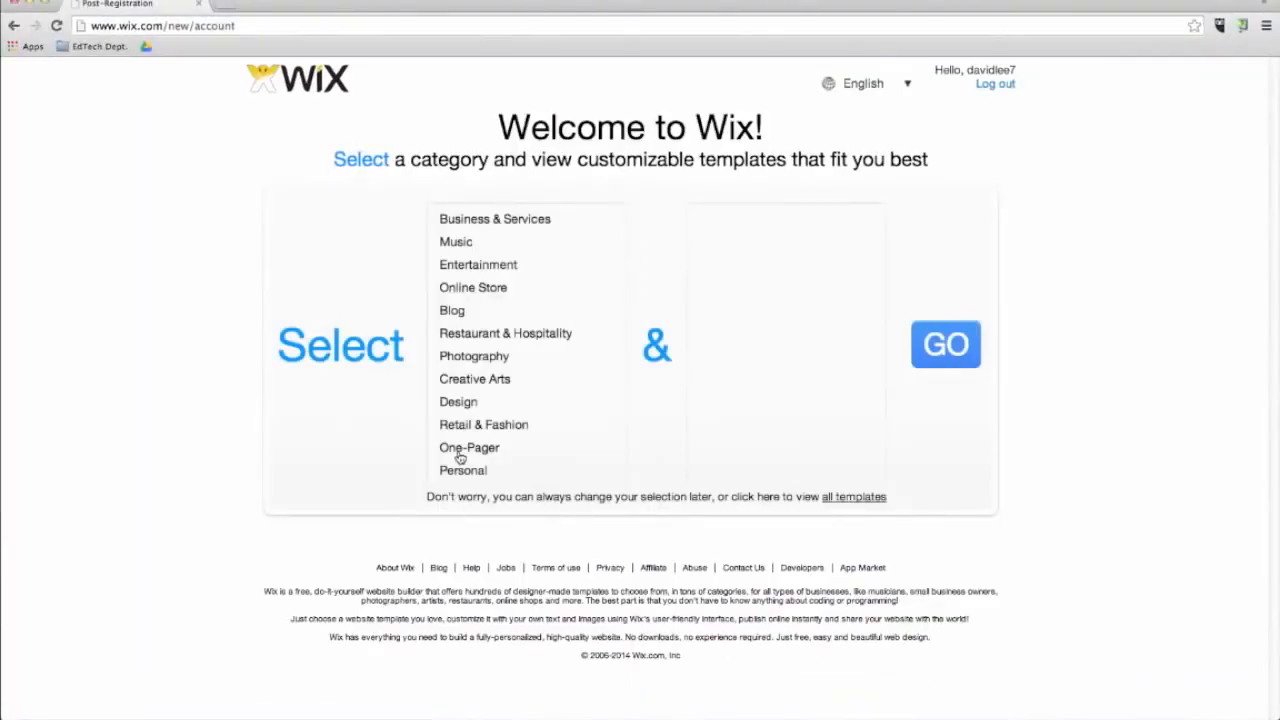
left_click(527, 213)
left_click(764, 310)
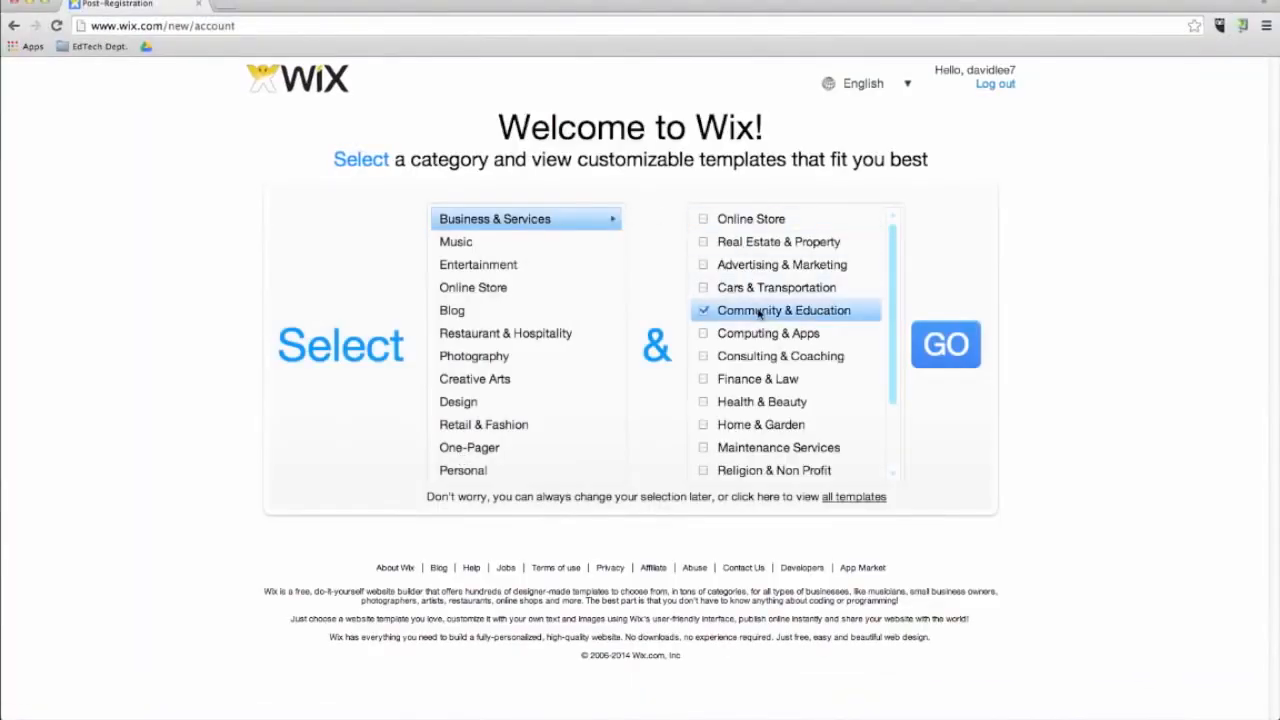
left_click(954, 346)
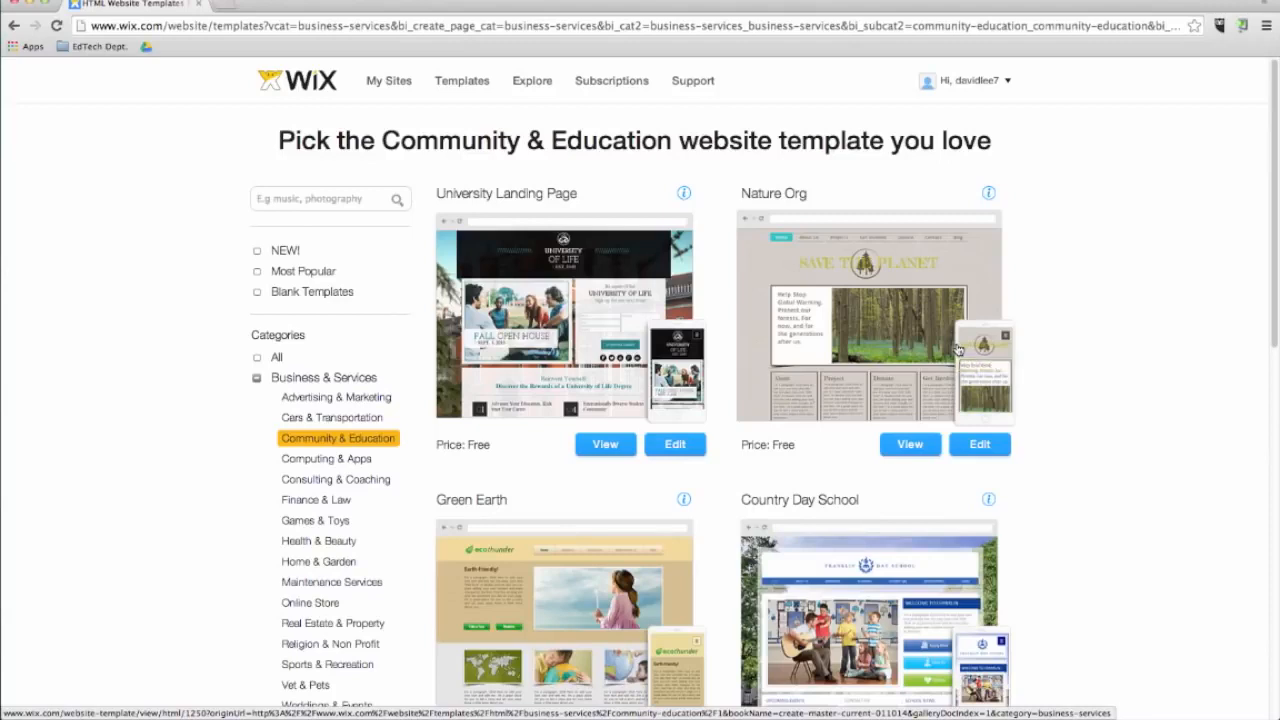
Browse the Community & Education templates and open the Preschool template's preview.
scroll(766, 388, "down", 3)
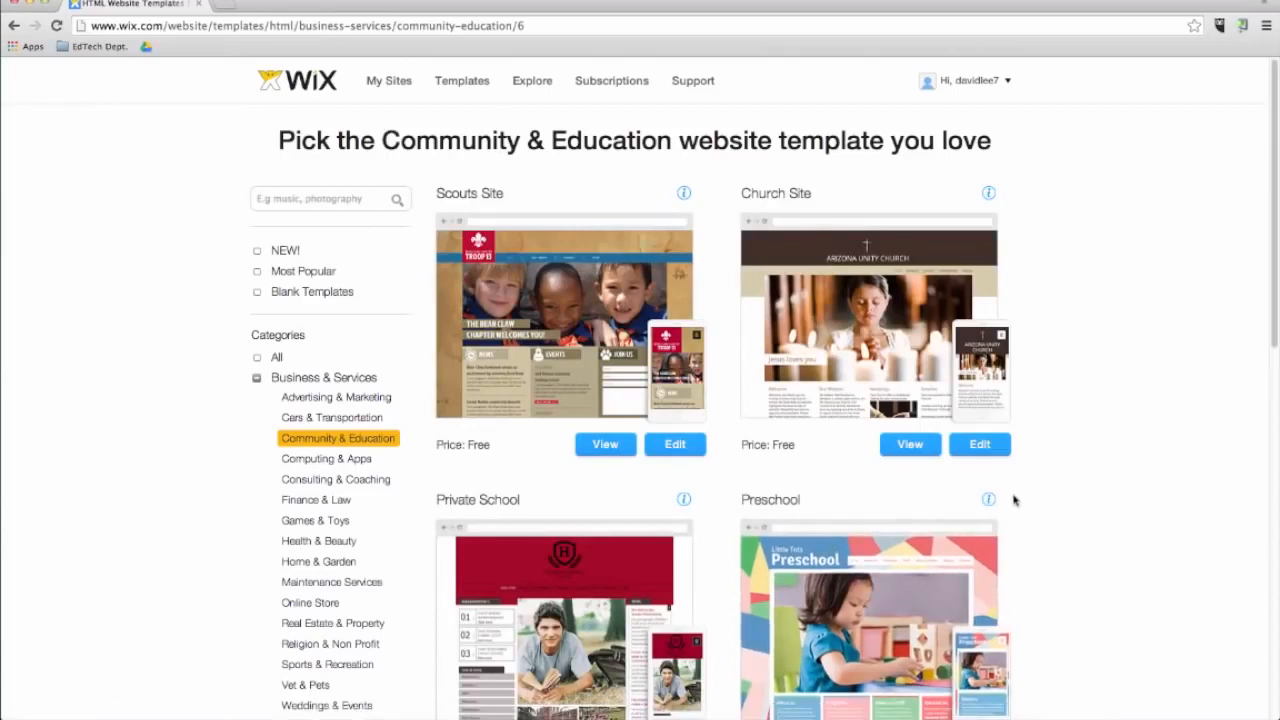
scroll(1013, 500, "down", 5)
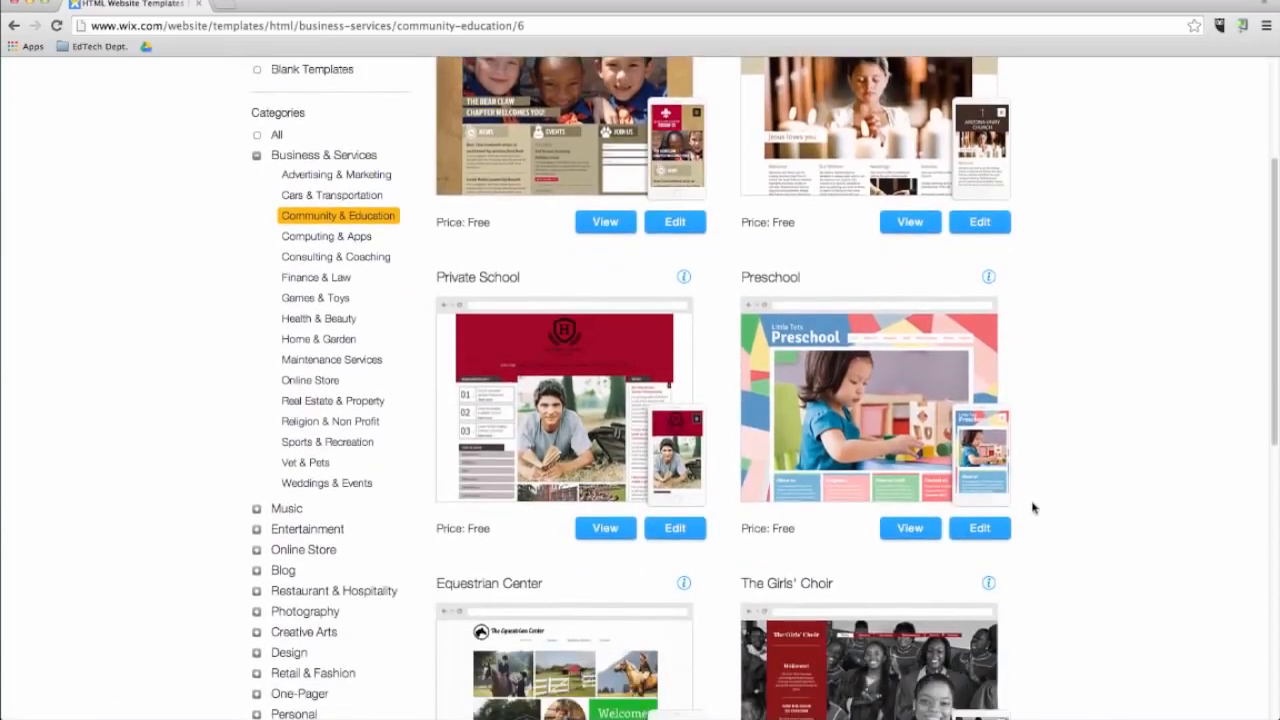
scroll(1033, 508, "down", 3)
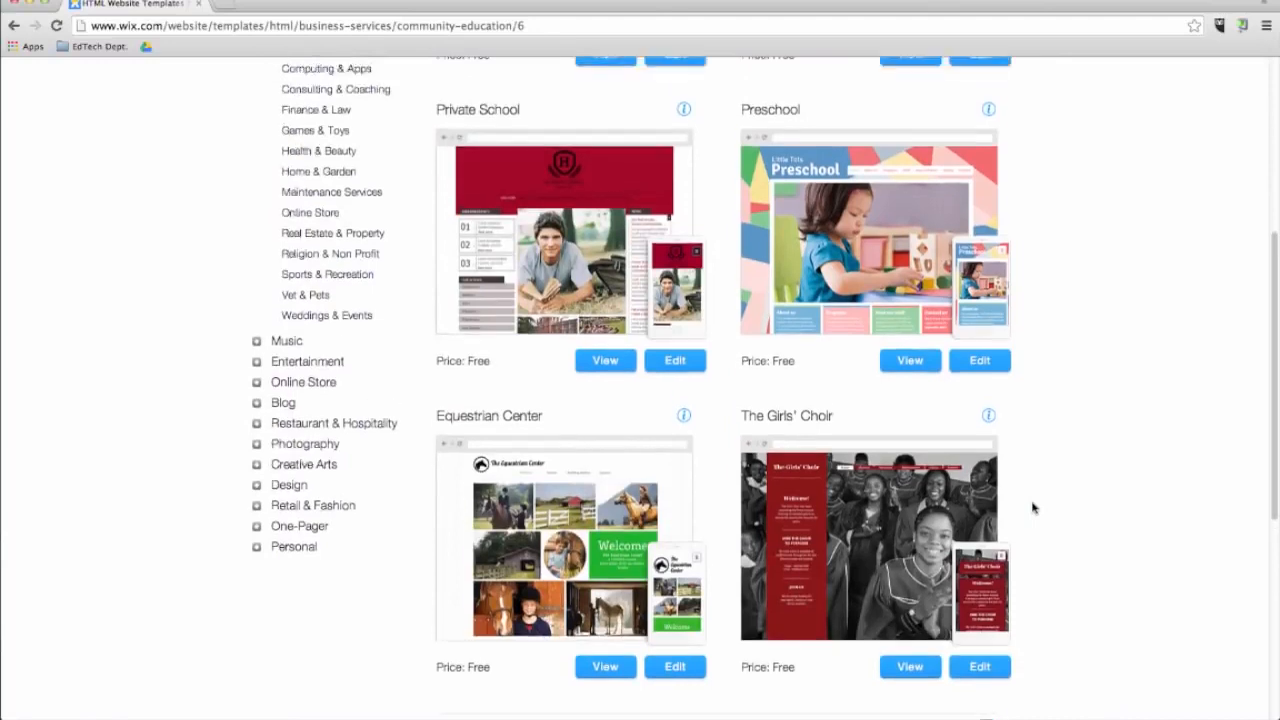
scroll(1033, 508, "up", 1)
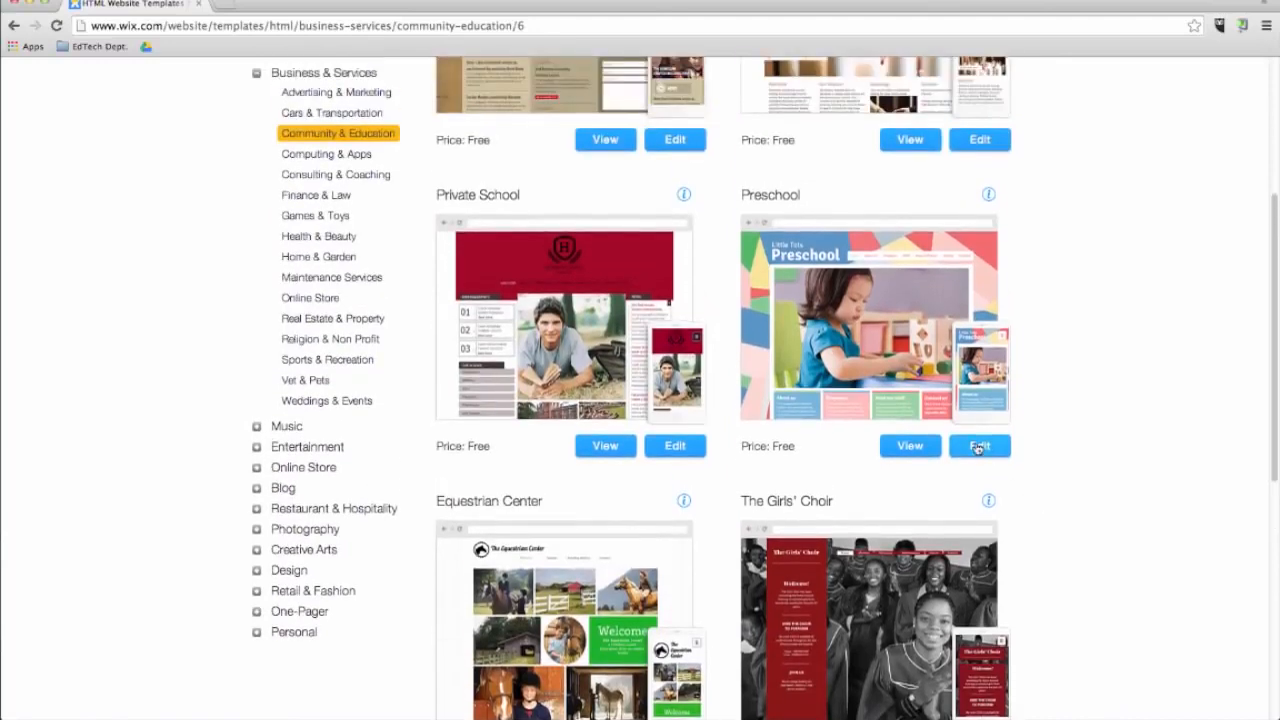
left_click(979, 446)
left_click(917, 458)
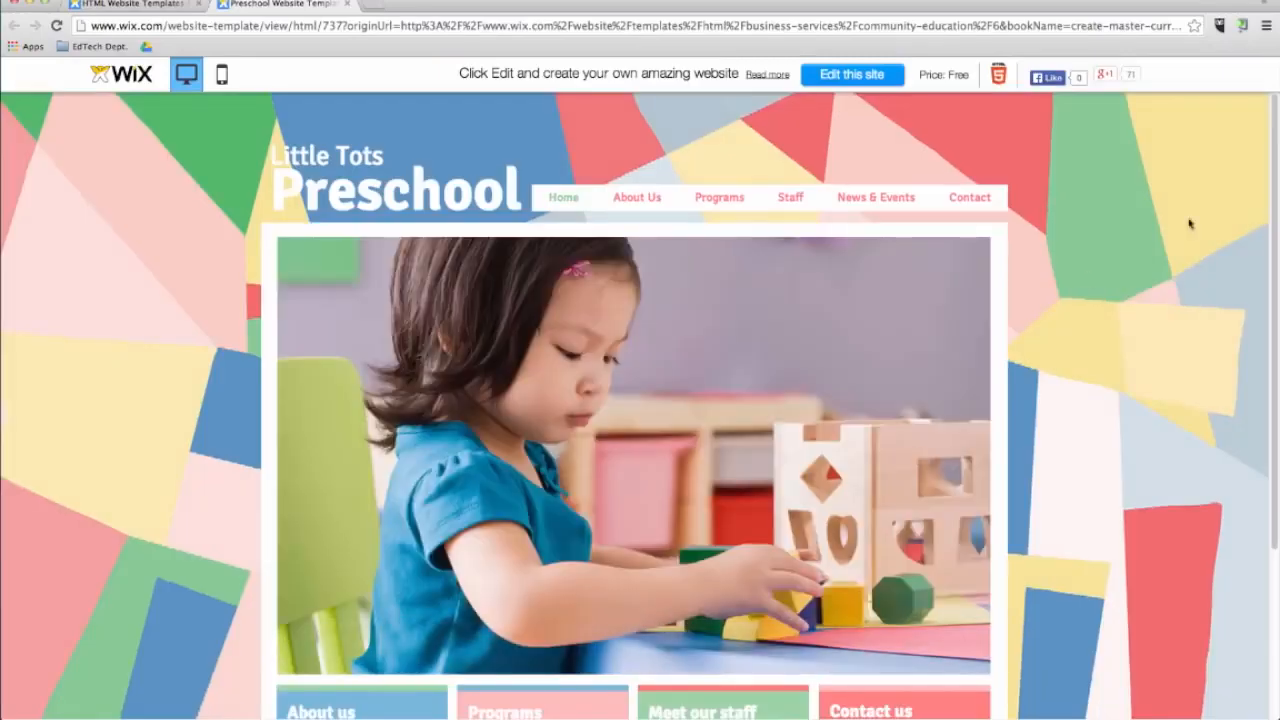
Explore the Preschool template preview's home, Staff and Contact pages.
scroll(640, 450, "down", 3)
left_click(599, 580)
left_click(790, 197)
left_click(964, 201)
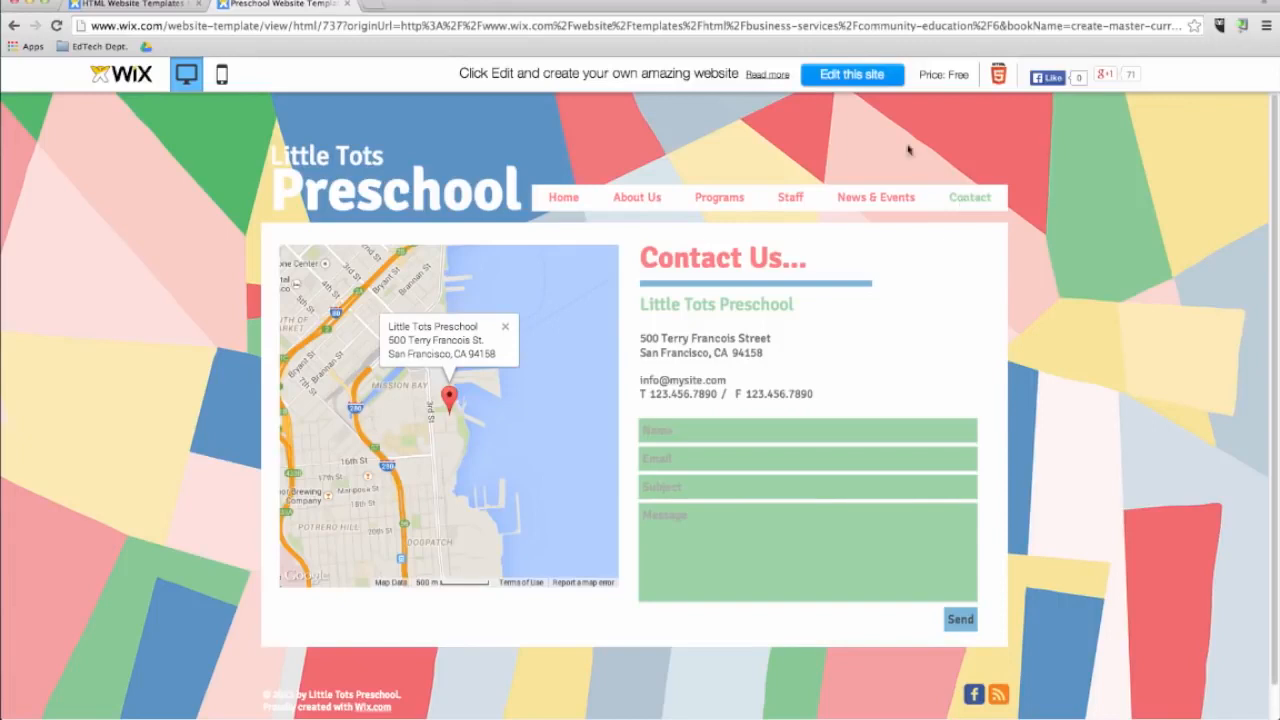
Open the Preschool template in the editor and close the welcome video dialog.
left_click(845, 80)
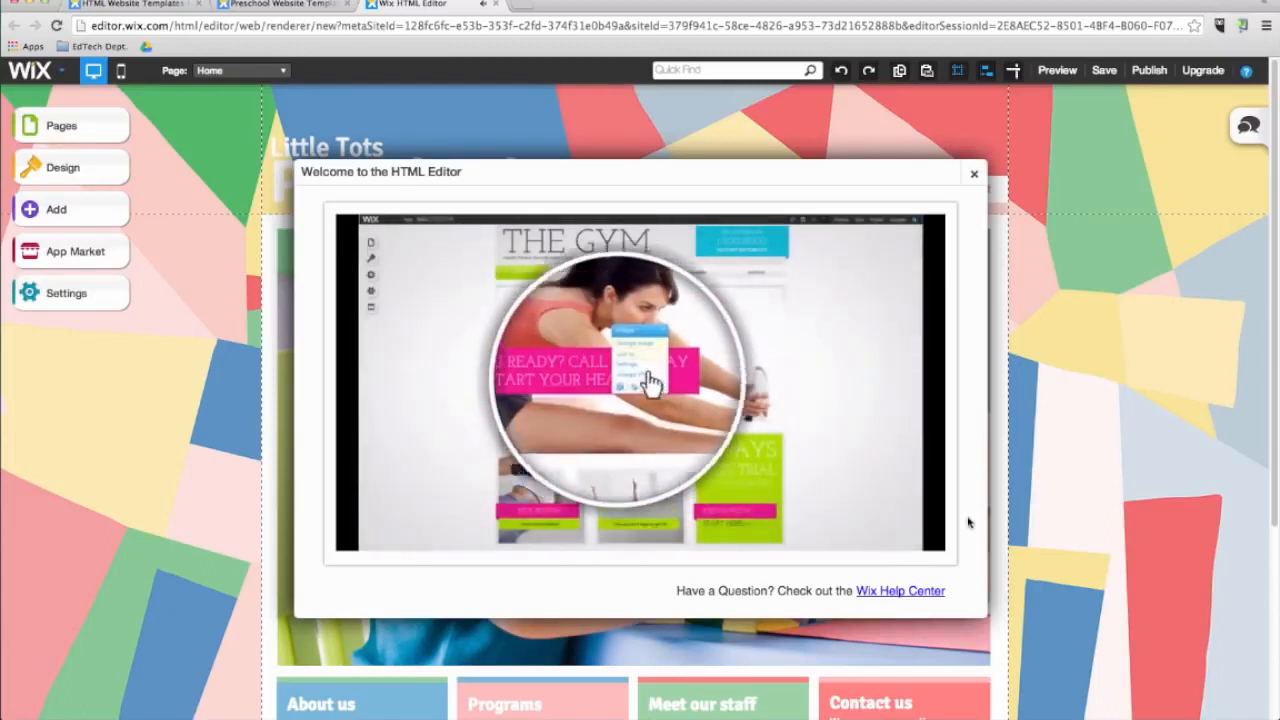
left_click(974, 174)
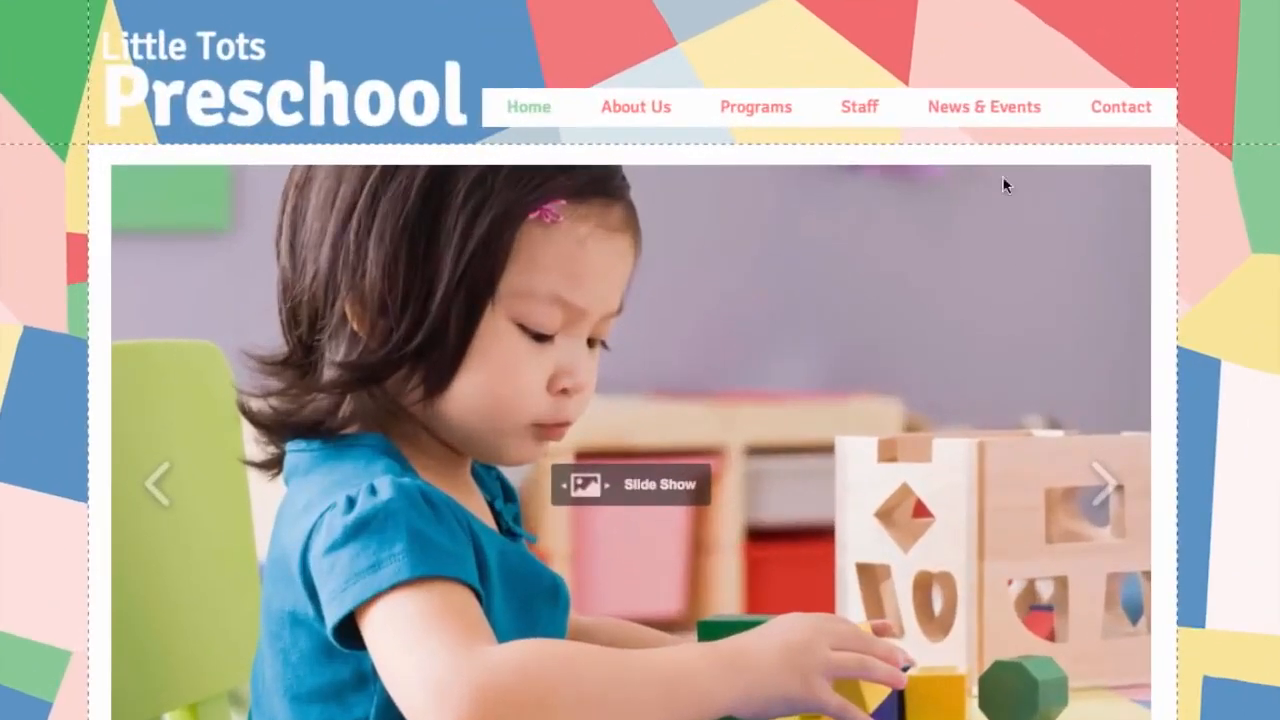
Select the navigation menu bar to show the site's pages list.
left_click_drag(822, 295, 944, 285)
left_click_drag(1084, 248, 697, 277)
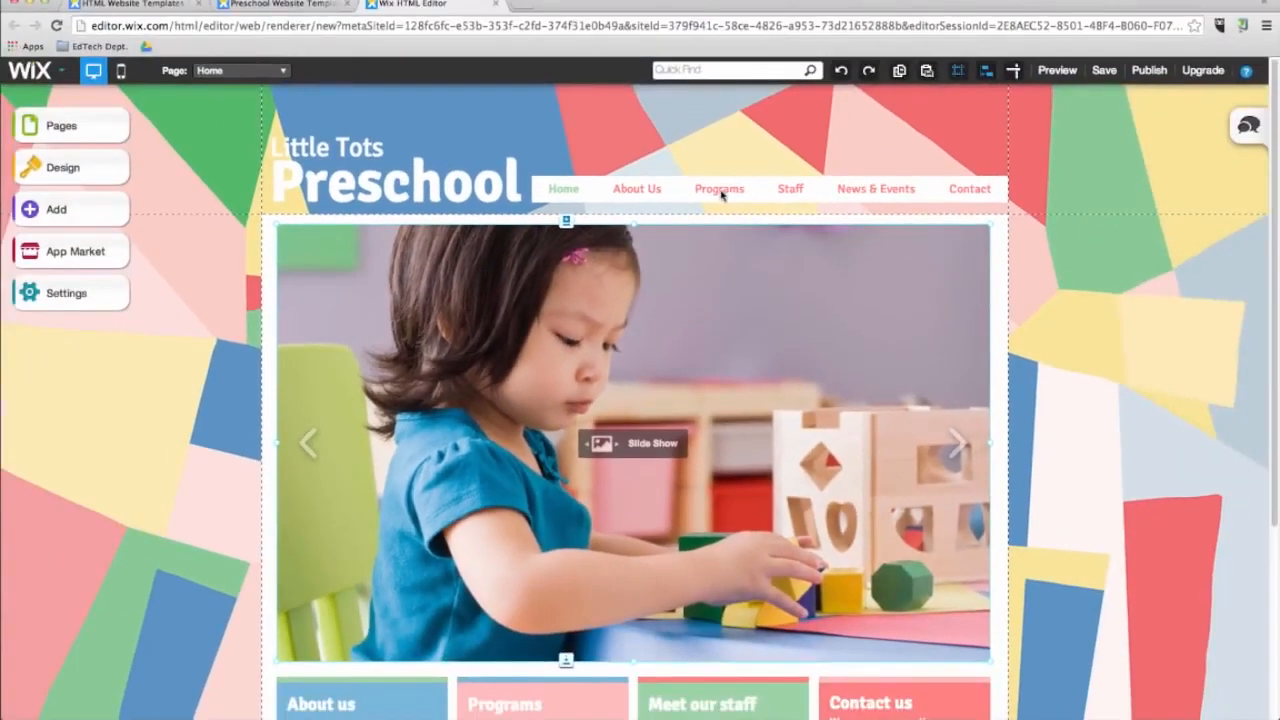
left_click(758, 110)
mouse_move(720, 192)
left_mouse_down()
mouse_move(714, 249)
mouse_move(719, 186)
left_mouse_up()
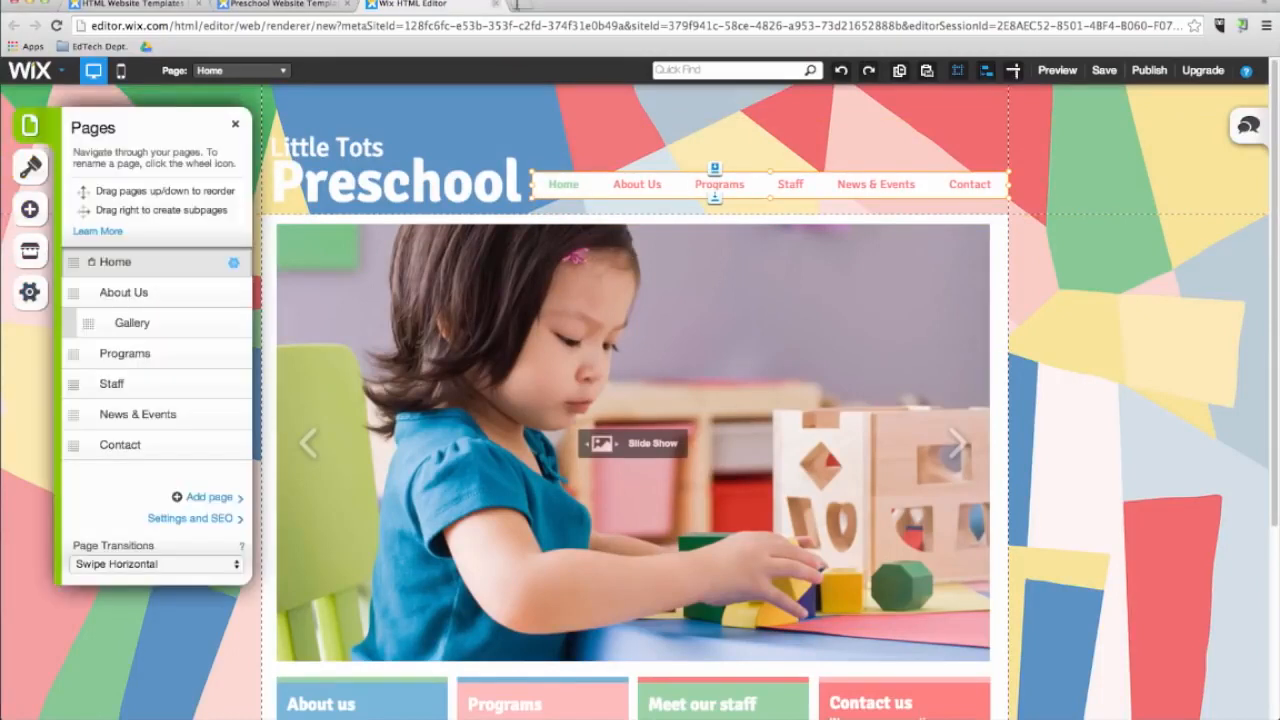
Search Quick Find for contact.
left_click(679, 72)
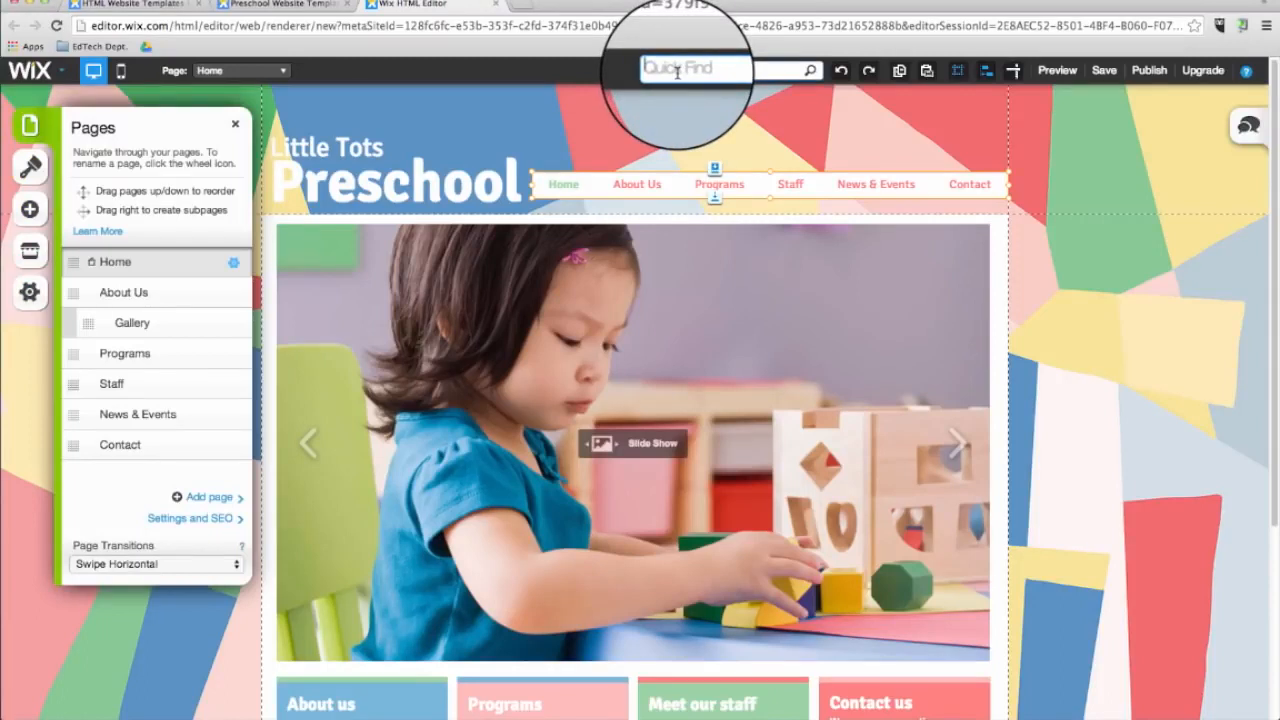
type("contact")
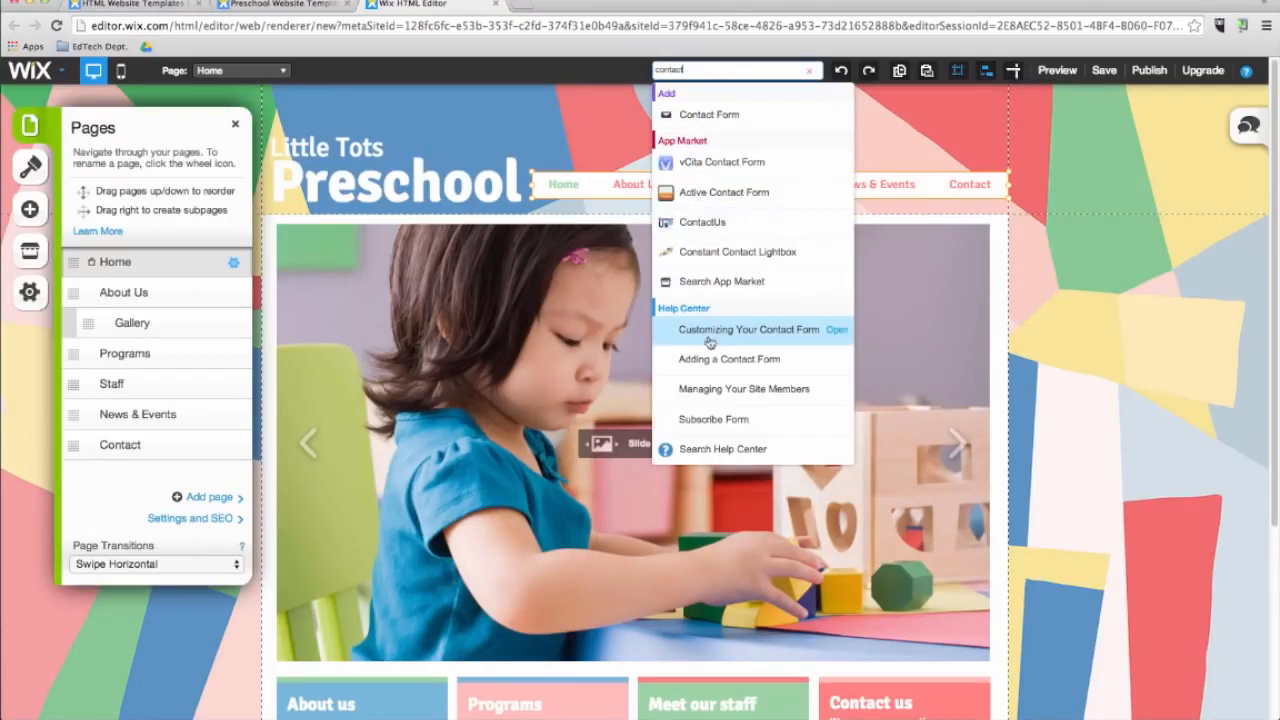
left_click(876, 101)
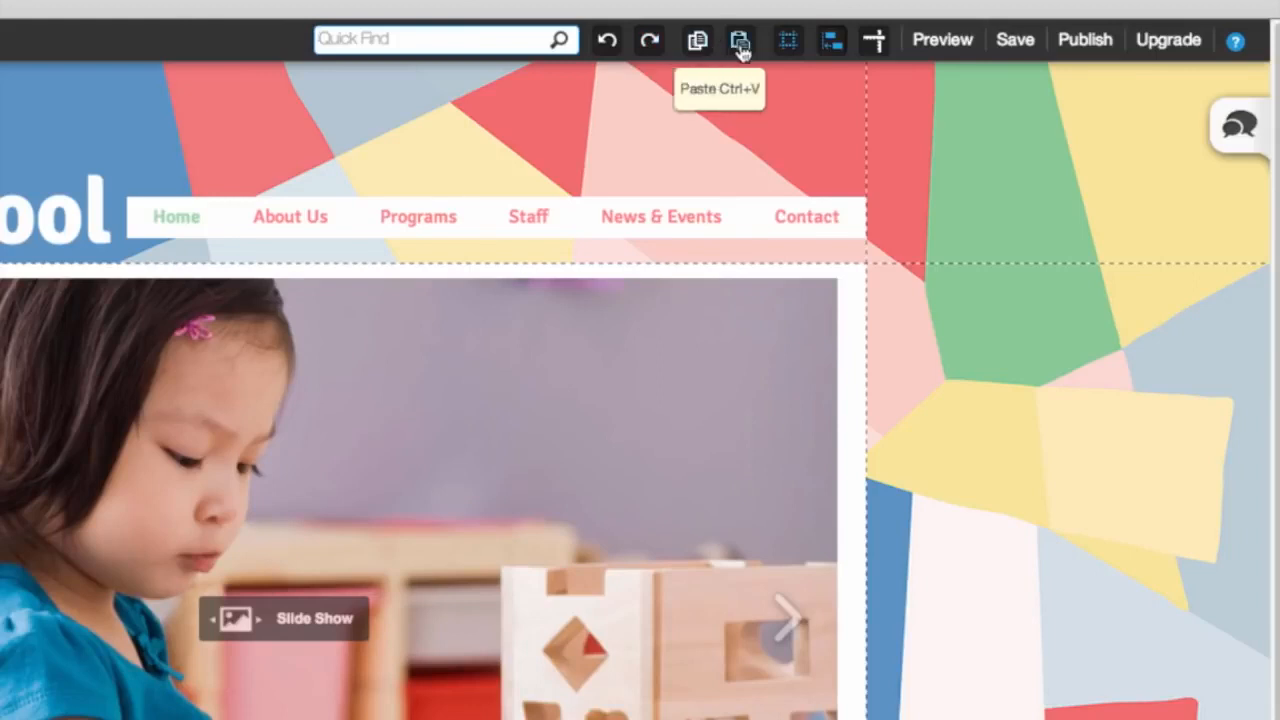
Toggle the gridlines display off and back on.
left_click(792, 50)
left_click(792, 50)
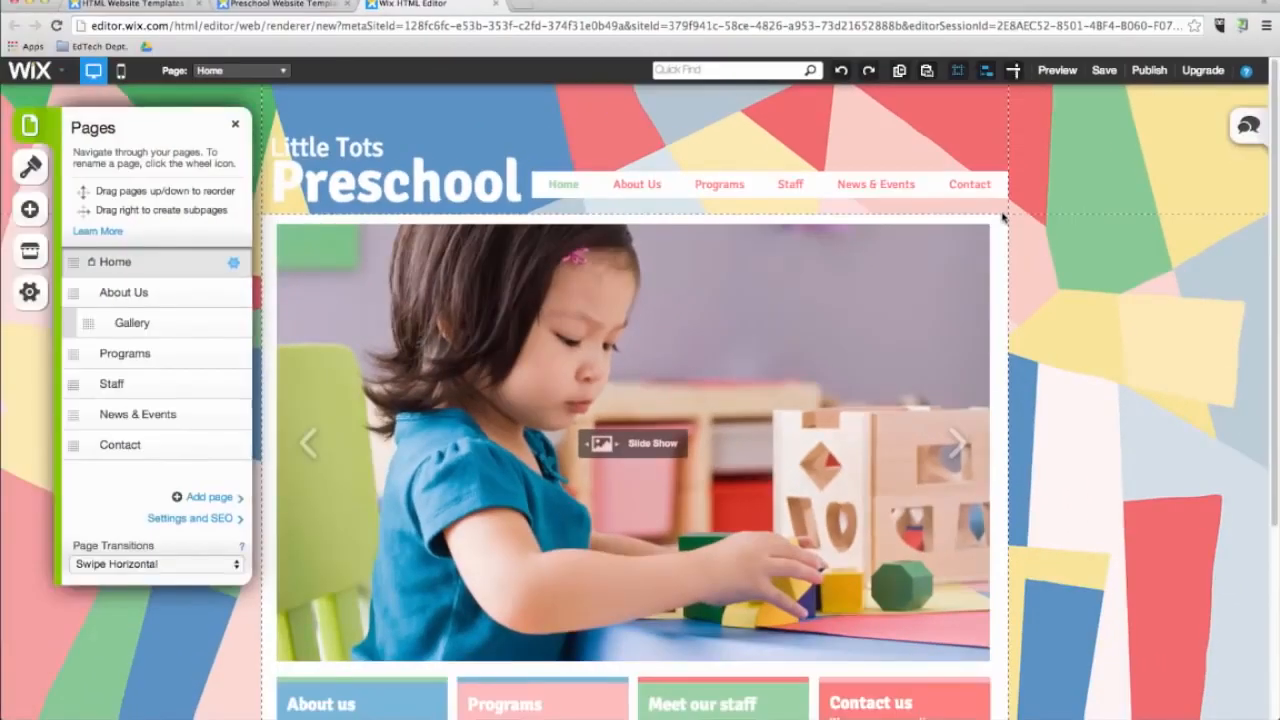
scroll(1050, 344, "down", 5)
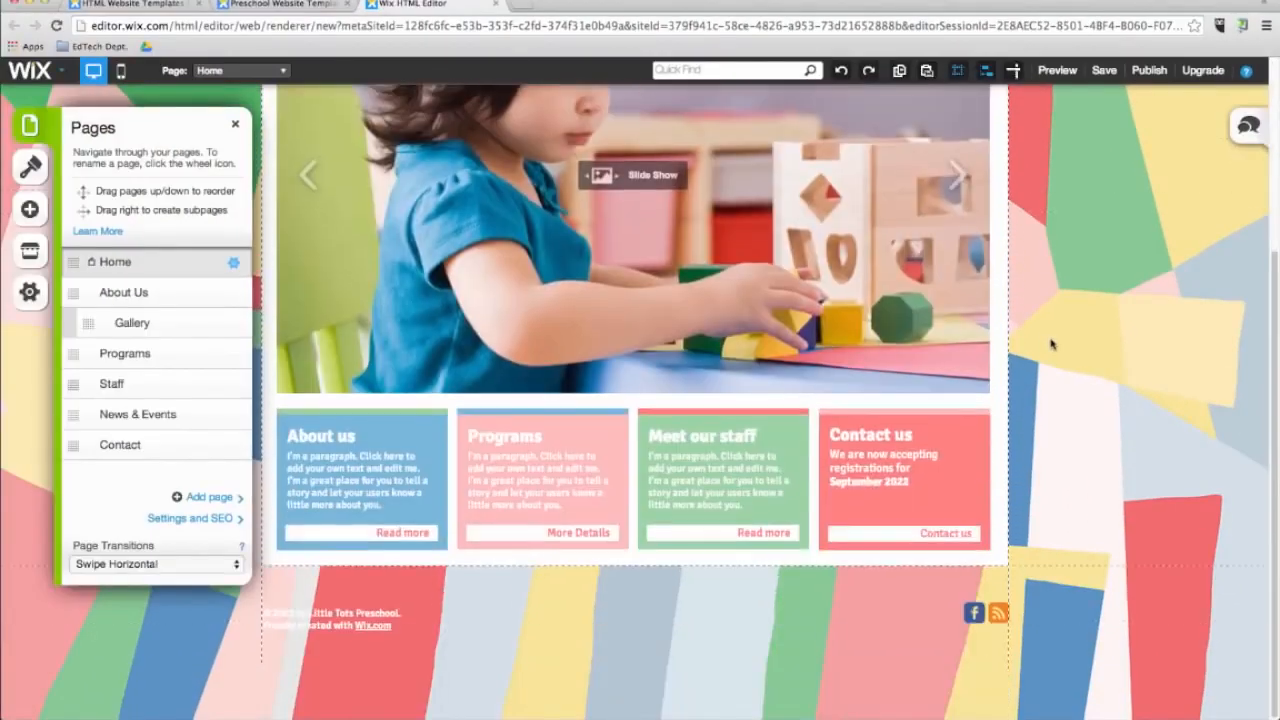
scroll(1047, 343, "up", 5)
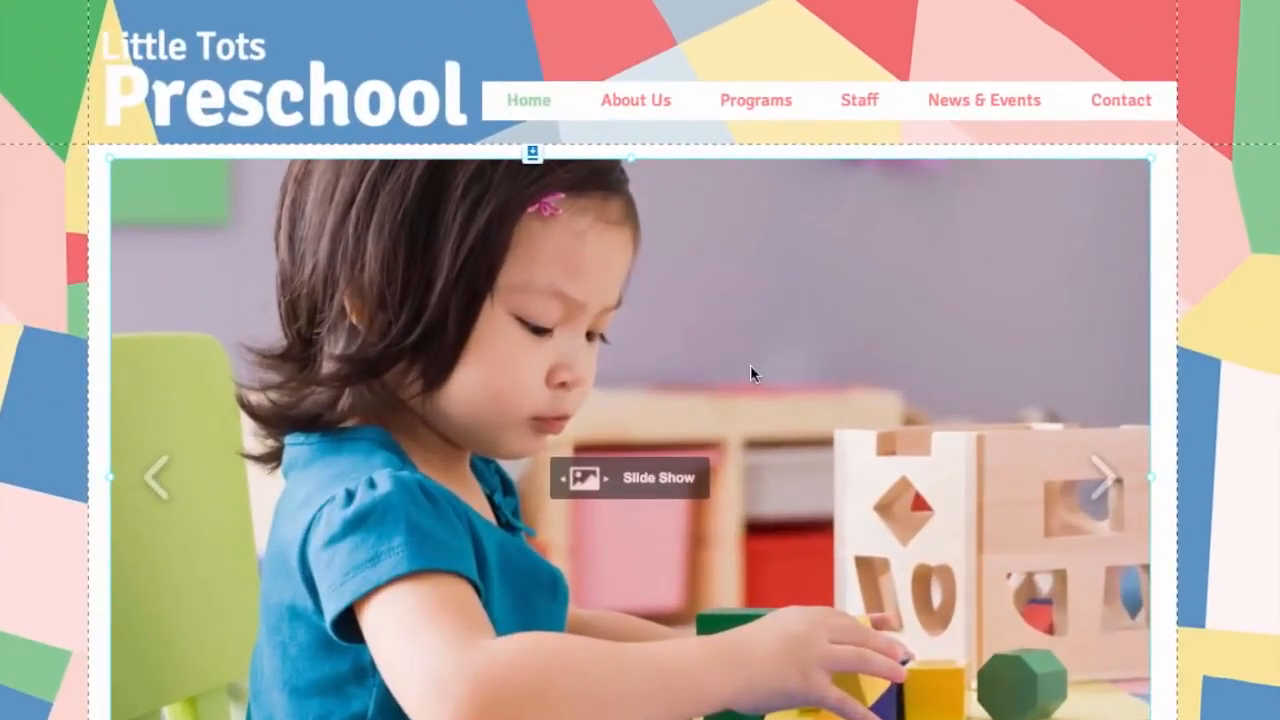
Move the slideshow slightly and undo the move.
mouse_move(735, 367)
left_mouse_down()
mouse_move(753, 364)
mouse_move(724, 367)
mouse_move(746, 366)
left_mouse_up()
key("super+z")
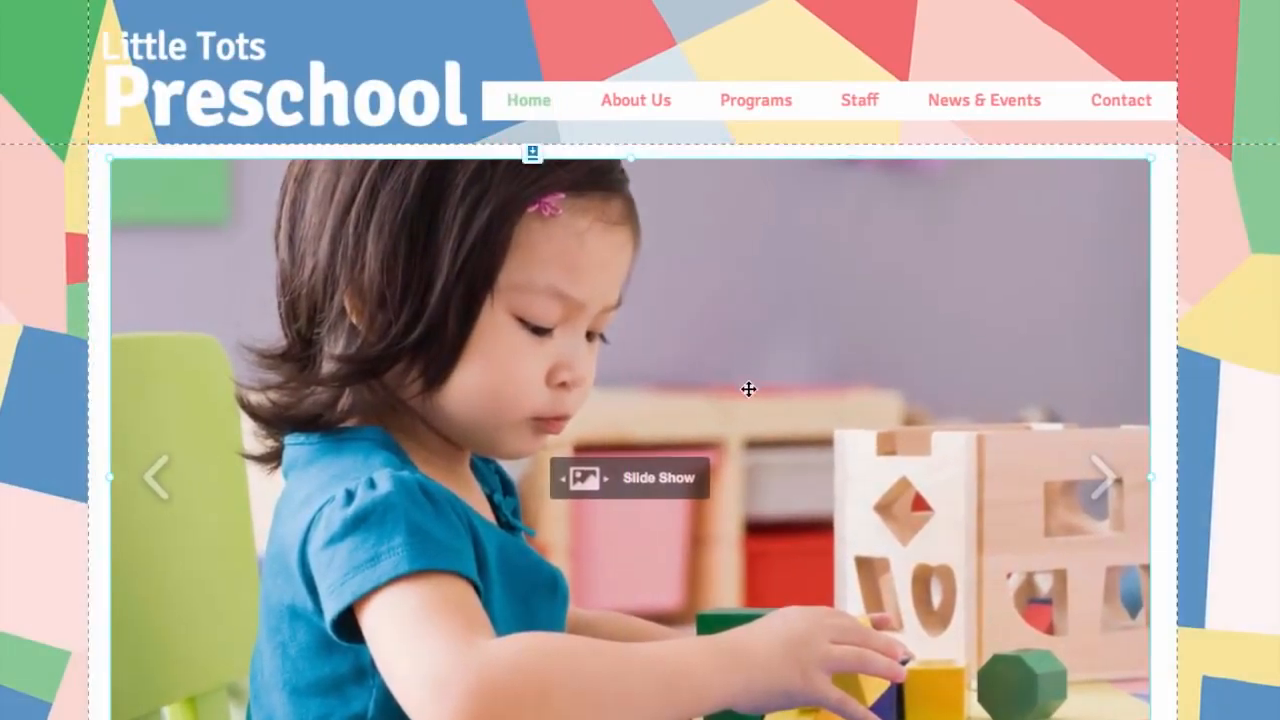
Nudge the Programs text box slightly upward.
scroll(748, 383, "down", 3)
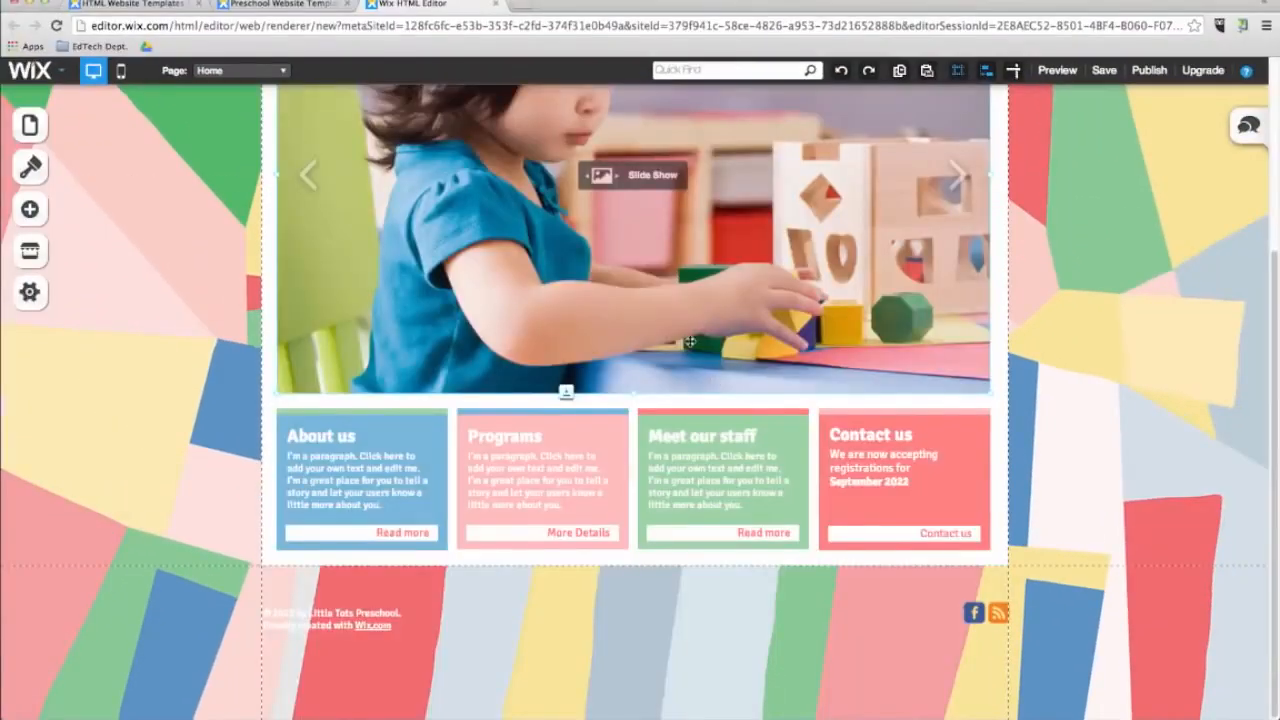
left_click(490, 465)
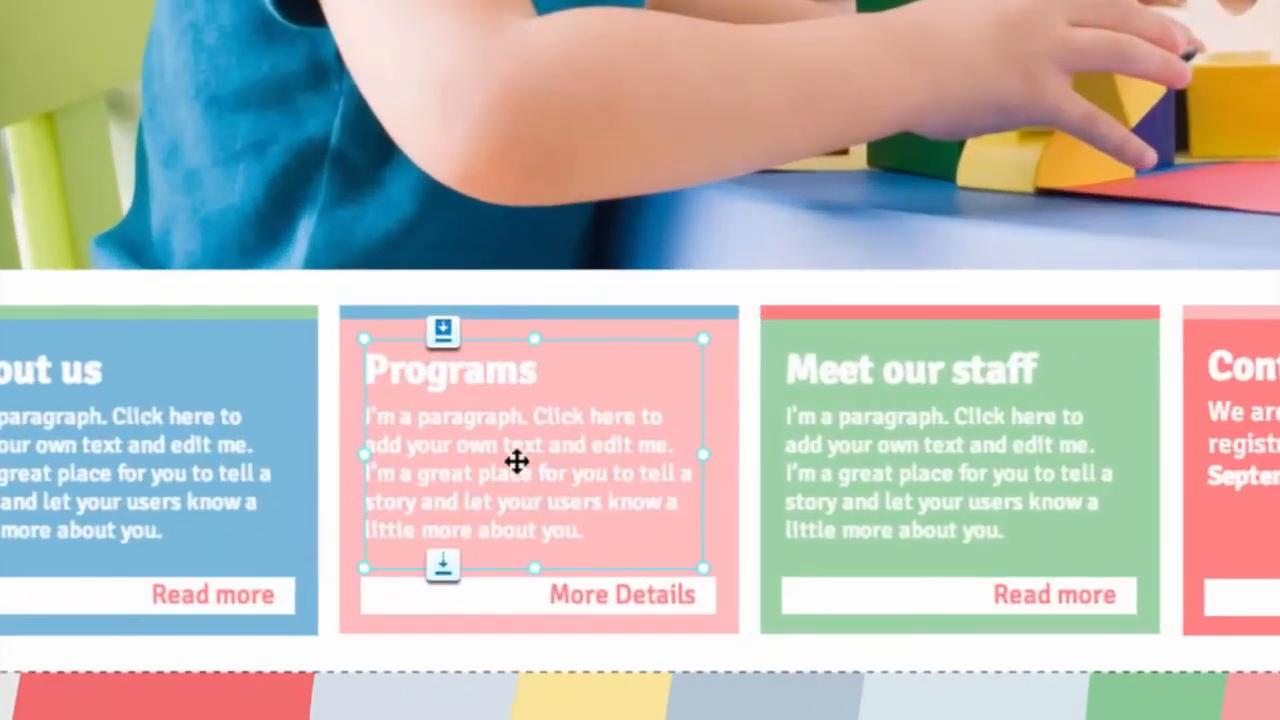
left_click_drag(516, 461, 523, 455)
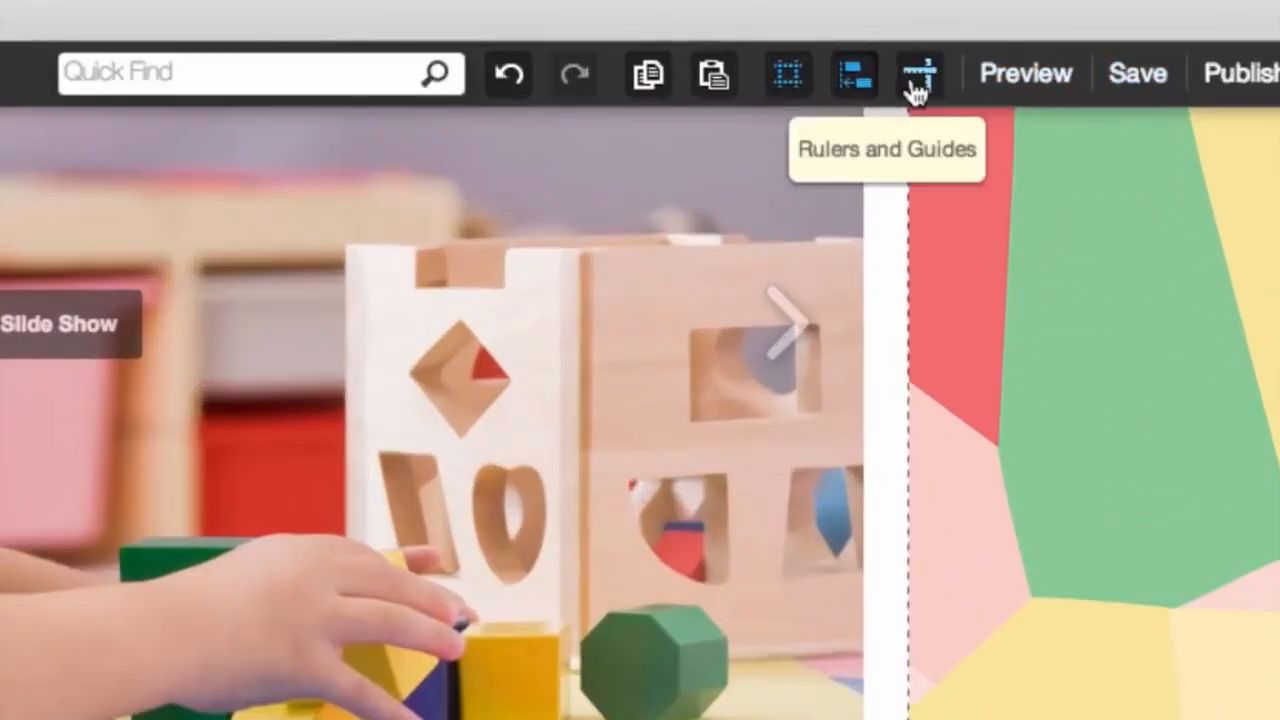
Turn on Rulers and Guides and dismiss the rulers info dialog.
left_click(916, 80)
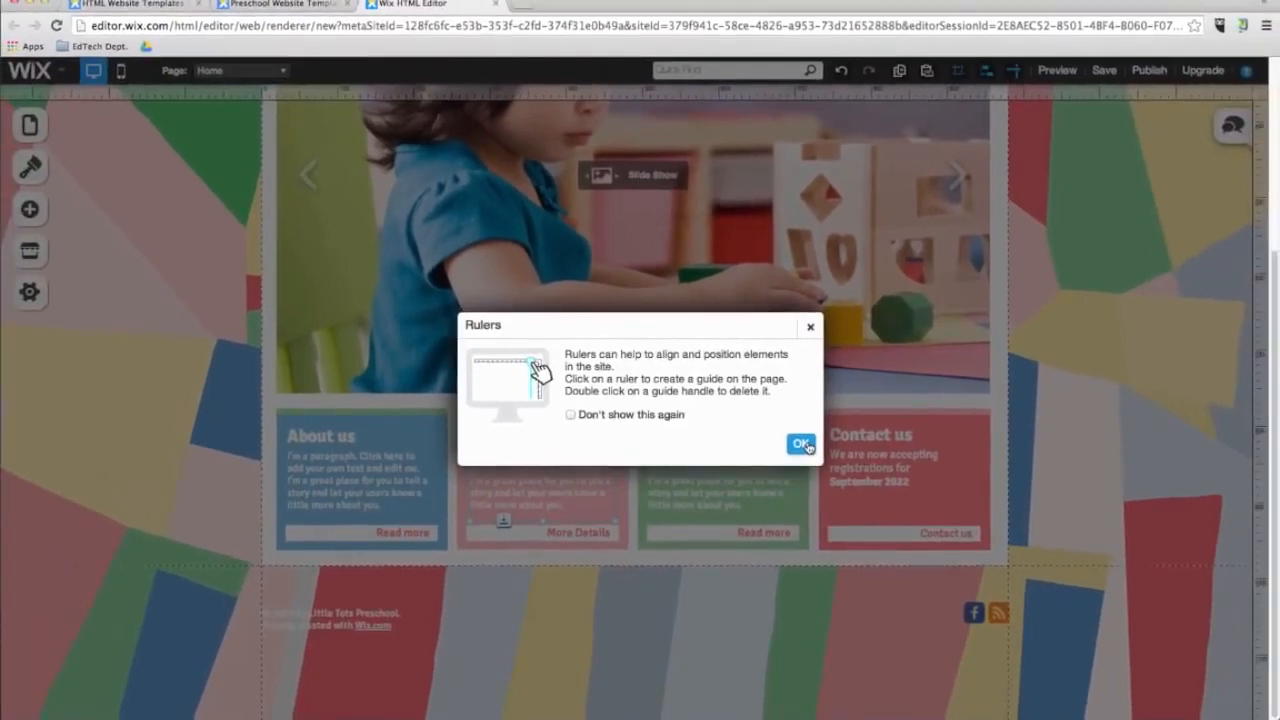
left_click(802, 444)
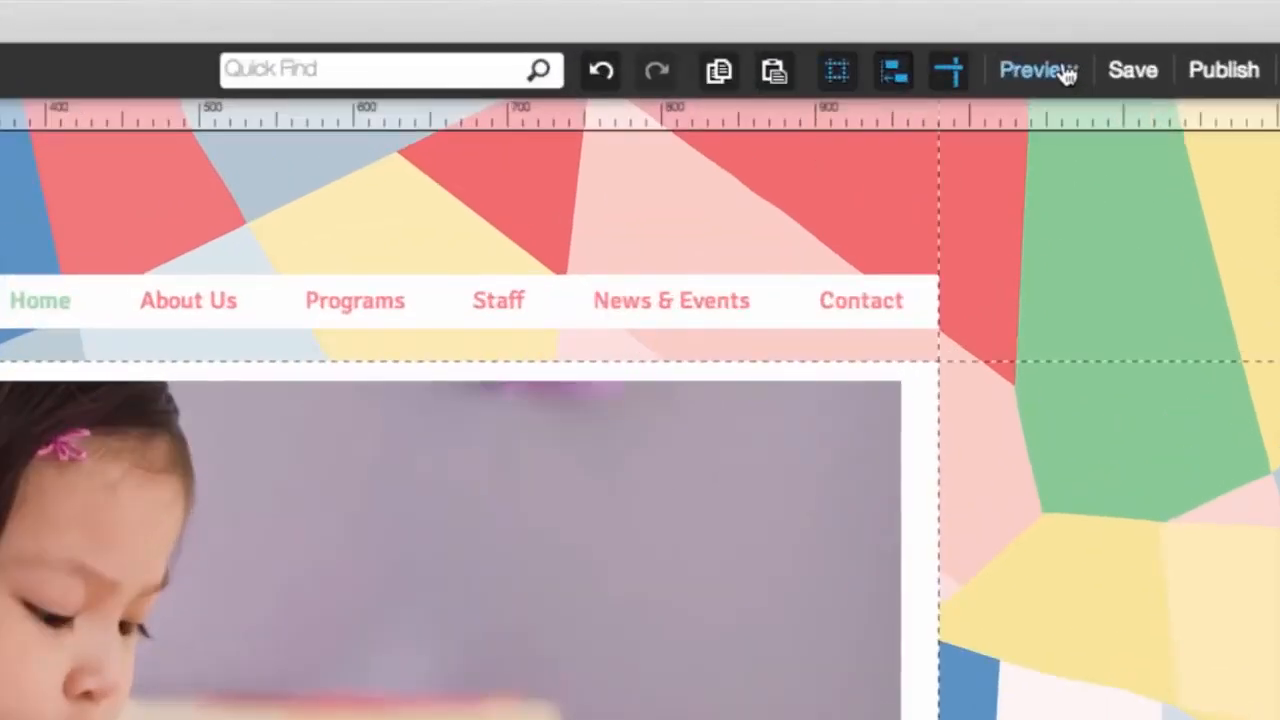
Preview the site, open gallery images on the Gallery page, and return to the editor.
left_click(1060, 70)
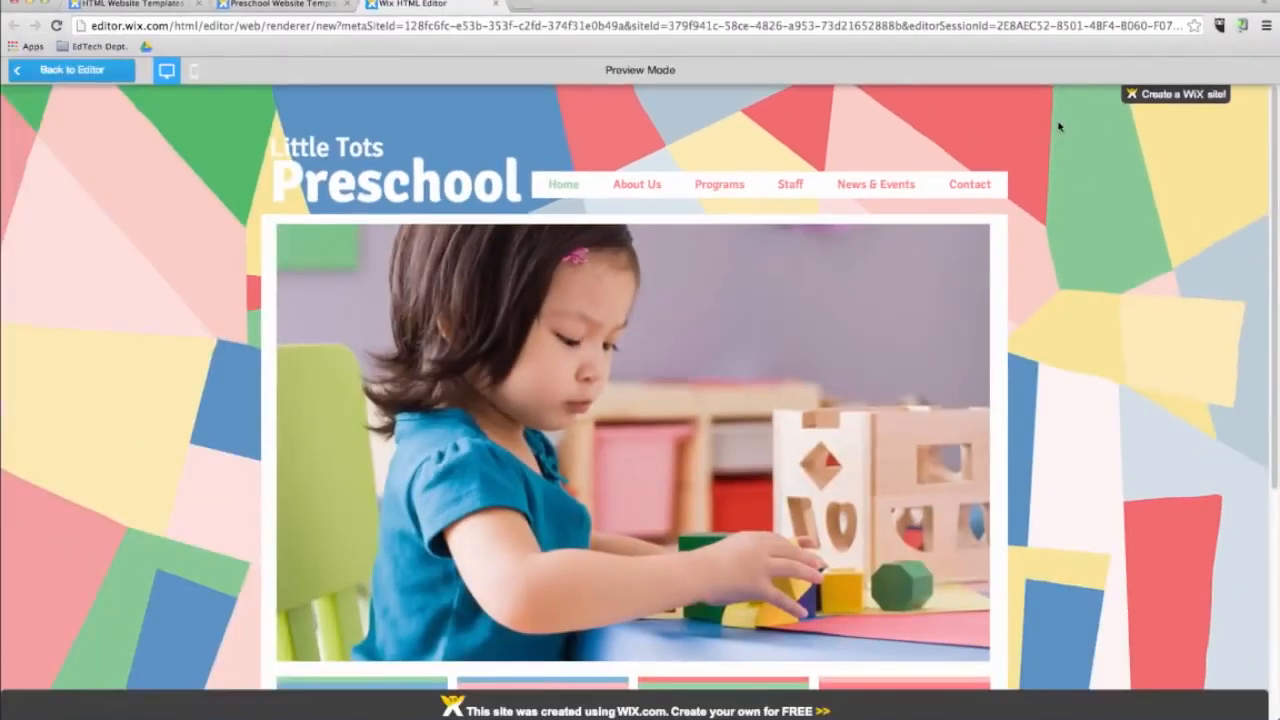
mouse_move(636, 186)
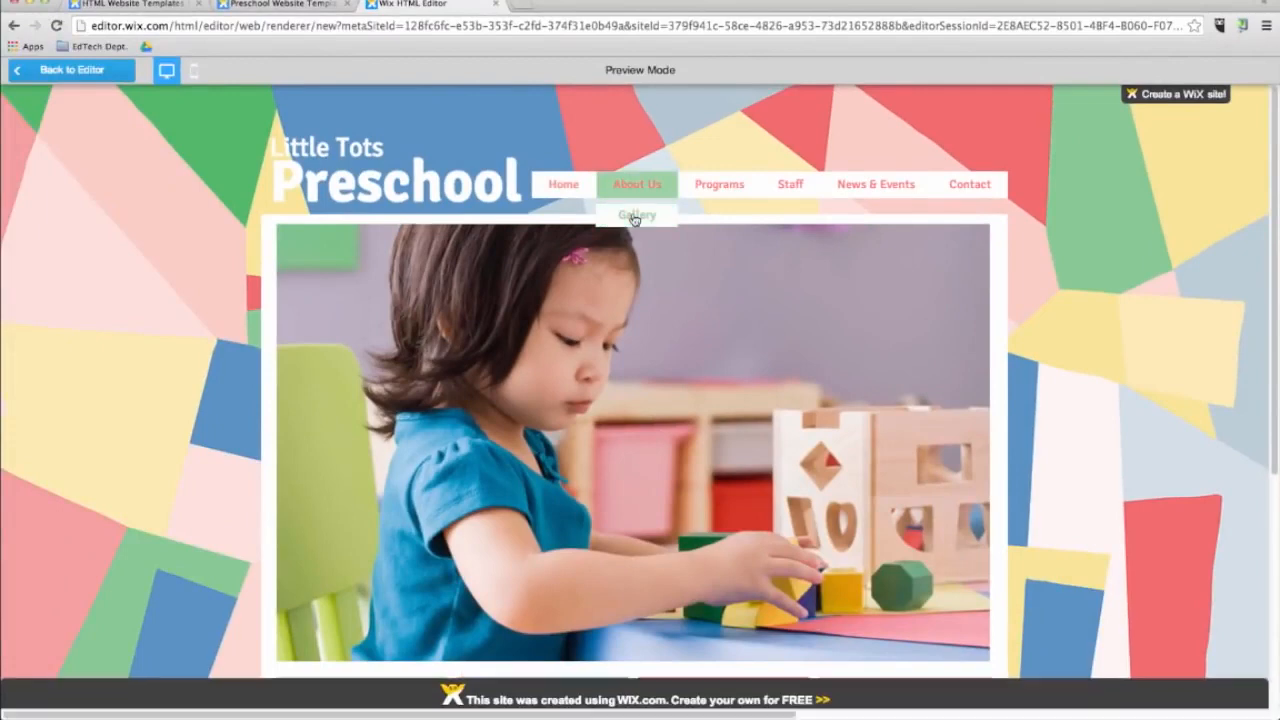
left_click(634, 214)
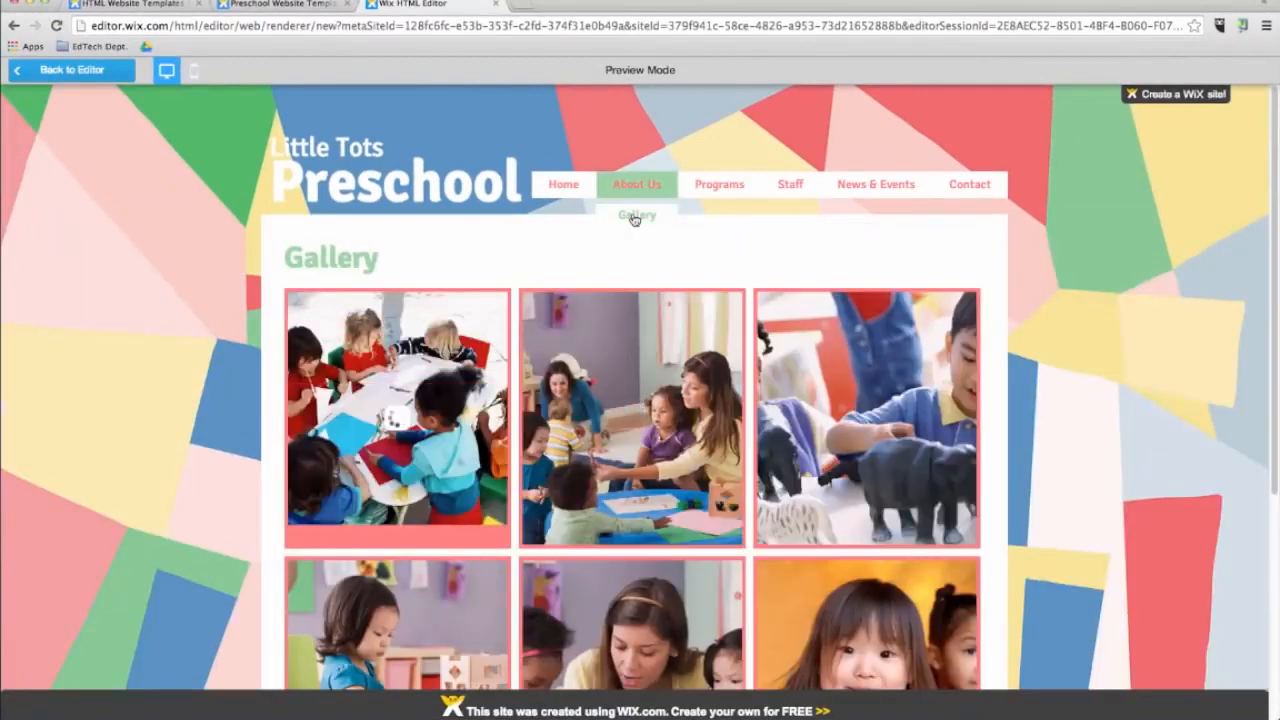
left_click(622, 400)
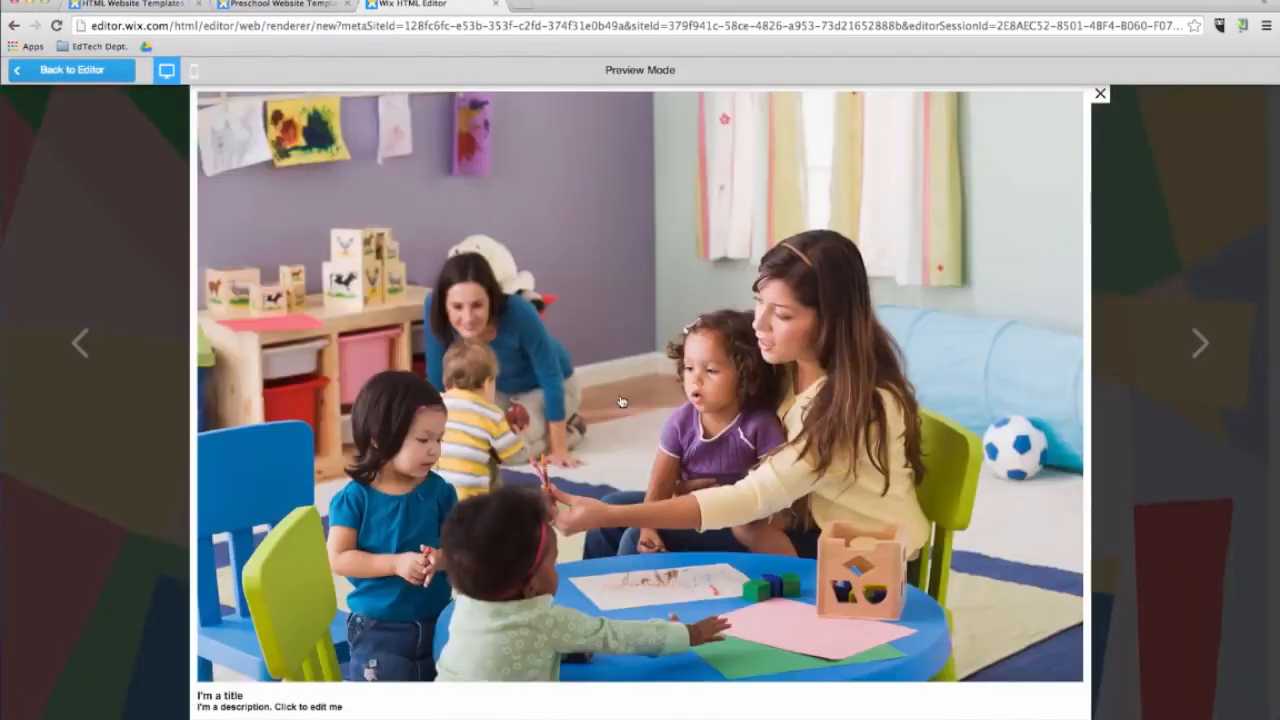
left_click(1101, 95)
scroll(1034, 477, "down", 5)
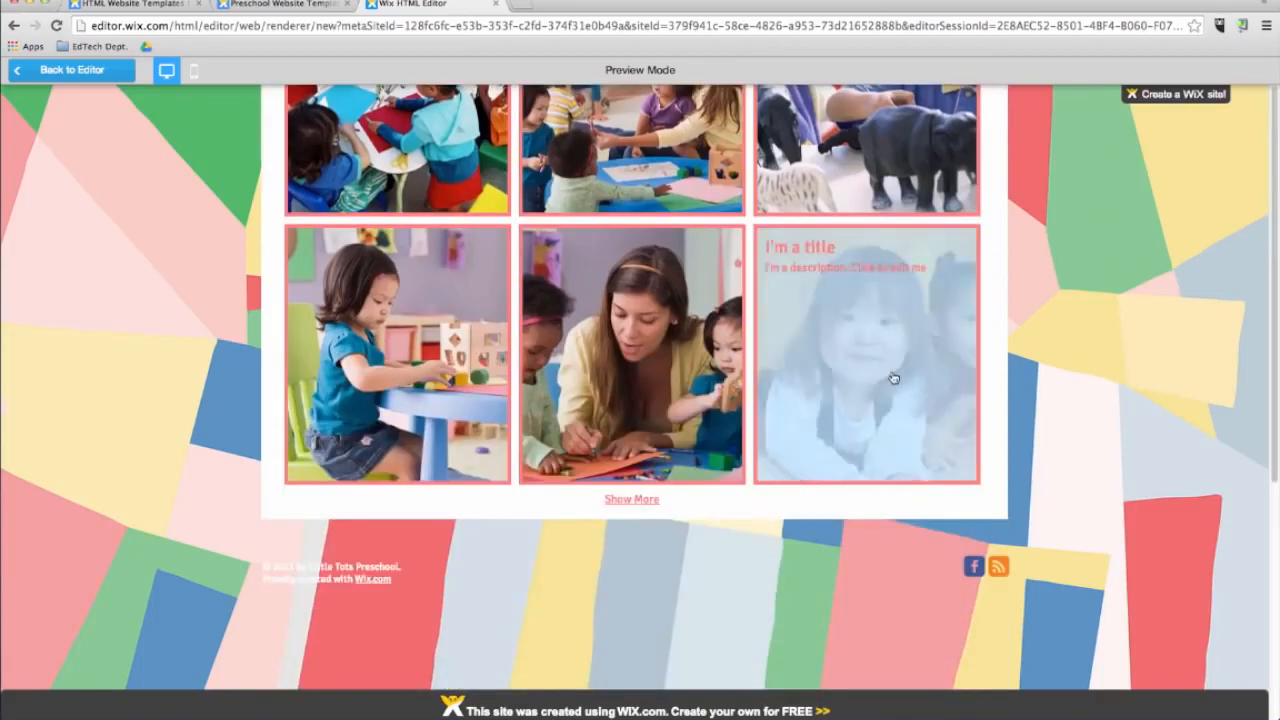
left_click(891, 378)
left_click(1101, 95)
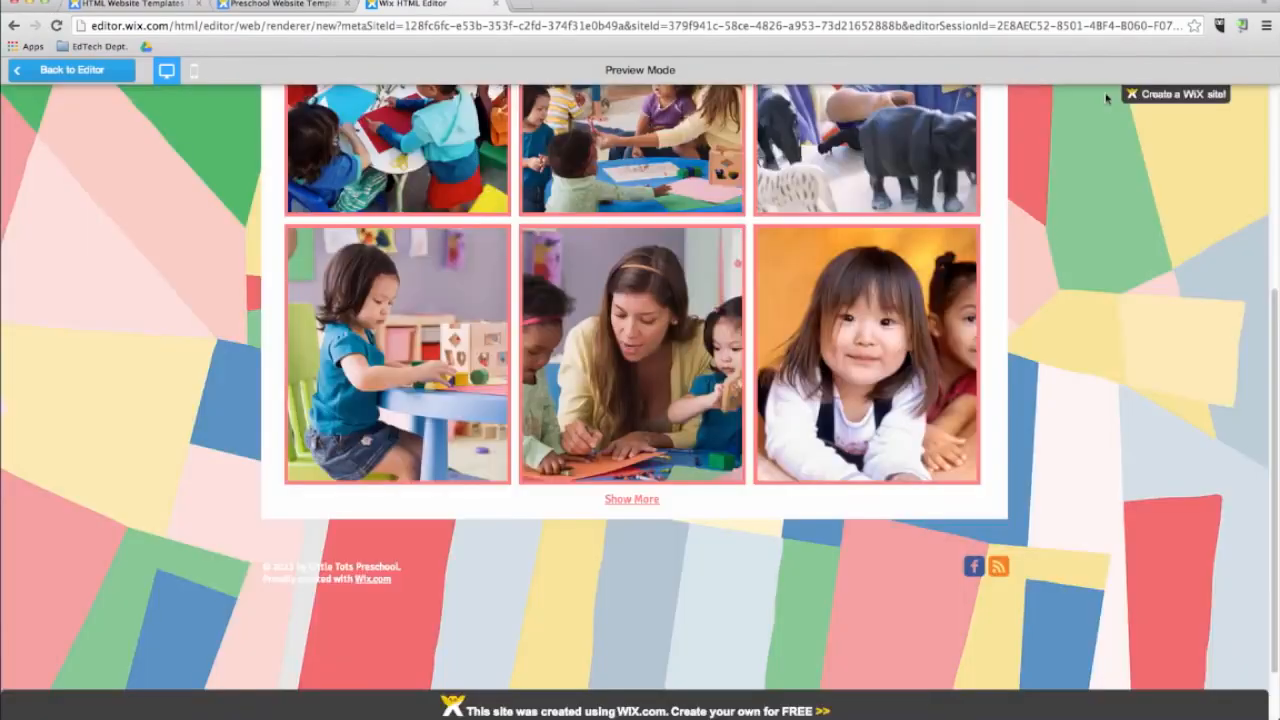
scroll(1100, 266, "up", 4)
left_click(120, 79)
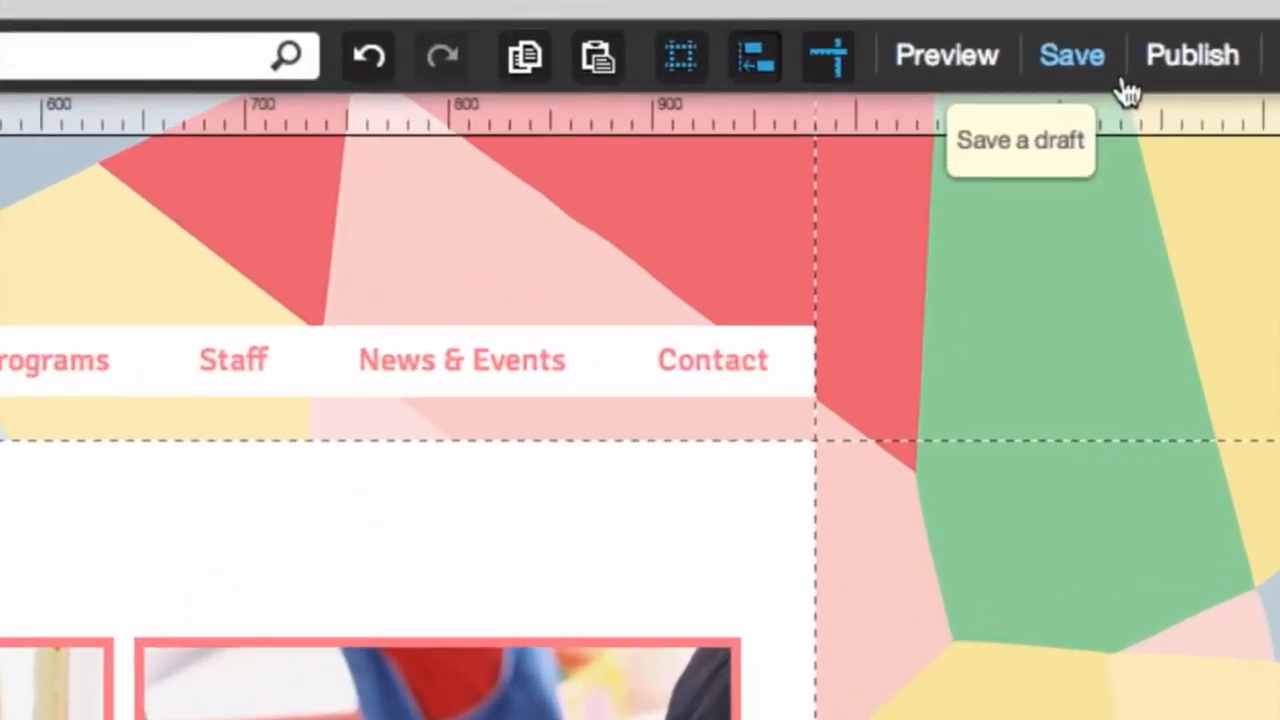
Save the site under the name classsite.
left_click(1100, 72)
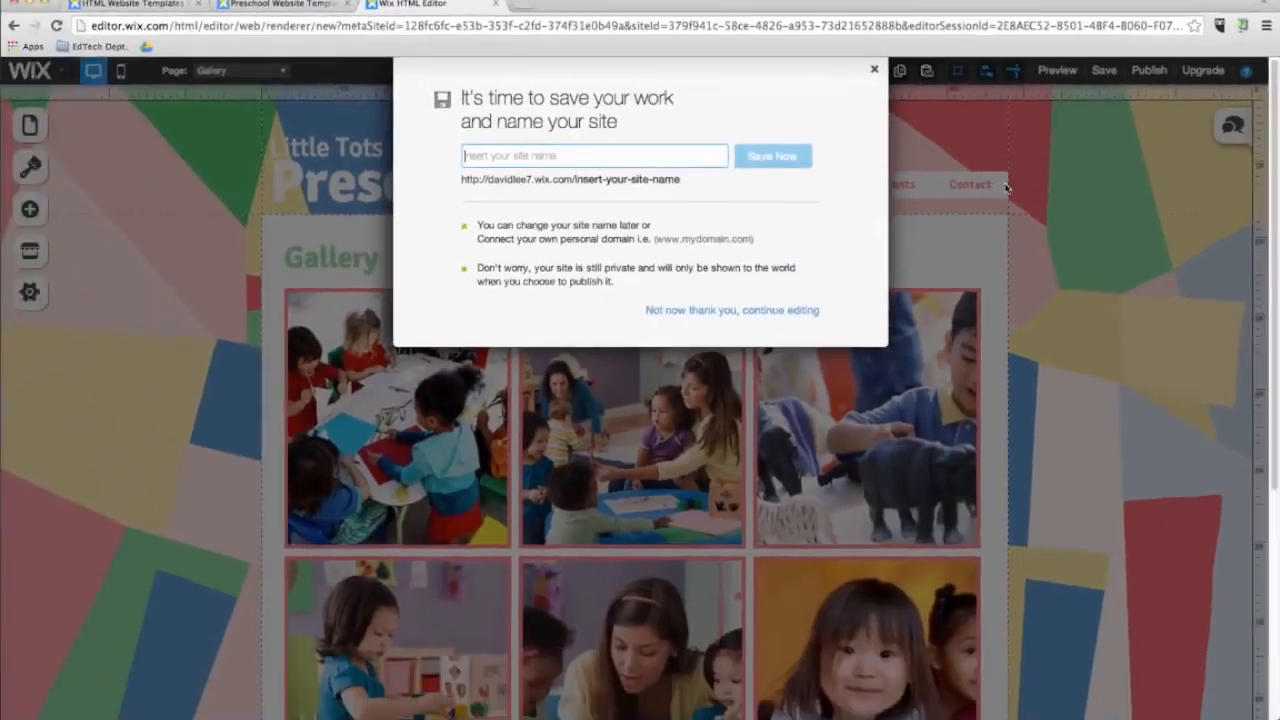
type("class")
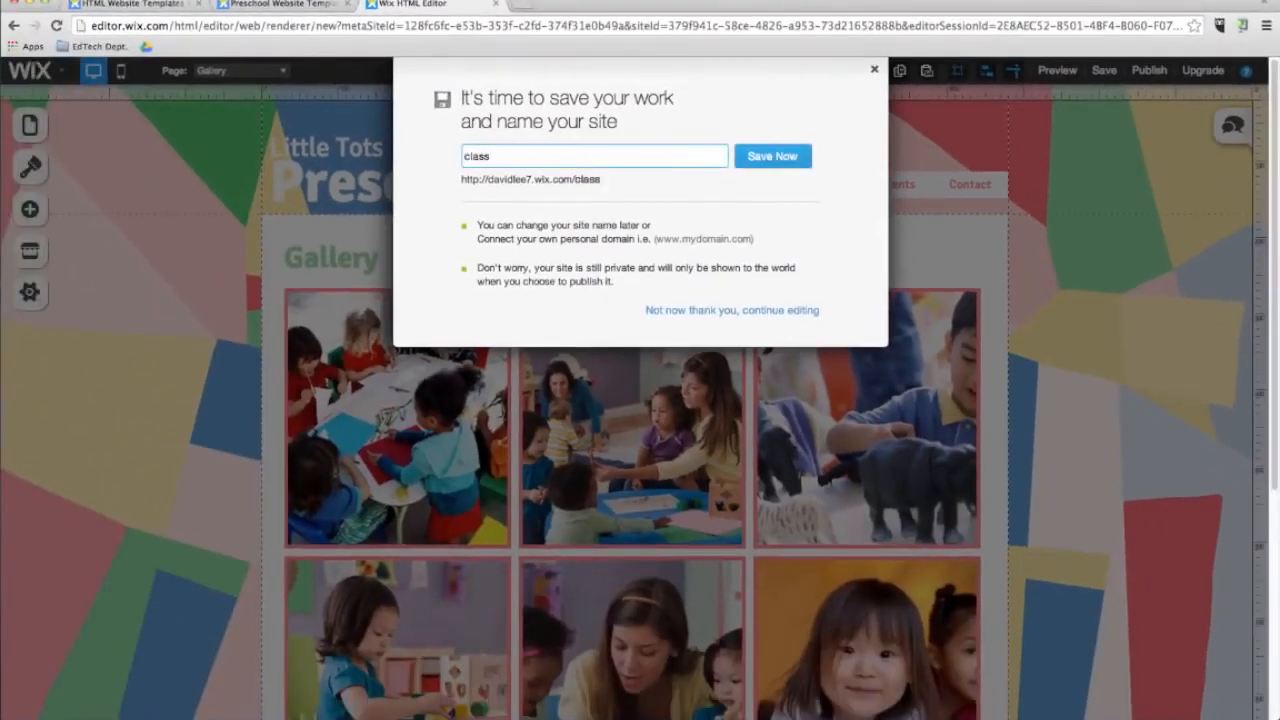
type("site")
left_click(772, 160)
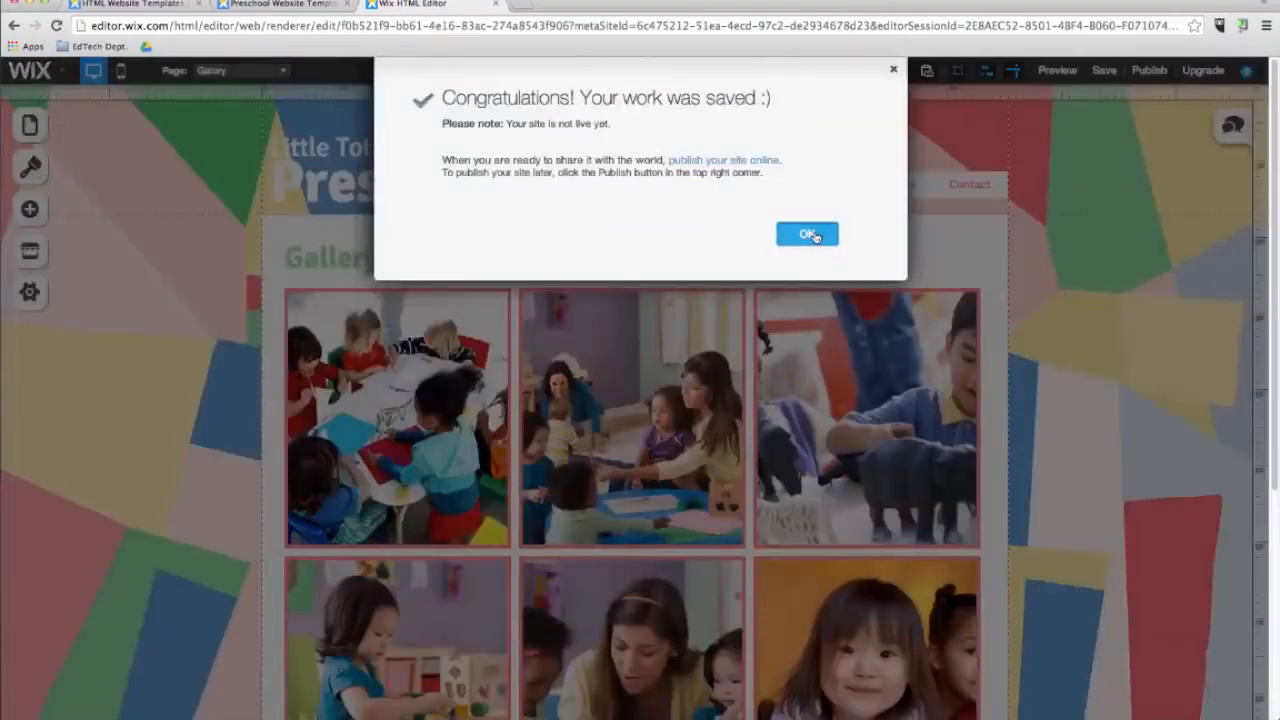
left_click(811, 236)
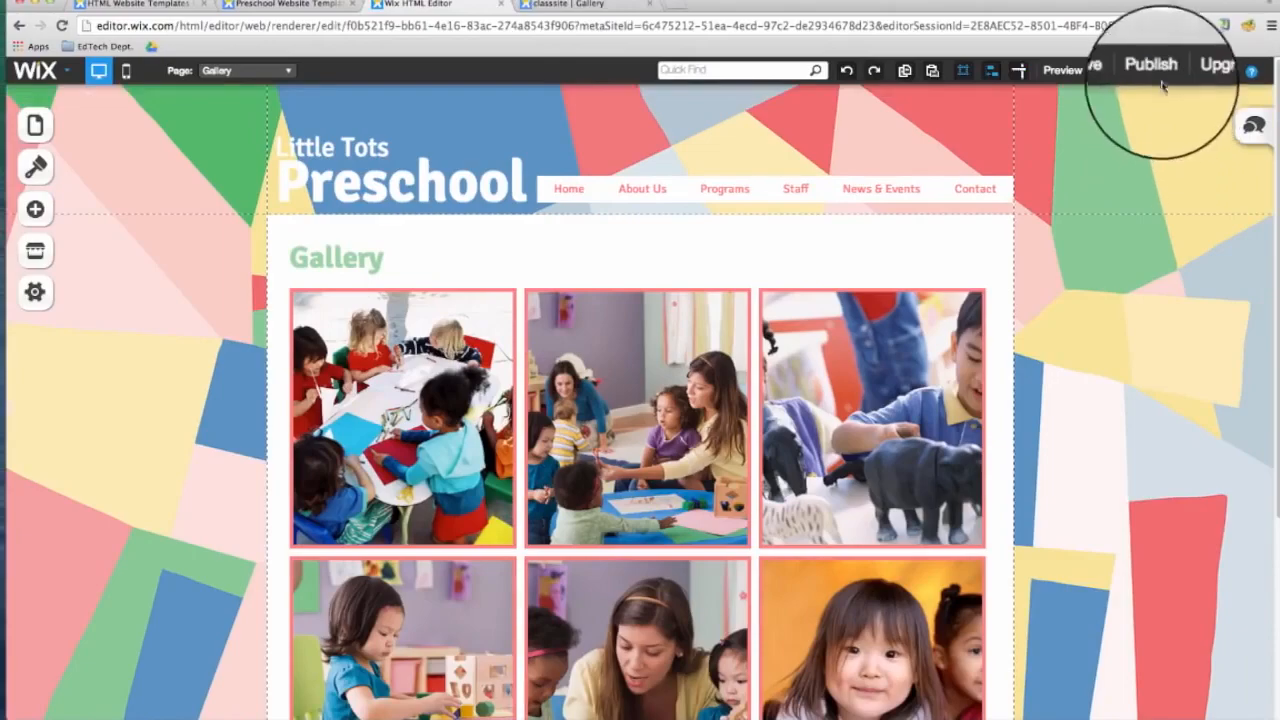
Open the Upgrade page and review the premium plans.
left_click(1217, 78)
scroll(476, 471, "down", 3)
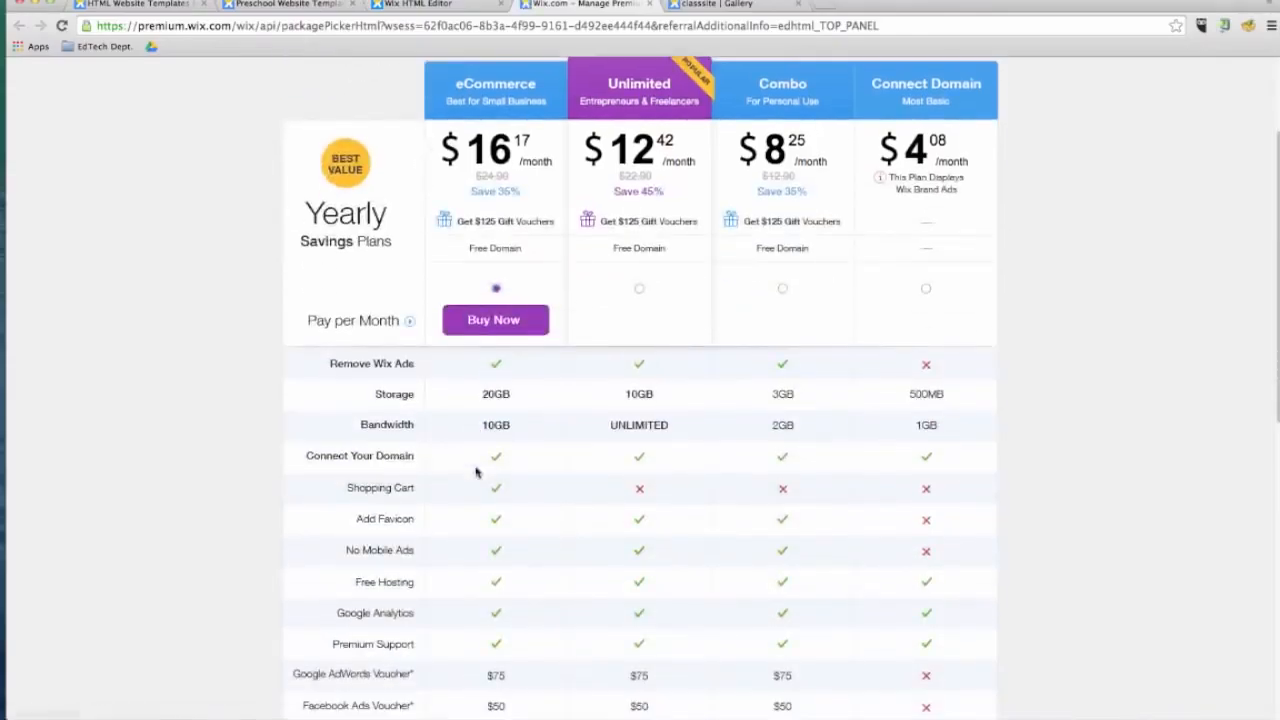
Return to the editor and rearrange the pages: Programs after Home, Gallery as a subpage of About Us, Staff after News & Events.
left_click(639, 288)
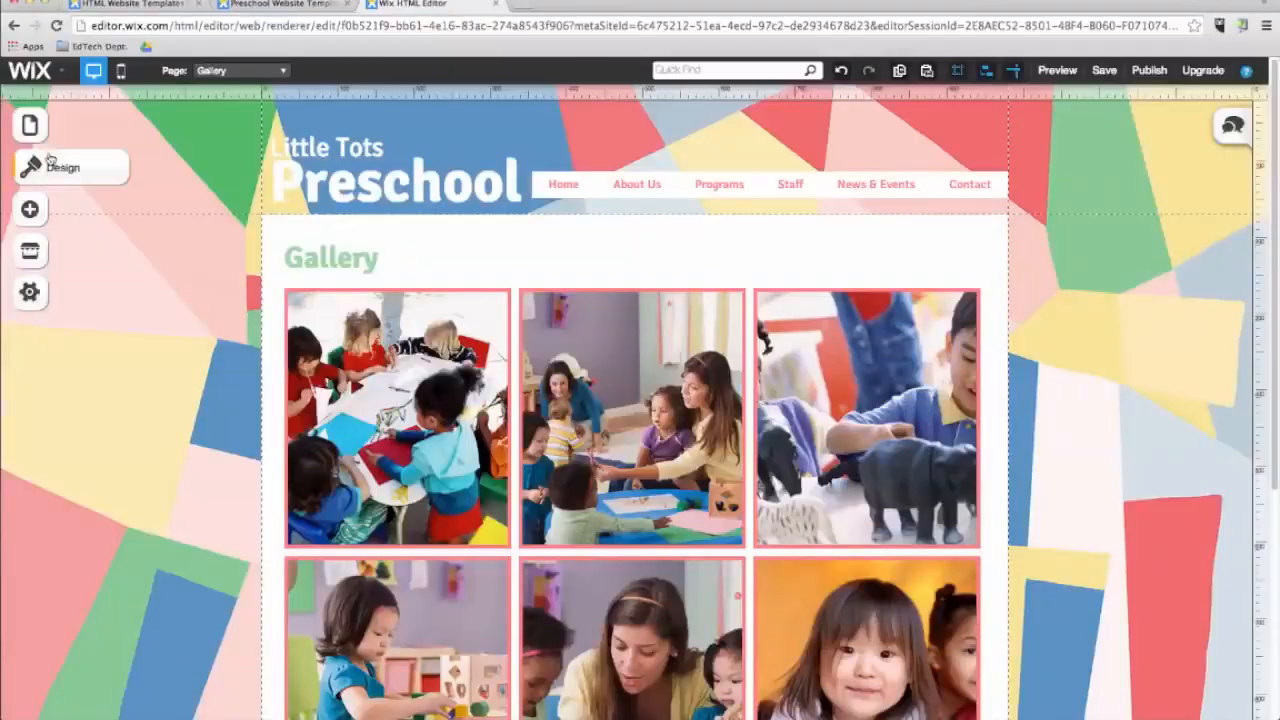
left_click(28, 137)
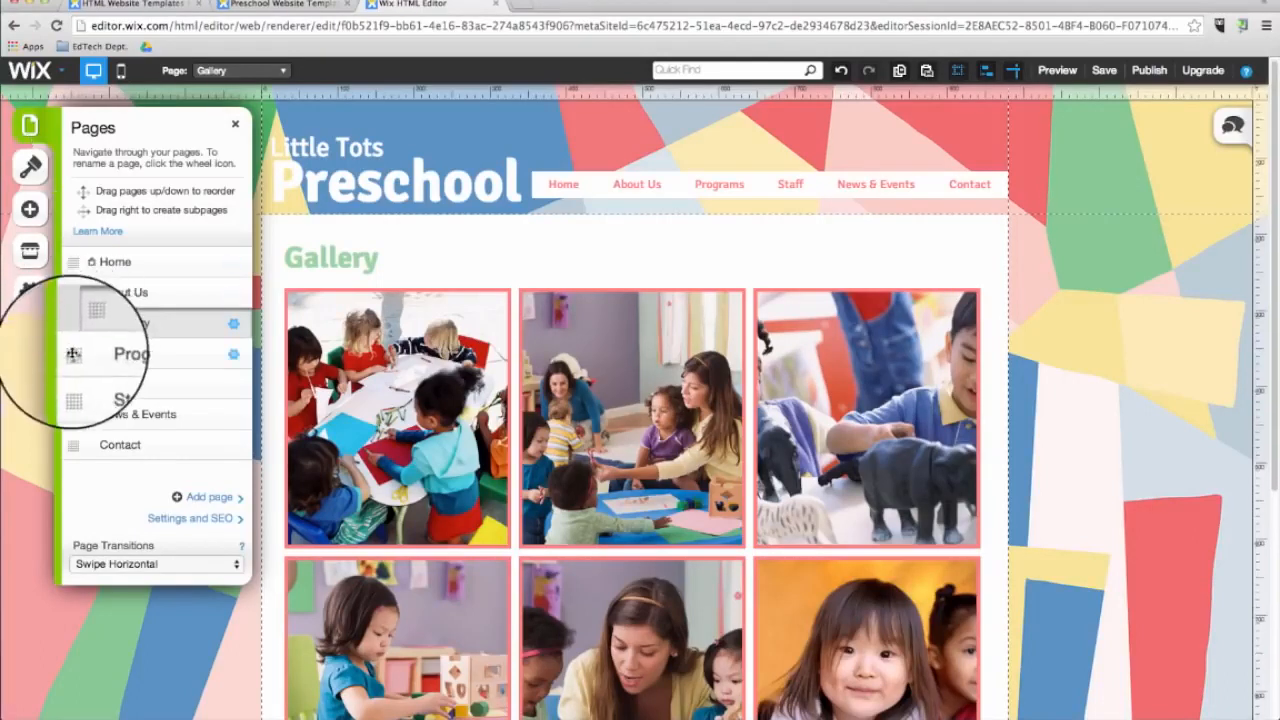
left_click_drag(73, 357, 73, 293)
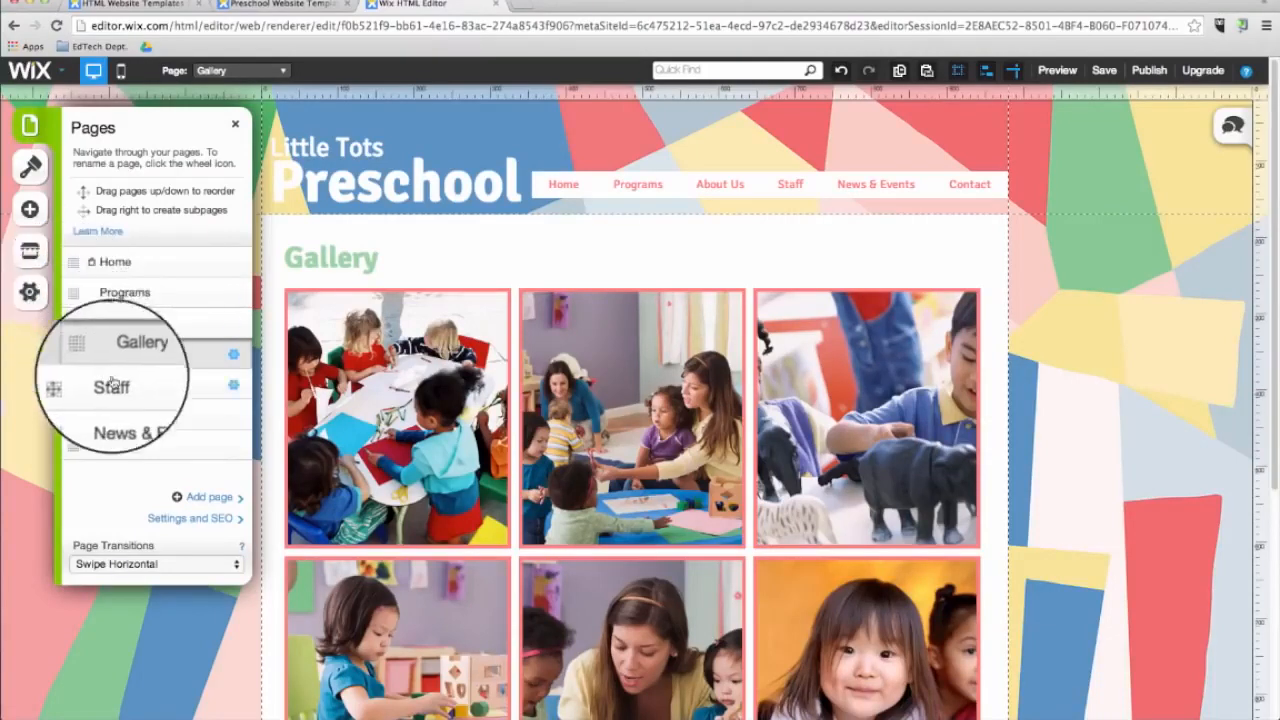
left_click_drag(89, 416, 74, 383)
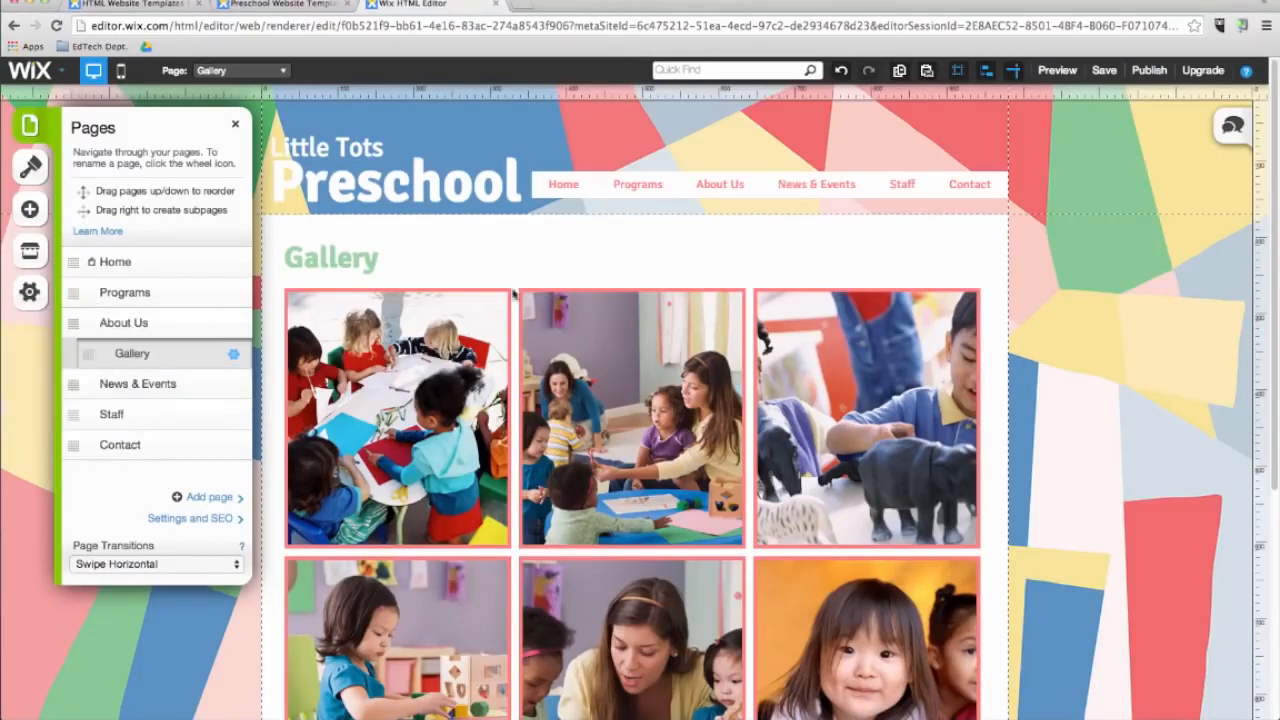
Preview the site, open the News & Events page, and go back to the editor.
left_click(1053, 71)
left_click(828, 191)
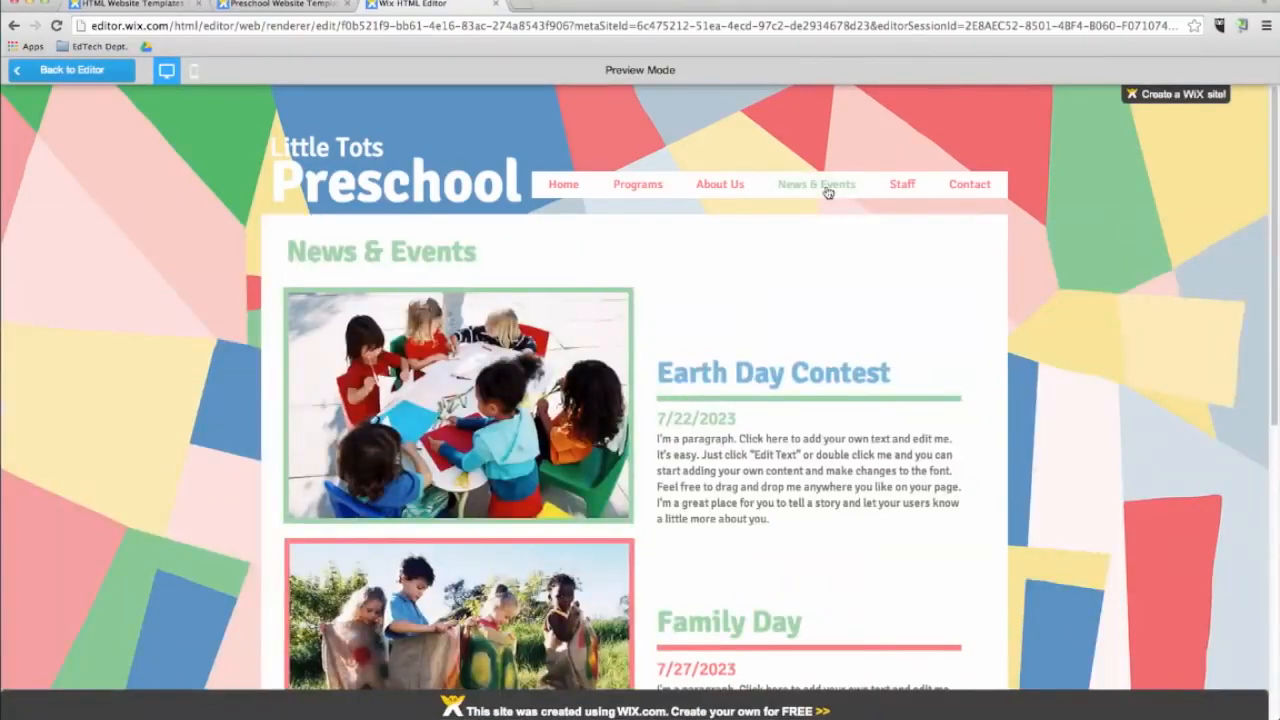
left_click(72, 69)
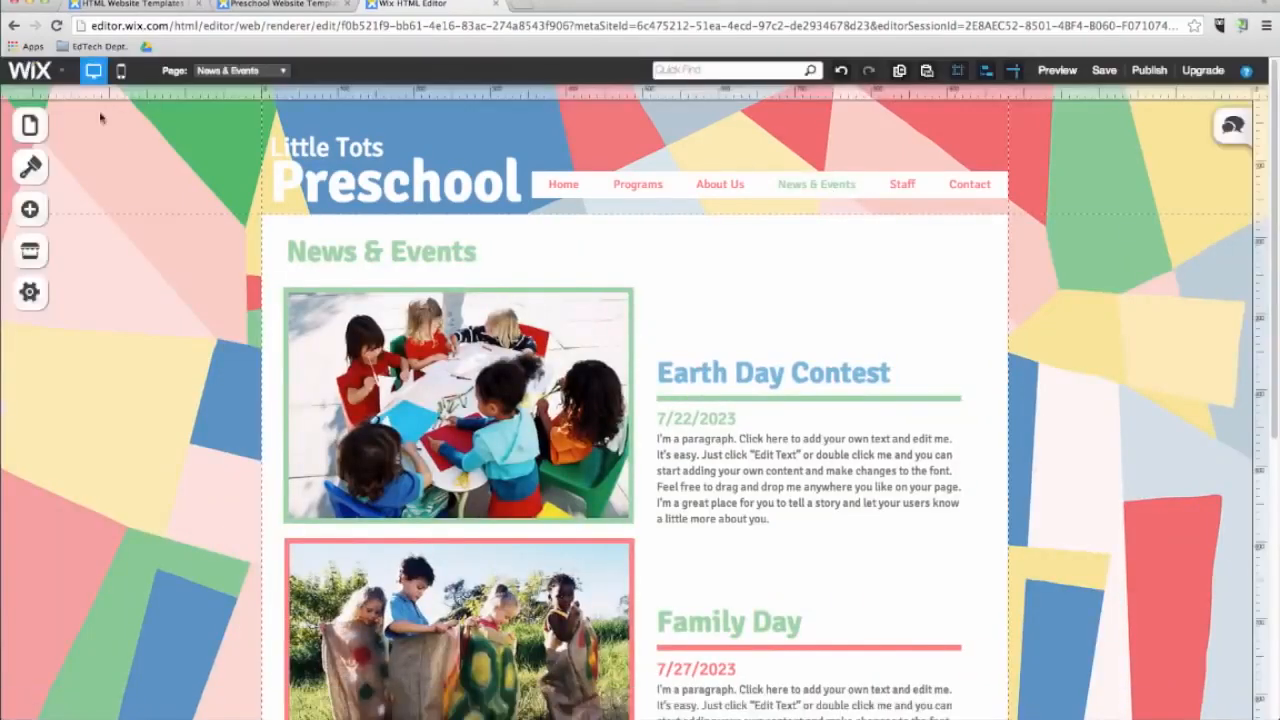
Add a new page with the About3 layout named School Clubs.
left_click(30, 125)
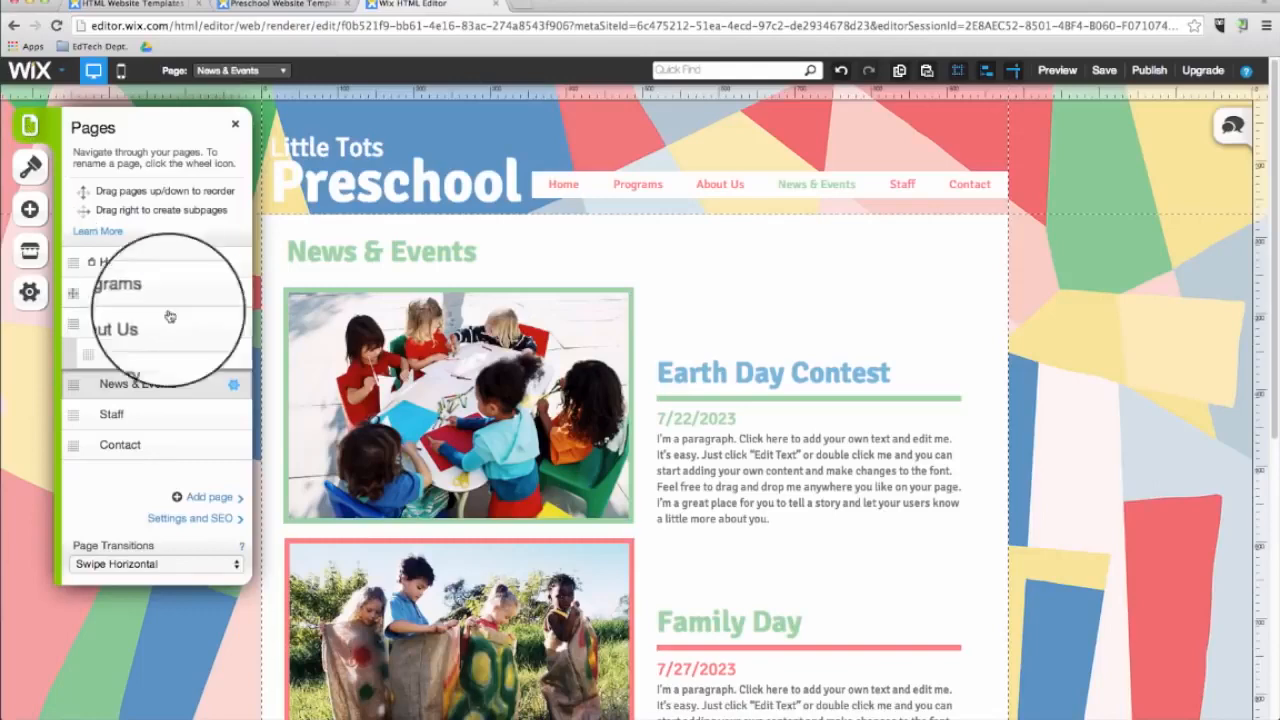
left_click(210, 498)
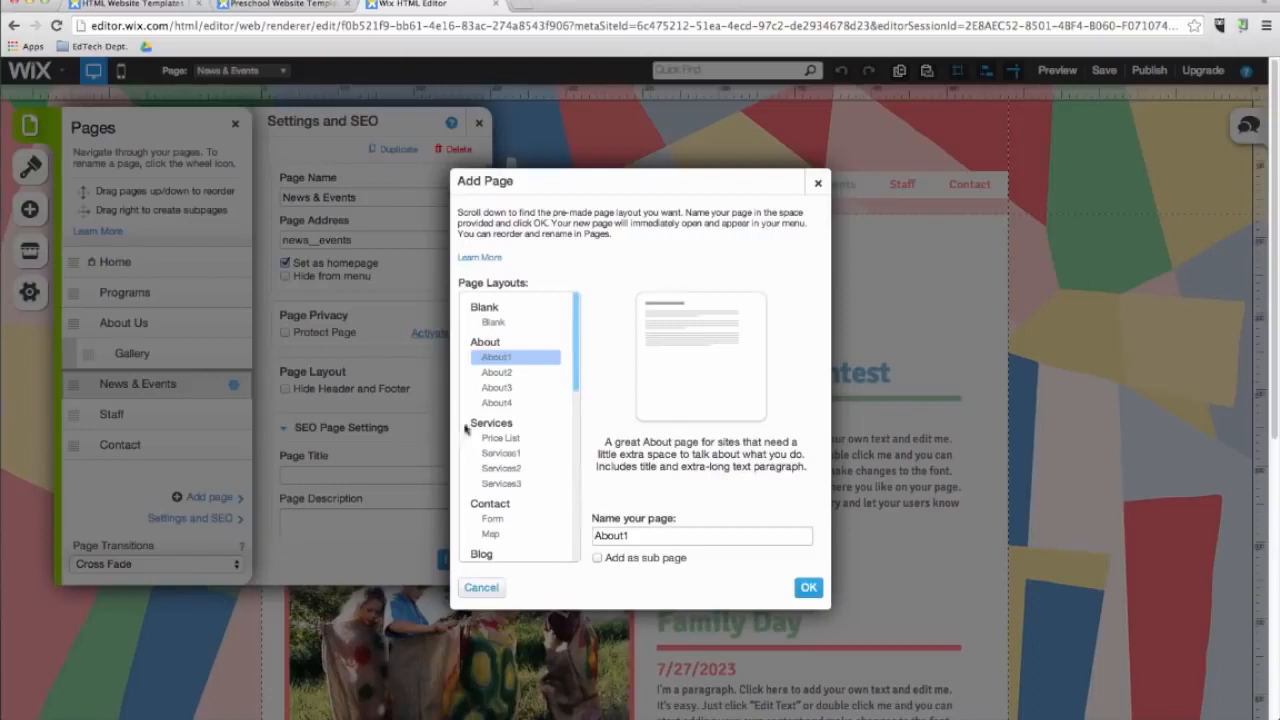
left_click(487, 404)
left_click(495, 389)
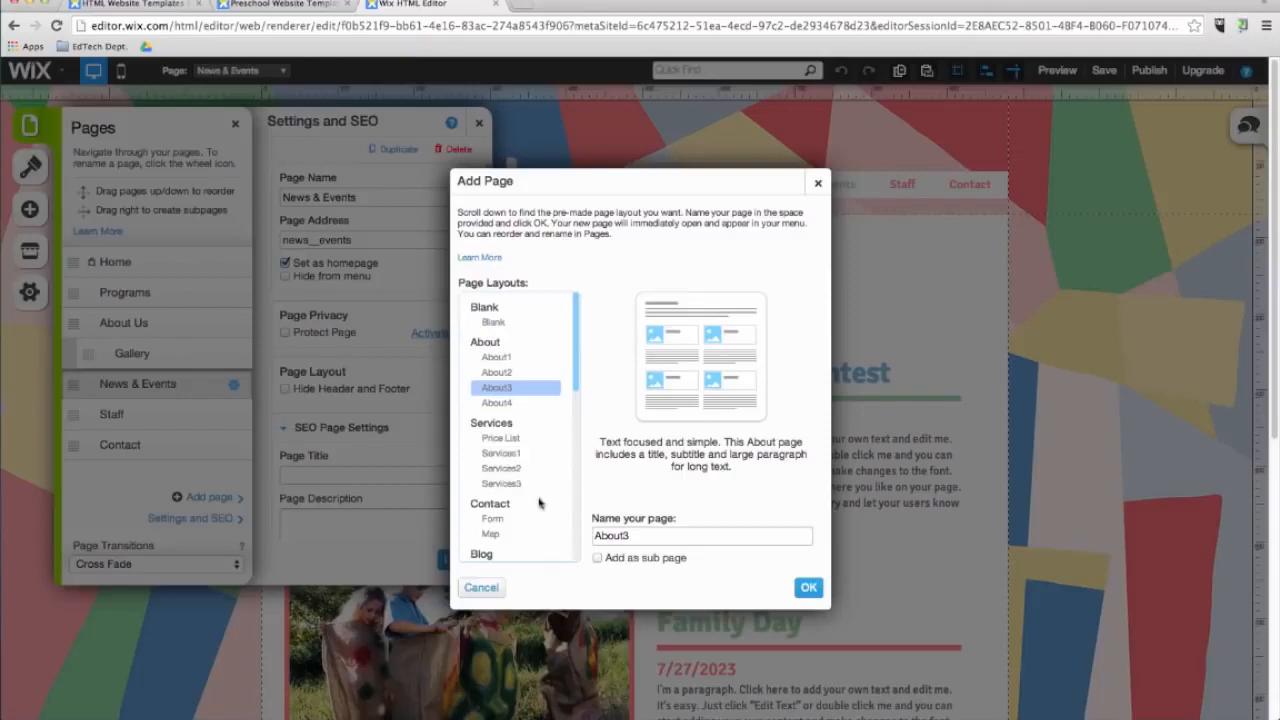
double_click(611, 533)
key("BackSpace")
type("School Clubs")
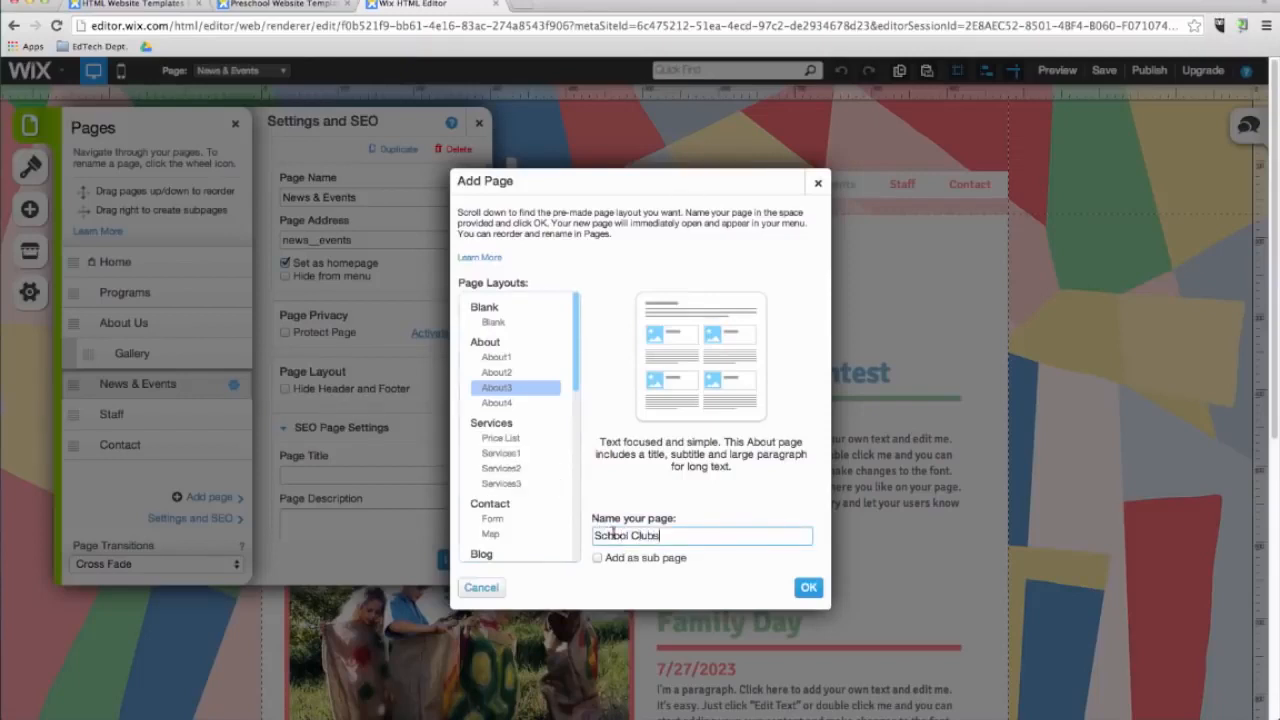
left_click(809, 590)
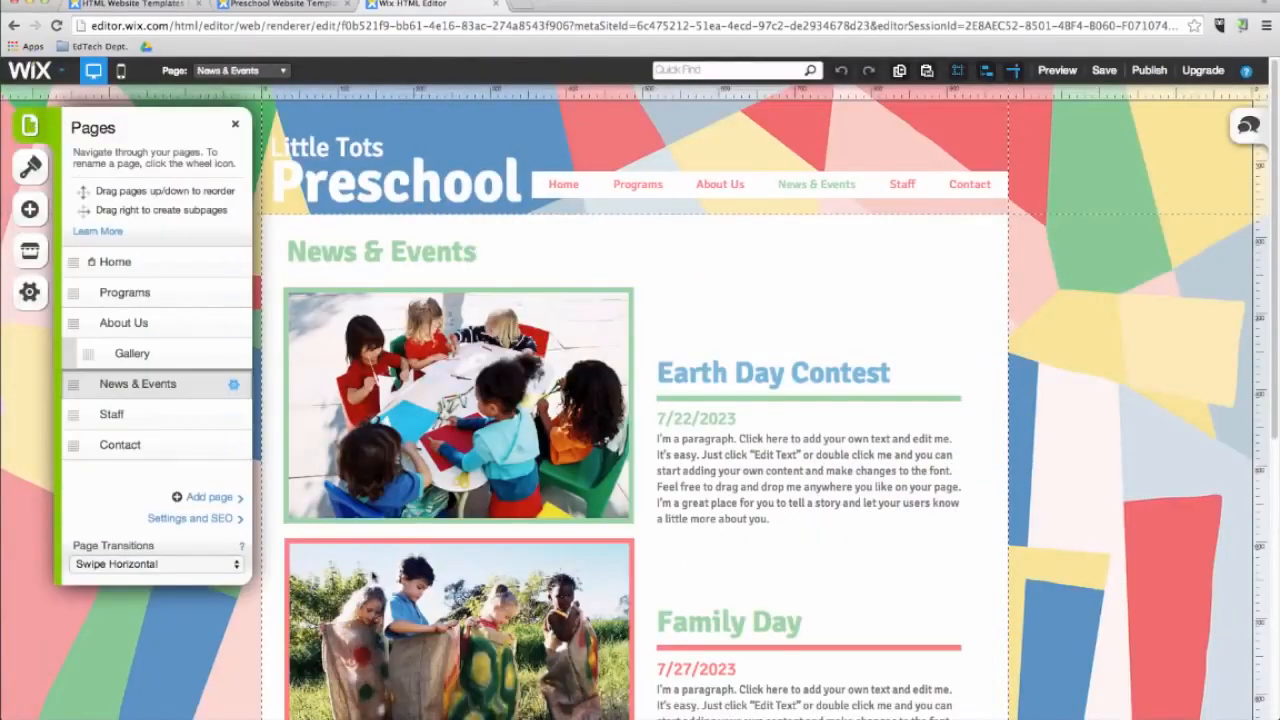
Set the page transitions to Cross Fade.
left_click(205, 566)
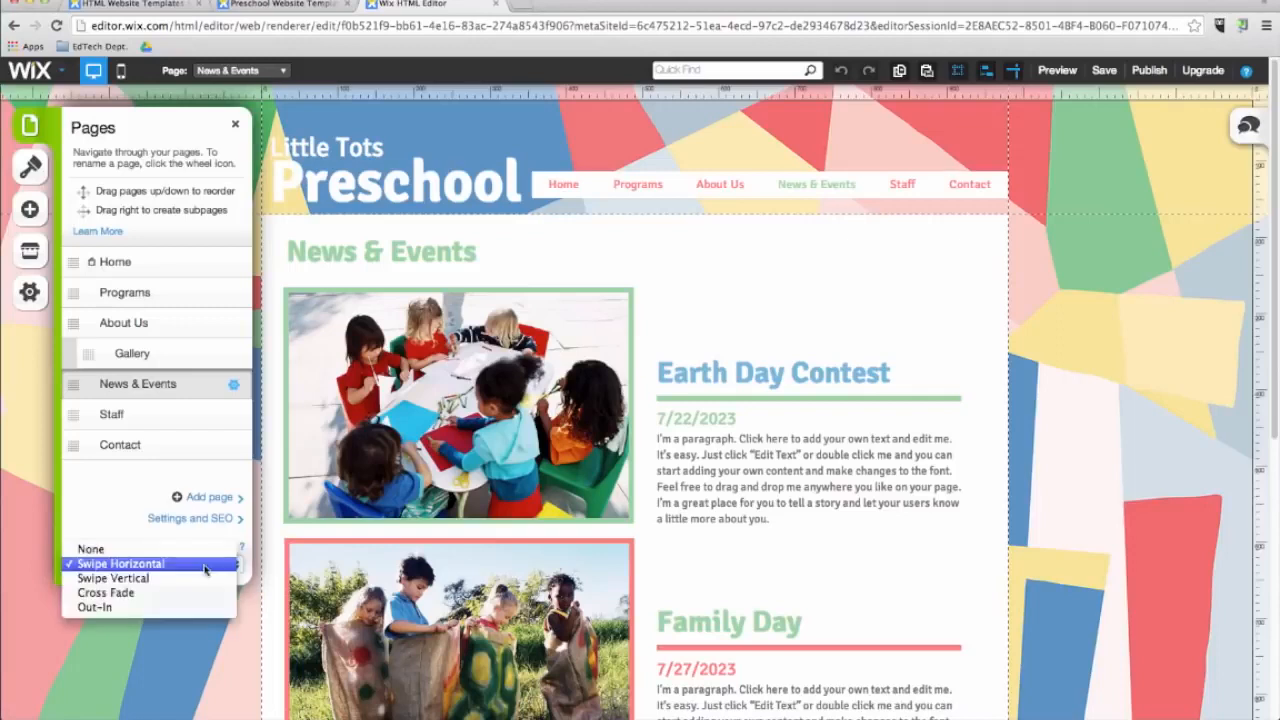
left_click(202, 580)
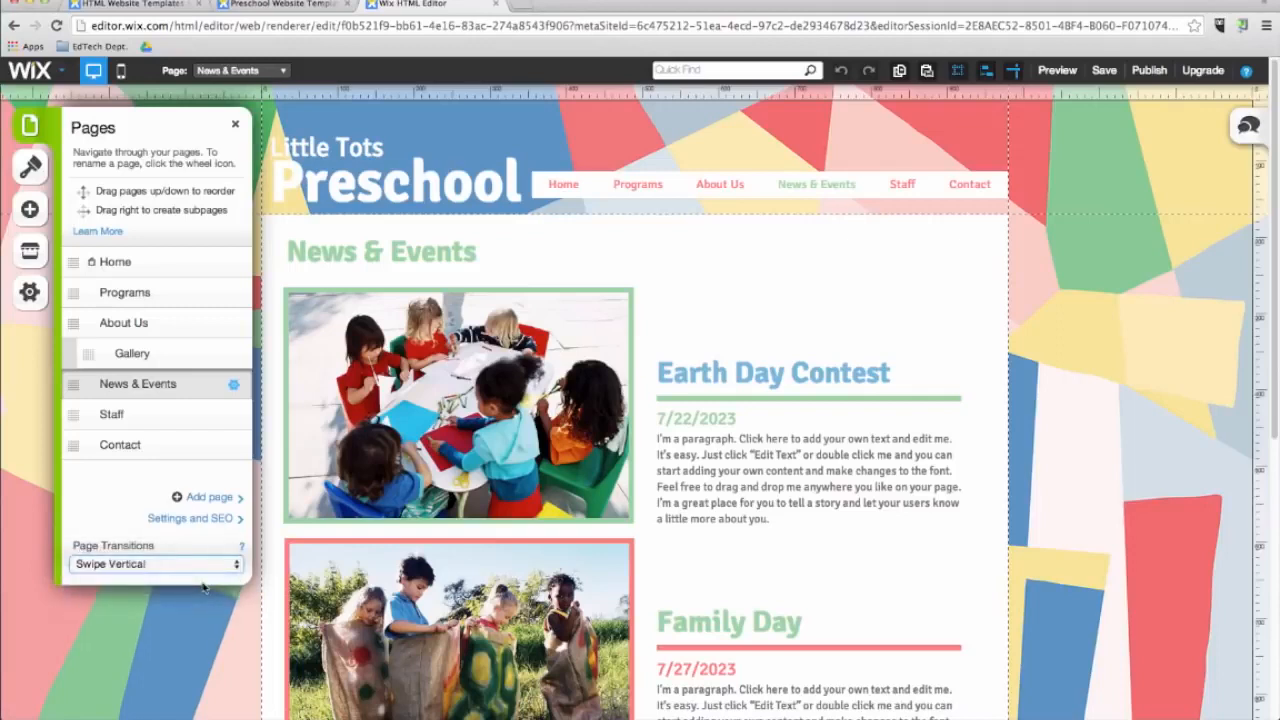
left_click(205, 566)
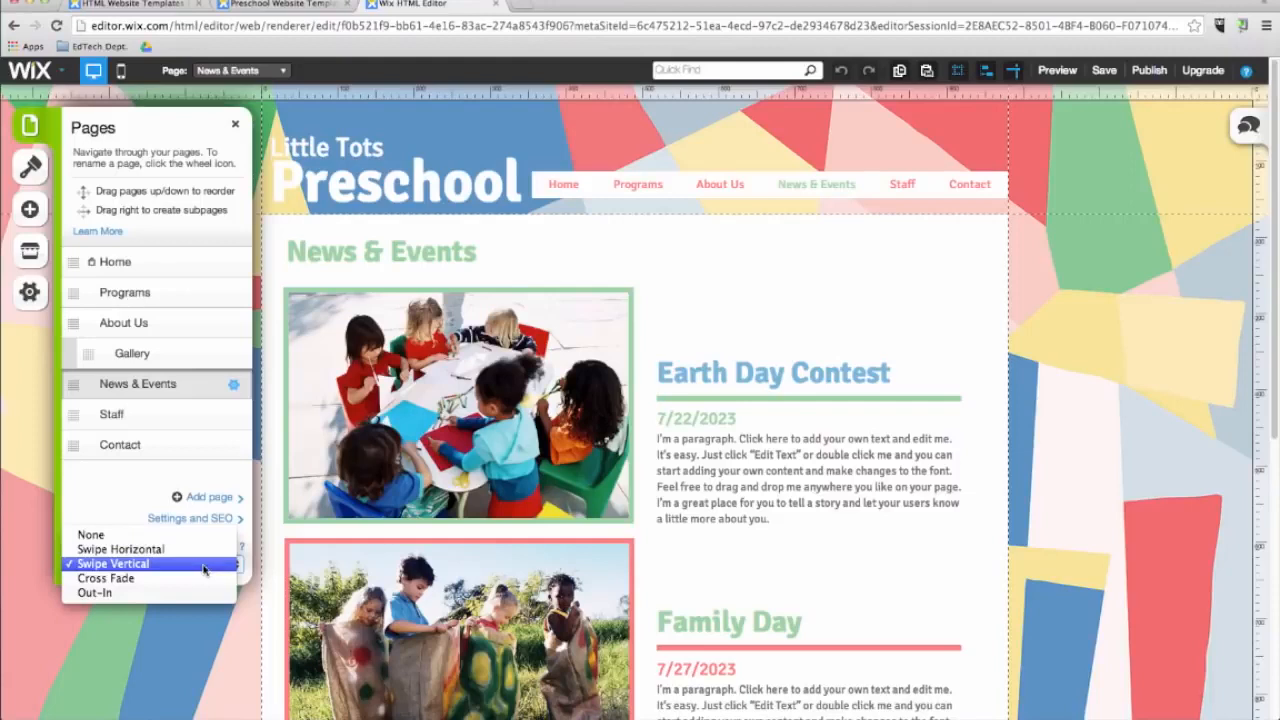
left_click(202, 579)
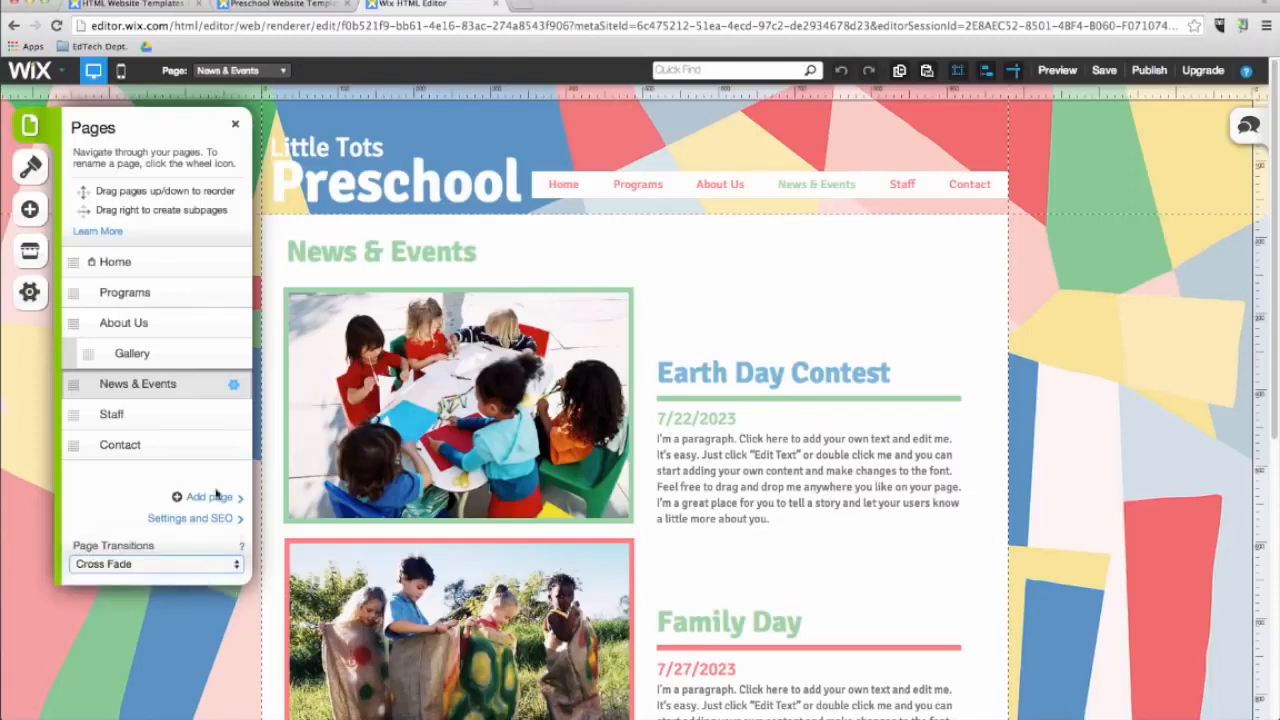
Open the News & Events page settings and examine the SEO page settings fields.
left_click(234, 387)
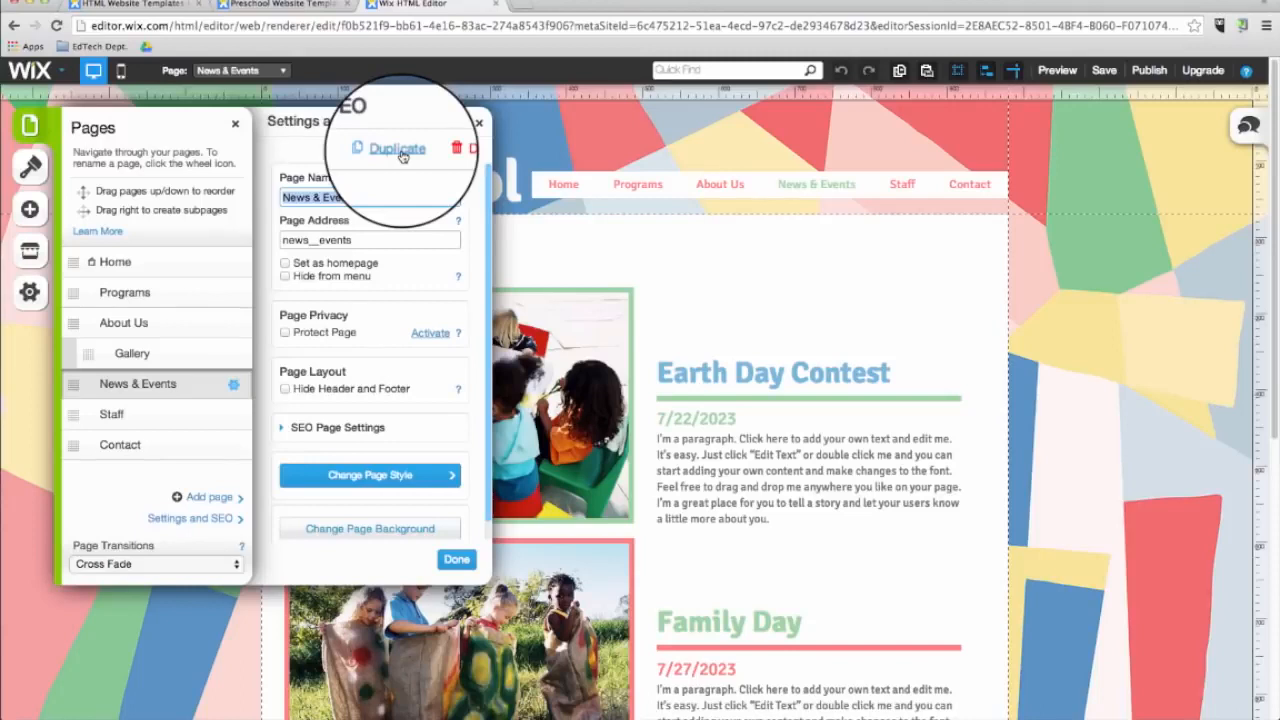
left_click(330, 427)
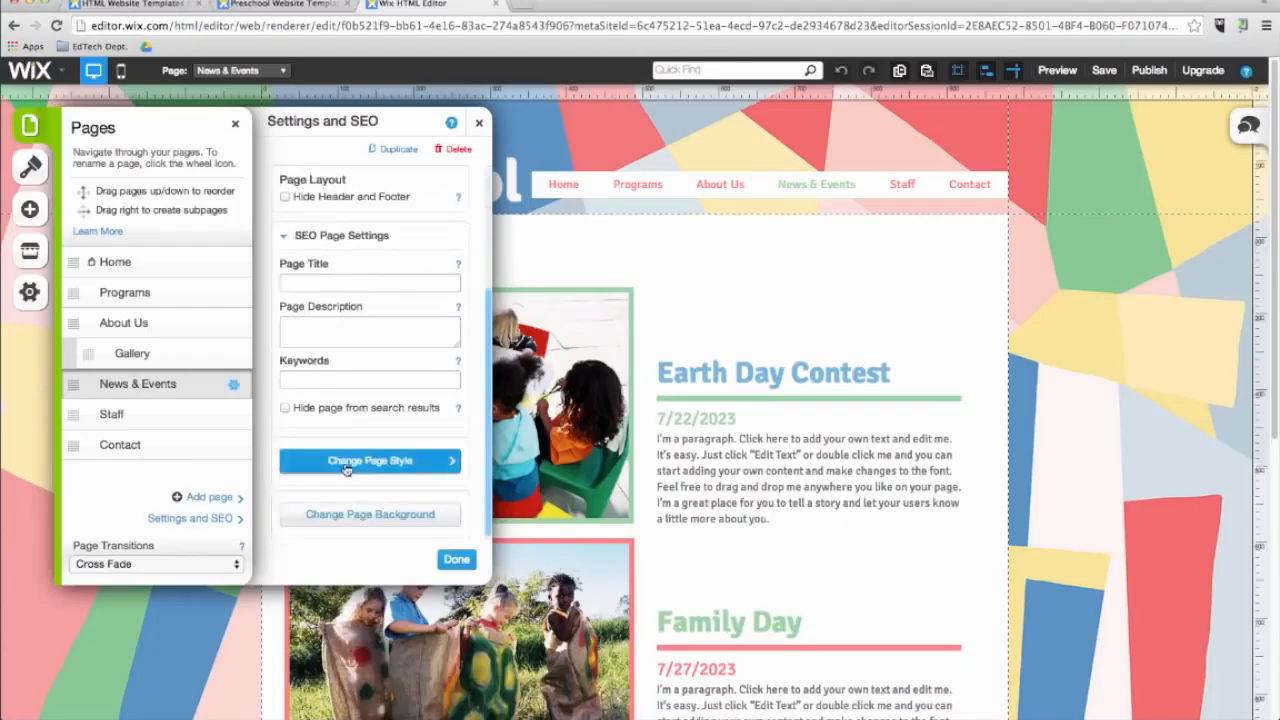
left_click(330, 285)
left_click(342, 326)
left_click(338, 381)
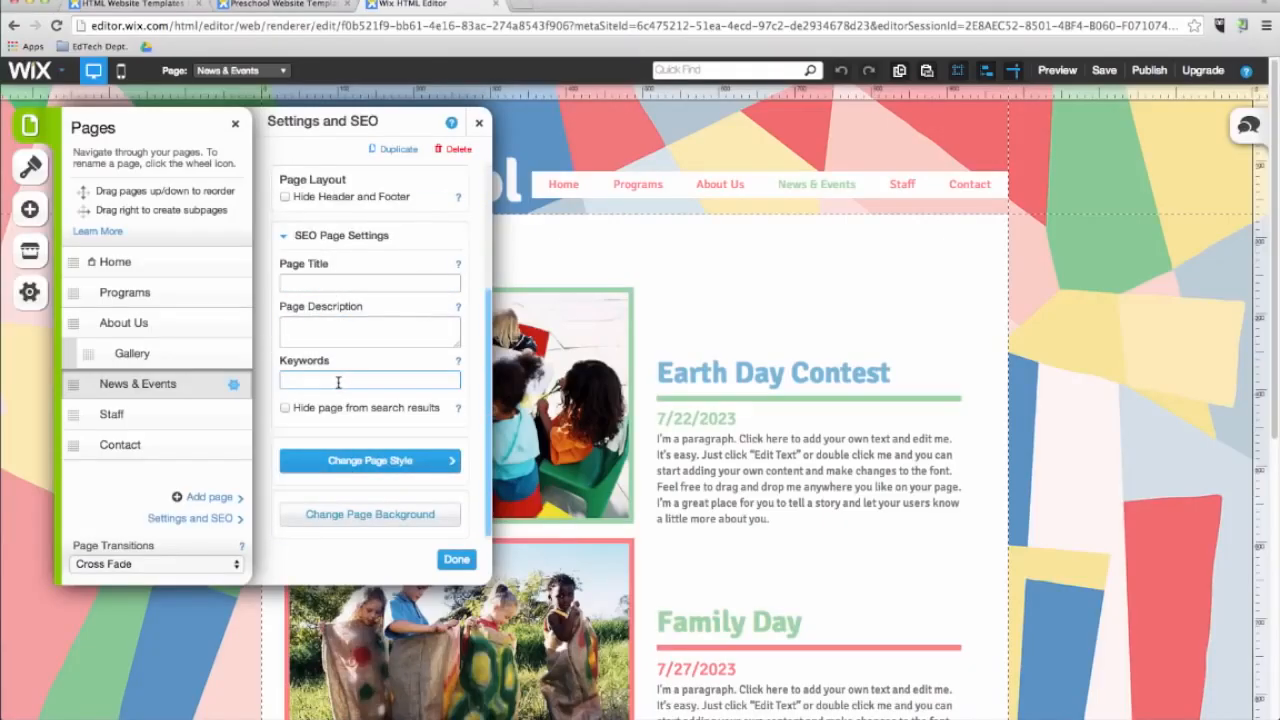
scroll(338, 381, "up", 5)
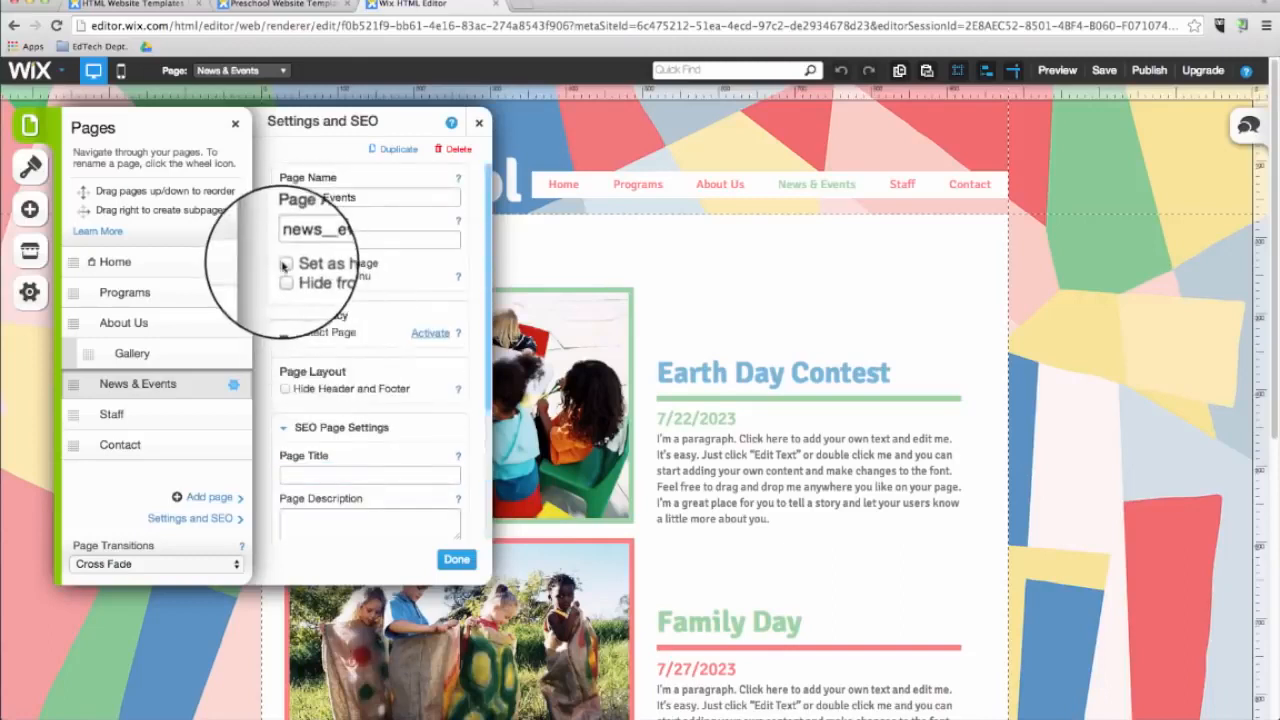
Try setting News & Events as the homepage, opening its page protection options, and hiding it from the menu.
left_click(285, 263)
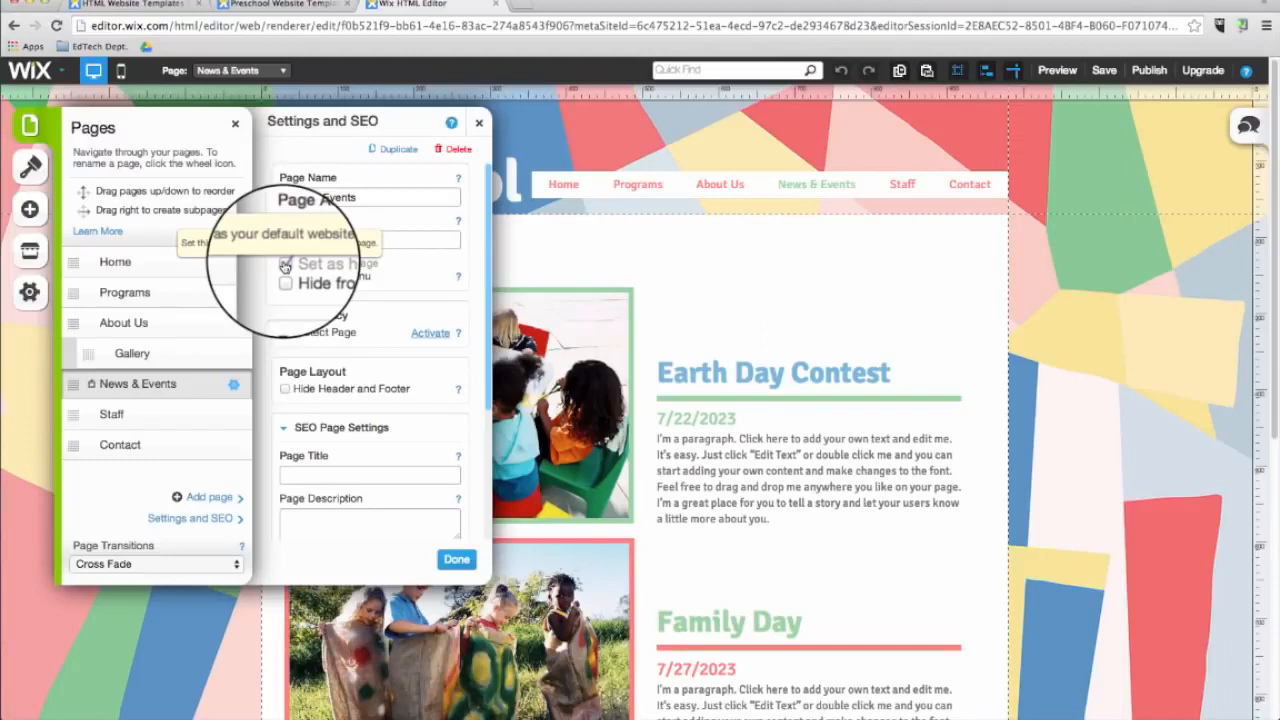
left_click(285, 332)
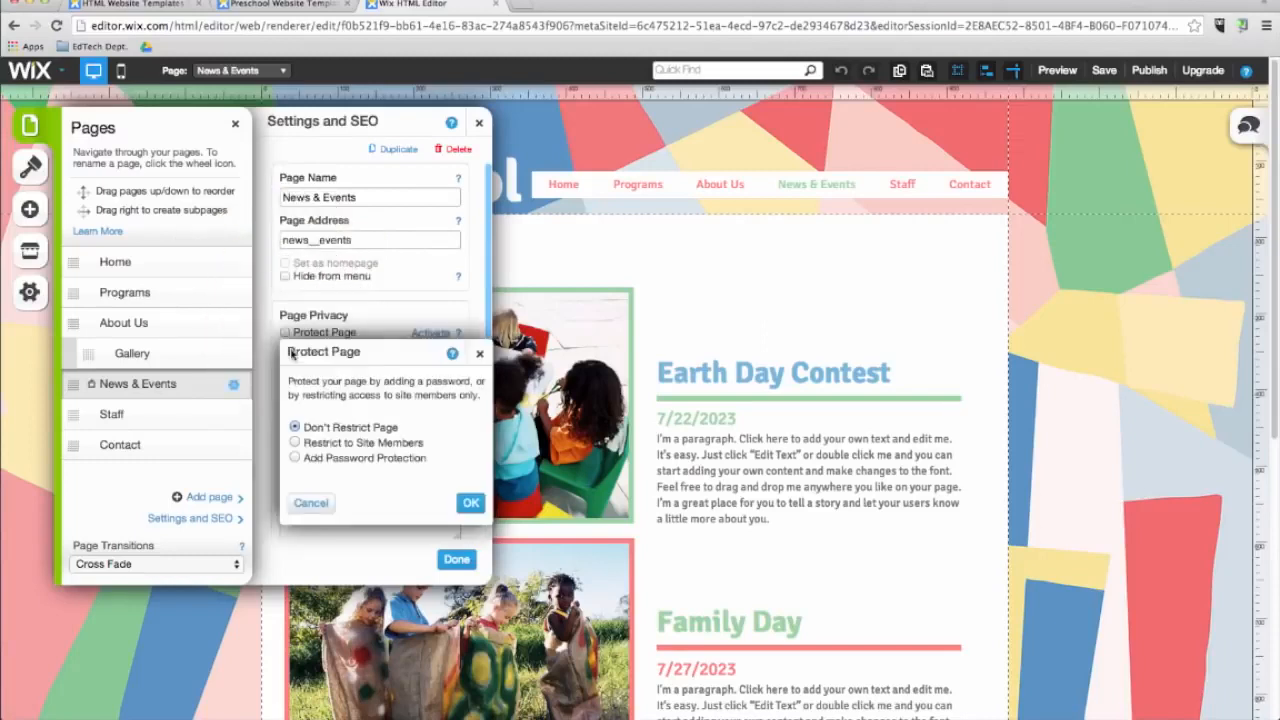
left_click(479, 353)
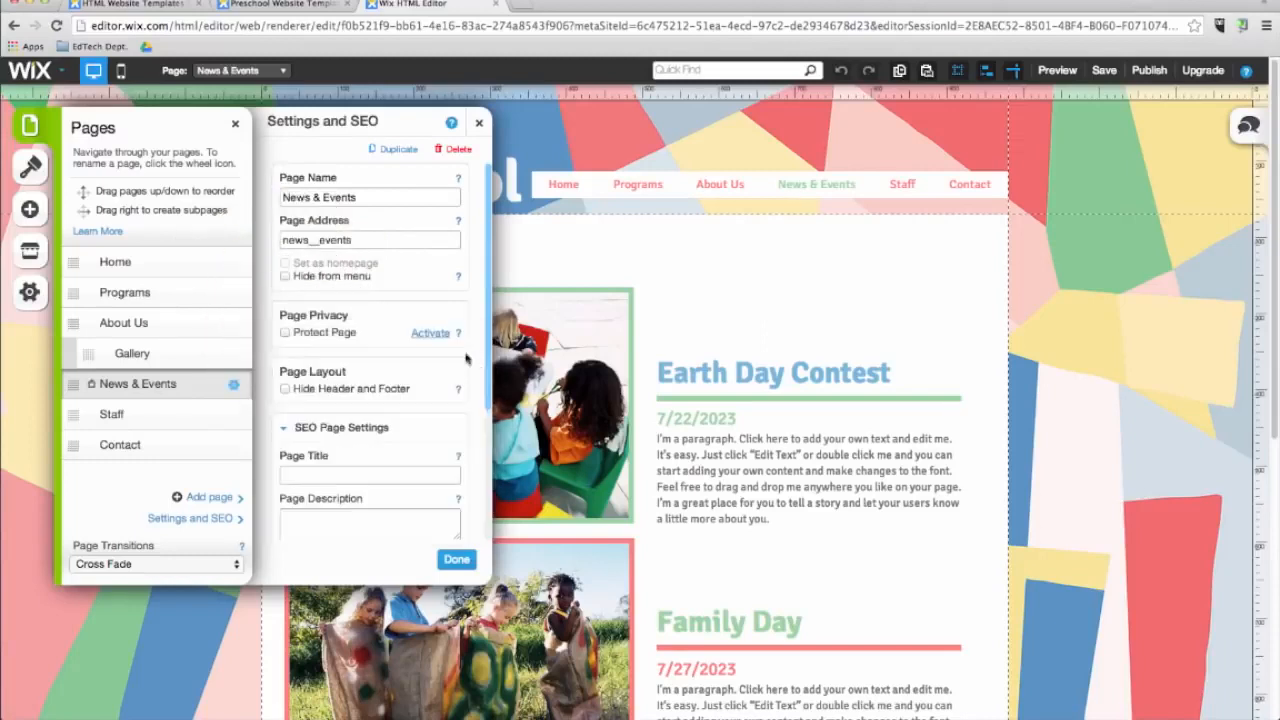
left_click(285, 276)
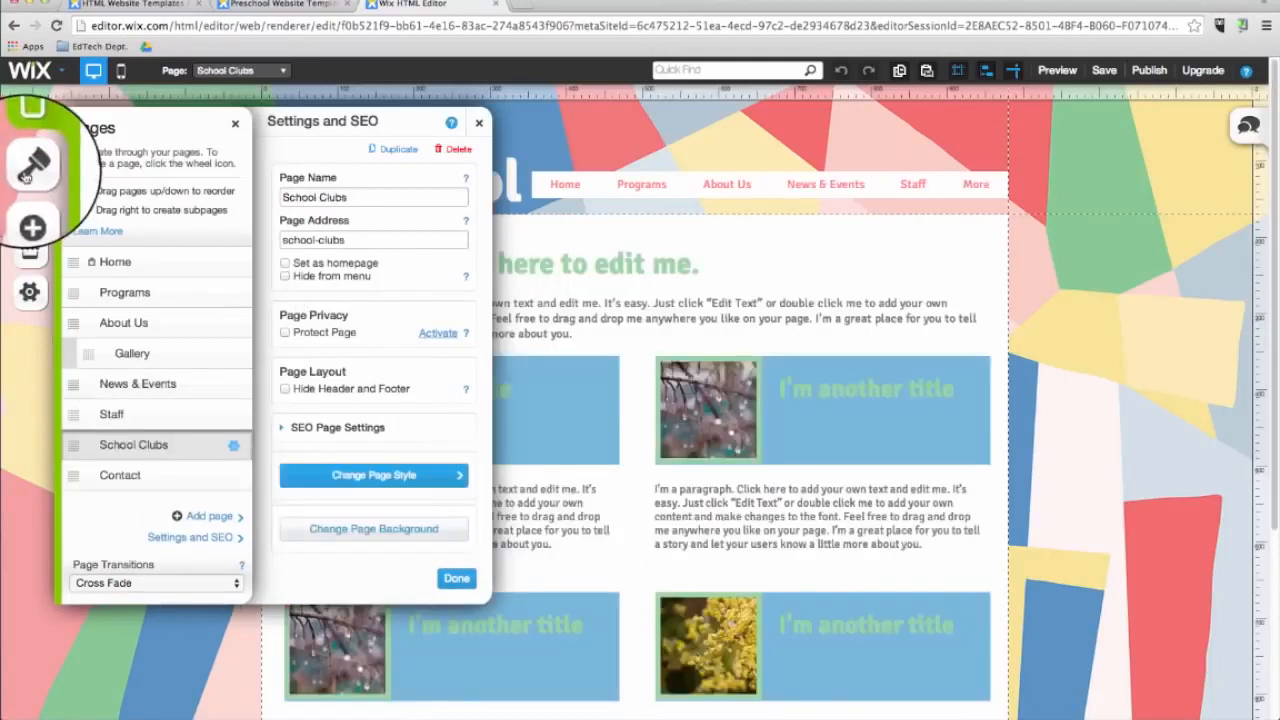
Set the School Clubs page background to the free Wix pattern Colorful Diamonds.
left_click(30, 167)
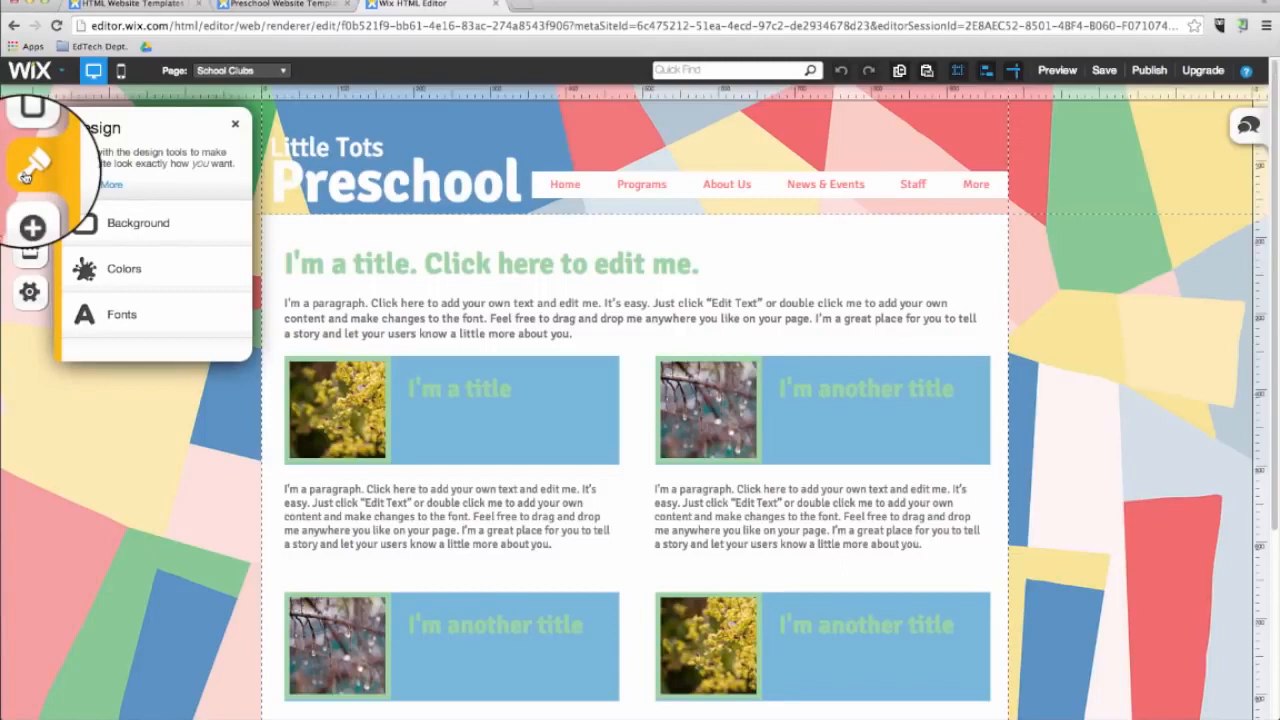
left_click(101, 215)
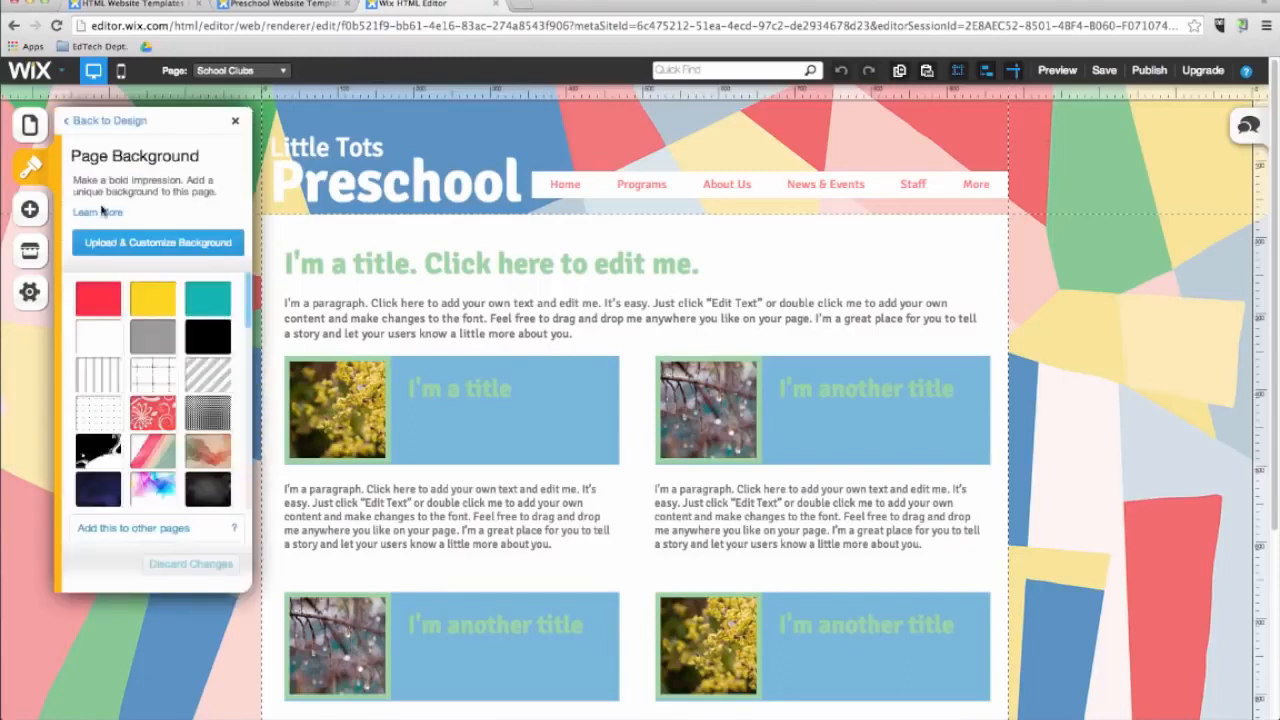
left_click(138, 250)
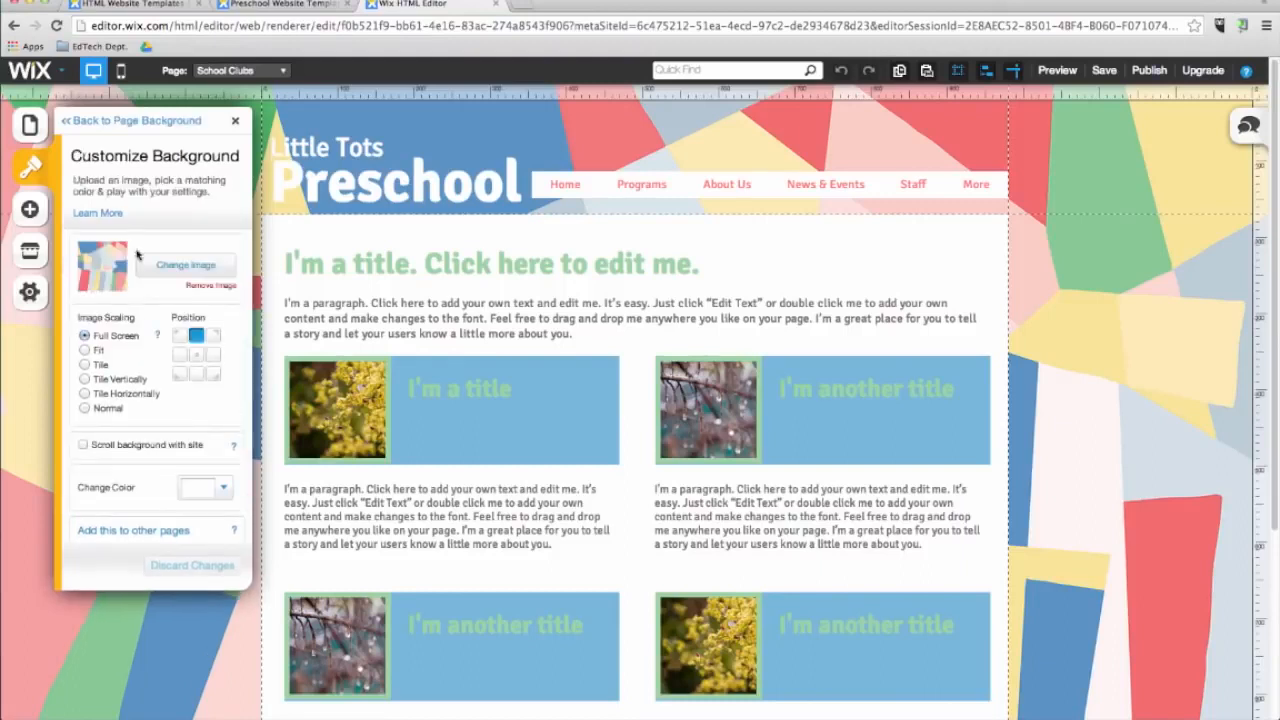
left_click(172, 267)
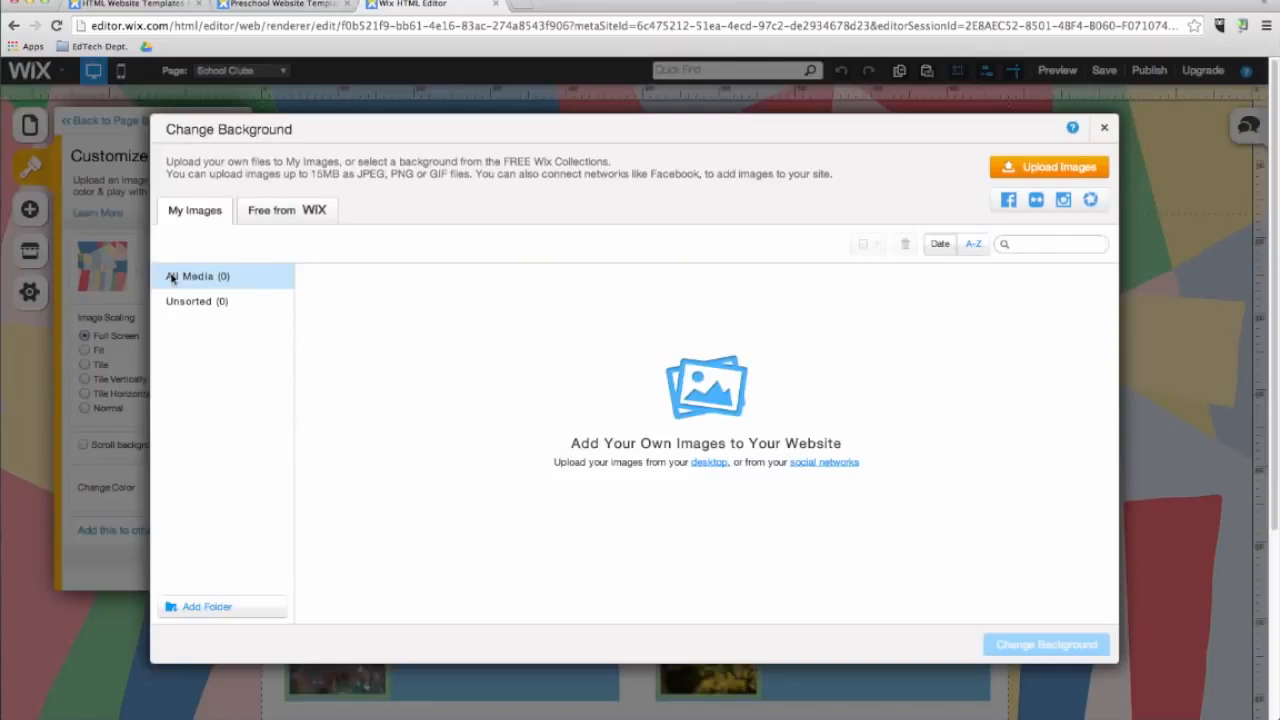
left_click(272, 212)
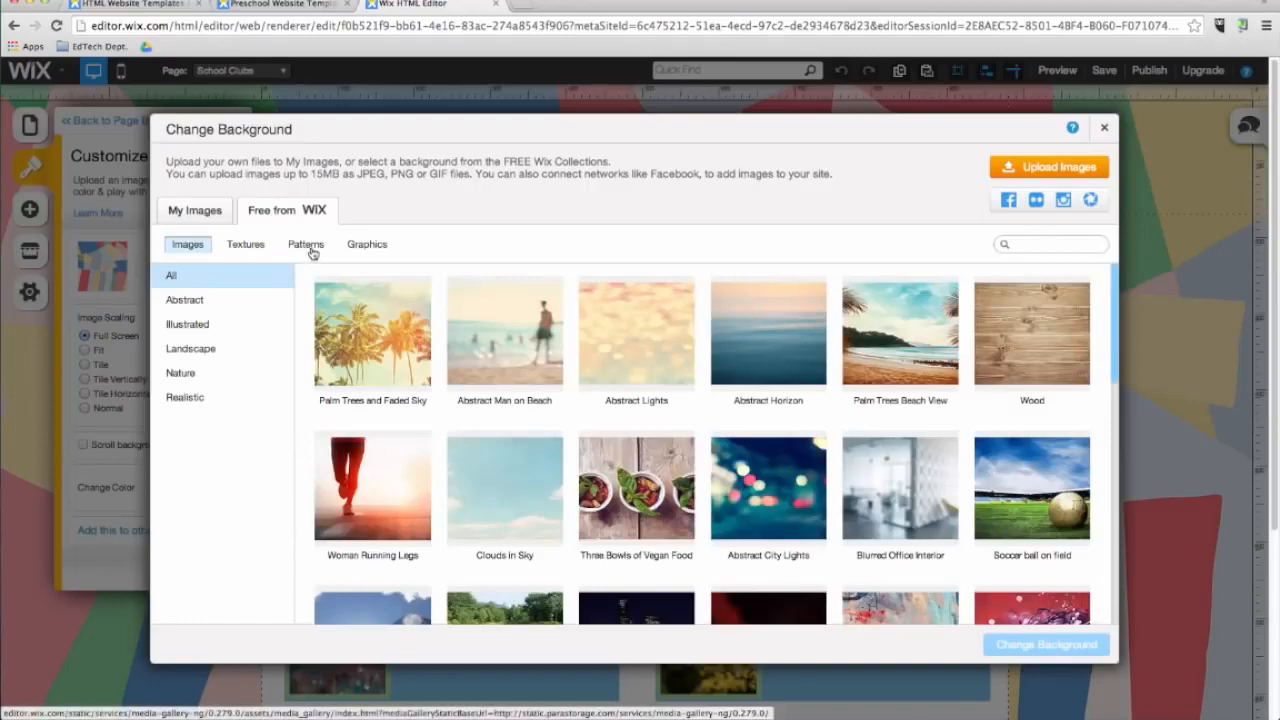
left_click(306, 244)
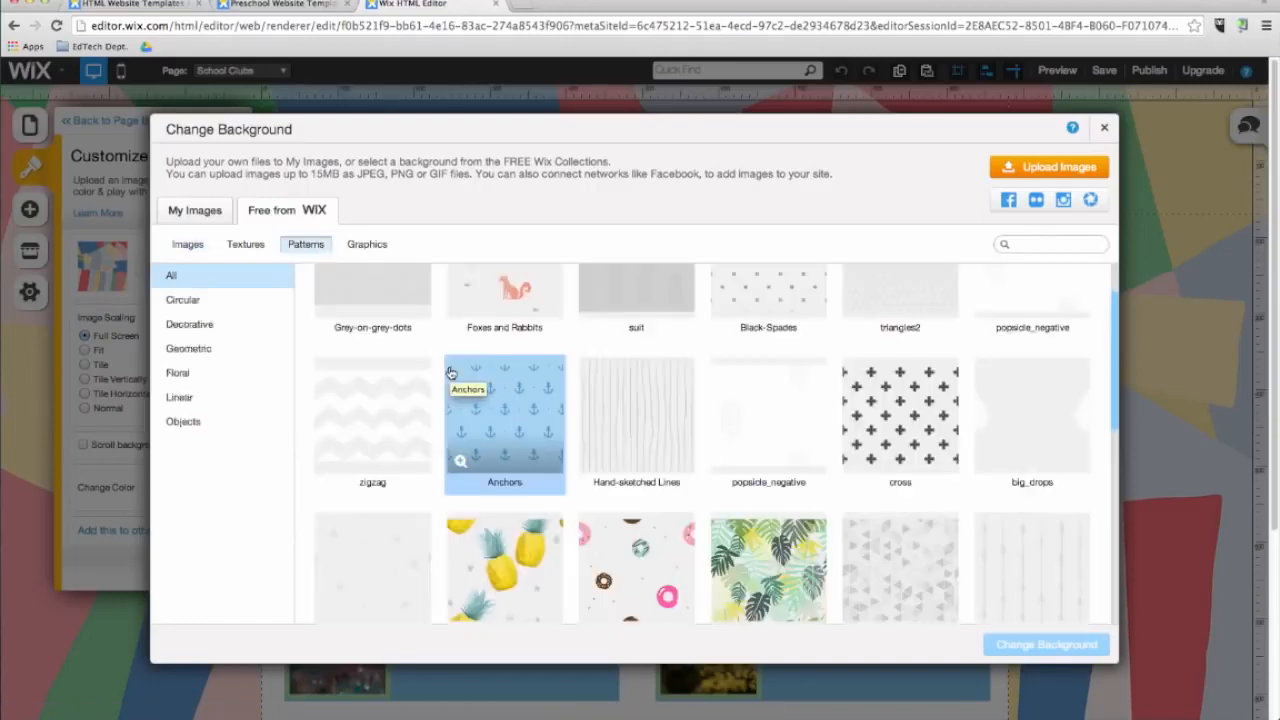
scroll(449, 368, "down", 10)
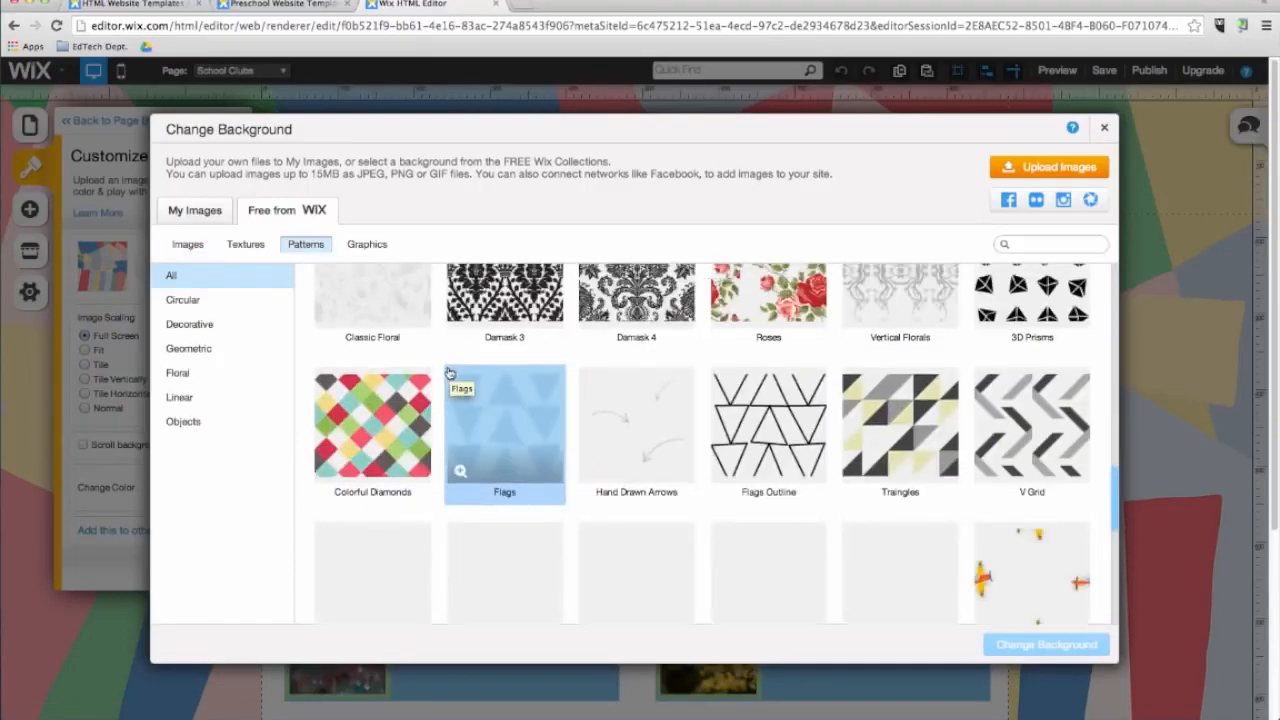
left_click(386, 414)
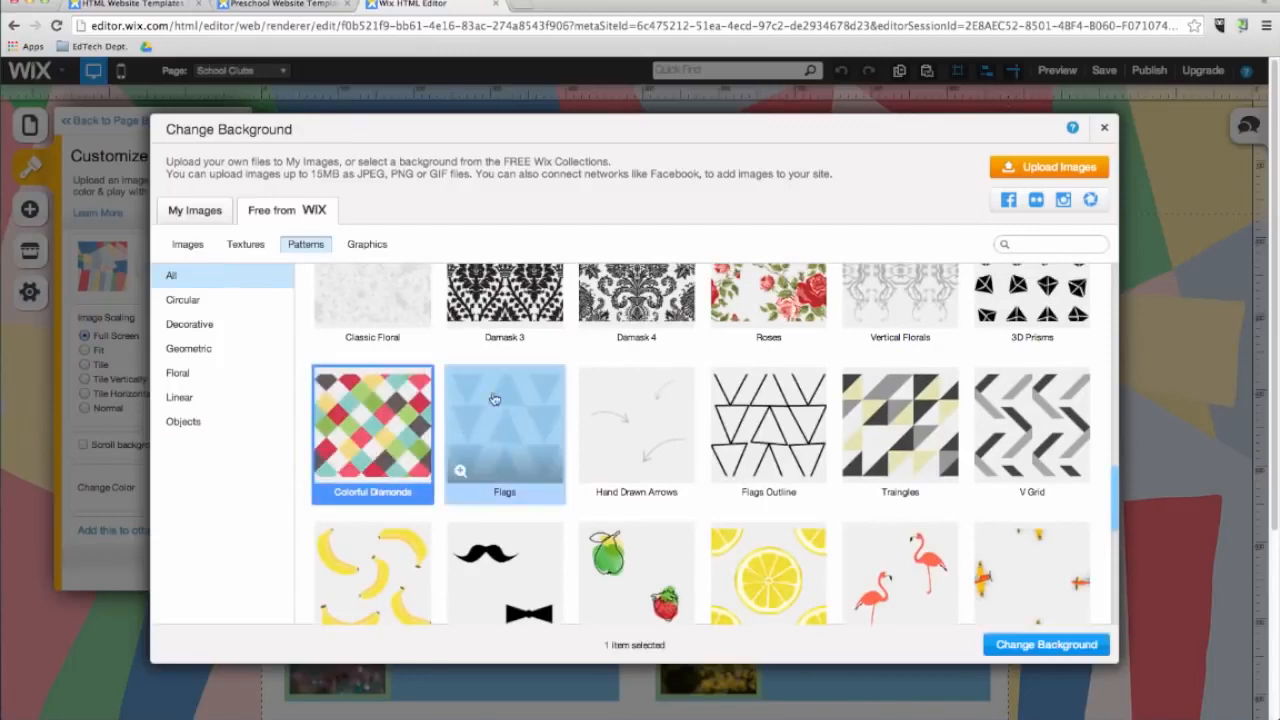
left_click(1040, 644)
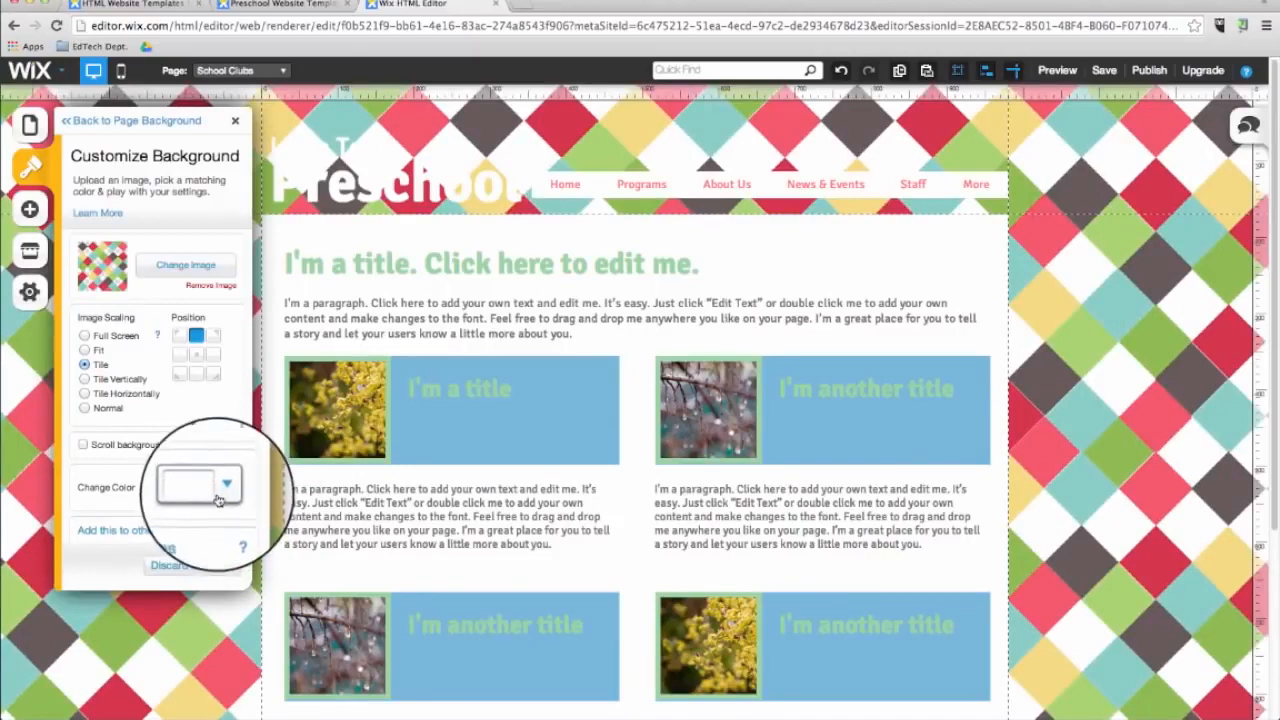
Pick a new background colour behind the pattern in the colour picker and return to the Design panel.
left_click(219, 497)
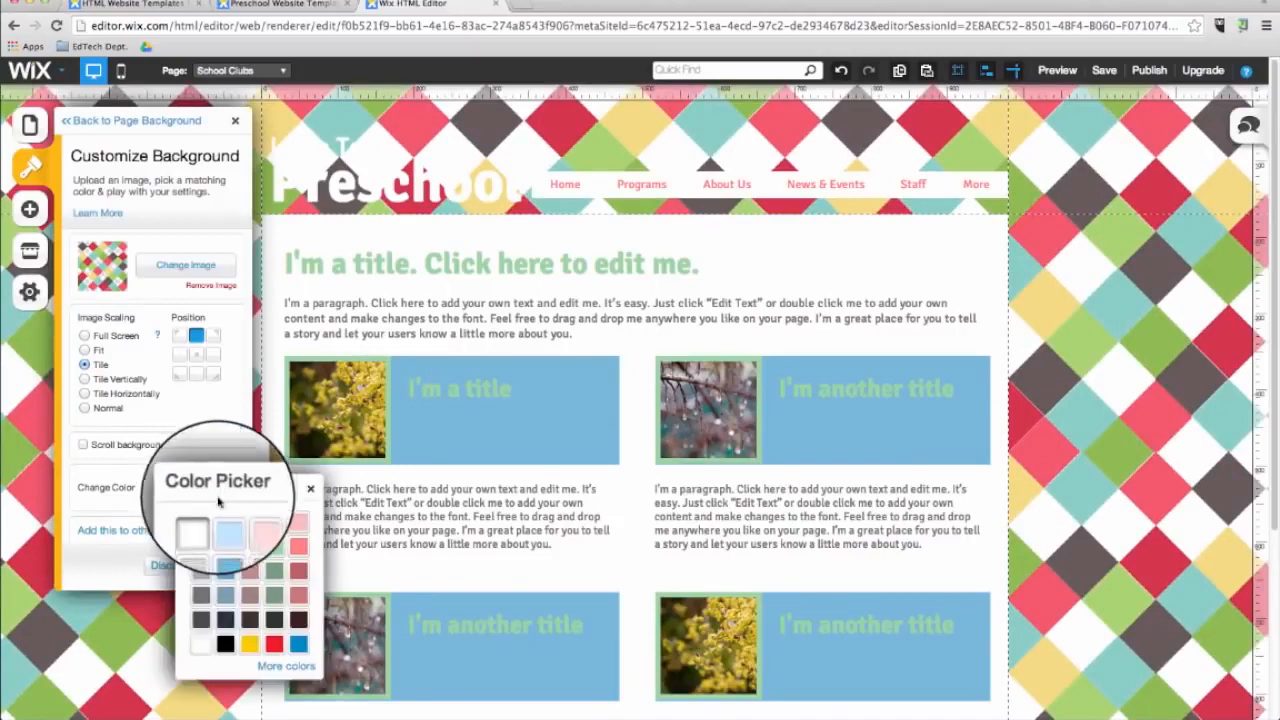
left_click(224, 524)
left_click(222, 488)
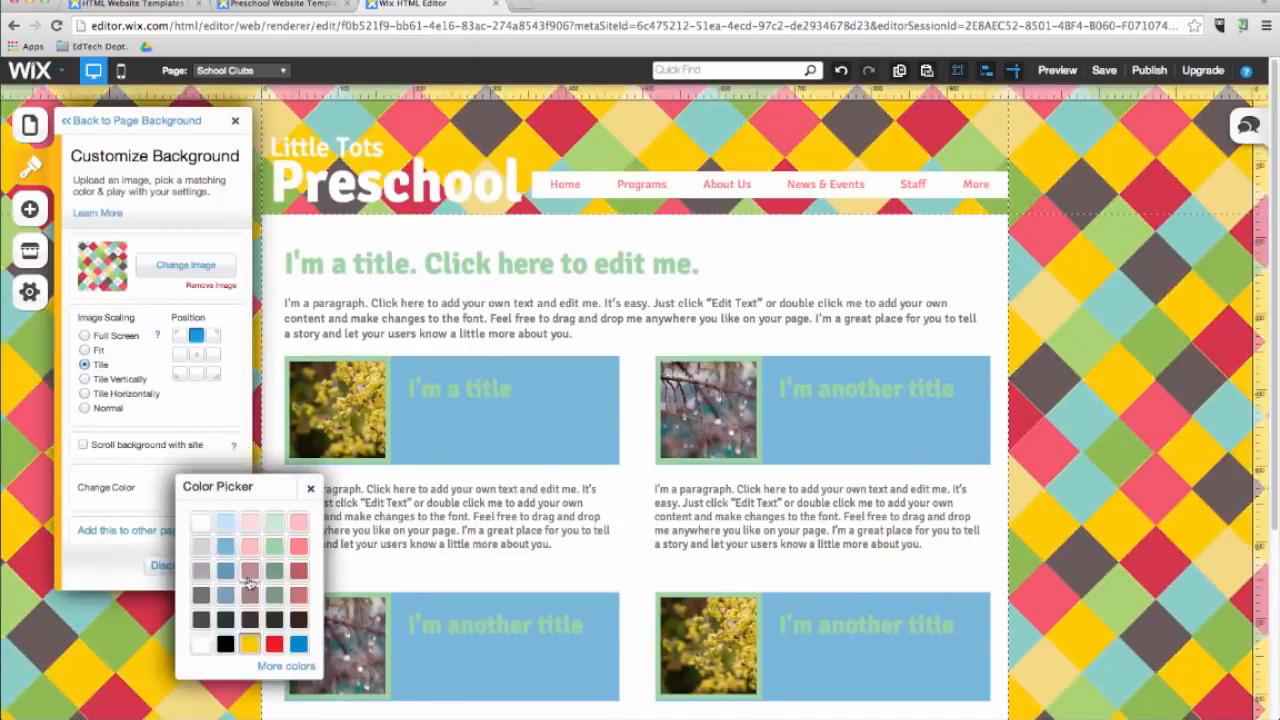
left_click(226, 612)
left_click(82, 125)
left_click(82, 122)
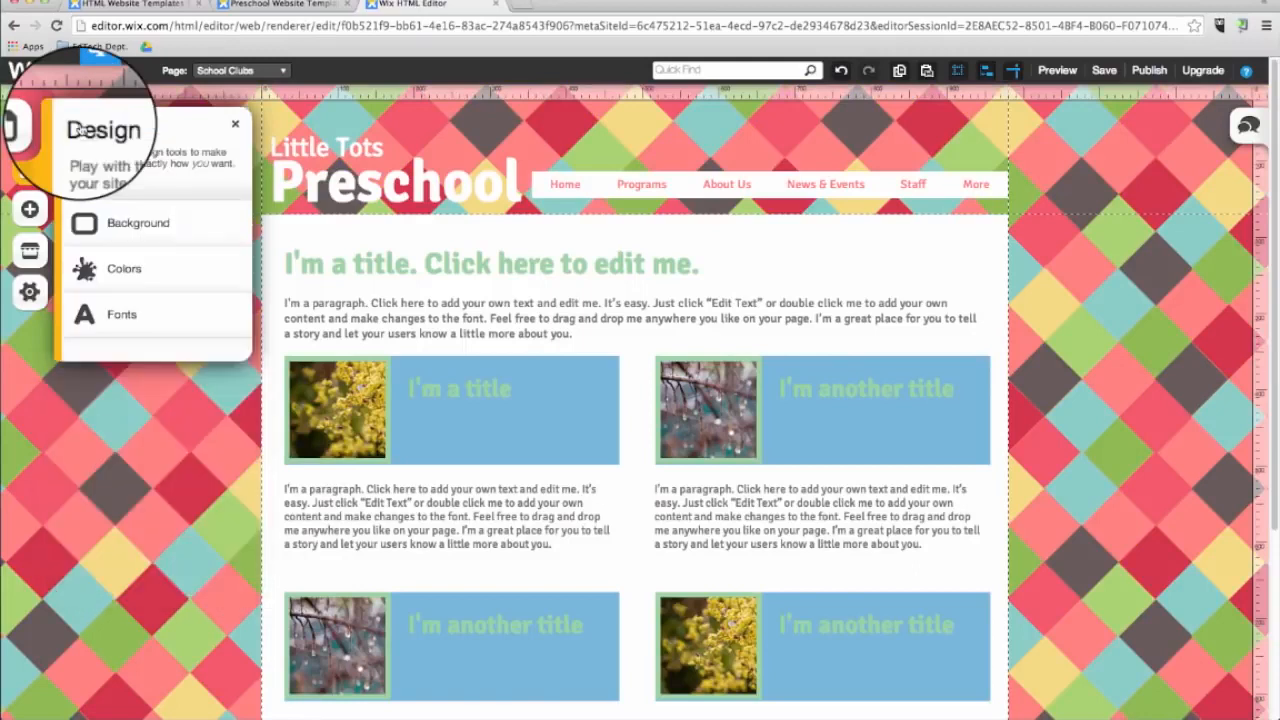
Open the site colours and try colour palettes, settling on the Pretty in Pink palette.
left_click(119, 272)
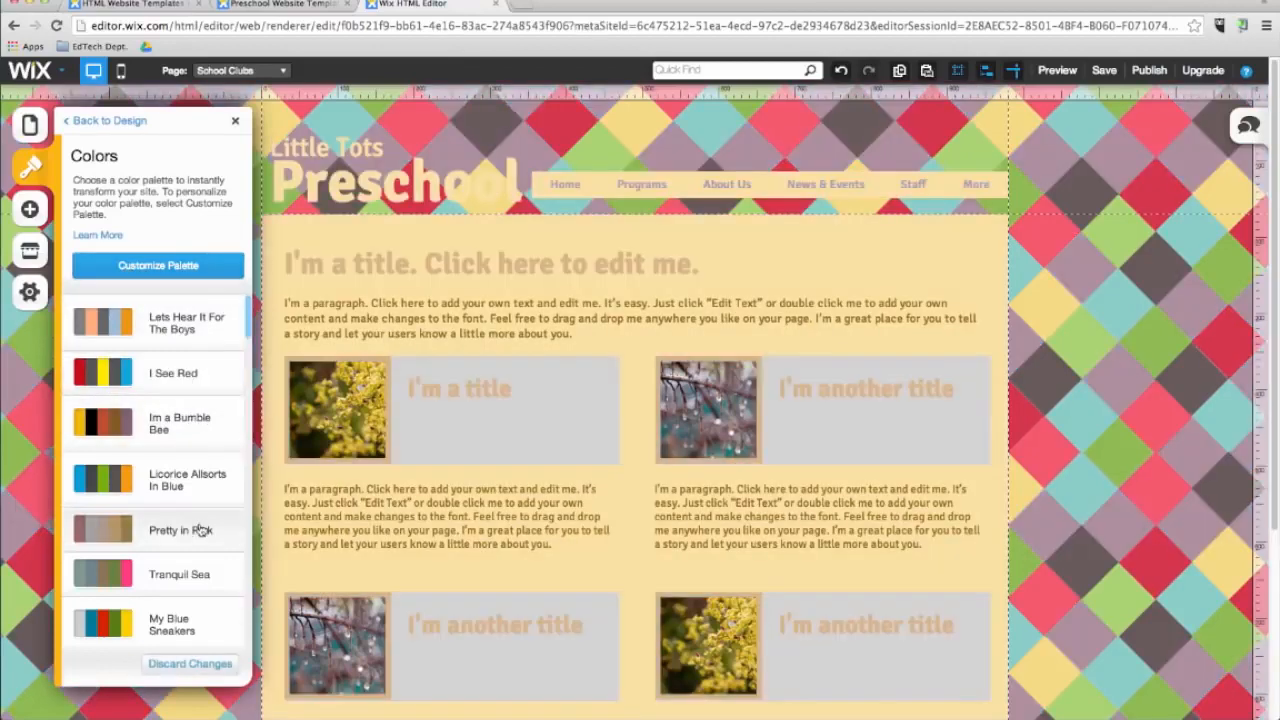
left_click(196, 530)
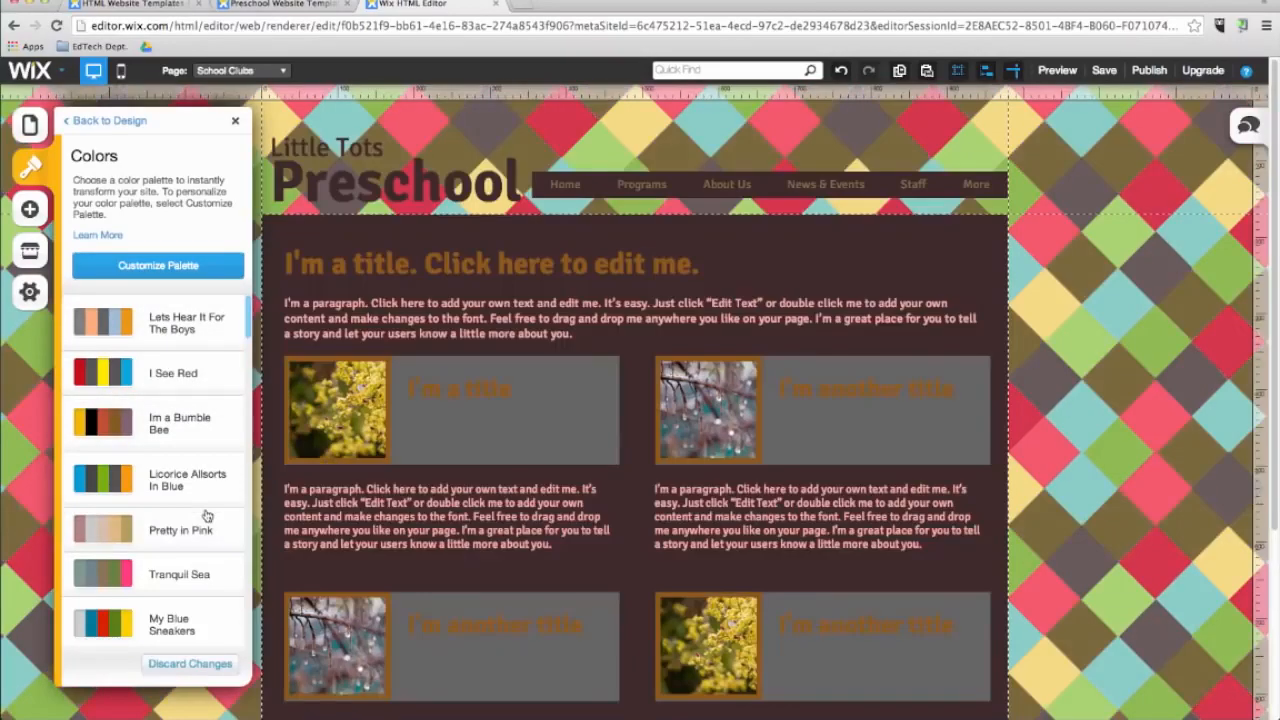
left_click(193, 320)
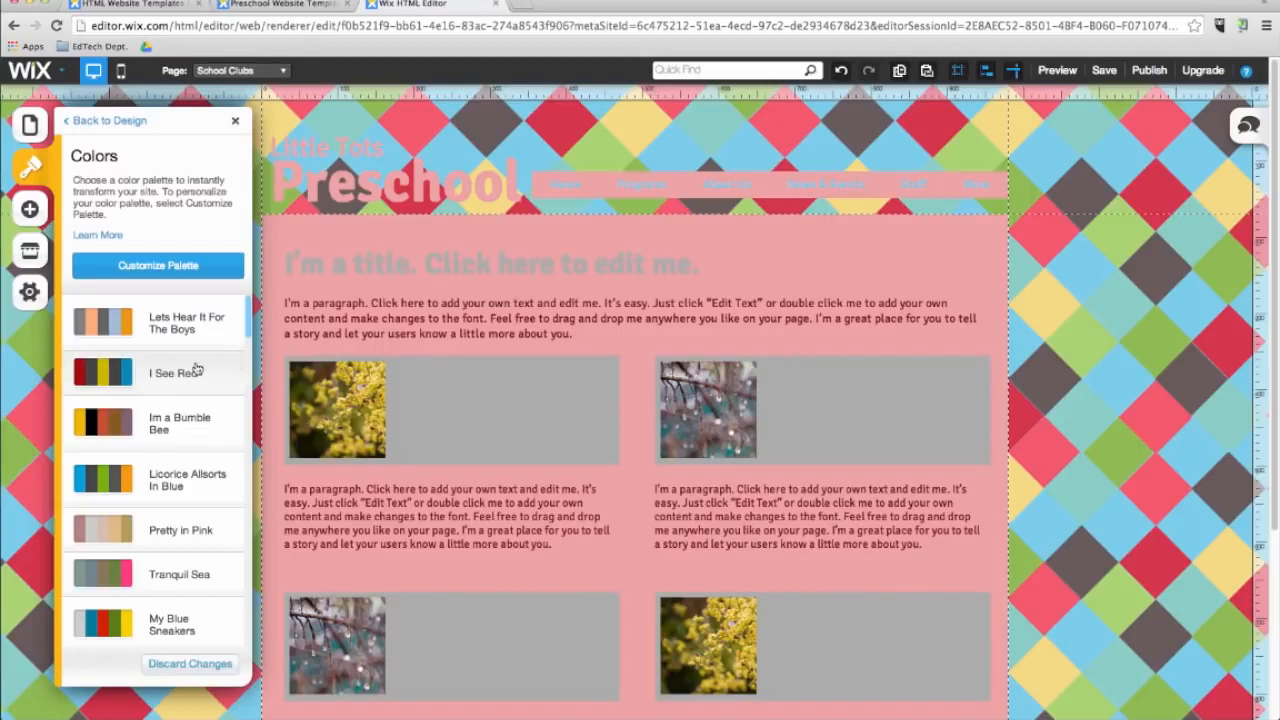
Customize the palette by changing the first main colour to a softer, muted red in the colour picker.
left_click(198, 279)
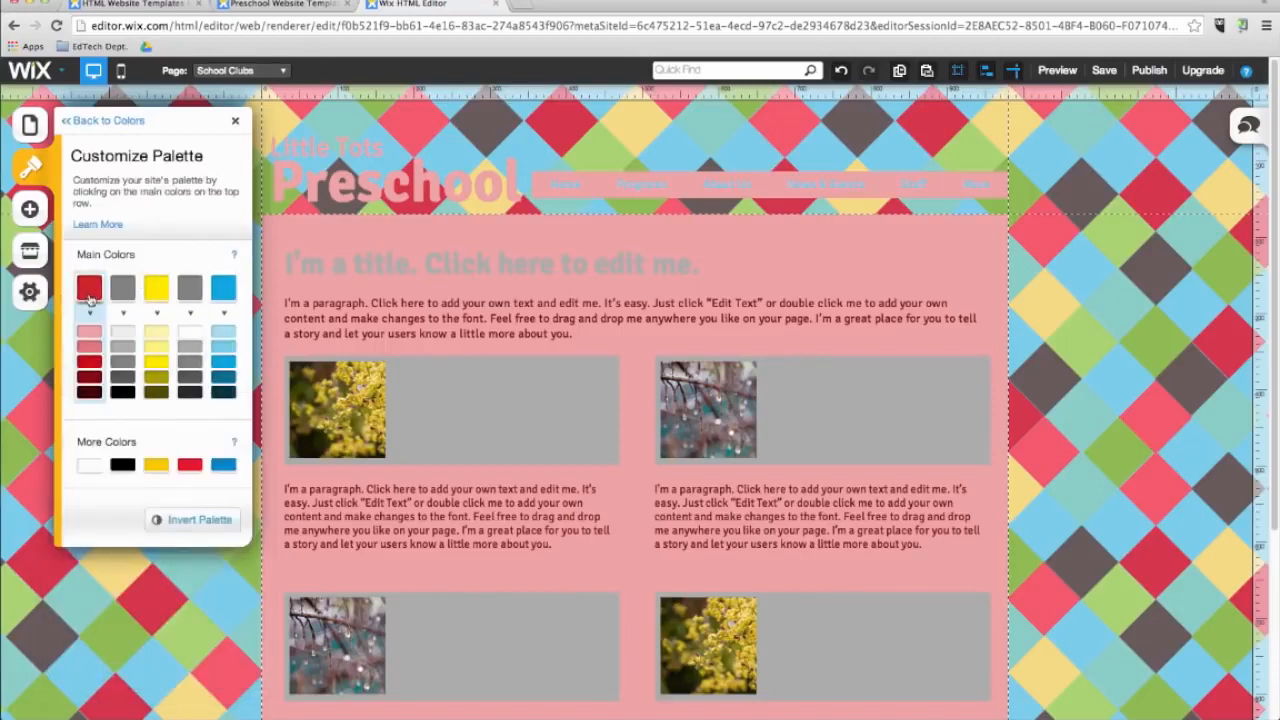
left_click(90, 298)
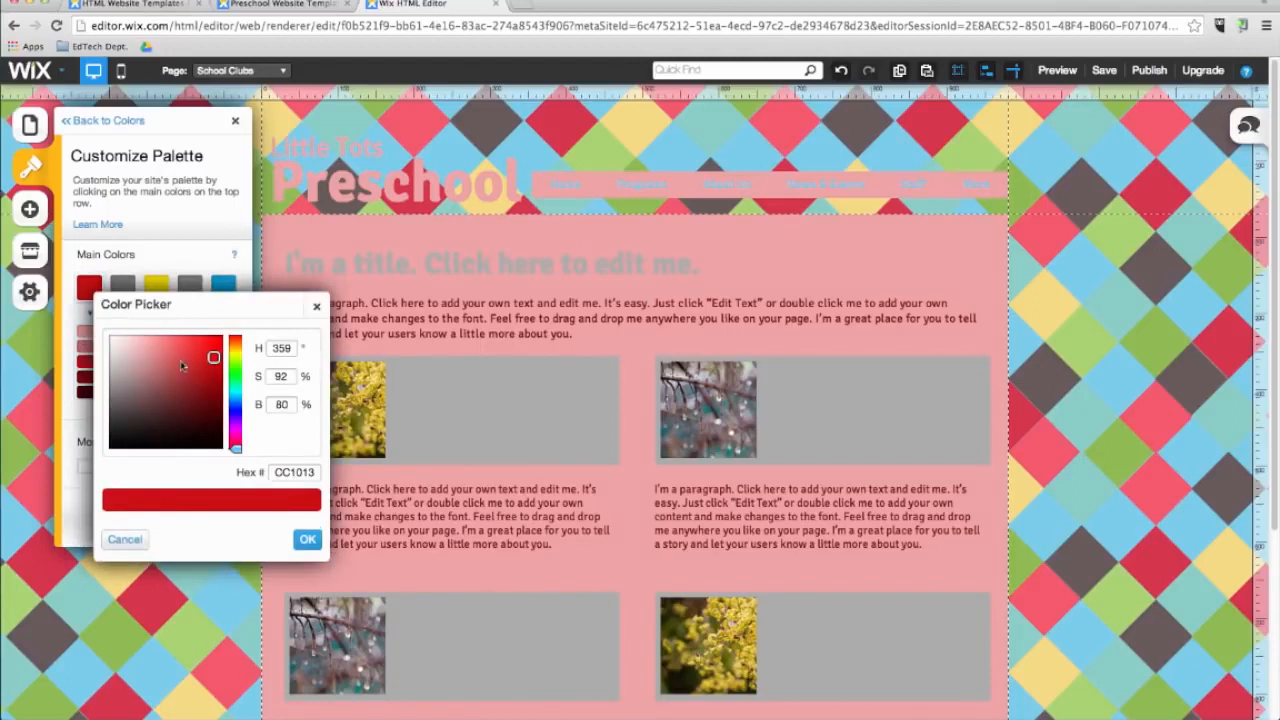
left_click_drag(213, 357, 163, 350)
left_click(307, 539)
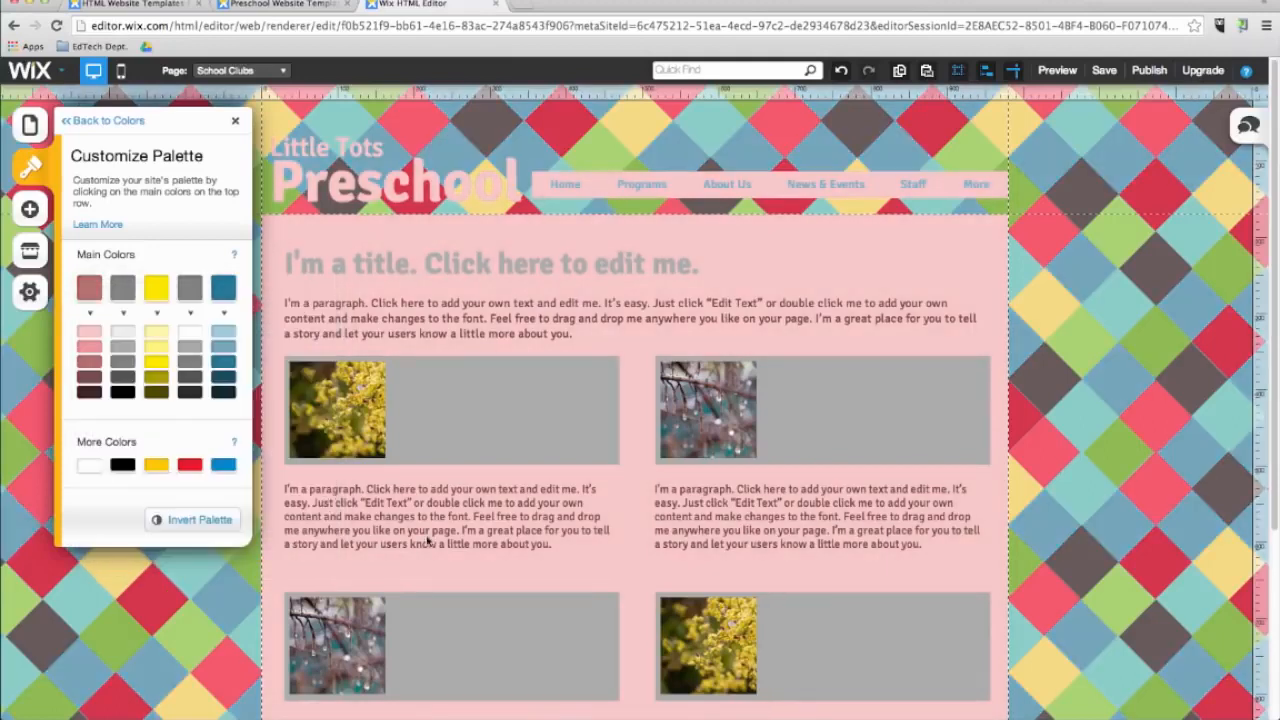
Return to the Design options and apply the second font scheme, the italic Lobster-style one.
left_click(92, 120)
left_click(88, 122)
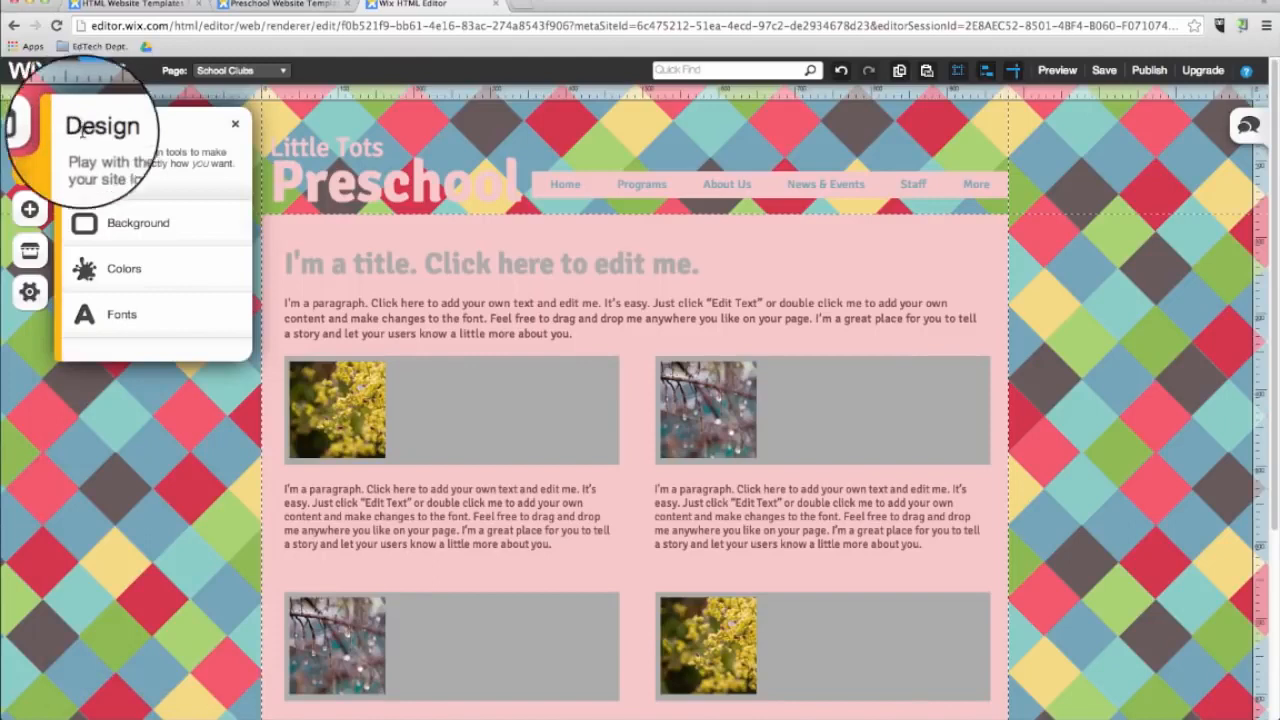
left_click(150, 322)
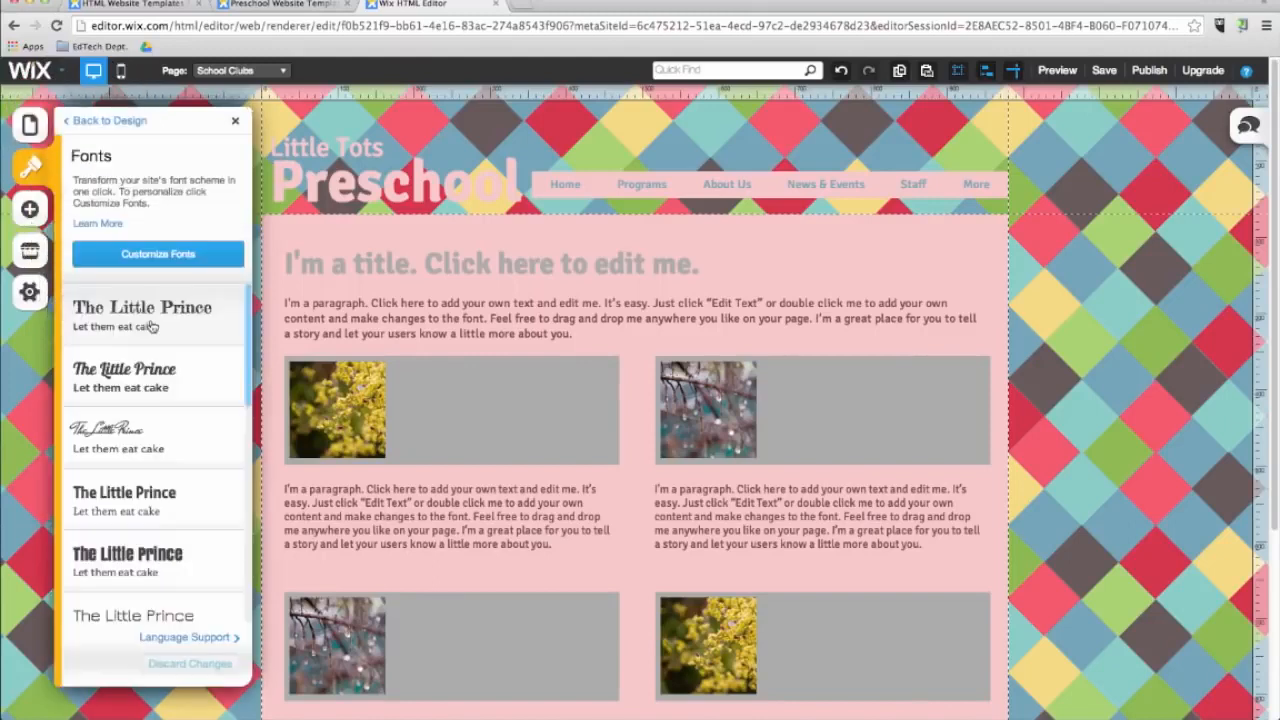
left_click(165, 386)
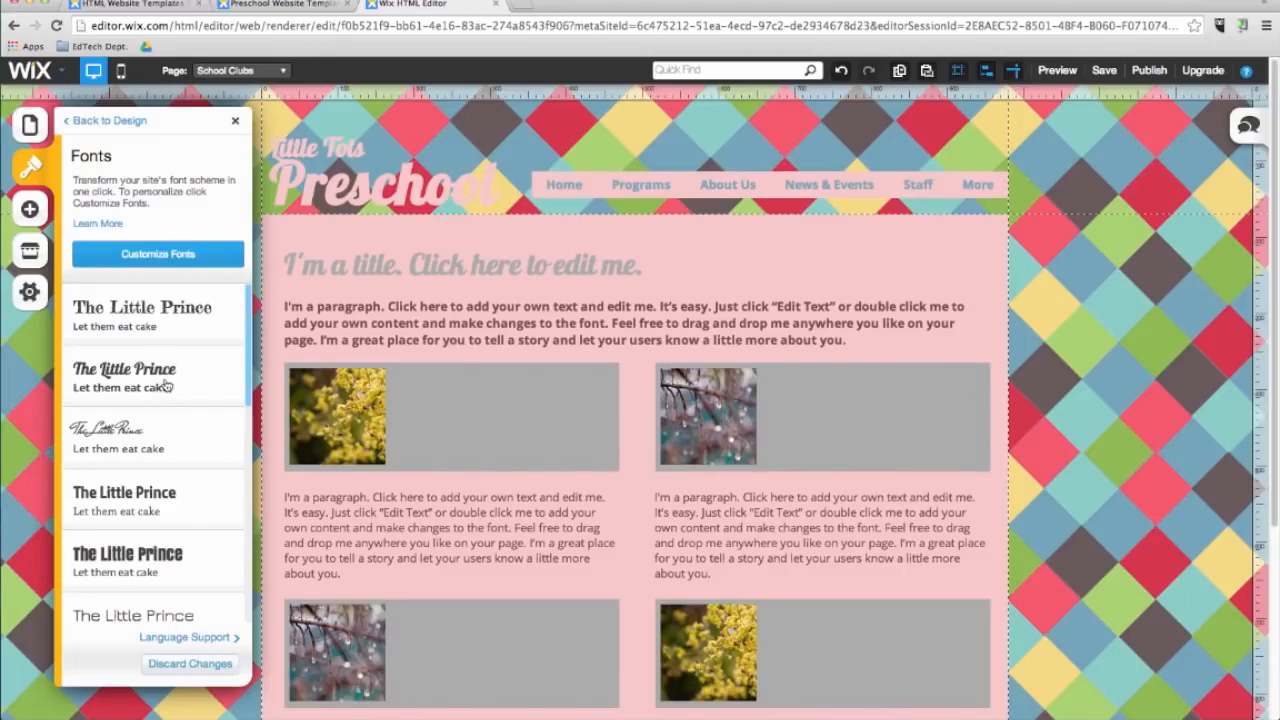
Customize the fonts by setting the Title font to Monoton.
left_click(158, 254)
left_click(175, 260)
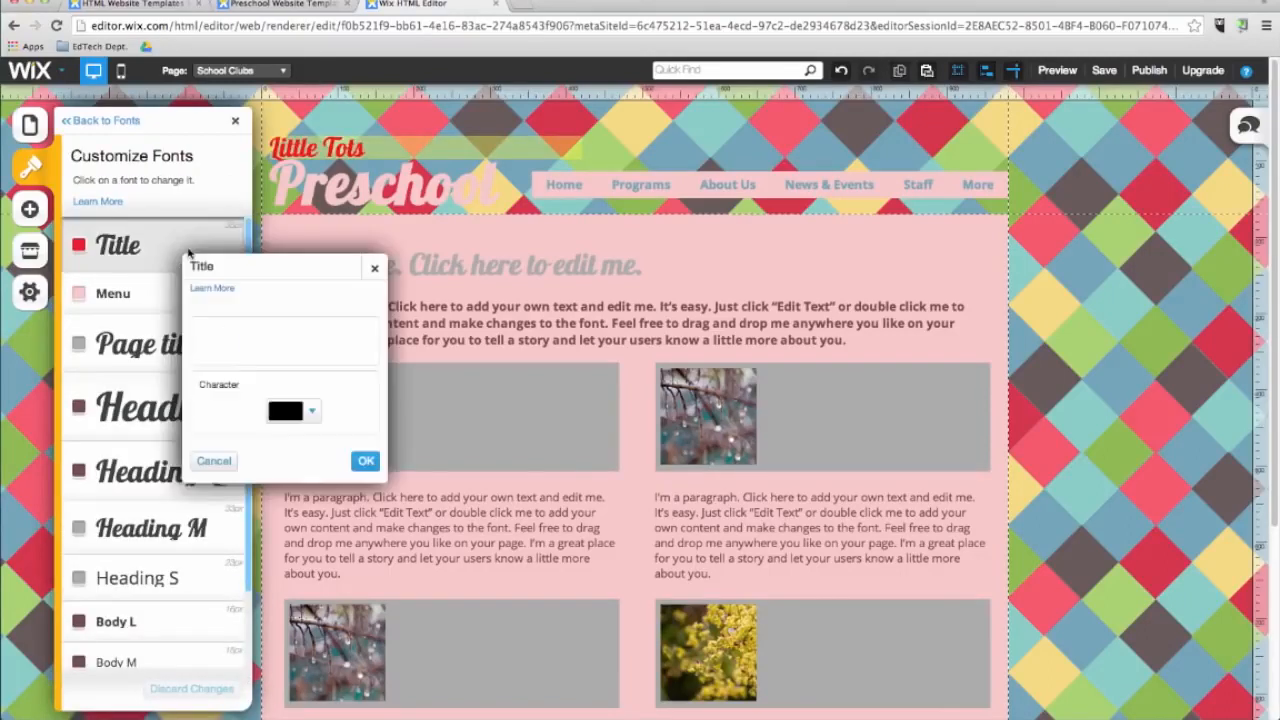
left_click(240, 418)
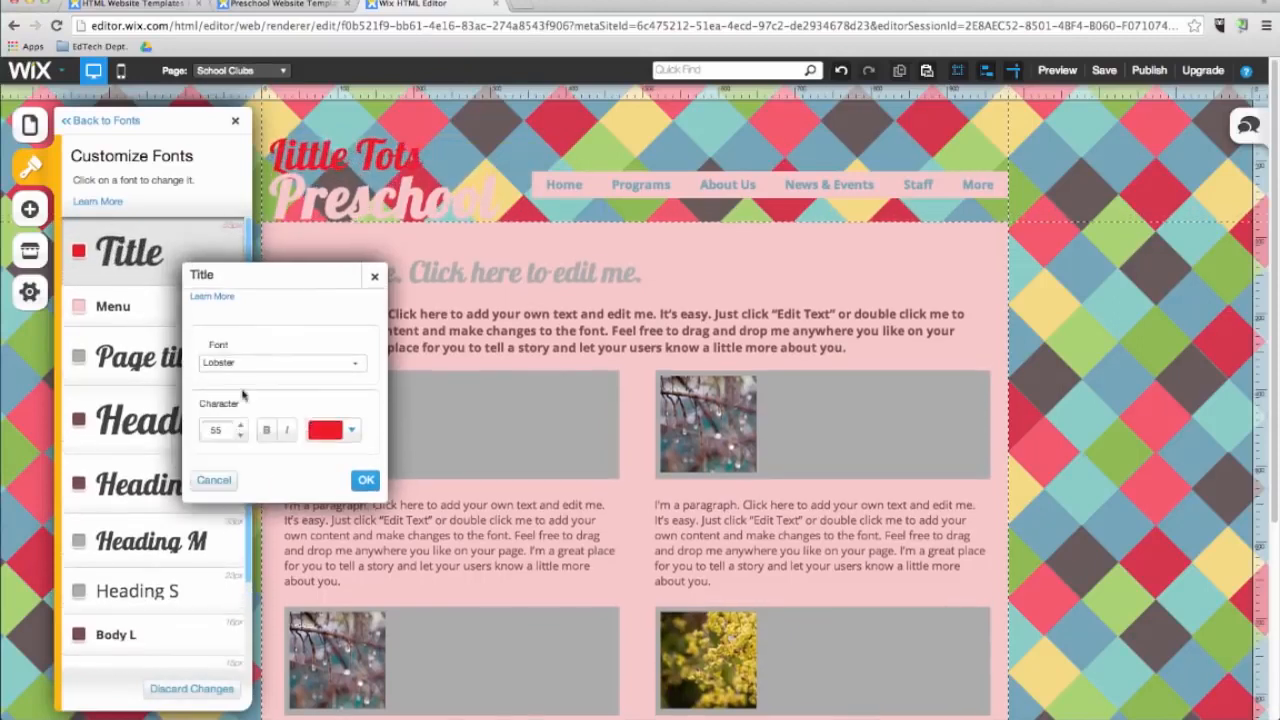
left_click(260, 358)
scroll(245, 480, "down", 5)
scroll(254, 498, "down", 2)
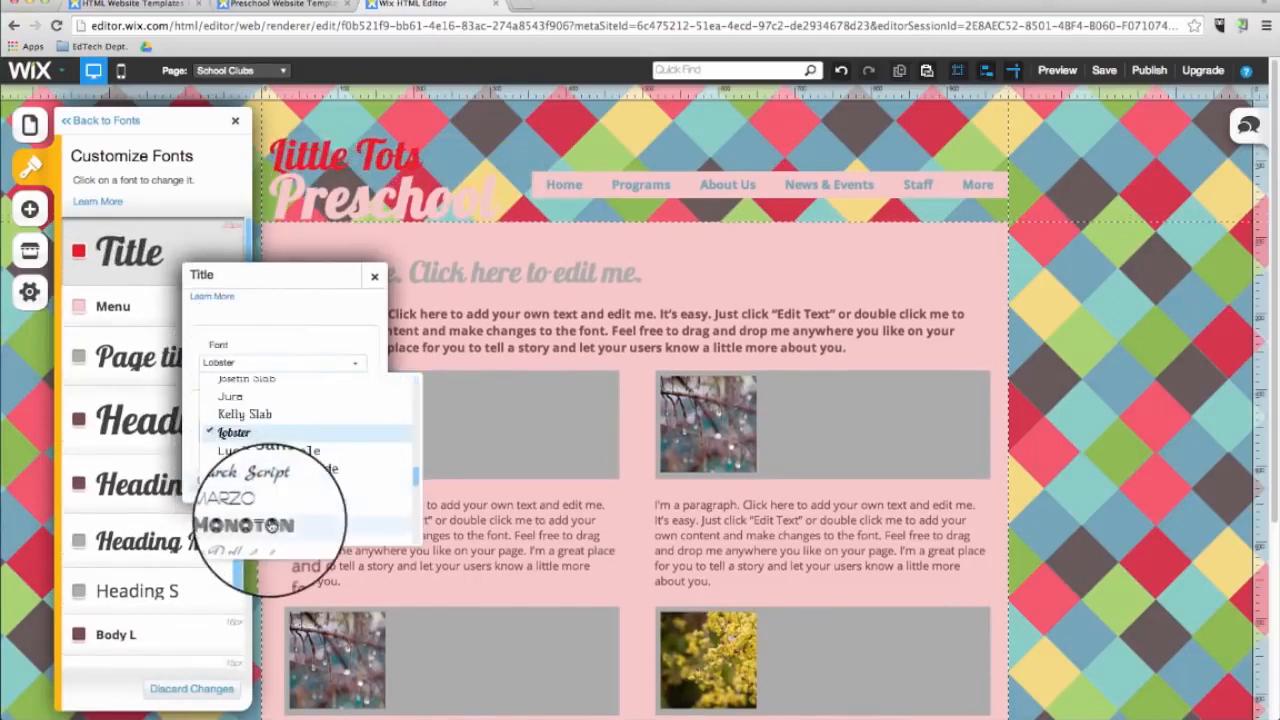
left_click(245, 537)
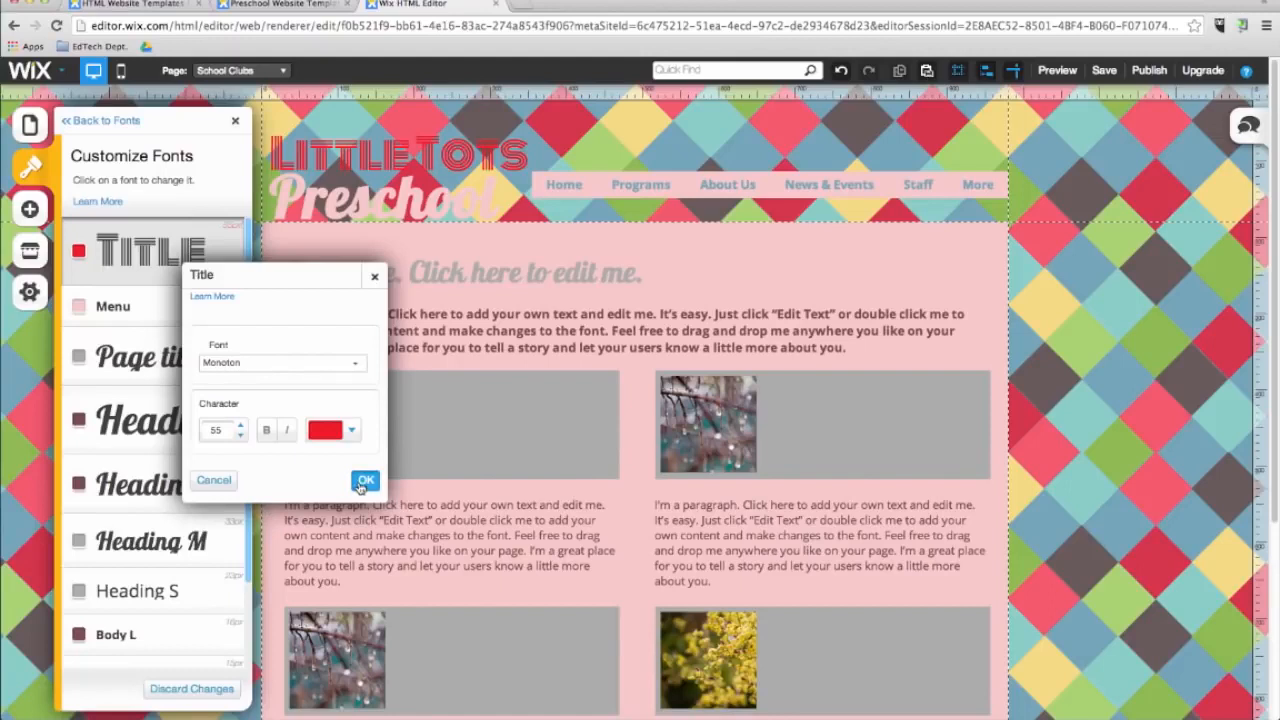
left_click(364, 481)
Set the Menu font to FB Blue Gothic.
left_click(113, 306)
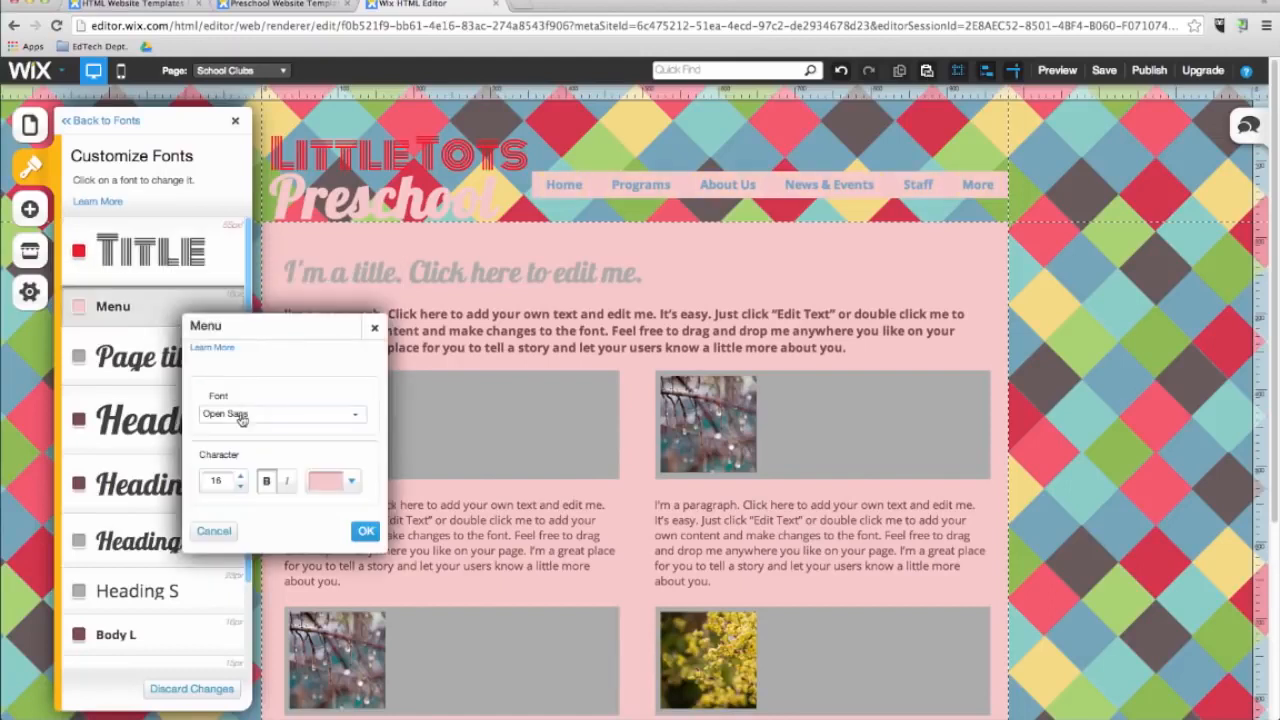
left_click(241, 416)
left_click(250, 471)
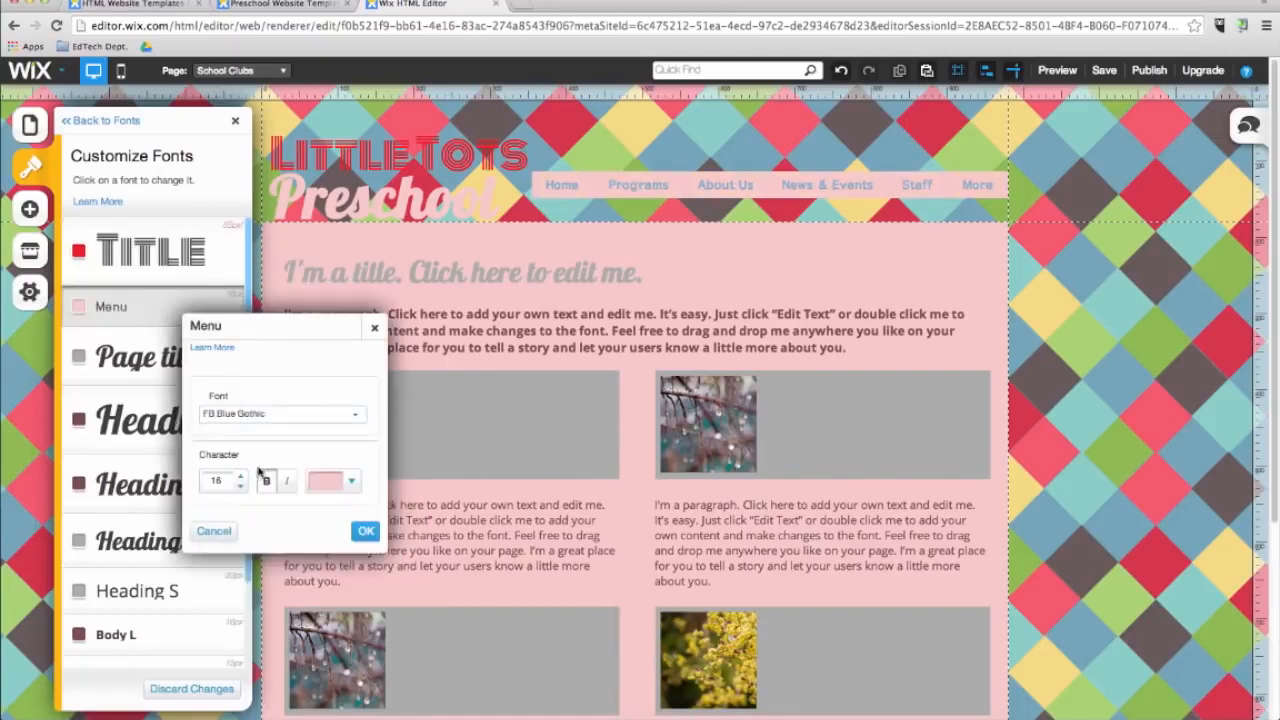
left_click(364, 531)
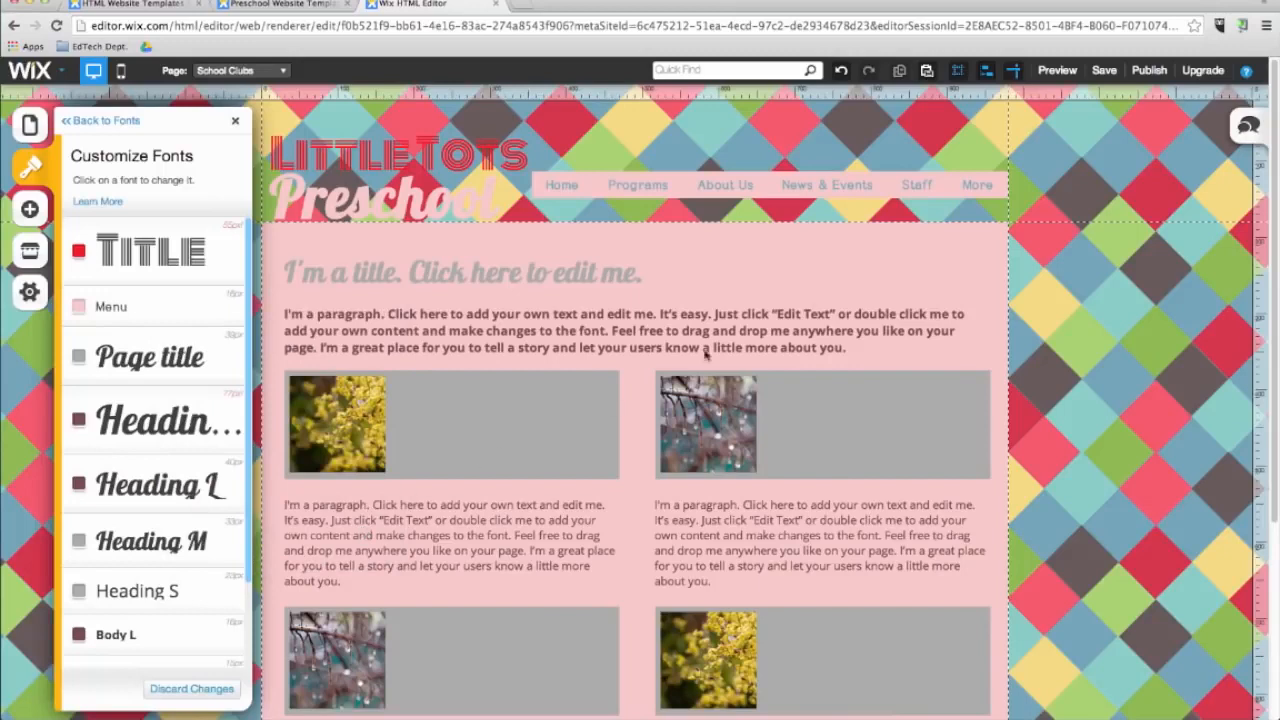
Add a title at the top-left of the page content and change its text to School Clubs.
left_click(1056, 70)
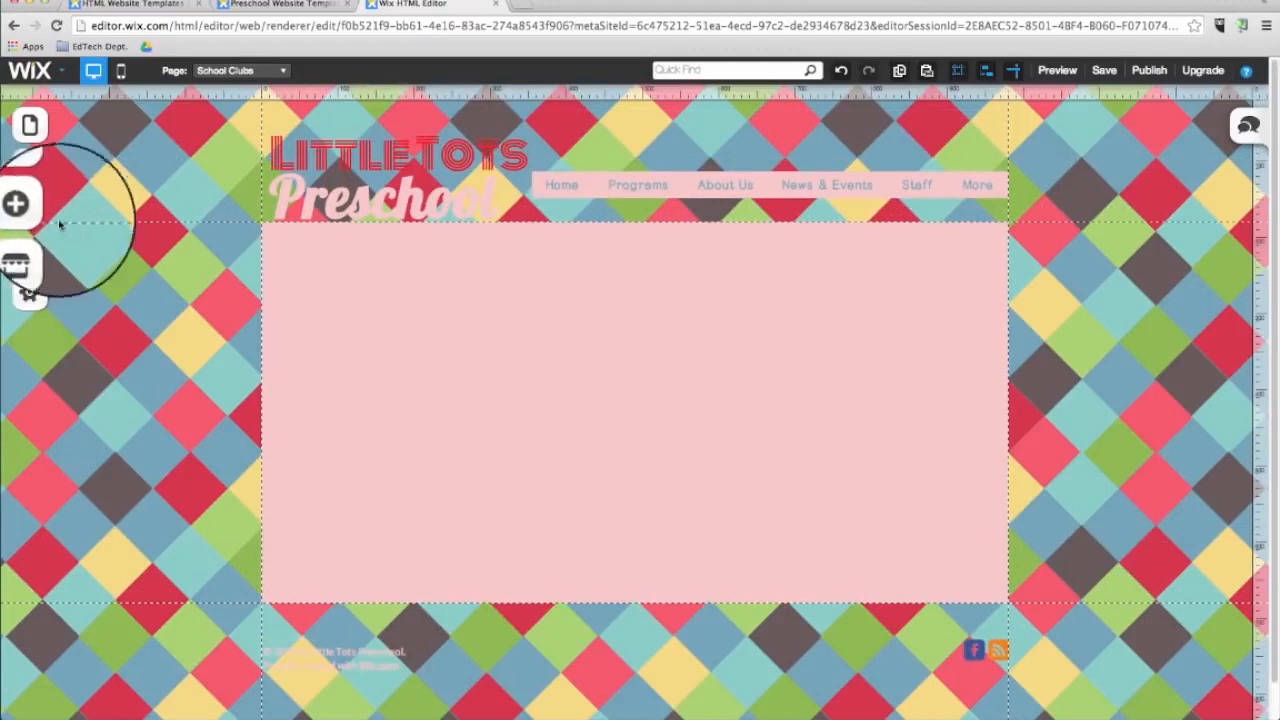
left_click(30, 211)
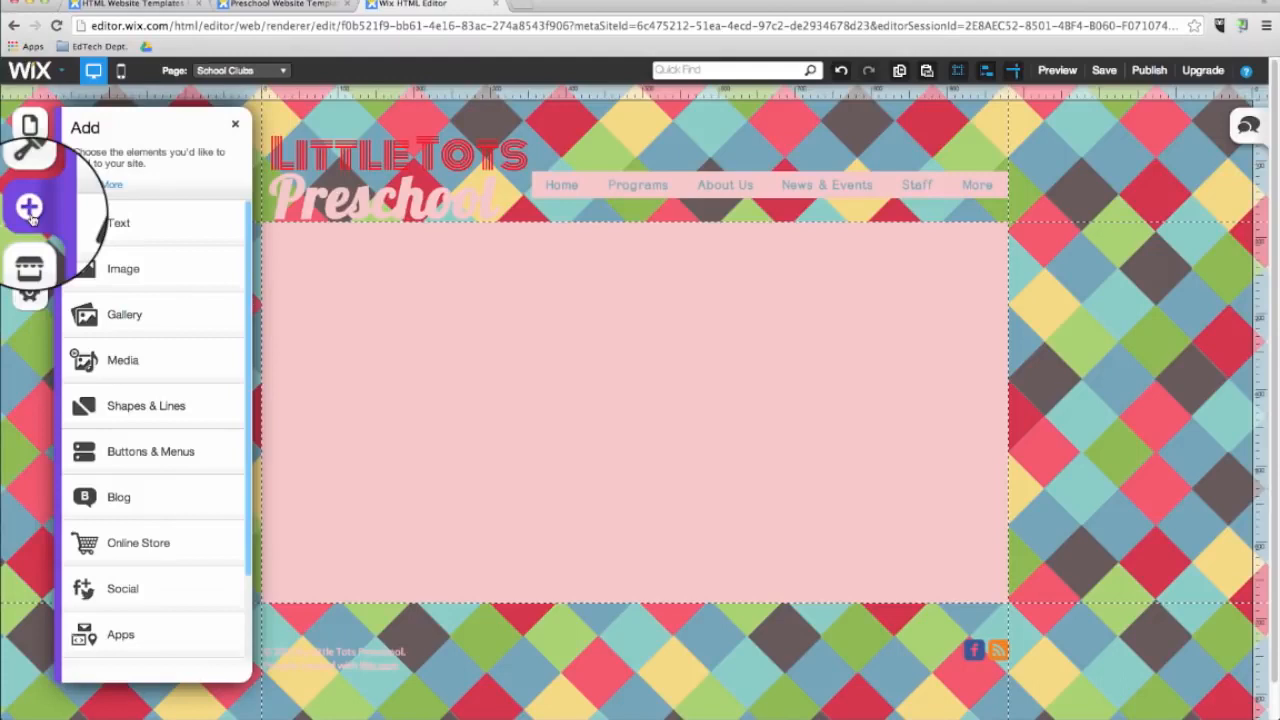
left_click(120, 240)
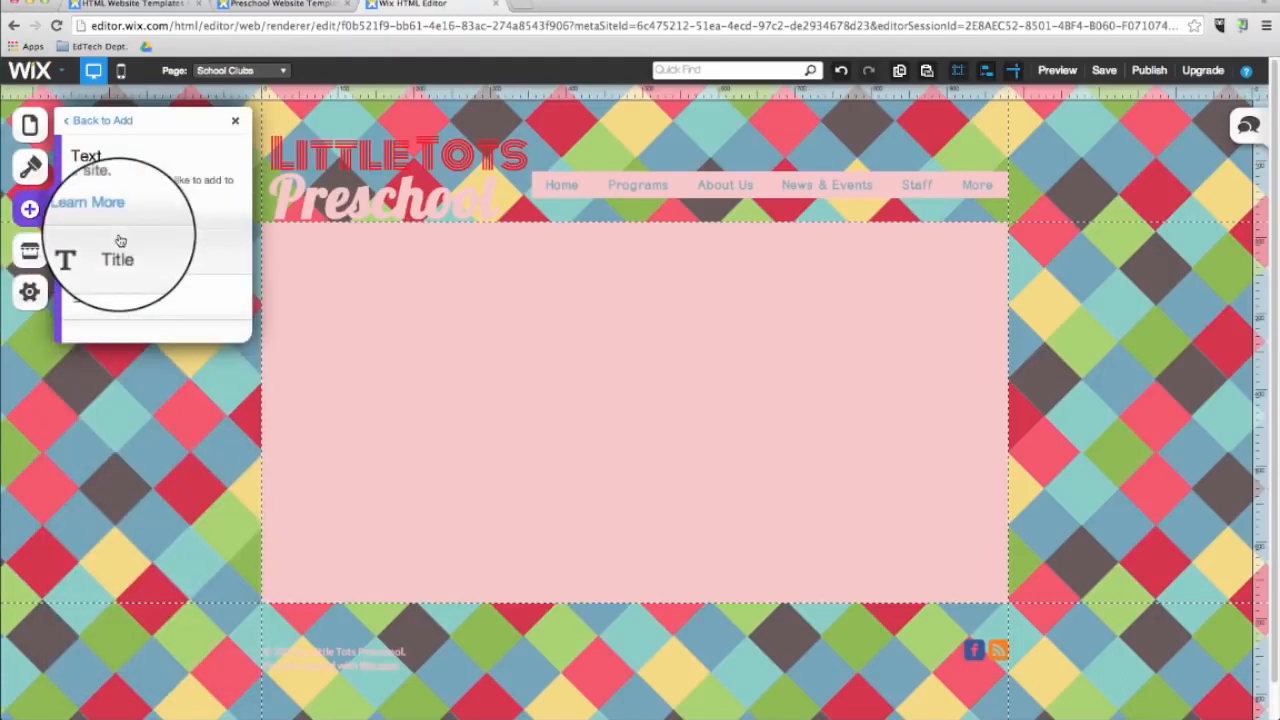
left_click(141, 262)
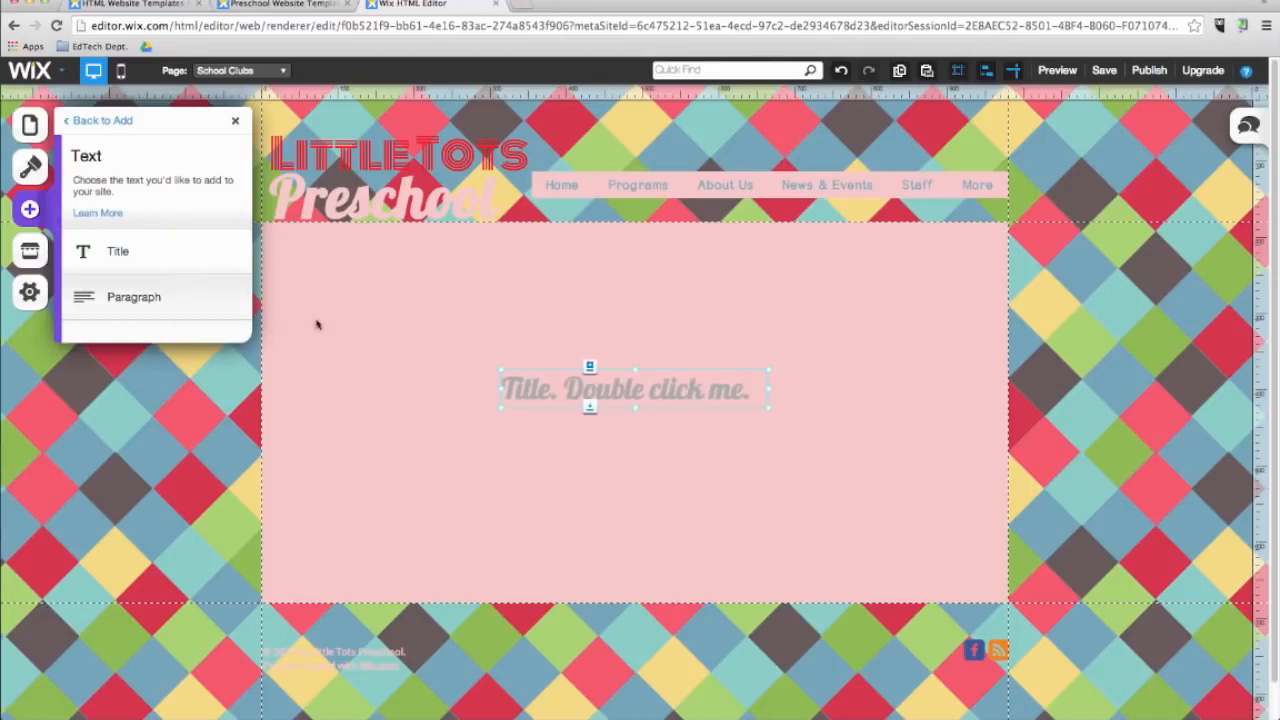
left_click_drag(577, 388, 361, 257)
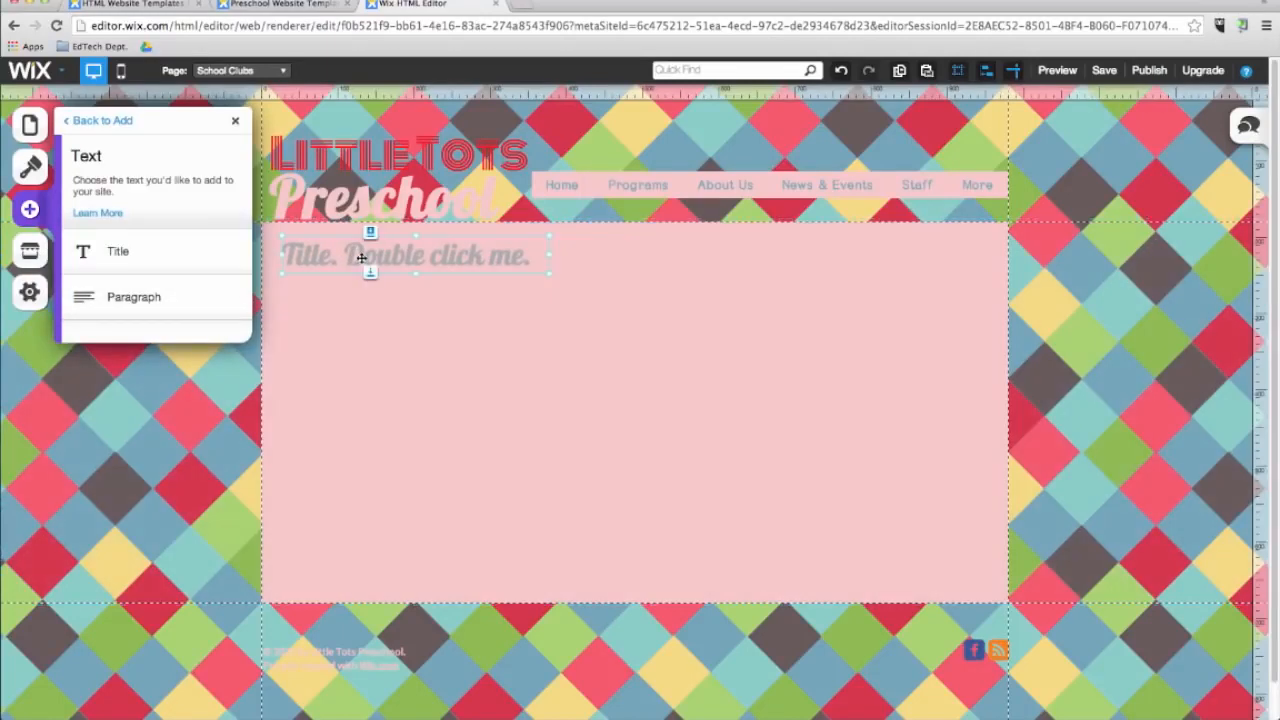
double_click(361, 257)
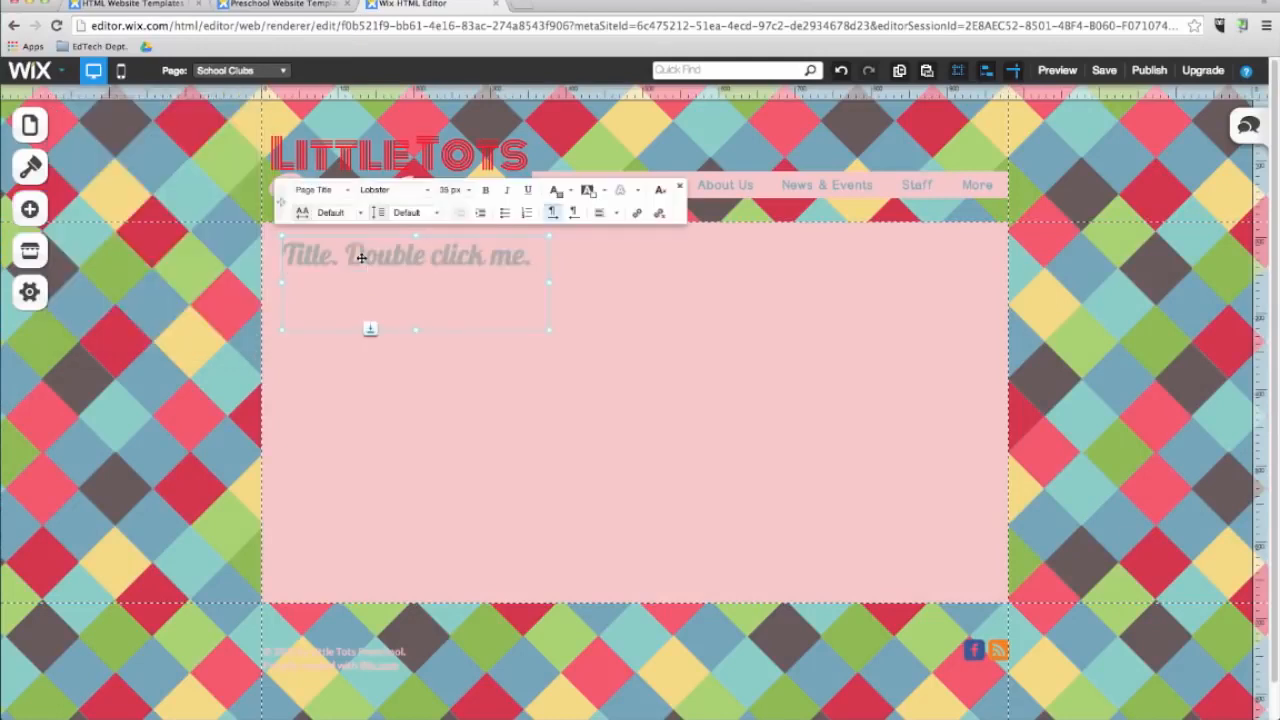
triple_click(369, 261)
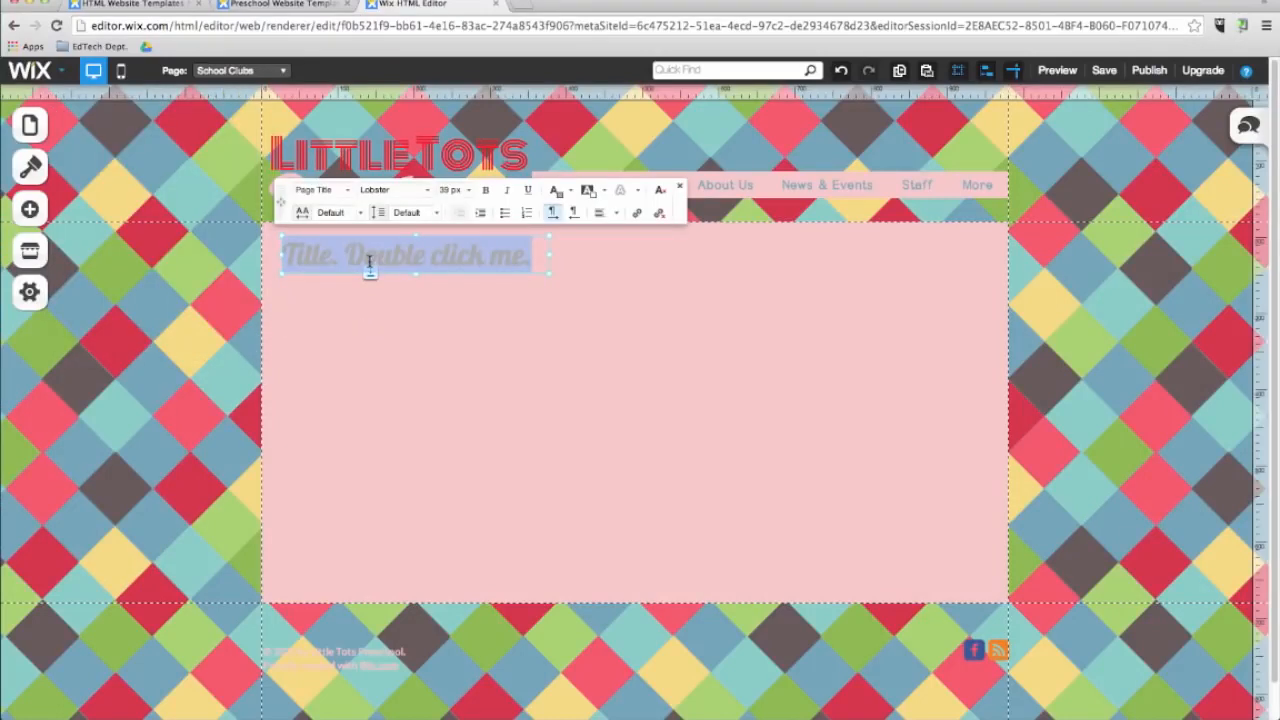
type("School Clubs")
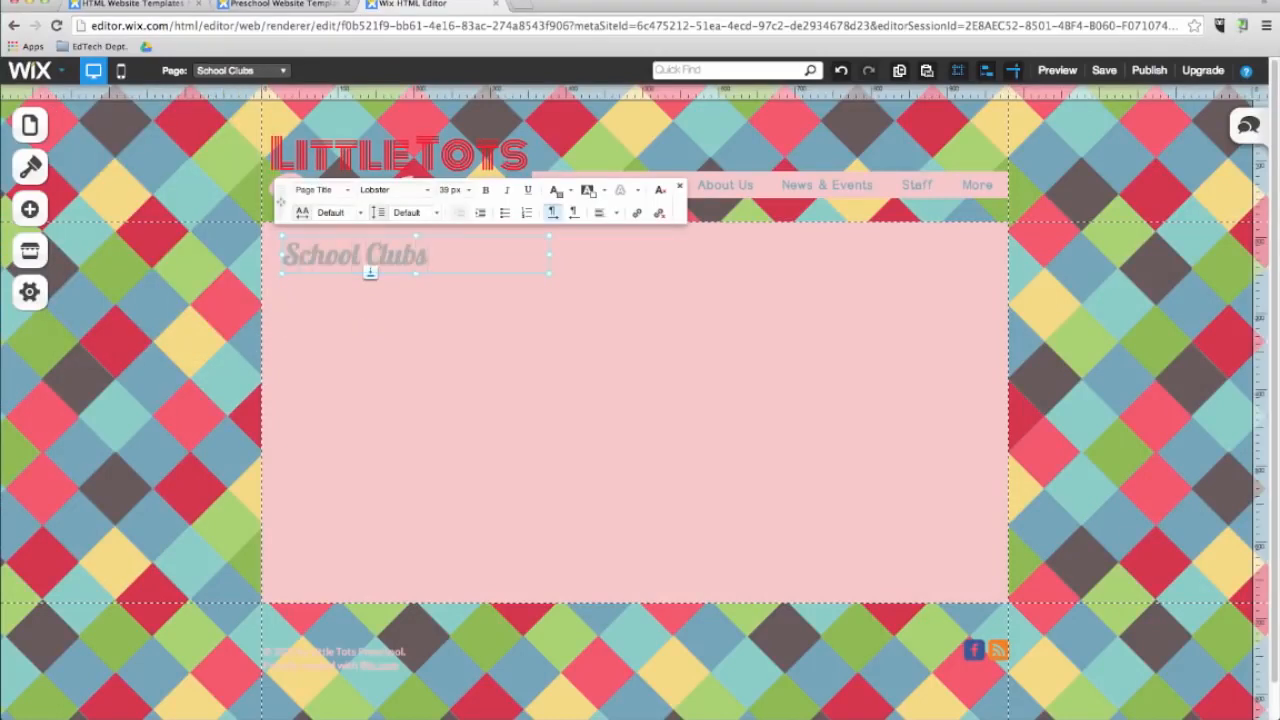
Add a paragraph below the title reading "Here are some of the great after-school programs we provide!".
left_click(29, 209)
left_click(130, 238)
left_click(147, 297)
left_click_drag(593, 419, 354, 306)
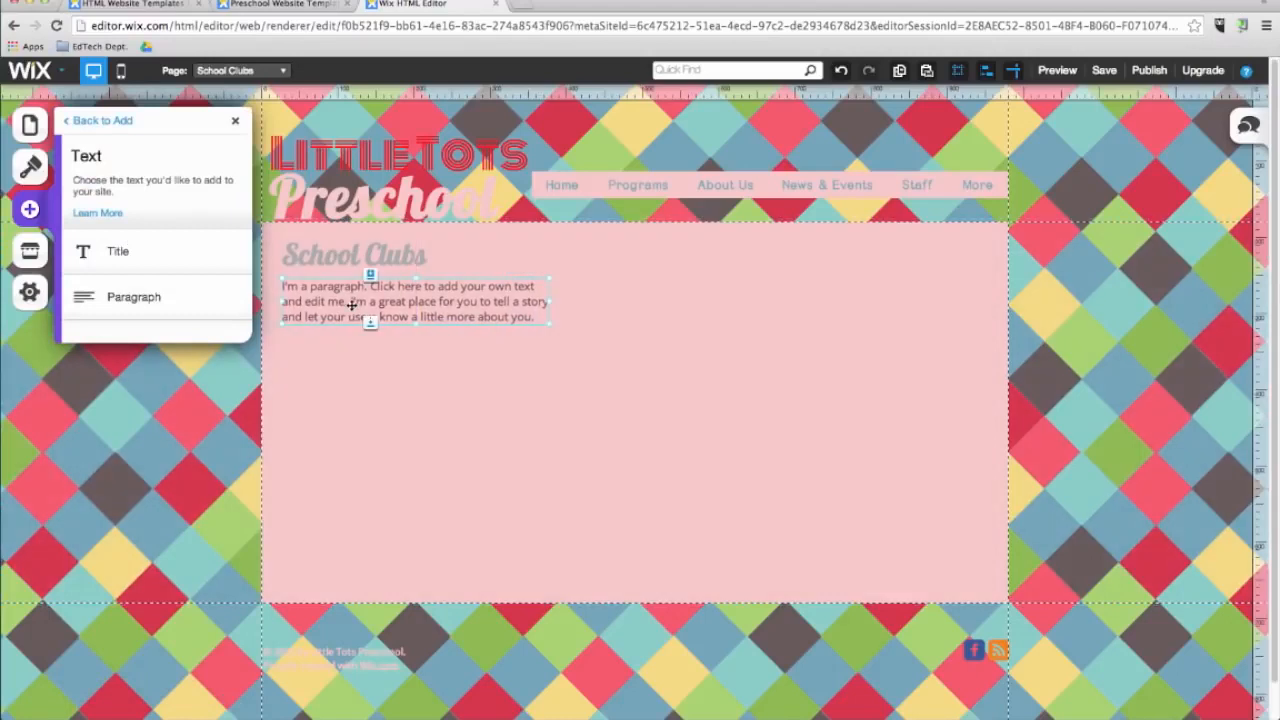
double_click(366, 317)
type("Here are some of the great after-school programs we provide")
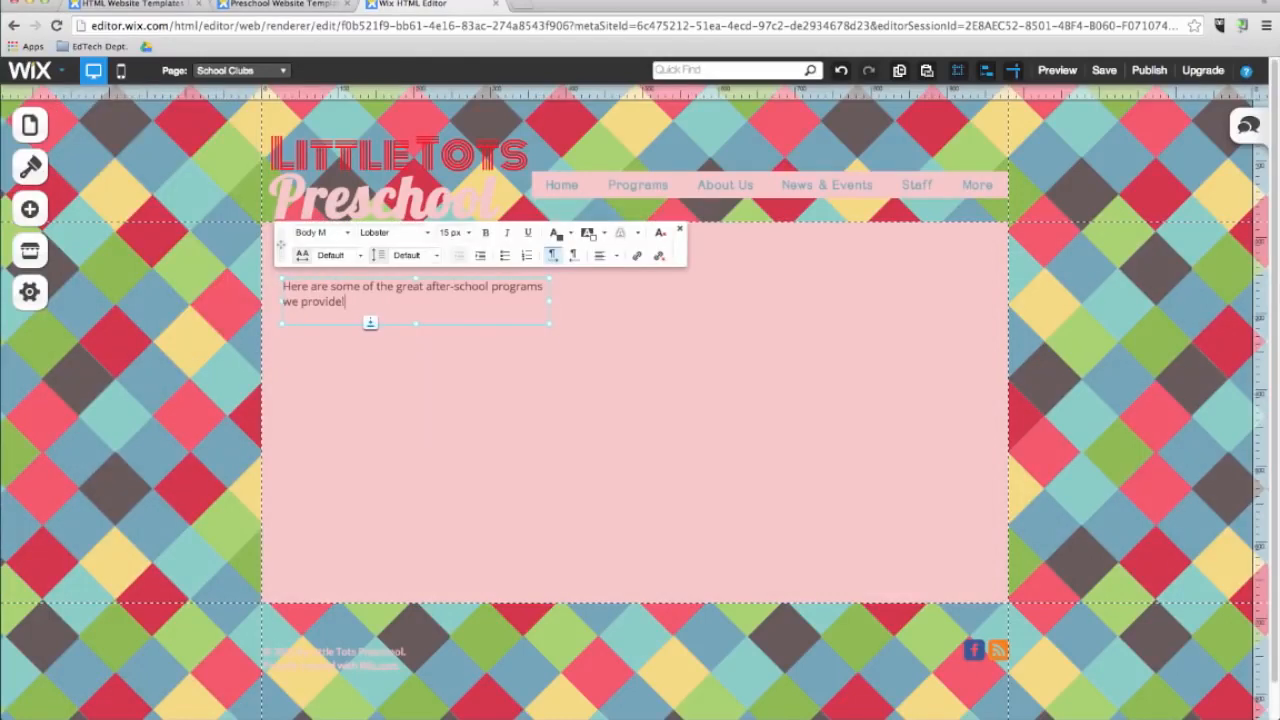
Format the paragraph text with the Dotum font at 24 px.
left_click_drag(344, 301, 284, 281)
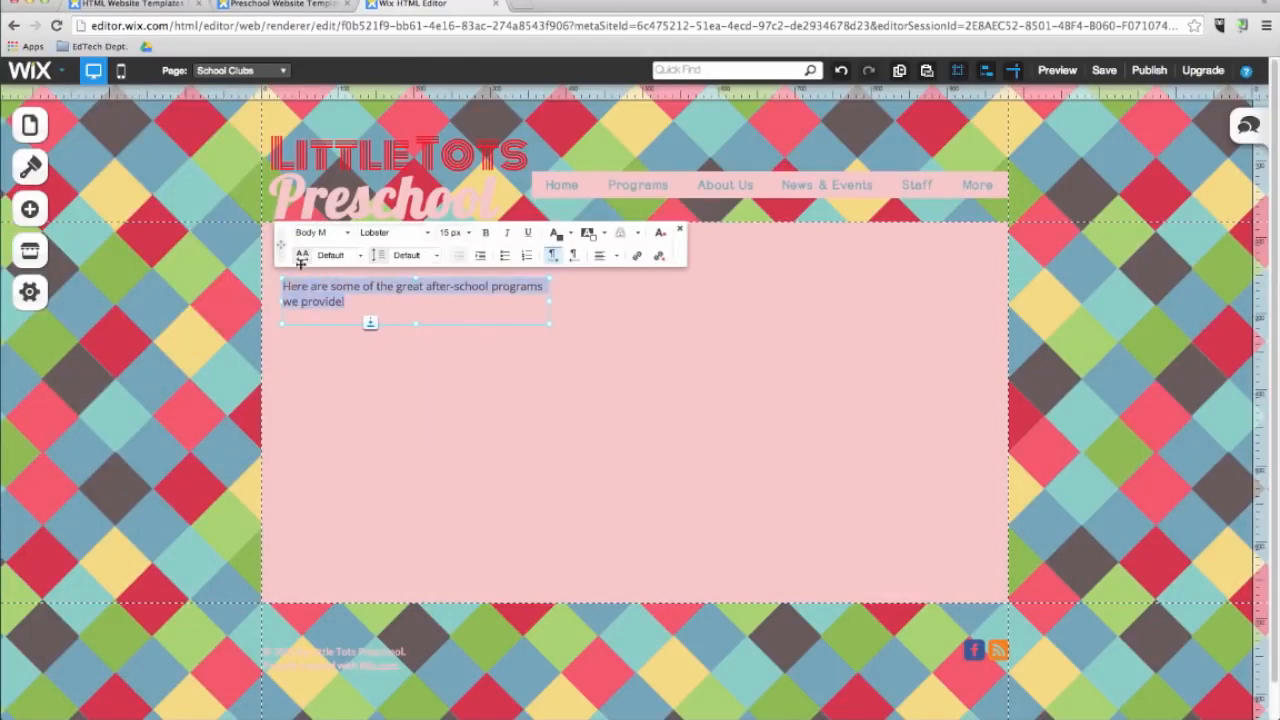
left_click(424, 233)
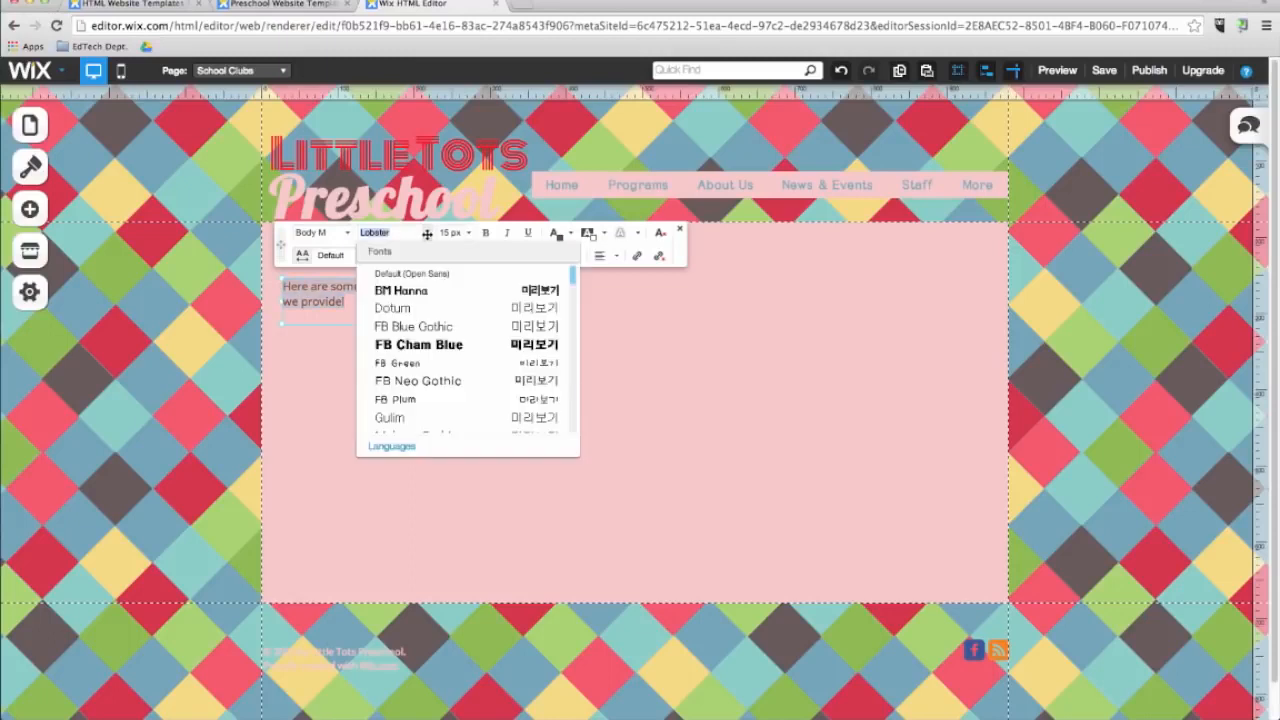
left_click(424, 308)
left_click(467, 232)
left_click(469, 367)
left_click(467, 233)
left_click_drag(523, 324, 523, 368)
left_click(478, 297)
left_click(467, 232)
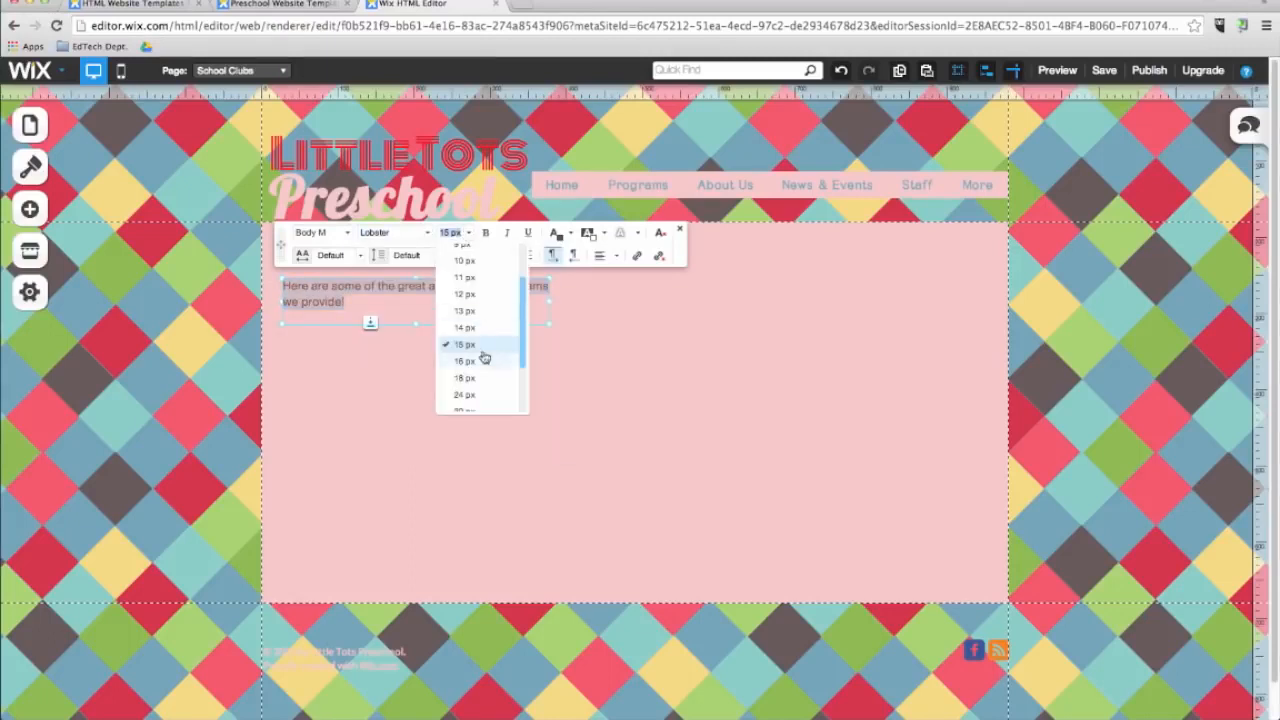
left_click(486, 397)
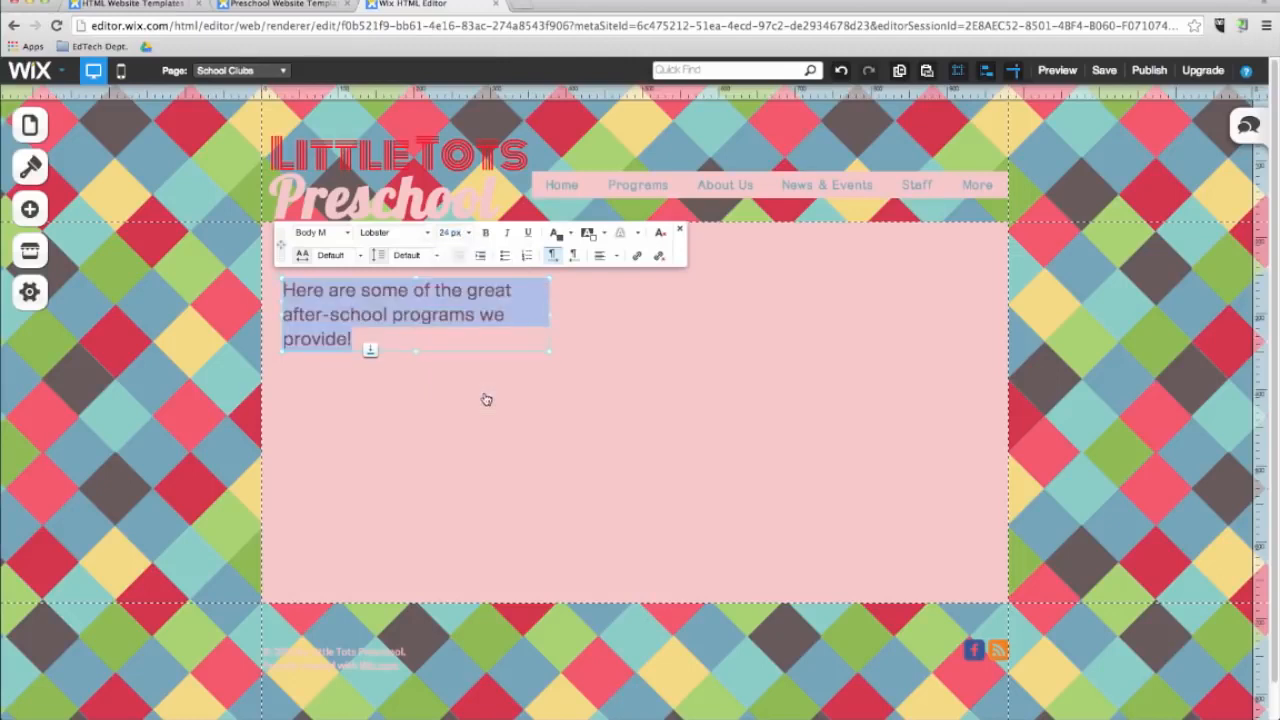
left_click(577, 349)
Add the Cub Scouts picture from the free Wix images, found by searching children, and move it to the lower right of the content.
left_click(30, 209)
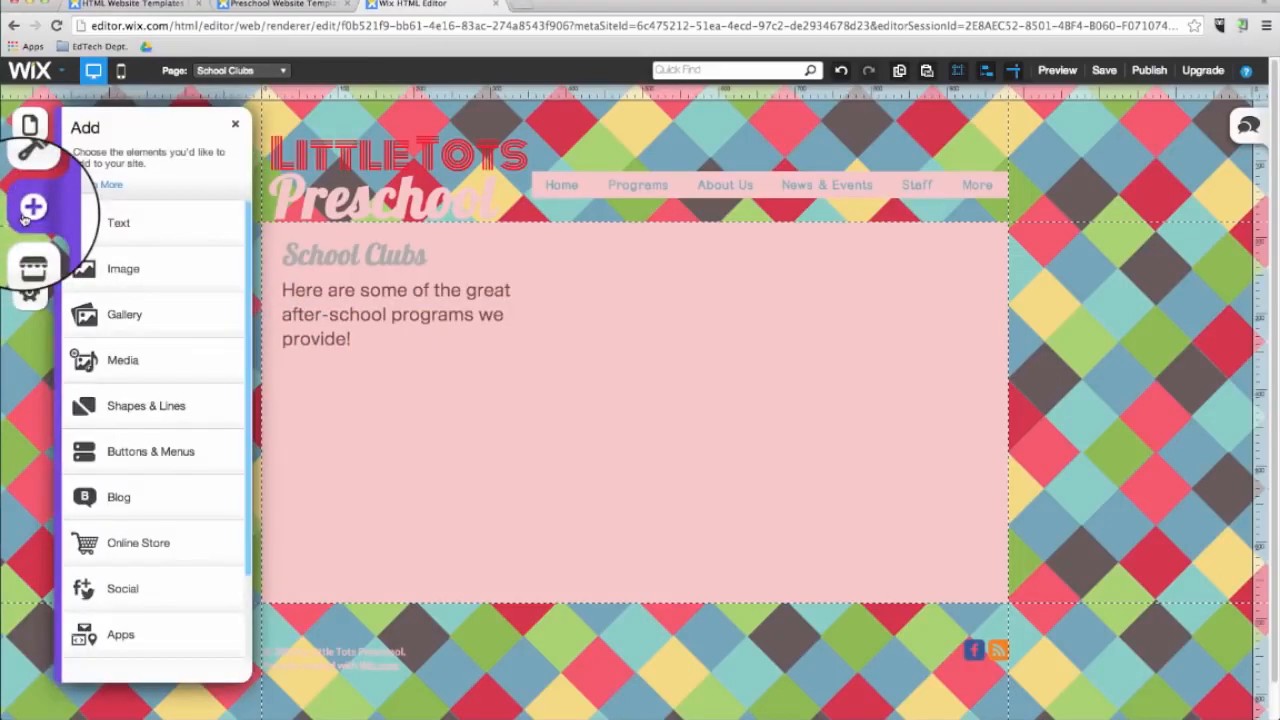
left_click(116, 278)
left_click(133, 234)
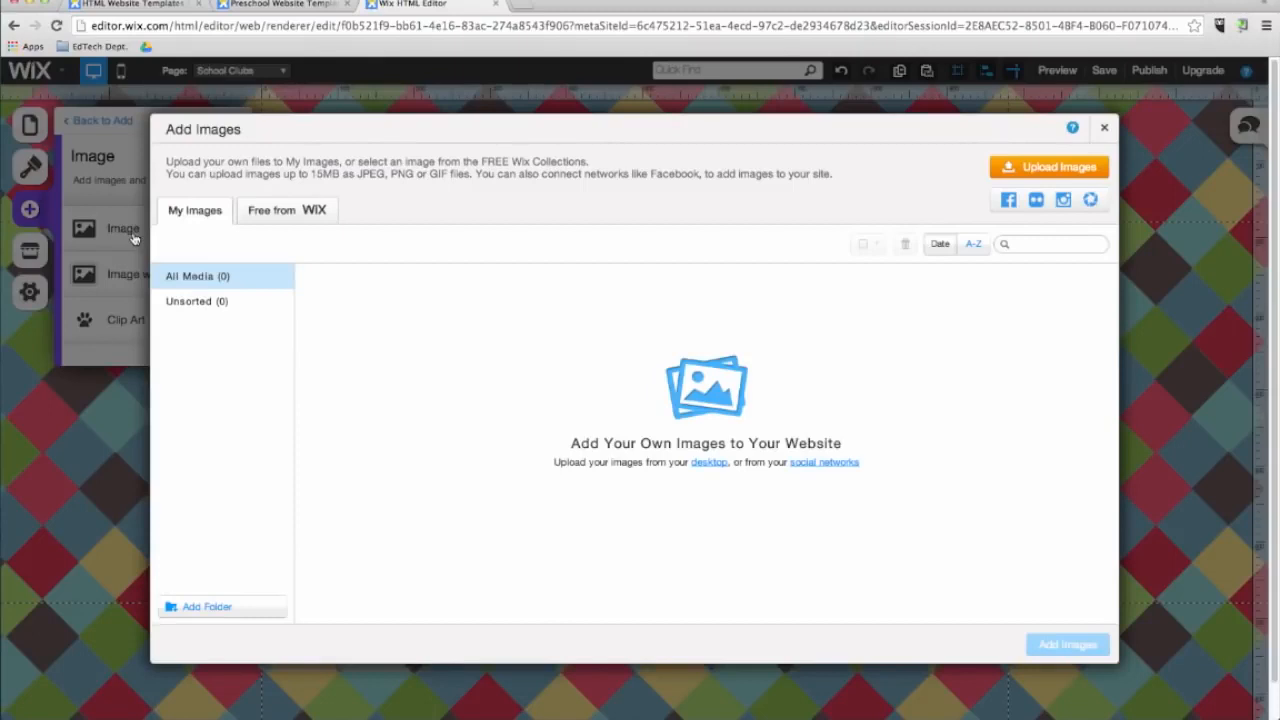
left_click(298, 214)
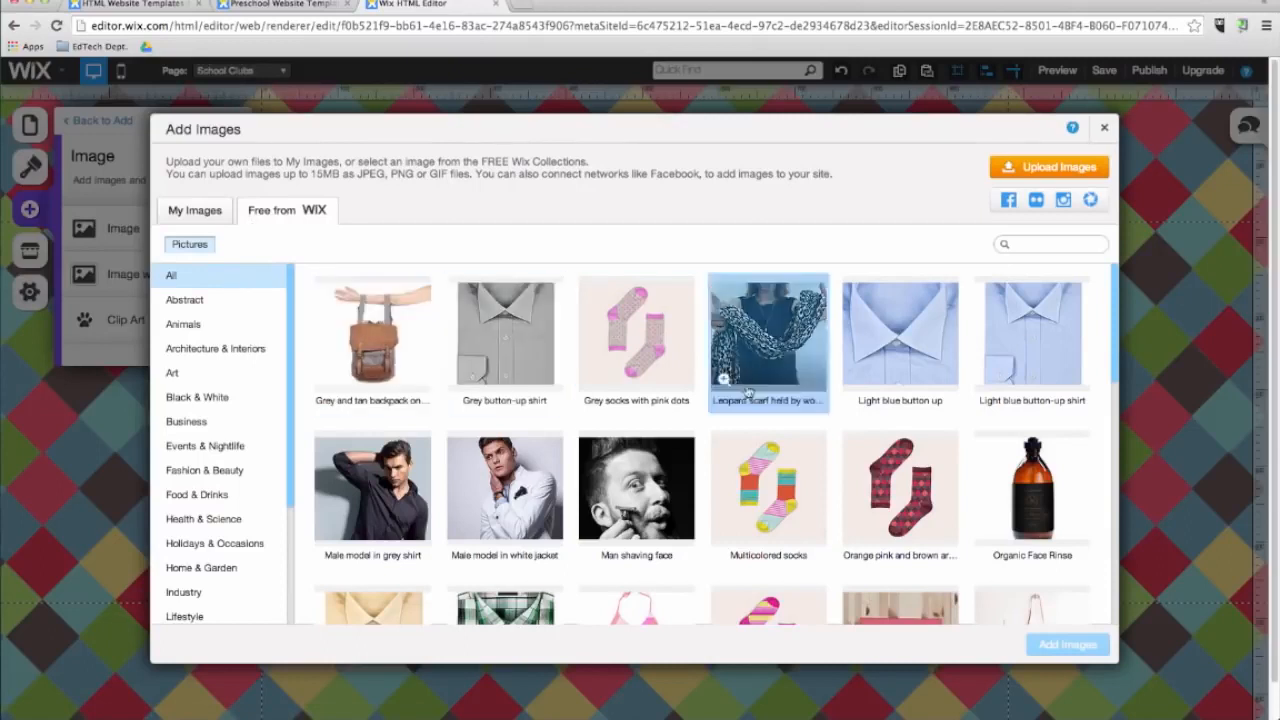
left_click(1077, 246)
type("children")
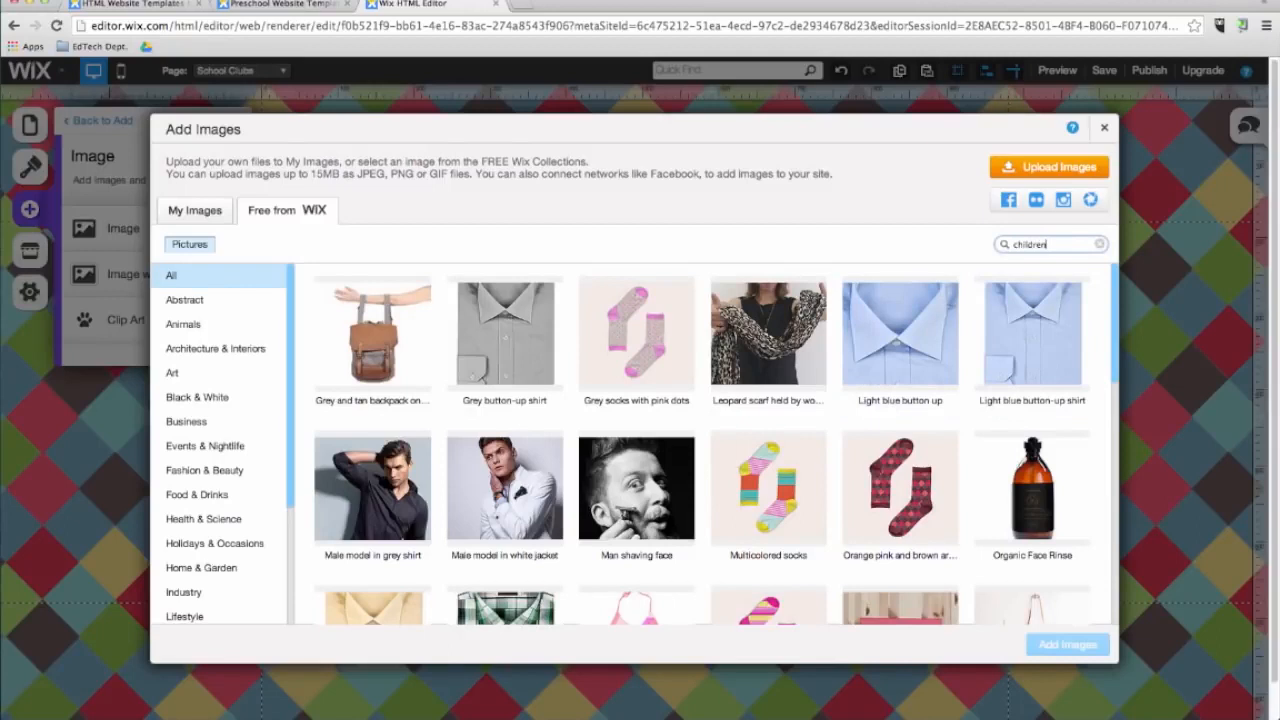
key("Return")
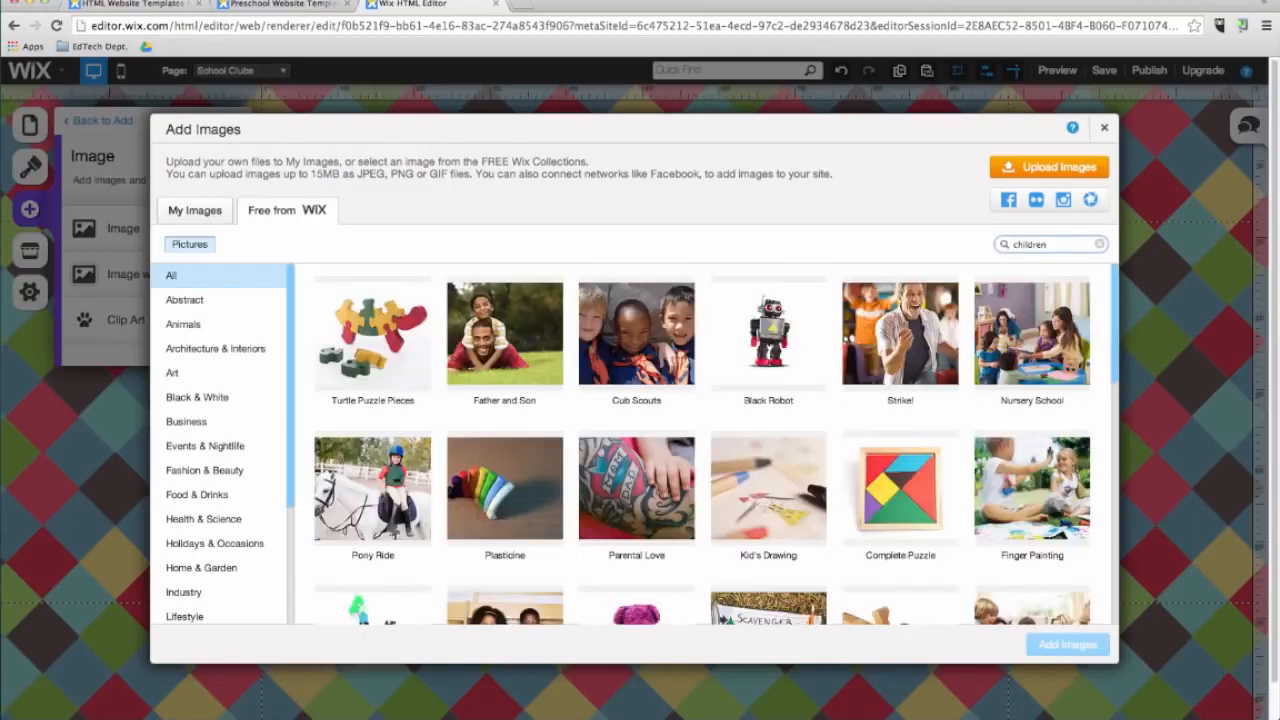
left_click(639, 341)
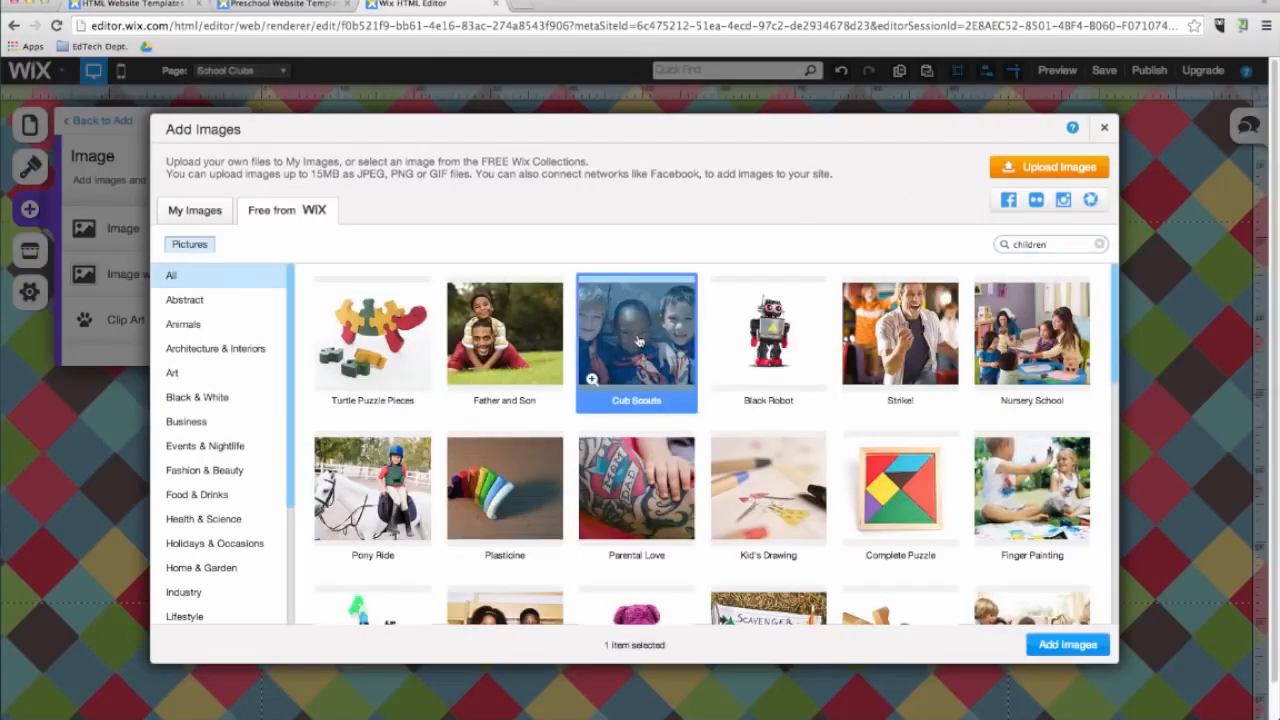
left_click(1066, 645)
left_click_drag(728, 480, 790, 548)
Add the Notebook clip art, found by searching school, and place it at the top-right corner of the content area.
left_click(28, 211)
scroll(137, 440, "down", 3)
scroll(137, 443, "up", 3)
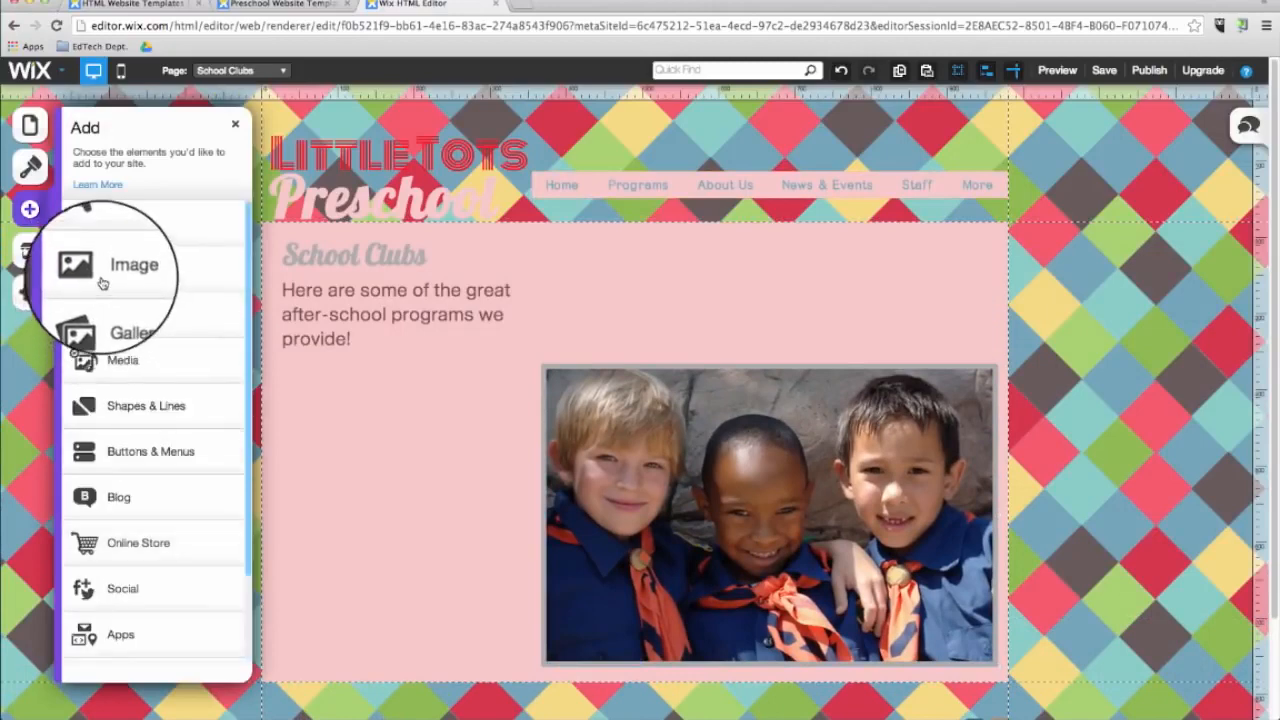
left_click(101, 283)
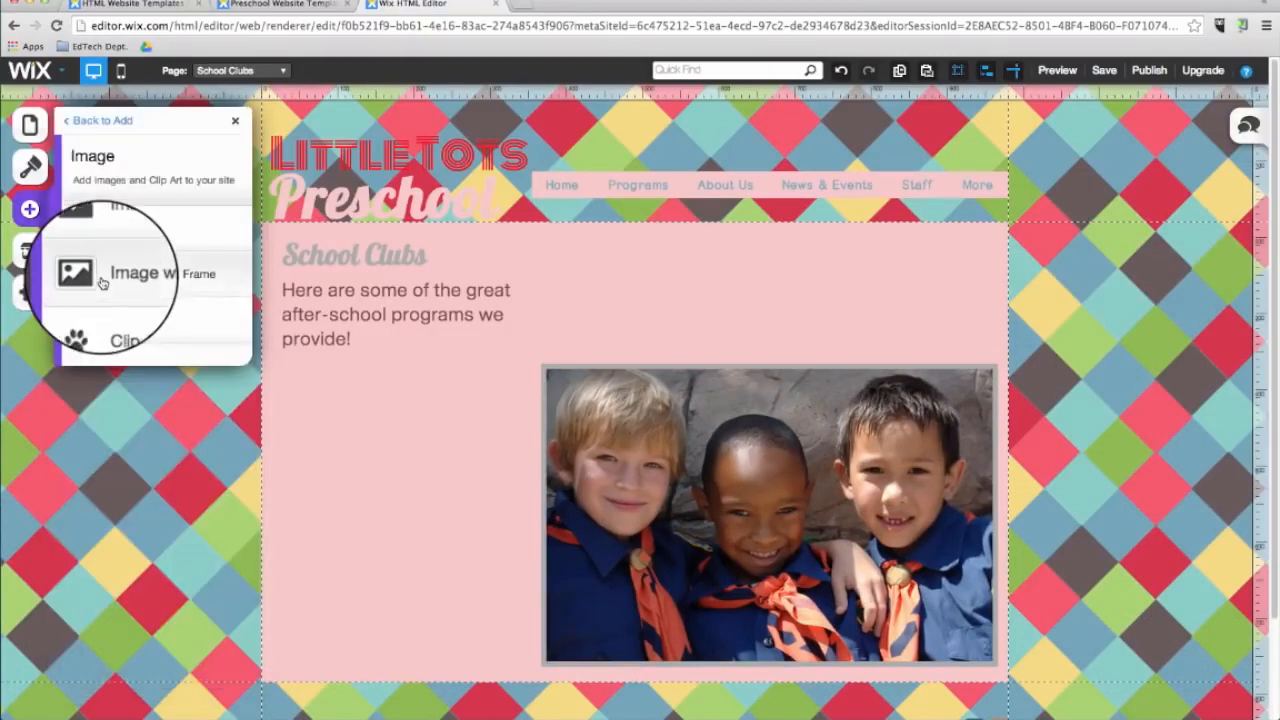
left_click(138, 336)
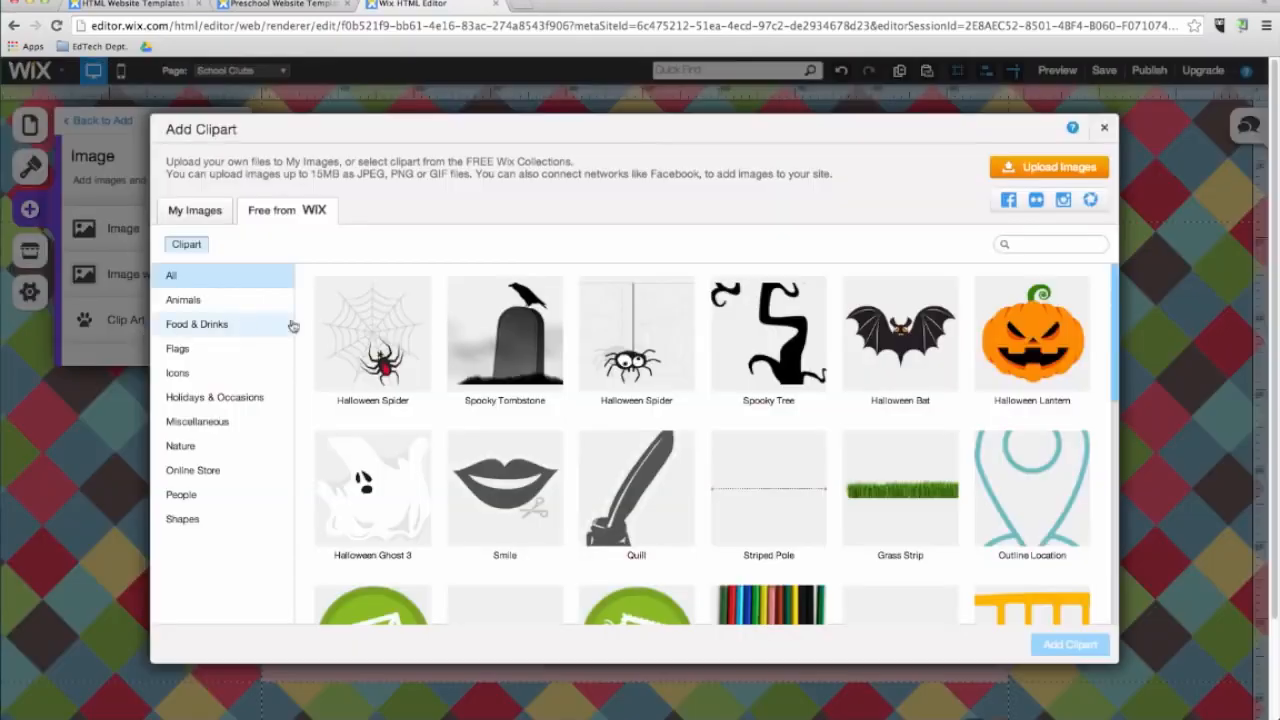
left_click(1068, 245)
type("school")
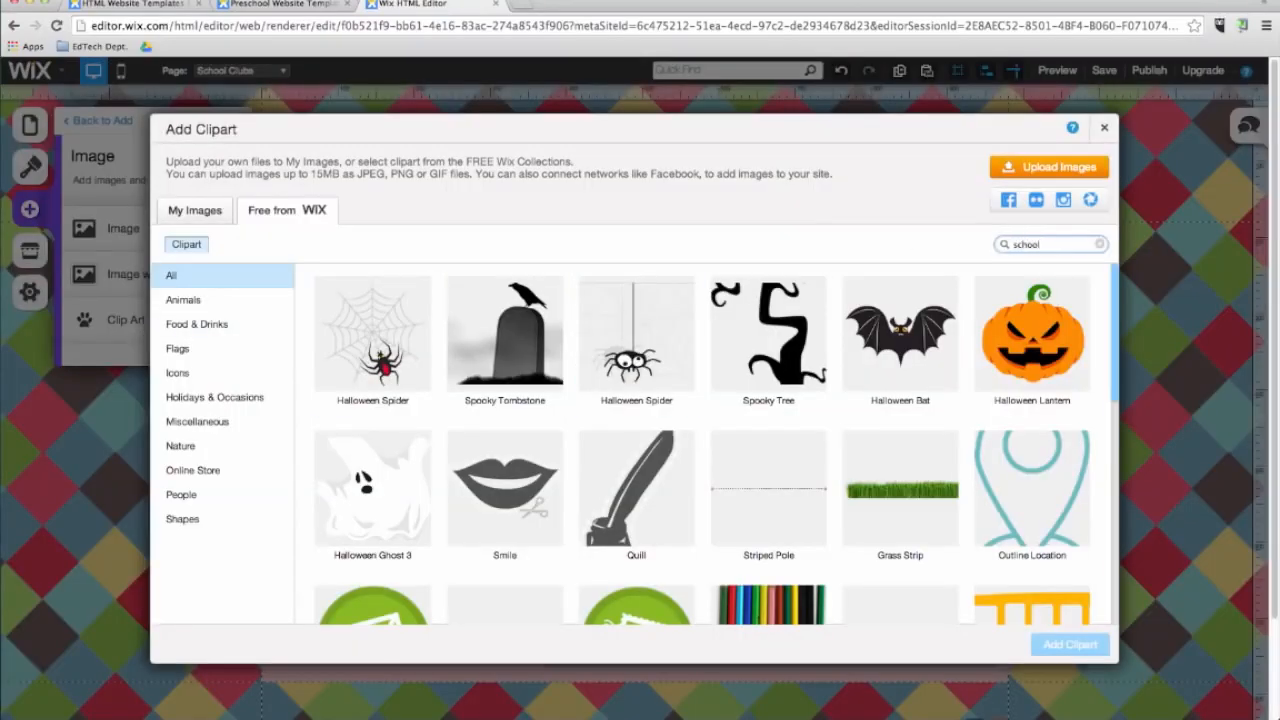
key("Return")
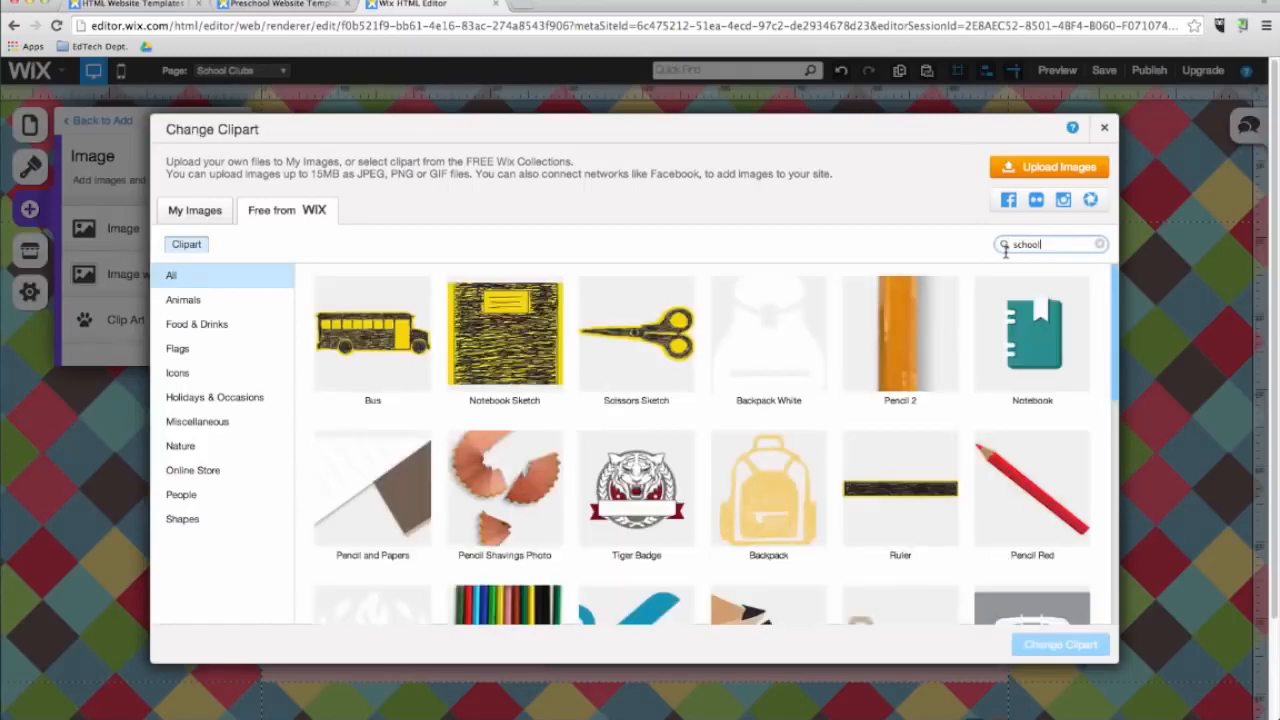
left_click(1035, 320)
left_click(1095, 644)
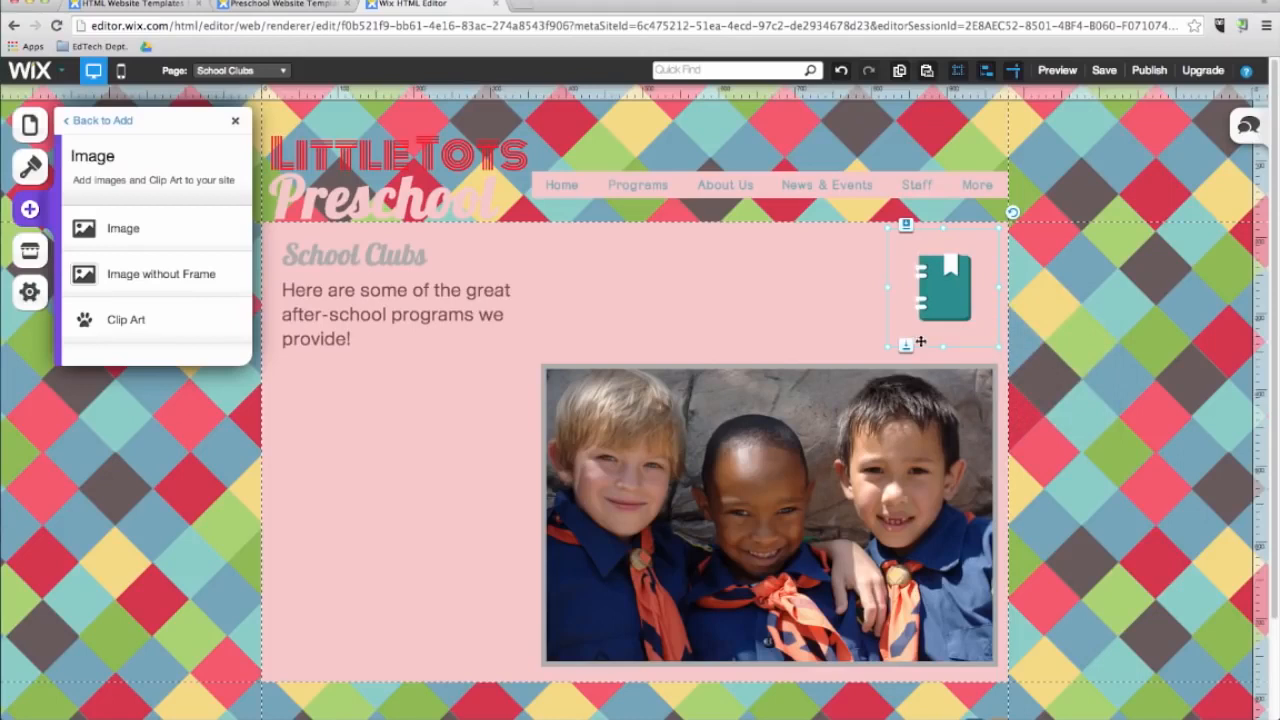
left_click_drag(887, 348, 884, 347)
left_click(870, 352)
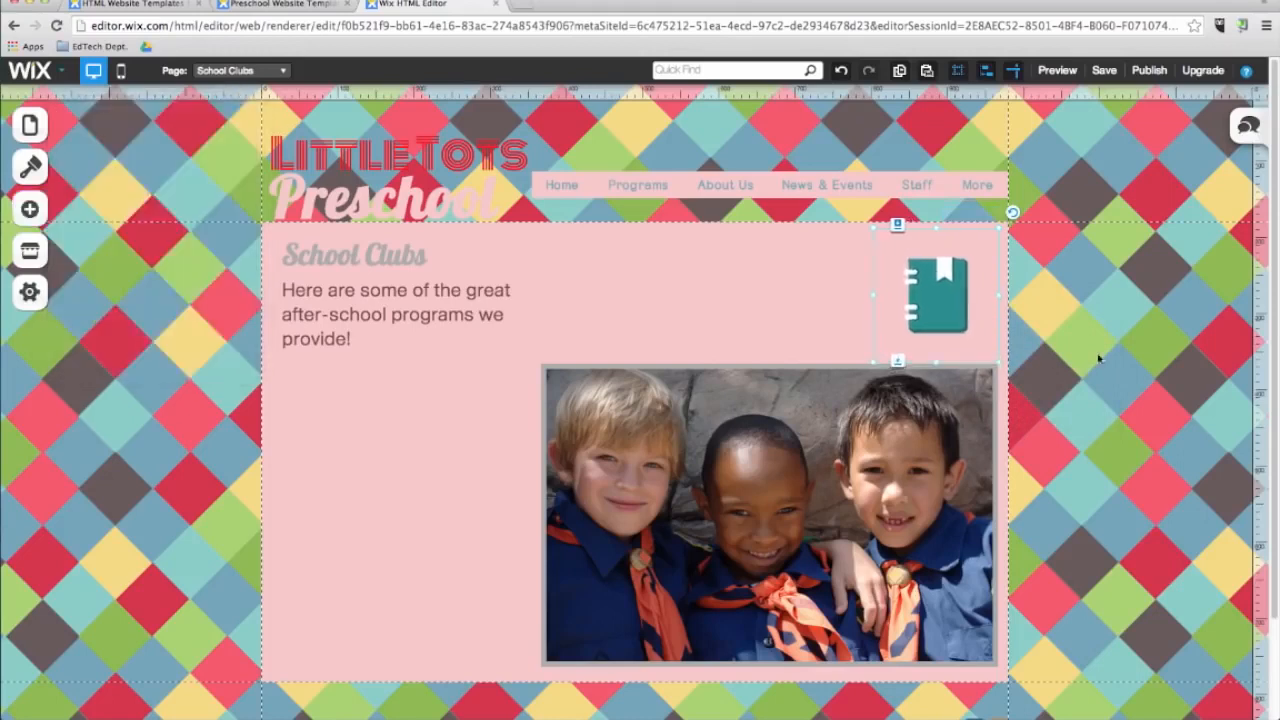
Add a 3D Carousel gallery and position it below the Cub Scouts picture.
left_click(29, 209)
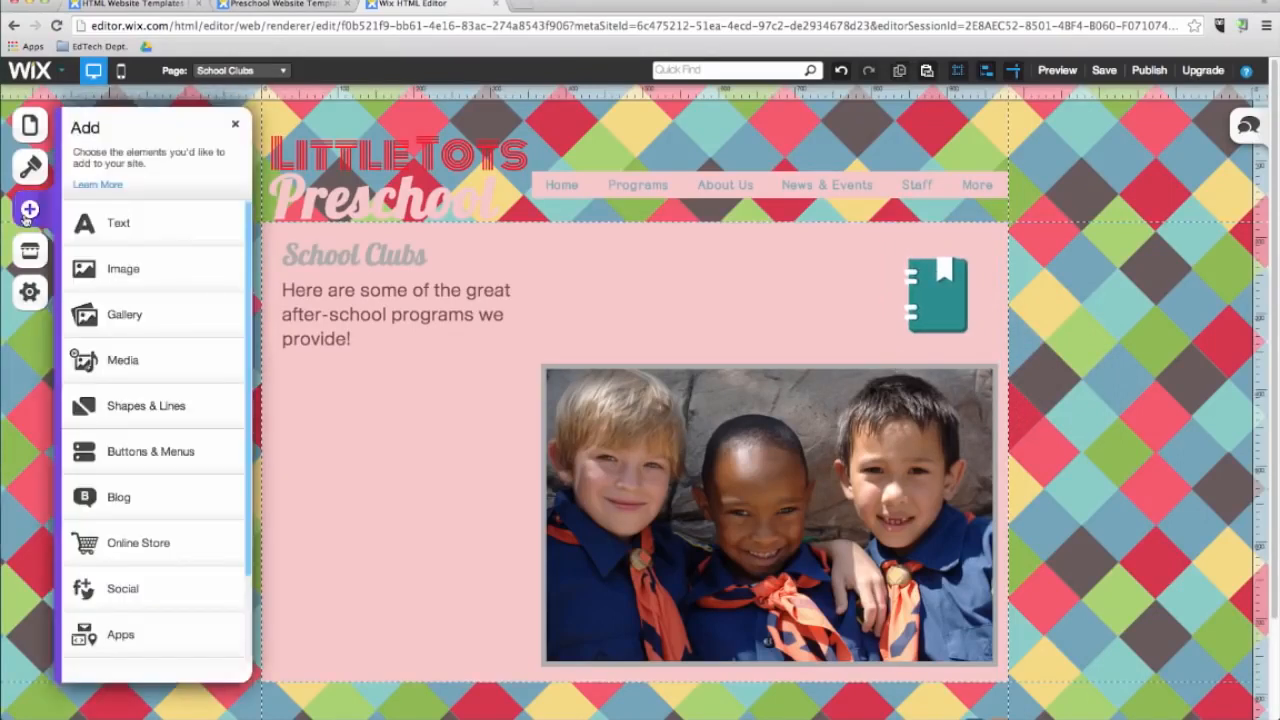
left_click(130, 331)
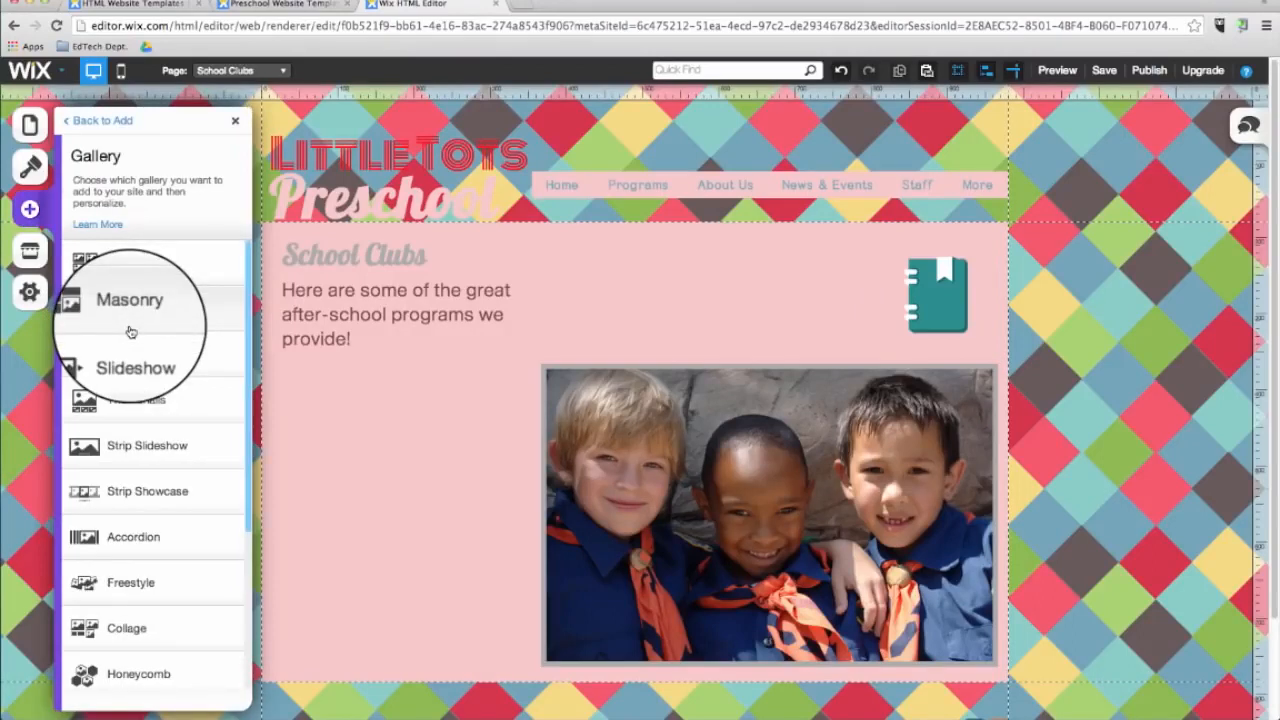
scroll(114, 551, "down", 5)
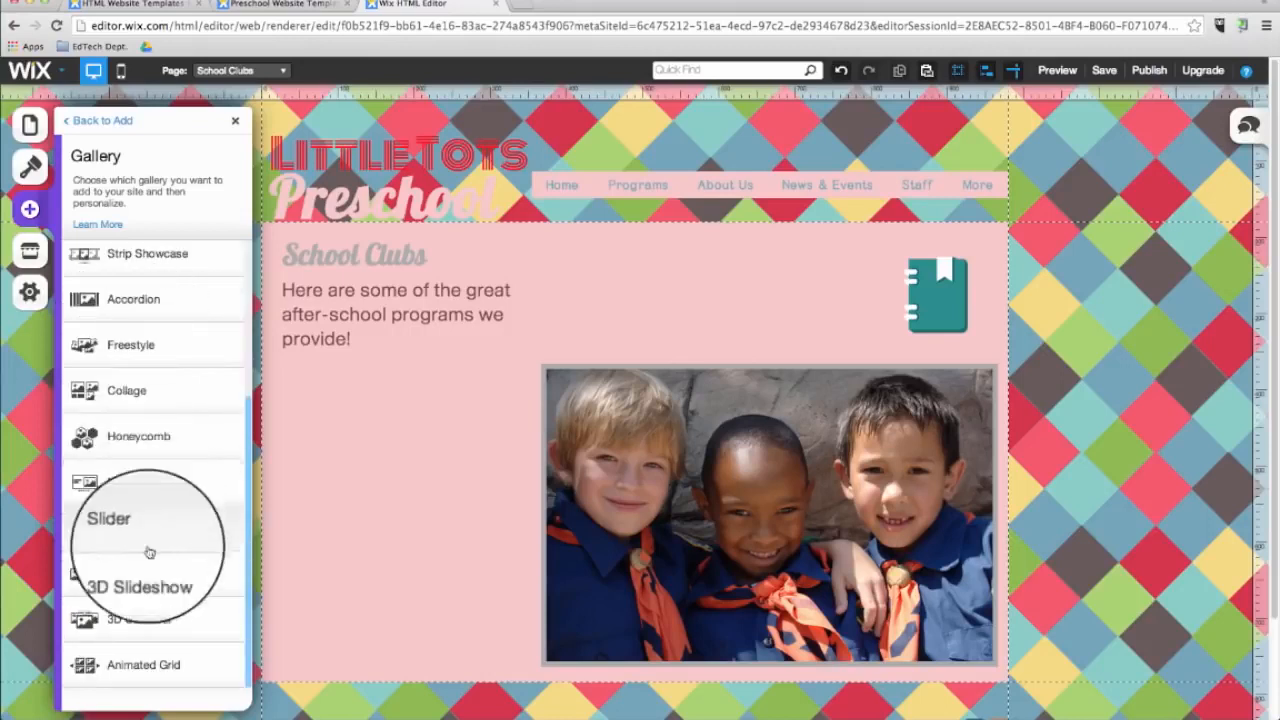
left_click(143, 621)
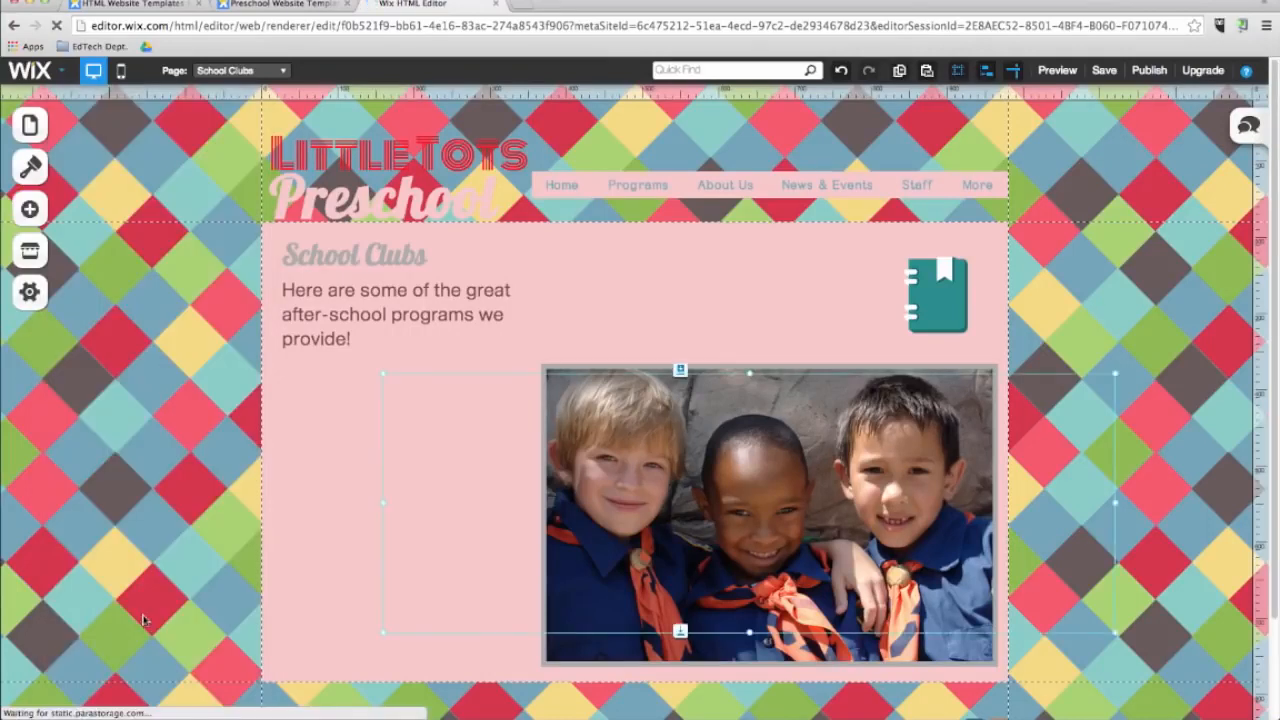
left_click_drag(737, 480, 639, 575)
scroll(639, 575, "down", 3)
left_click_drag(639, 470, 622, 676)
left_click(1100, 457)
scroll(1063, 451, "down", 3)
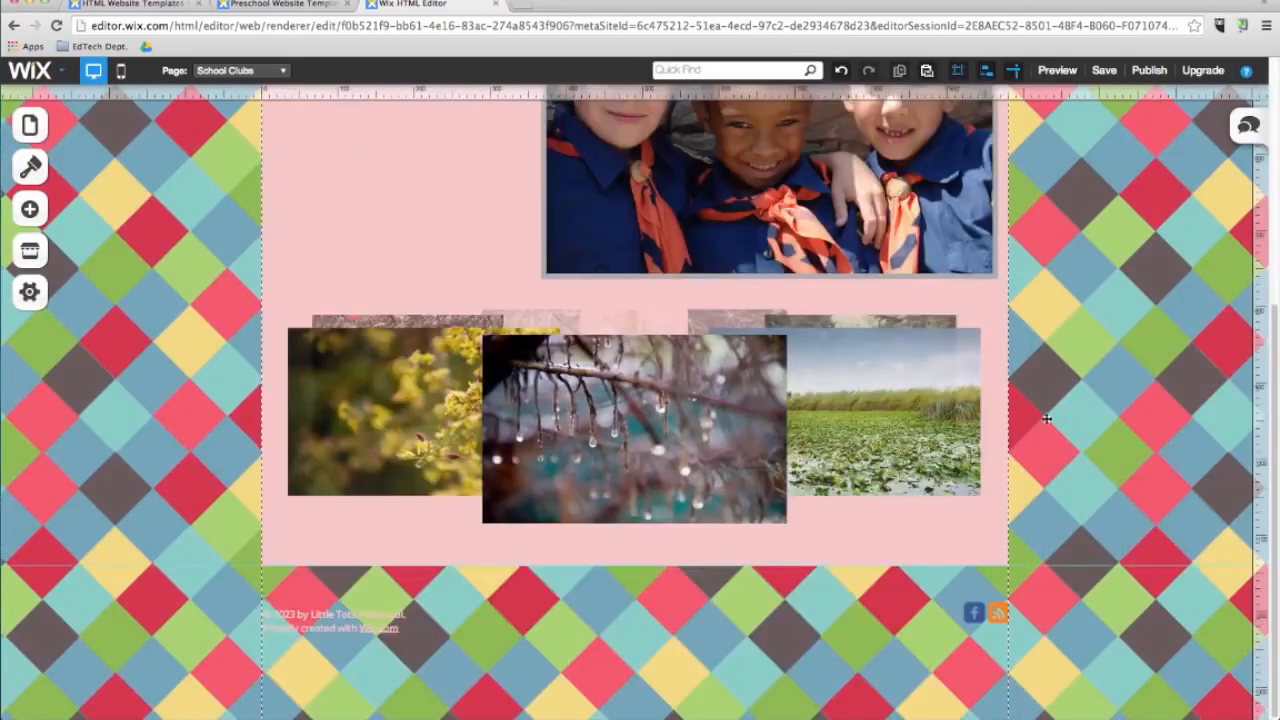
Replace the carousel images with Black Robot, Pony Ride, Finger Painting, Kid's Drawing, Scavenger Hunt Map and Little League from free Wix pictures.
left_click(703, 458)
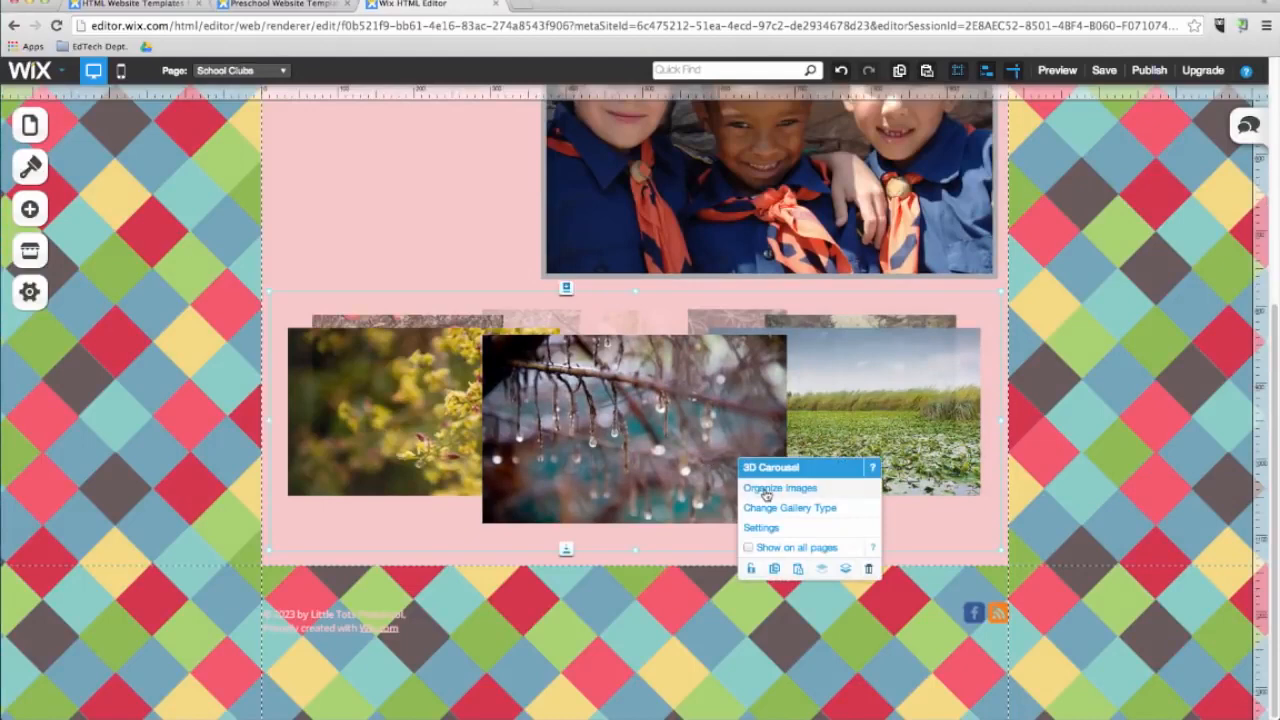
left_click(766, 489)
left_click(645, 416)
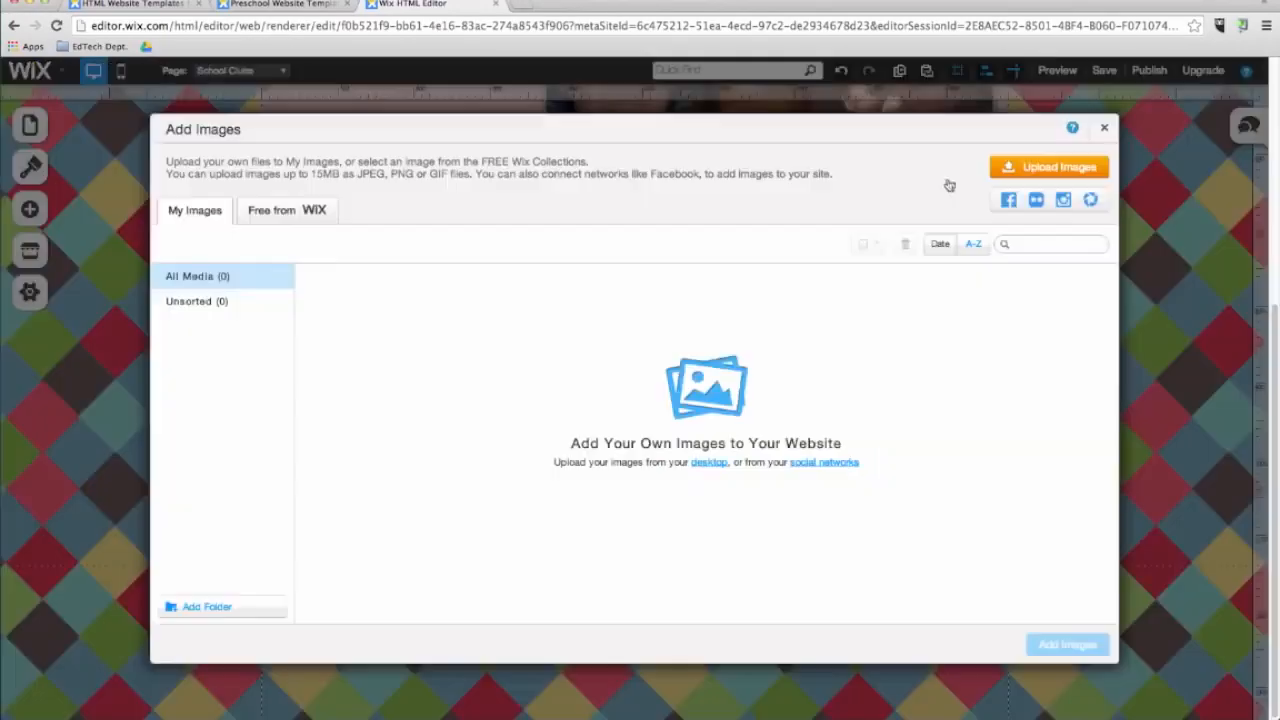
left_click(262, 215)
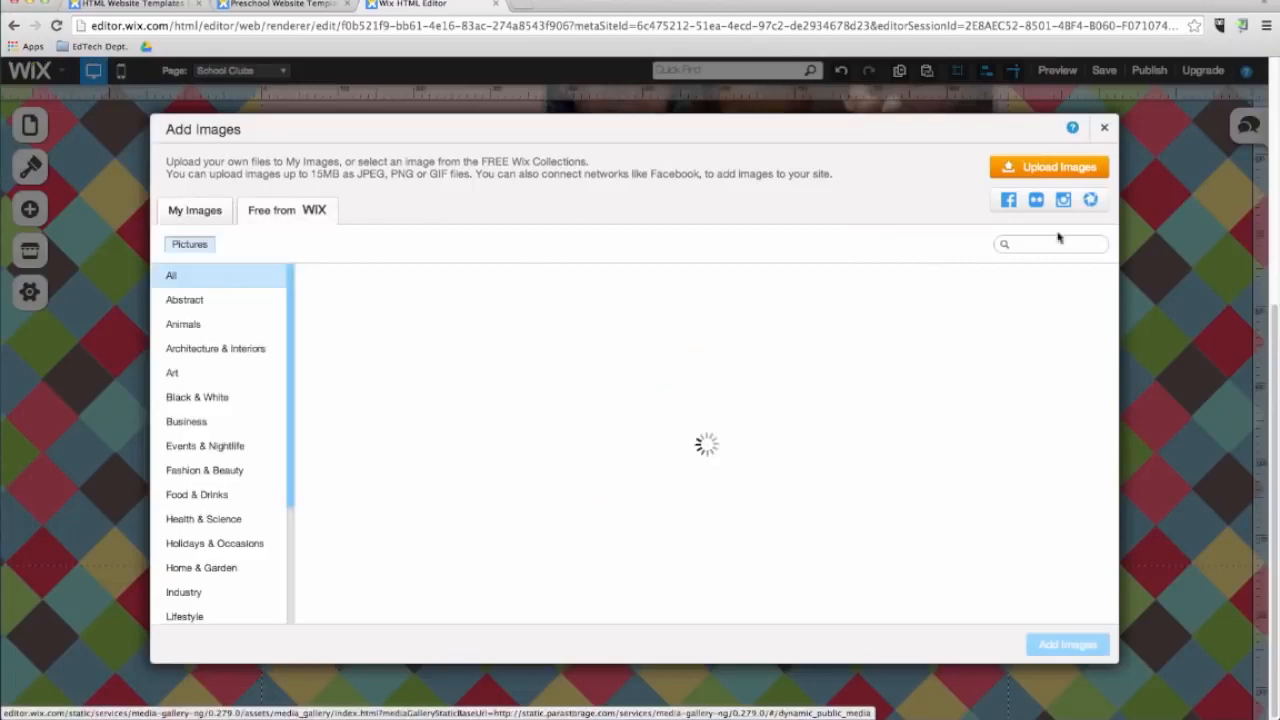
left_click(1050, 244)
type("children")
key("Return")
left_click(758, 335)
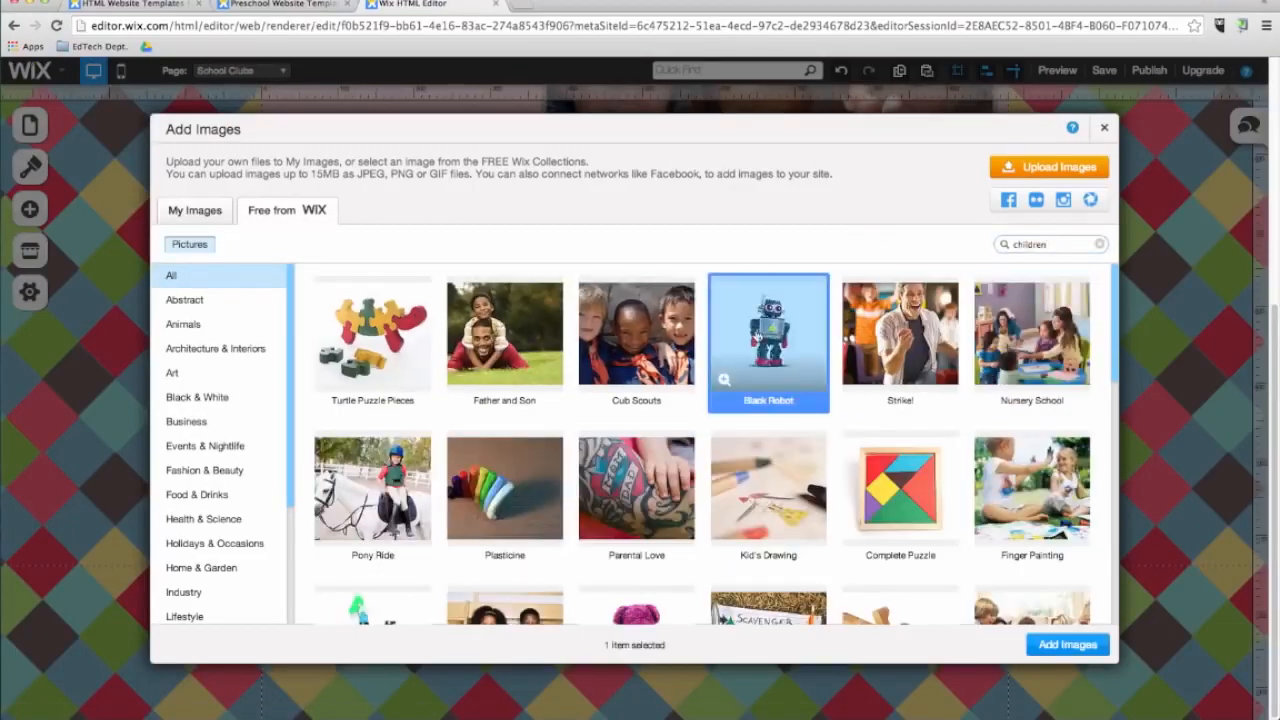
left_click(372, 480)
scroll(838, 478, "down", 3)
left_click(1032, 360)
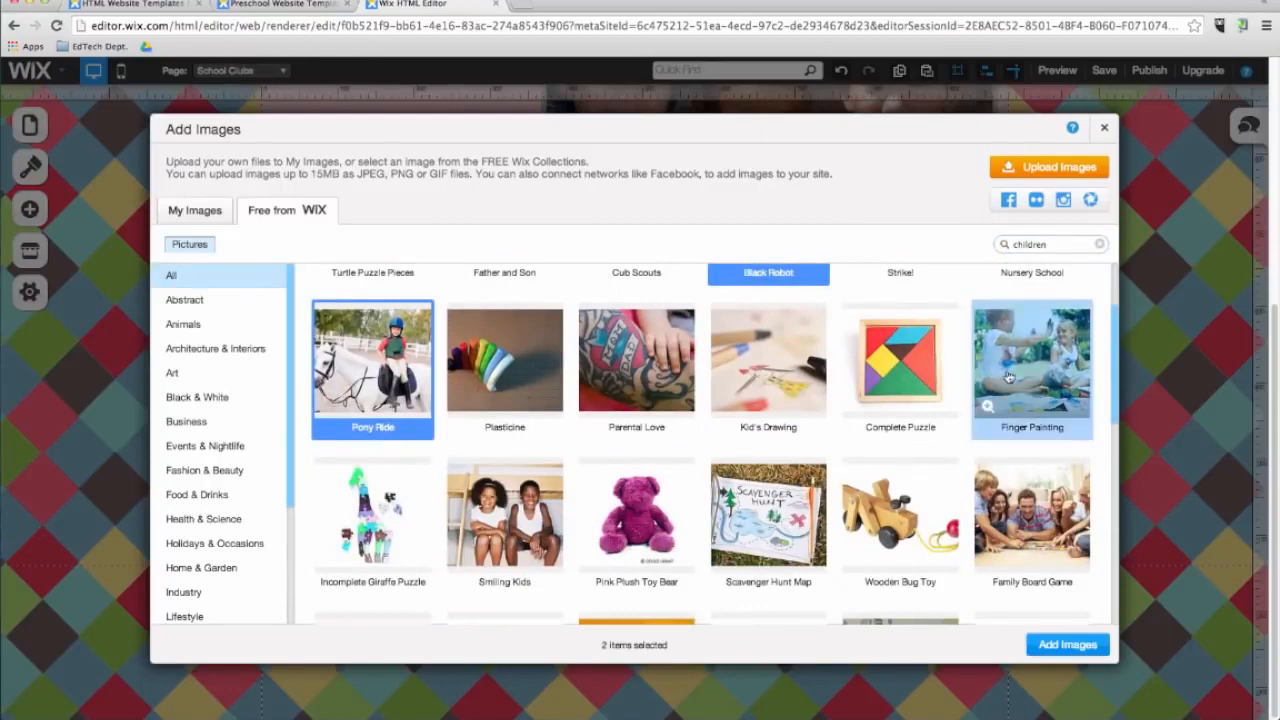
left_click(768, 360)
scroll(636, 500, "down", 1)
left_click(755, 497)
scroll(755, 497, "down", 3)
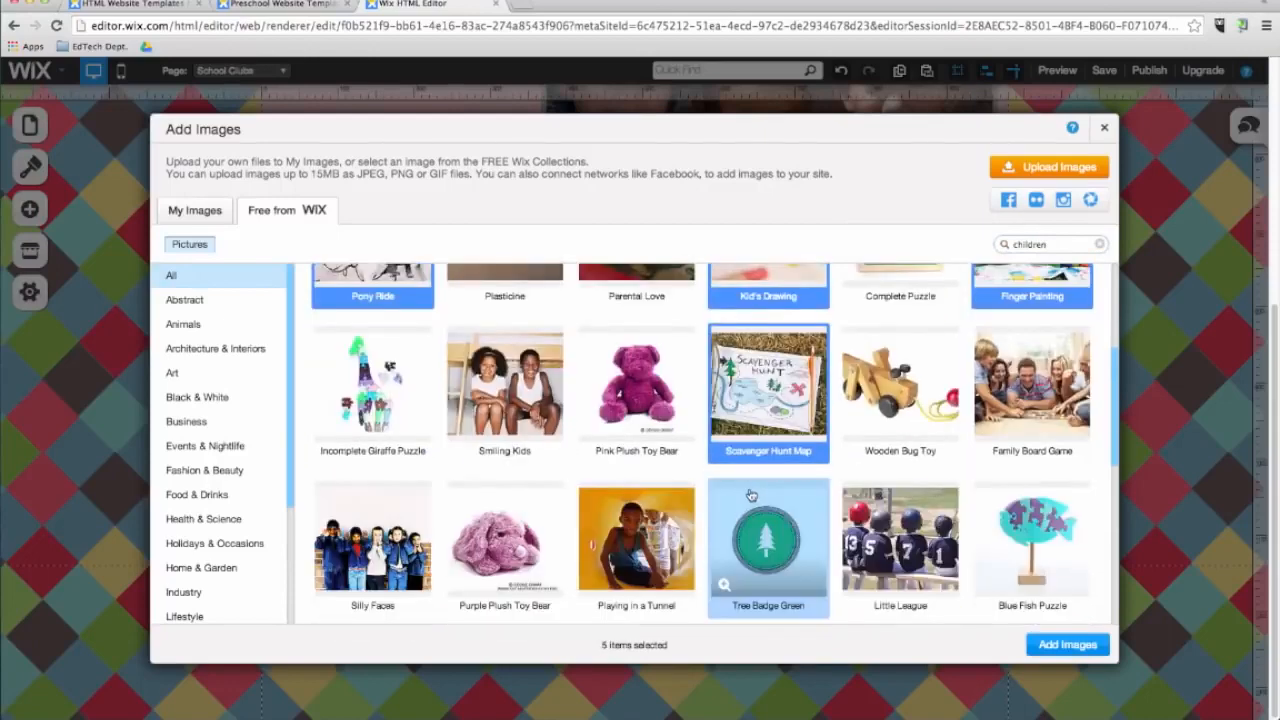
left_click(893, 543)
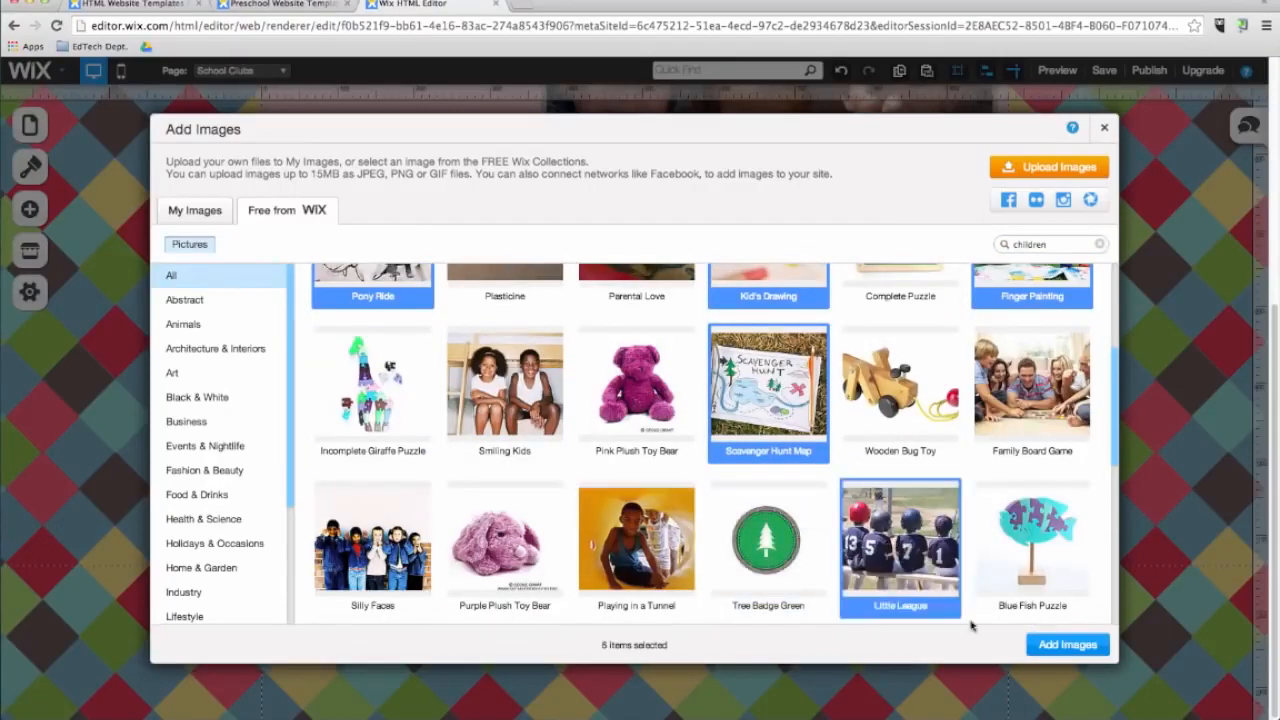
left_click(1045, 645)
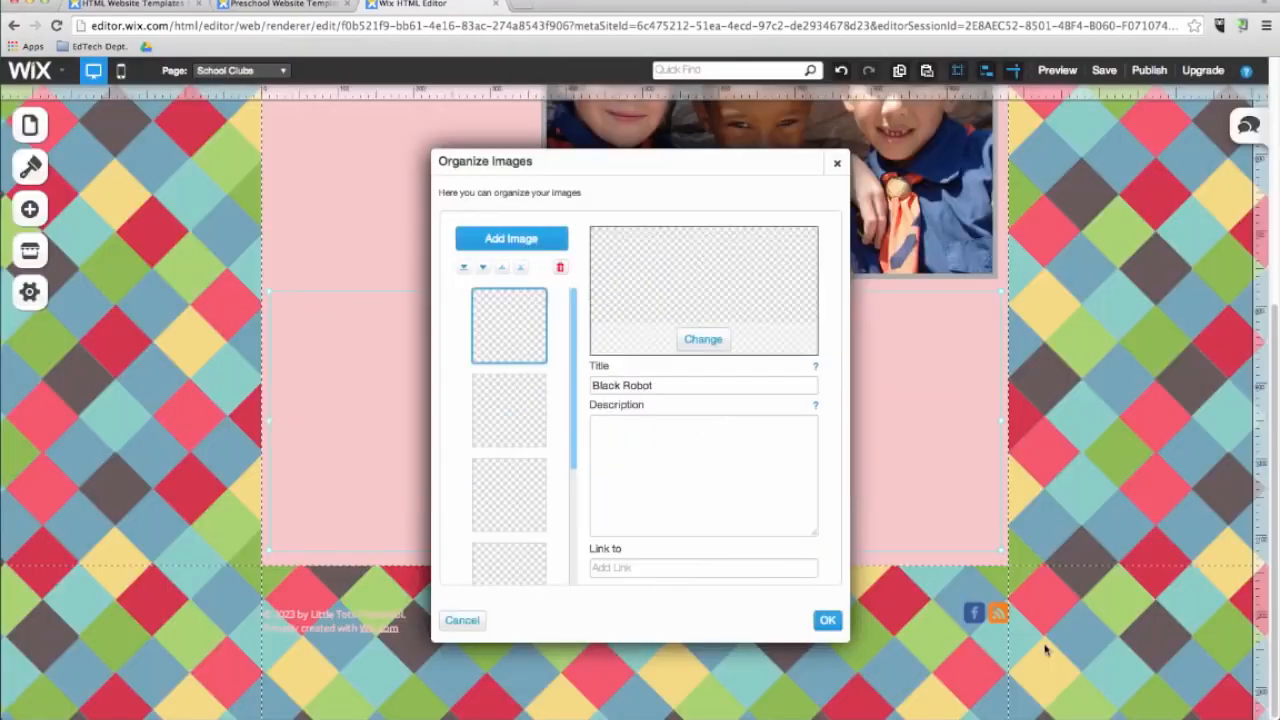
left_click(827, 620)
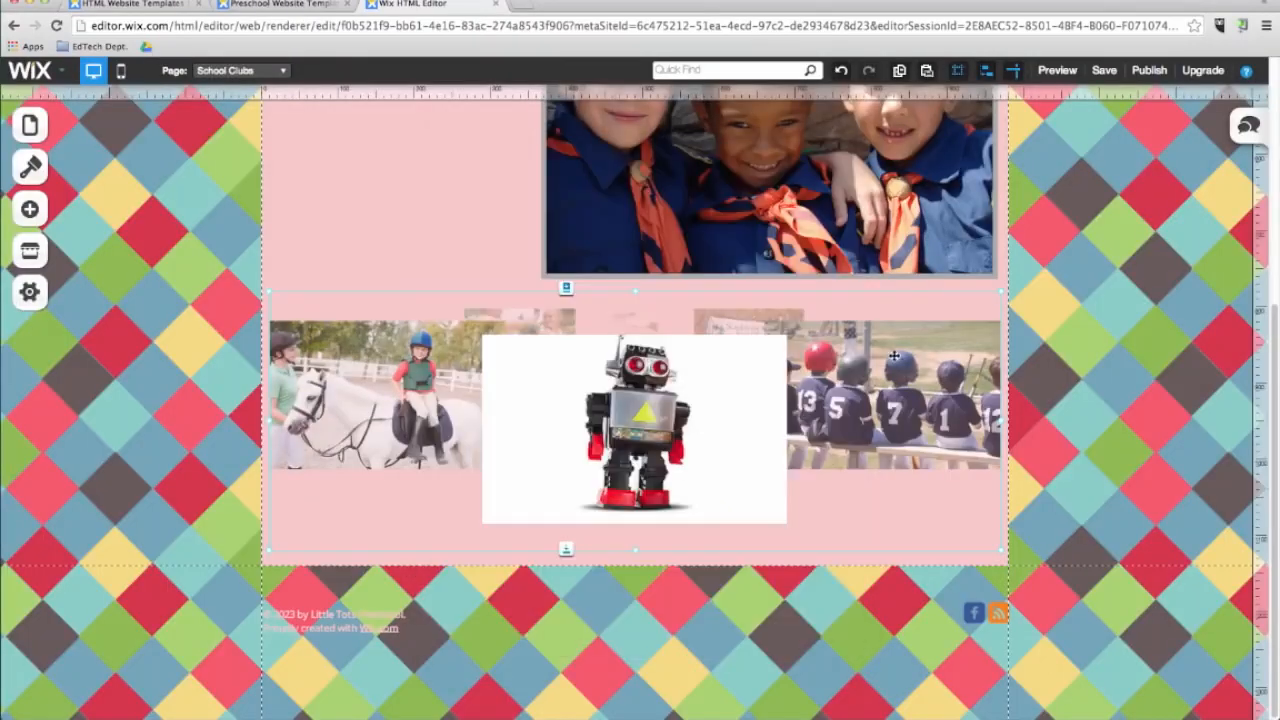
Set the carousel to autoplay with a 4.40 second pause and to enter expand mode when an image is clicked.
left_click(895, 354)
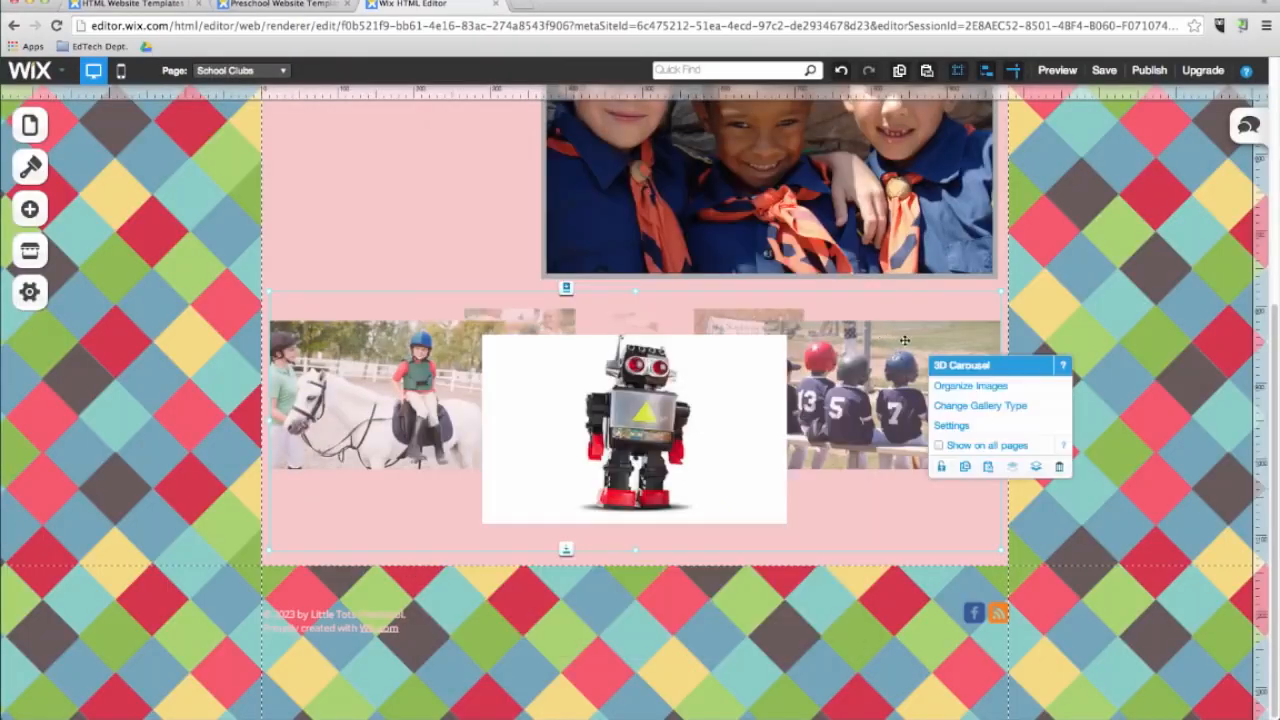
left_click(951, 425)
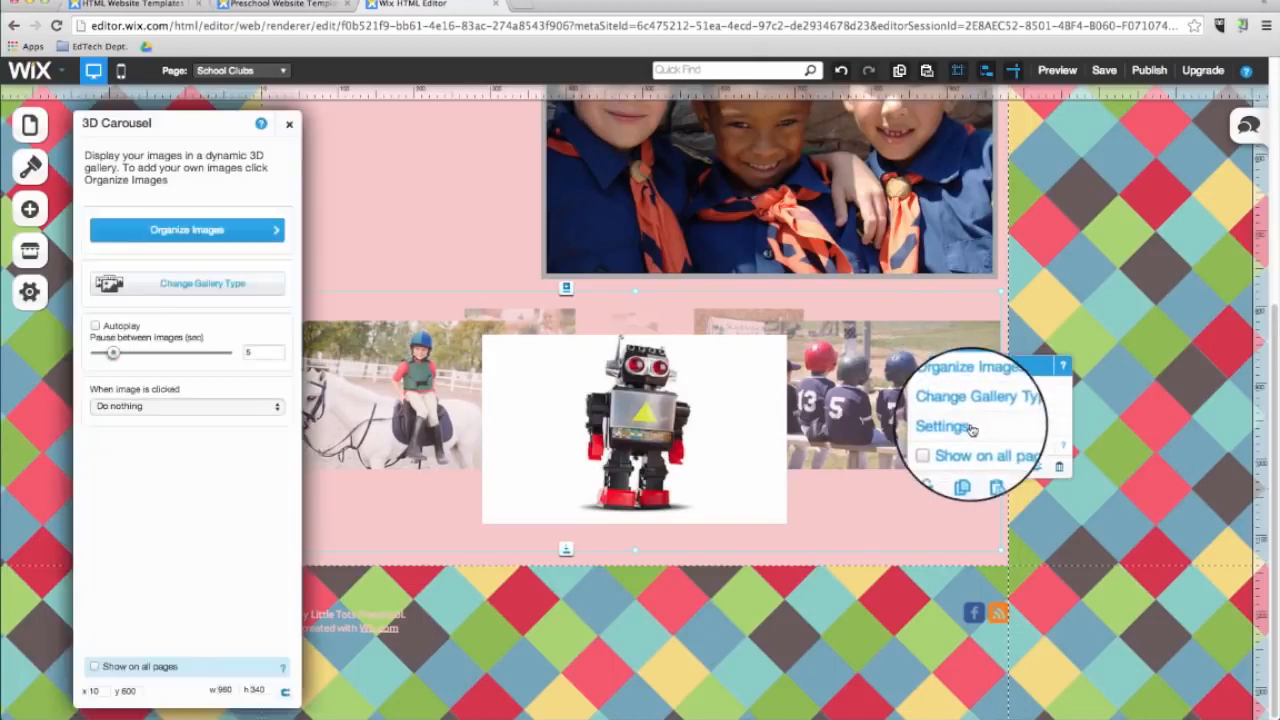
left_click(95, 325)
mouse_move(113, 353)
left_mouse_down()
mouse_move(131, 355)
mouse_move(113, 356)
left_mouse_up()
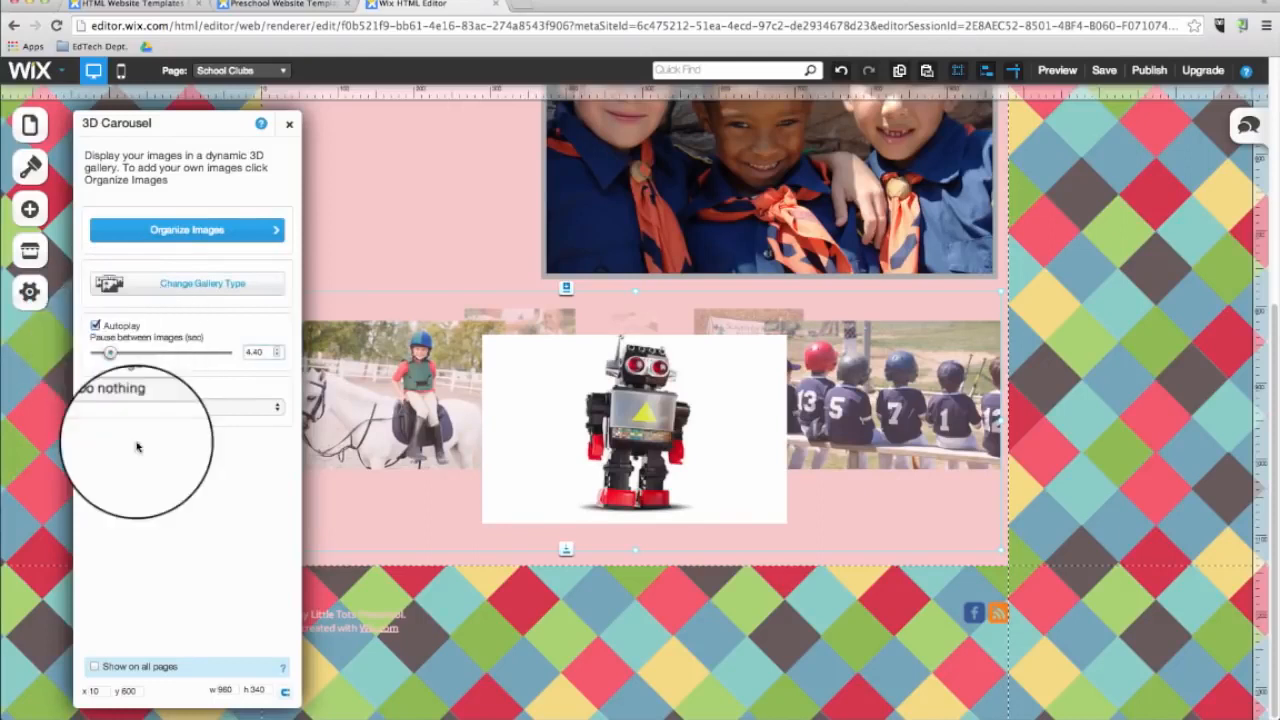
left_click(153, 411)
left_click(150, 428)
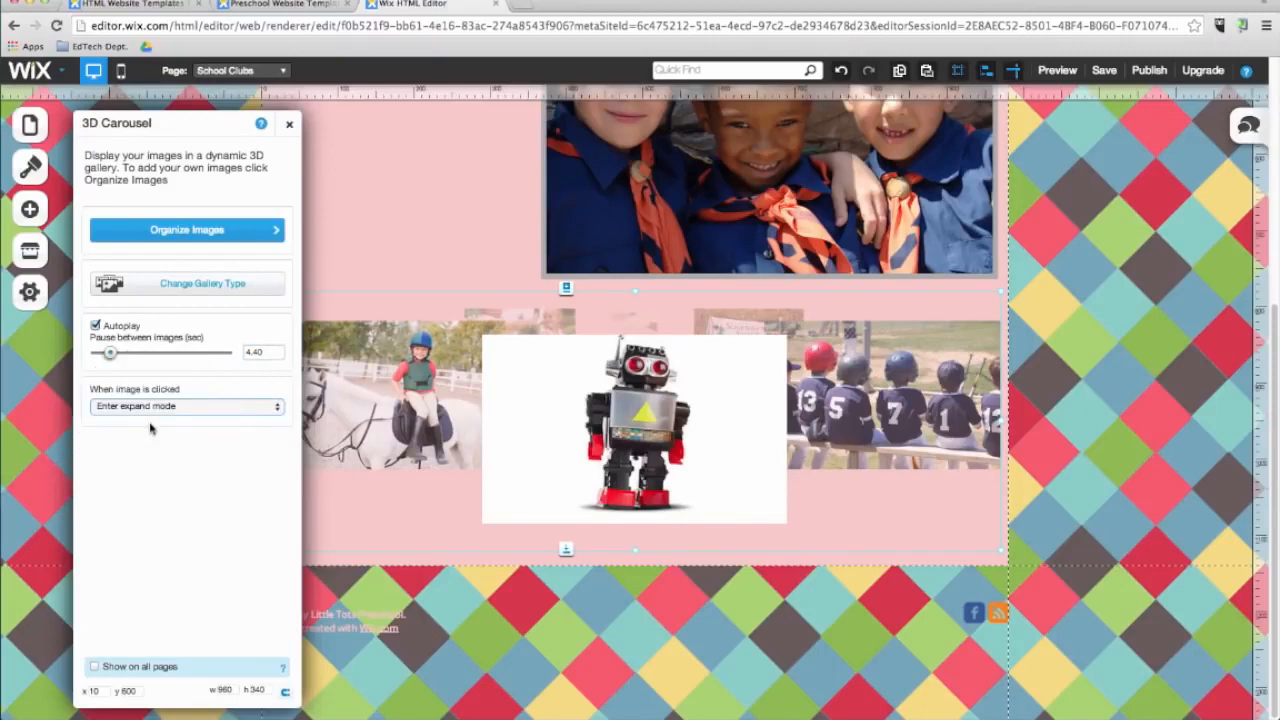
left_click(289, 124)
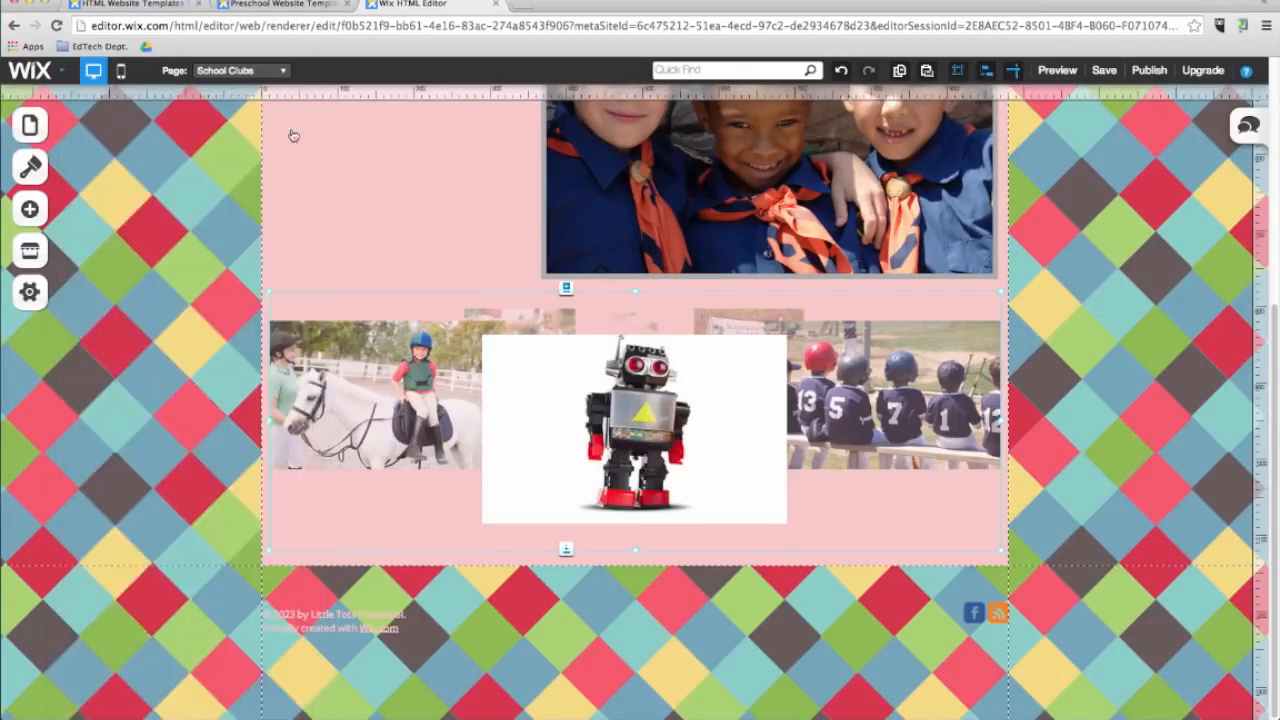
Switch to the About Us page and delete the large photo beneath its title.
left_click(238, 70)
left_click(240, 130)
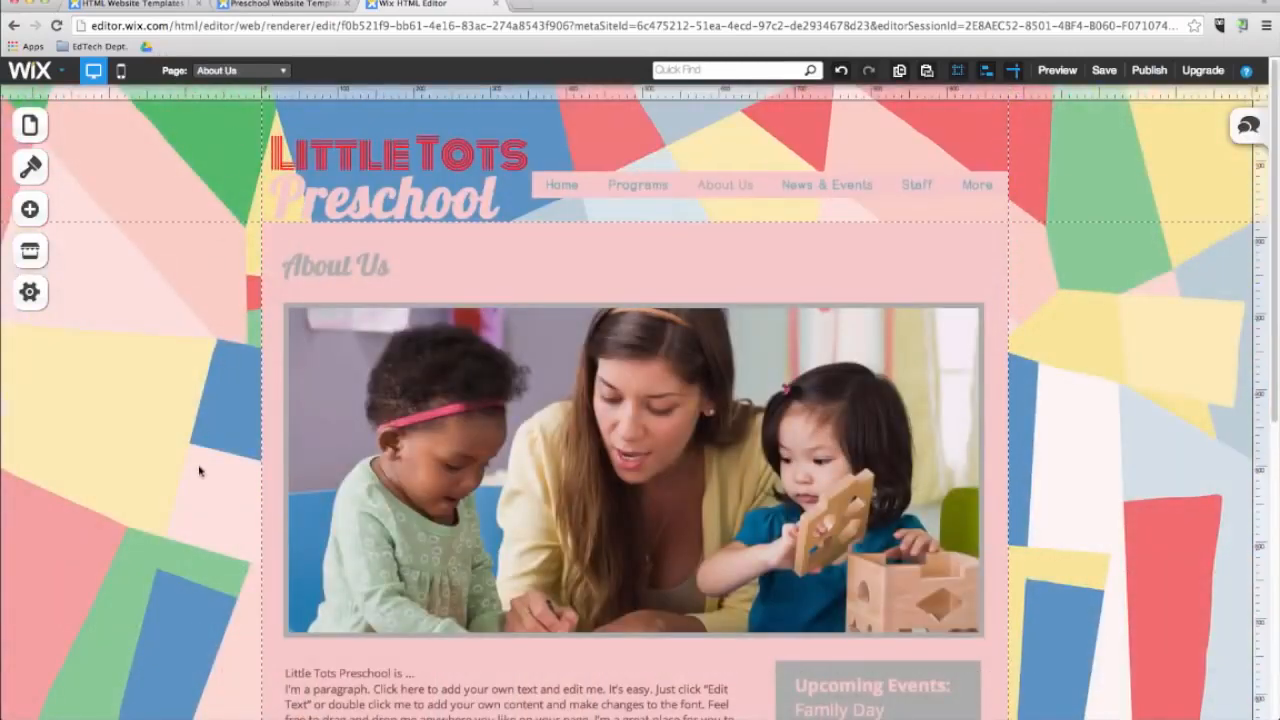
left_click(434, 441)
key("Delete")
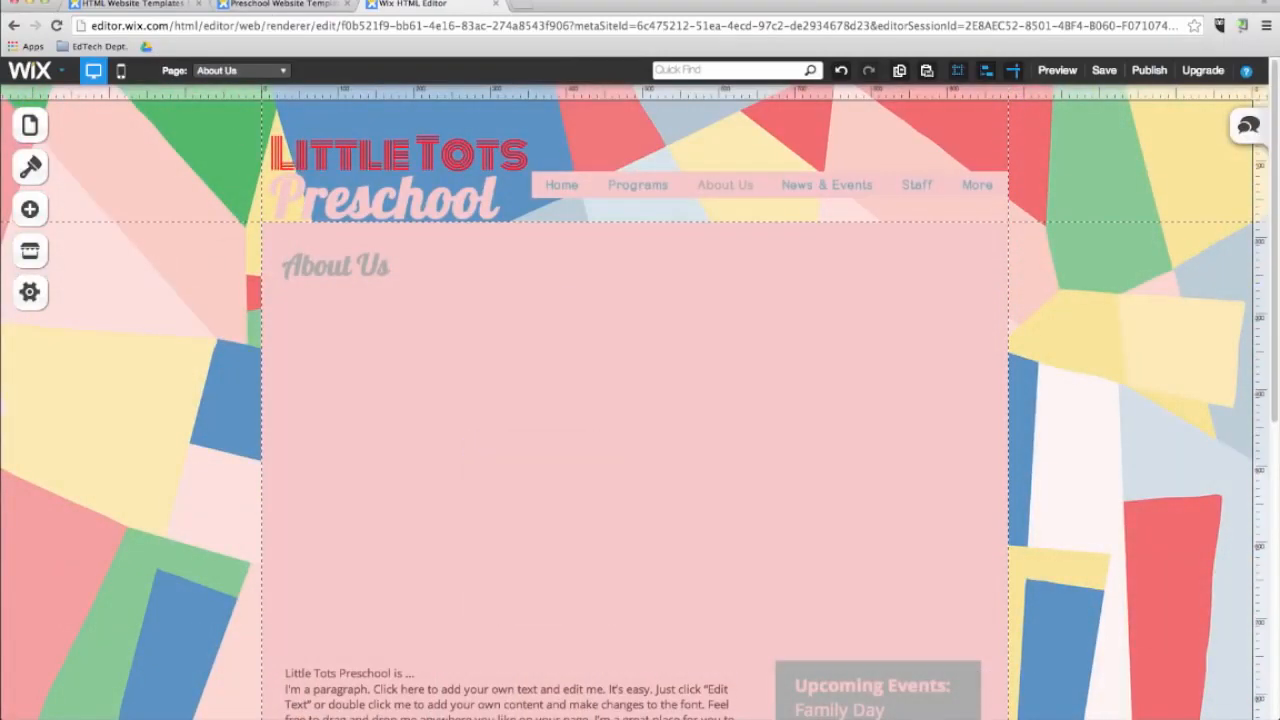
Add a video element below the About Us title and enlarge it across the content area.
left_click(30, 208)
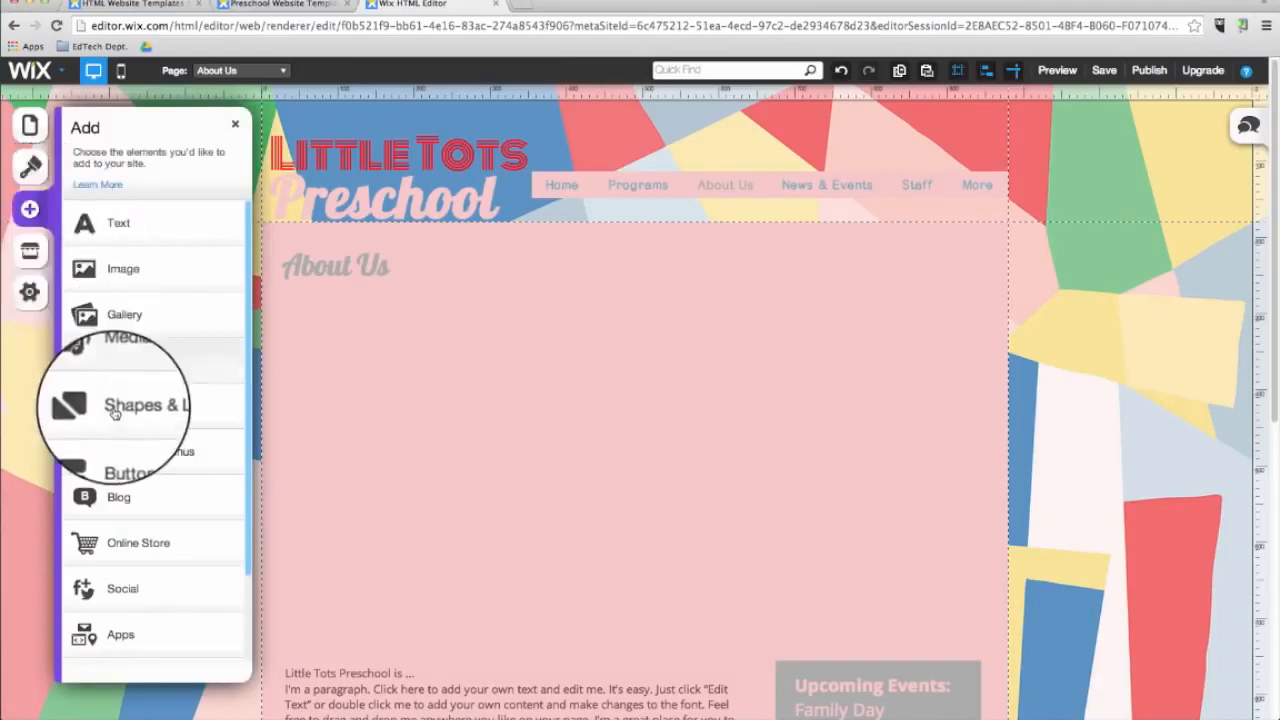
left_click(118, 362)
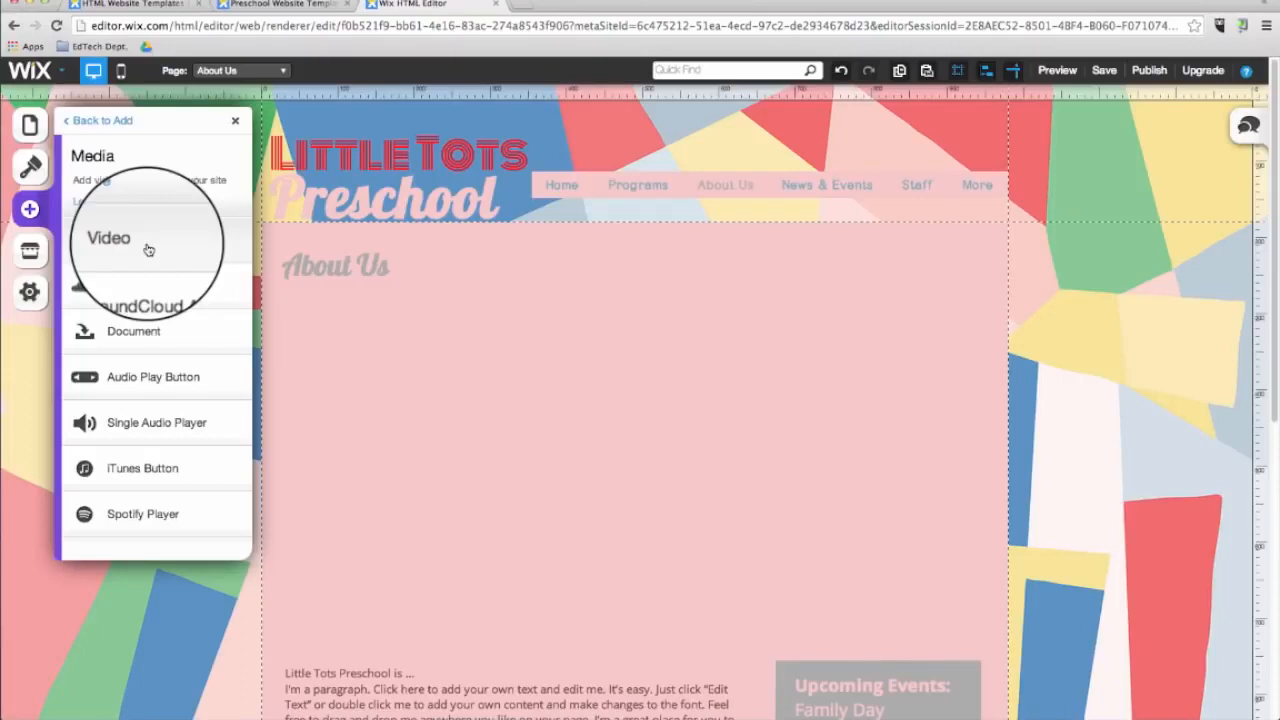
left_click_drag(148, 249, 588, 421)
scroll(655, 630, "down", 1)
left_click_drag(510, 452, 367, 452)
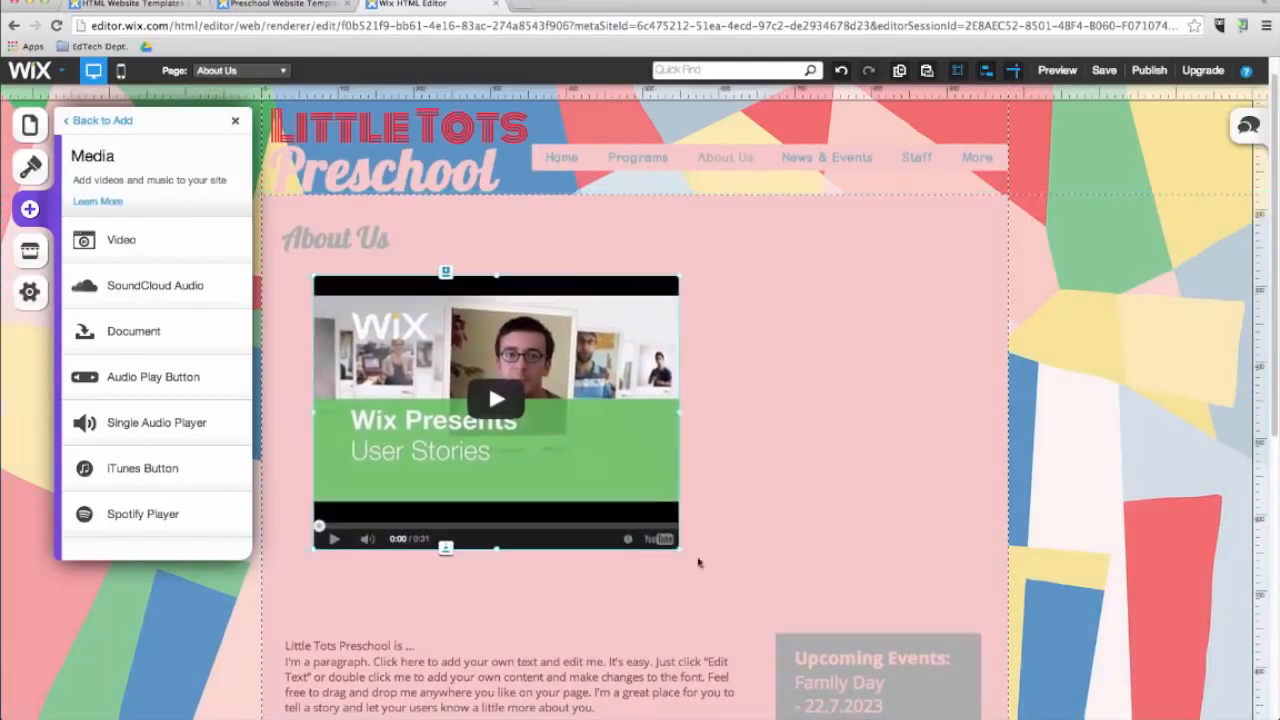
left_click_drag(682, 555, 897, 617)
left_click_drag(794, 462, 842, 462)
left_click(932, 478)
left_click(754, 466)
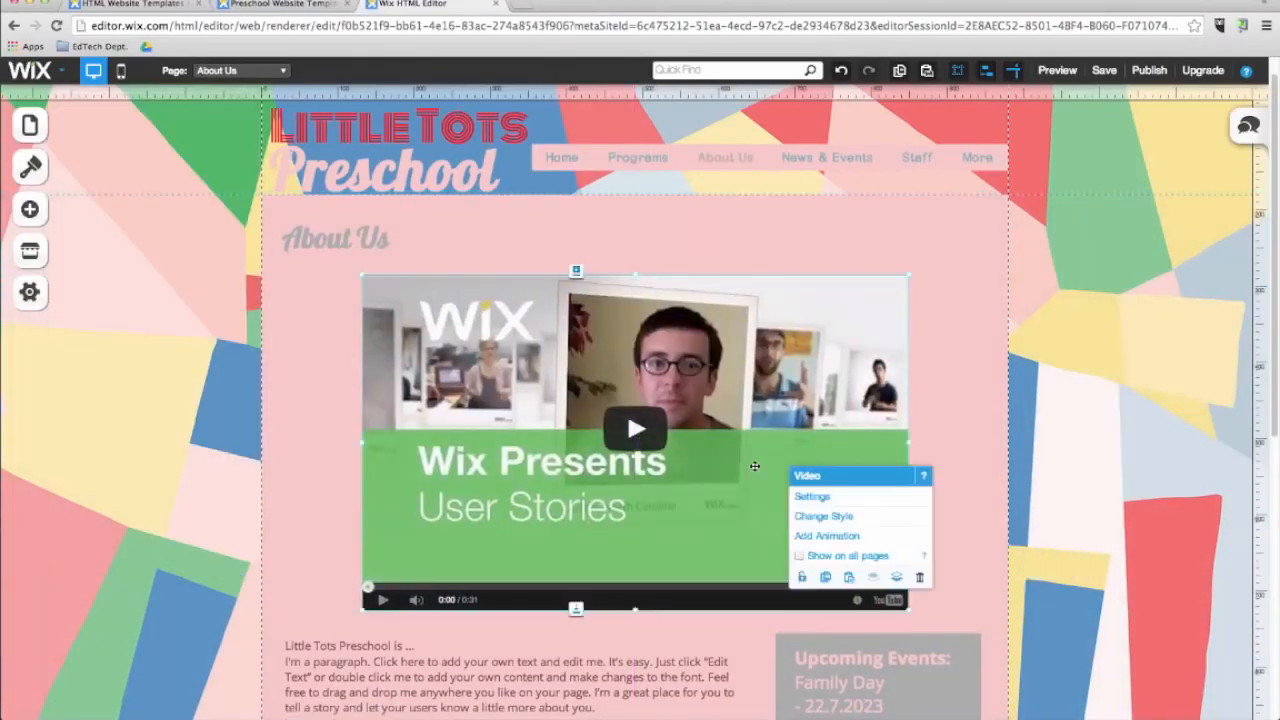
Replace the video with a pasted YouTube link and update it.
left_click(809, 497)
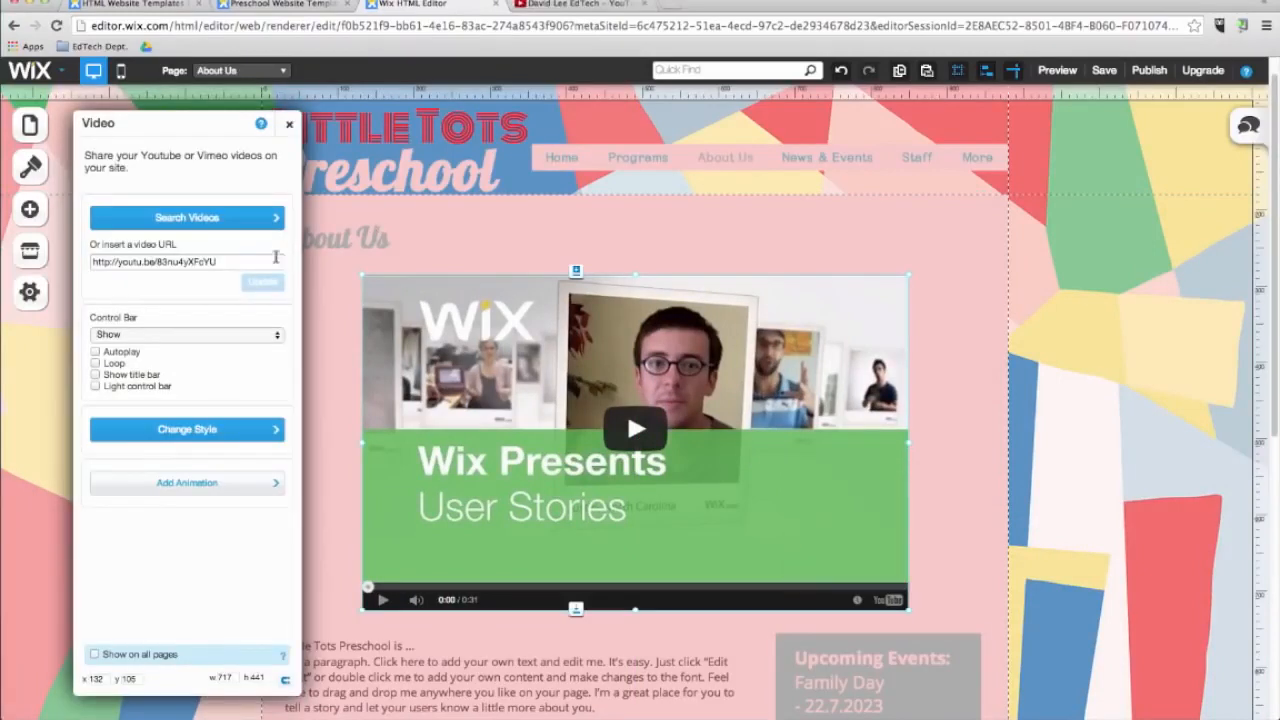
left_click(238, 262)
type("http://www.youtube.com/watch?v=oOxgpRrDW1M")
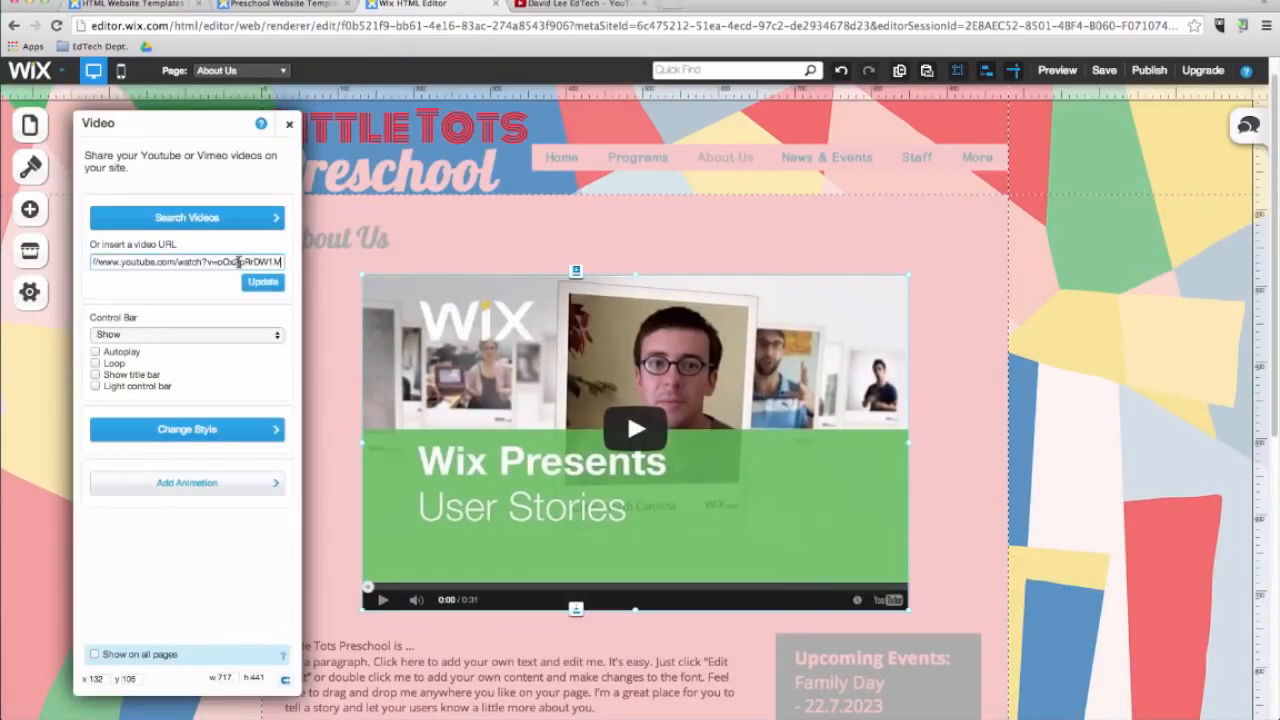
left_click(263, 284)
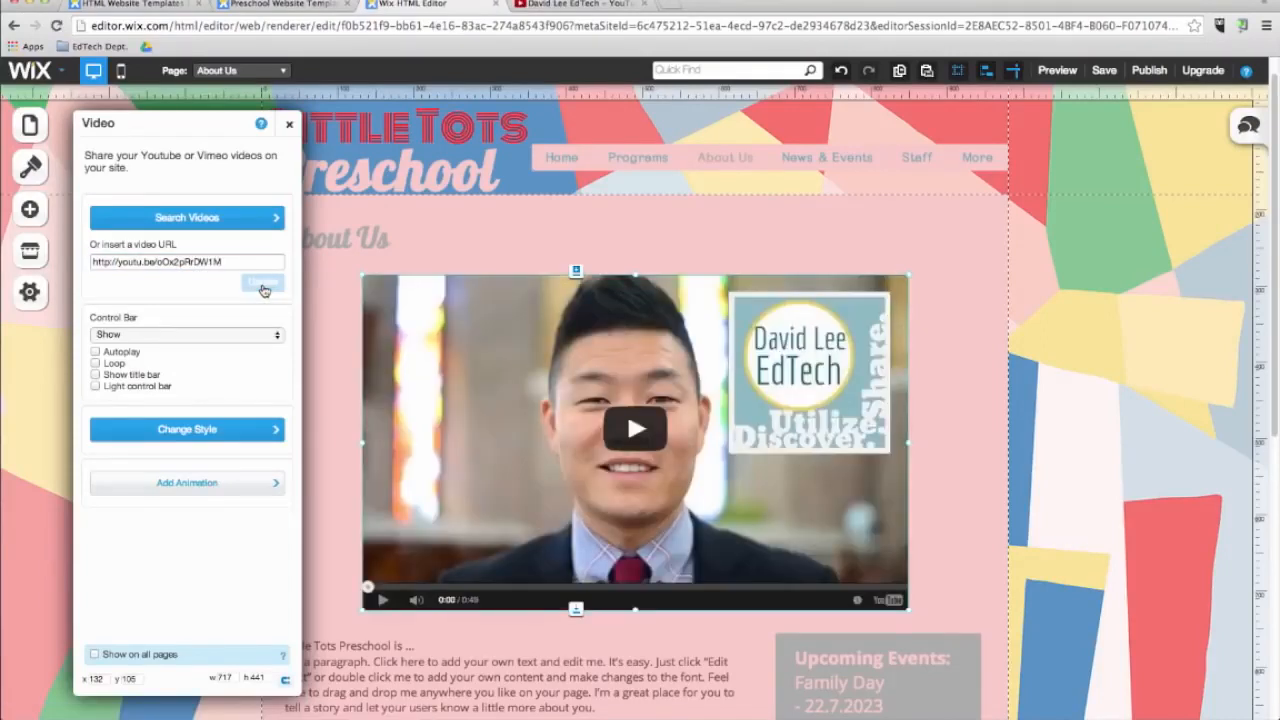
Add a document element by uploading Faculty Handbook 2014-2015.pdf from the Documents folder.
left_click(30, 208)
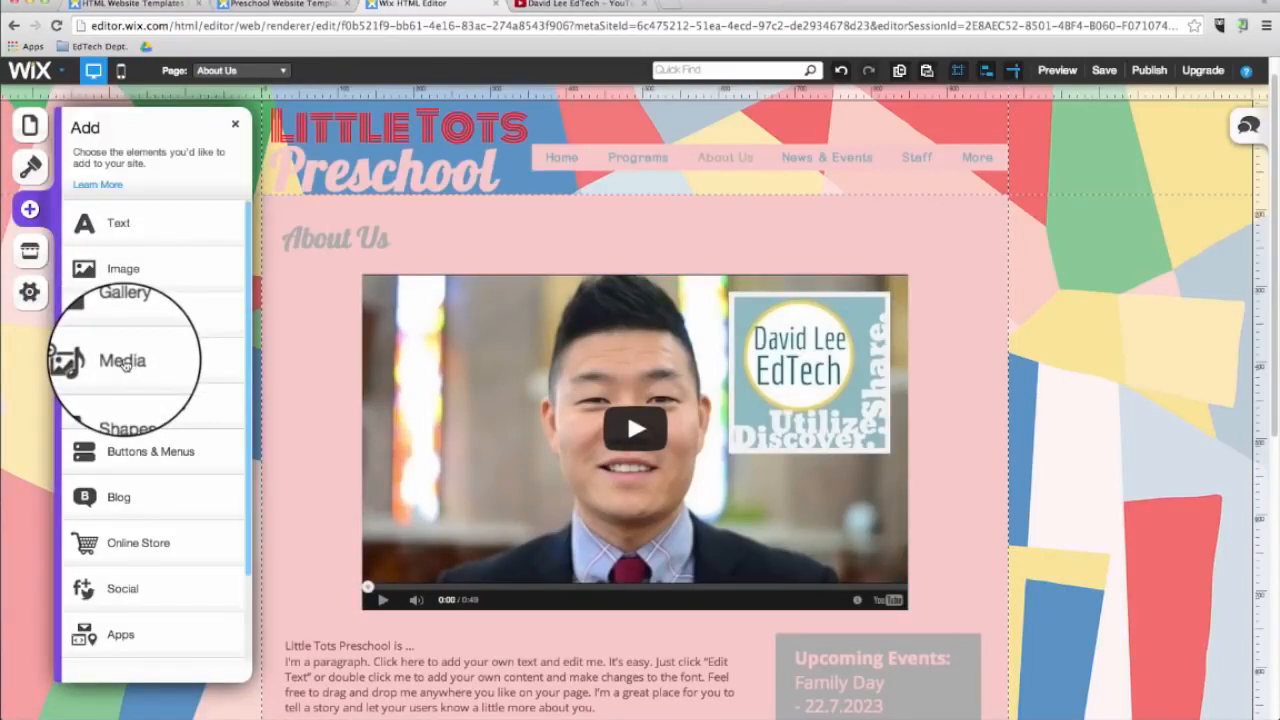
left_click(125, 364)
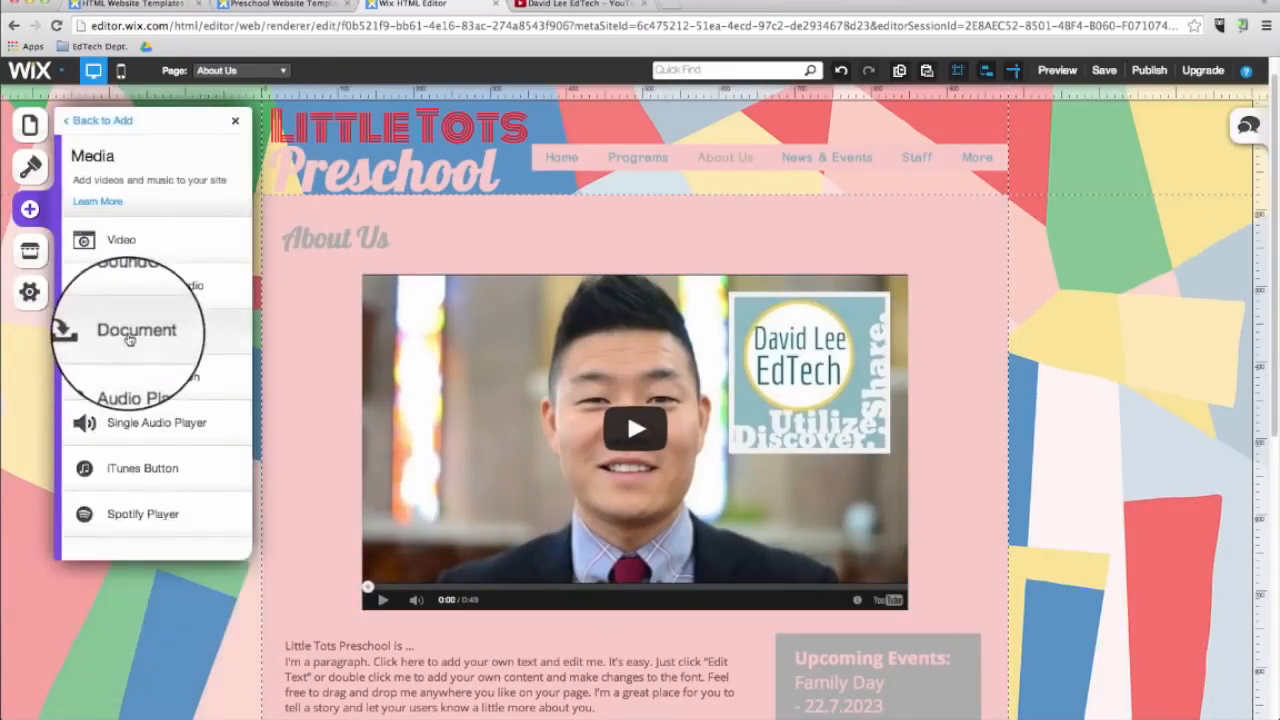
left_click(128, 340)
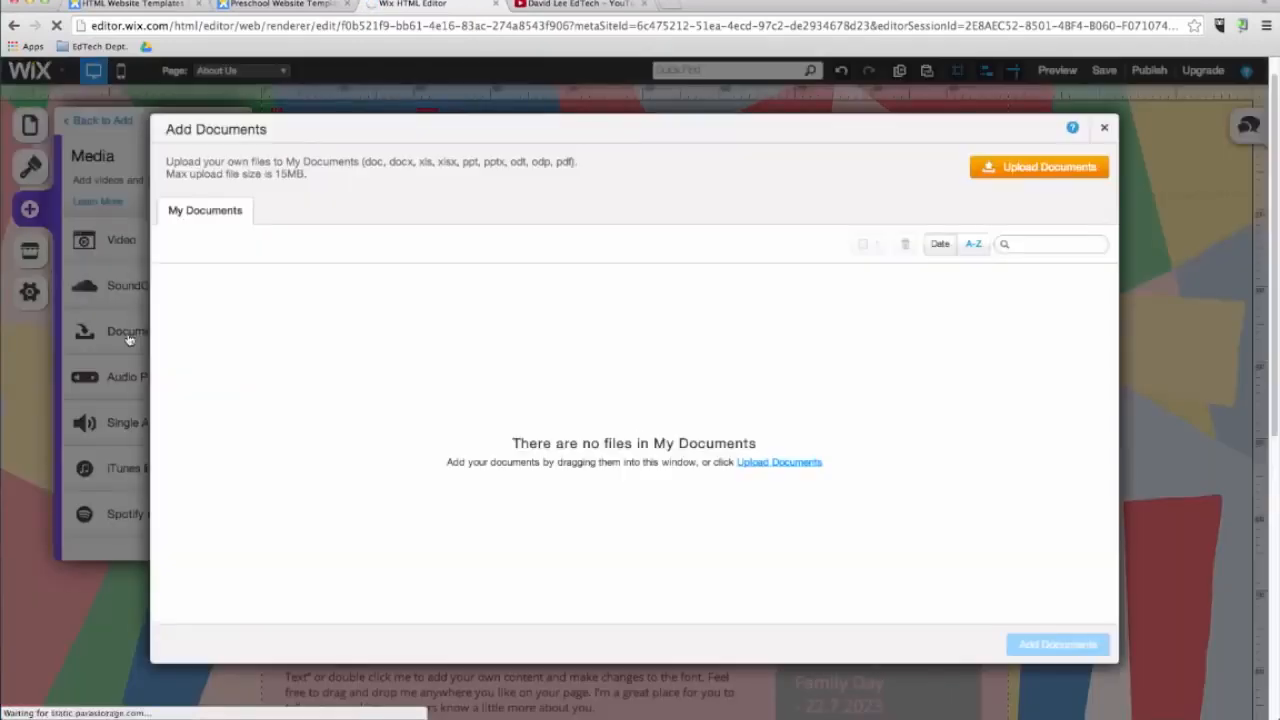
left_click(1025, 170)
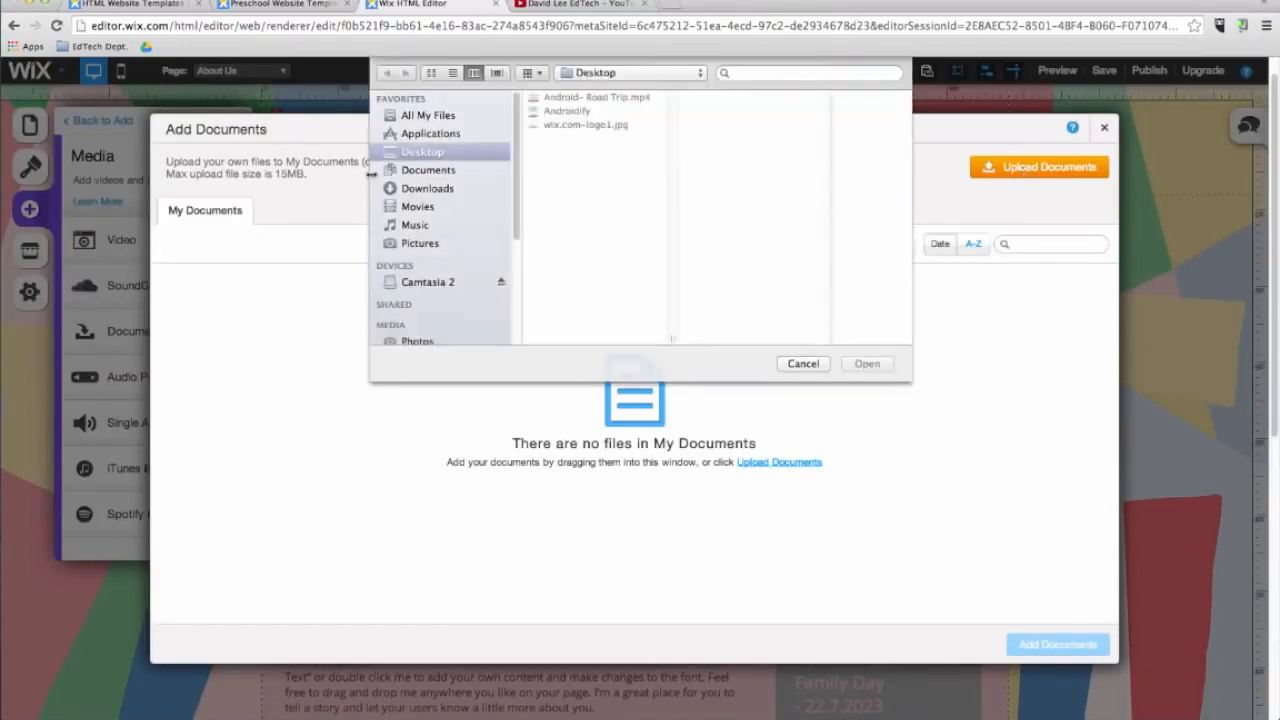
left_click(451, 170)
left_click(428, 188)
left_click(594, 138)
left_click(867, 364)
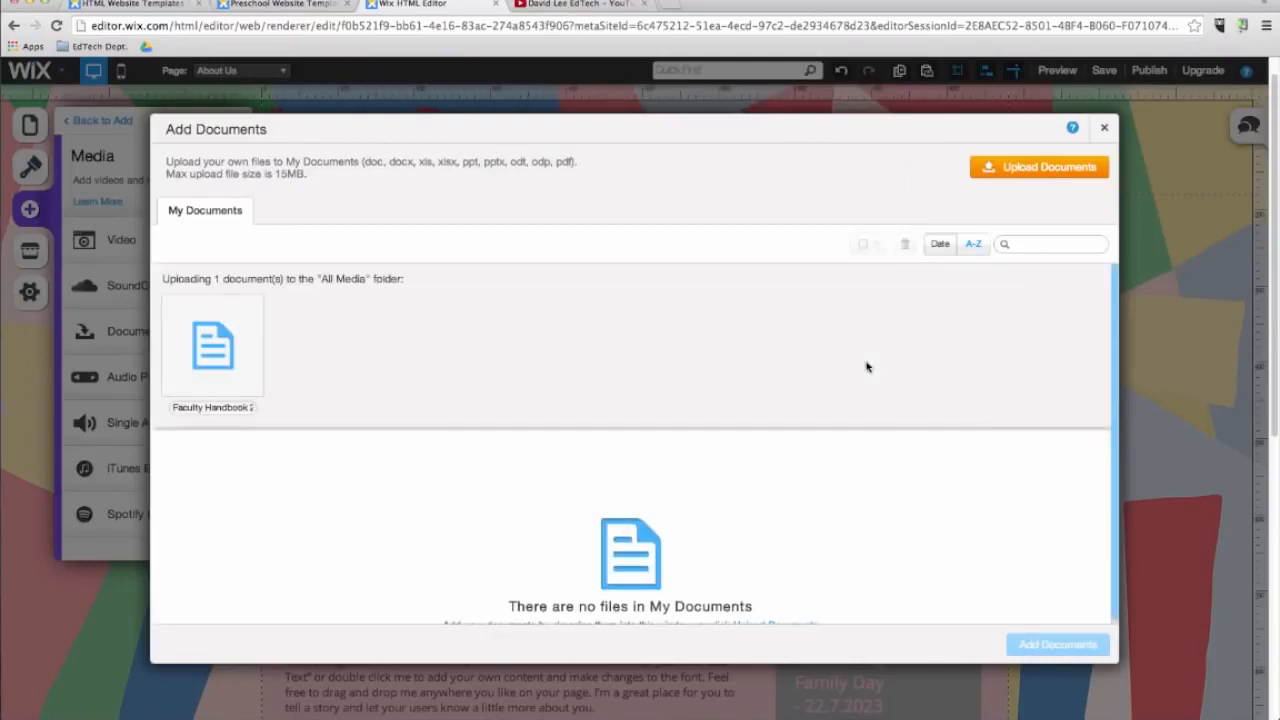
left_click(258, 347)
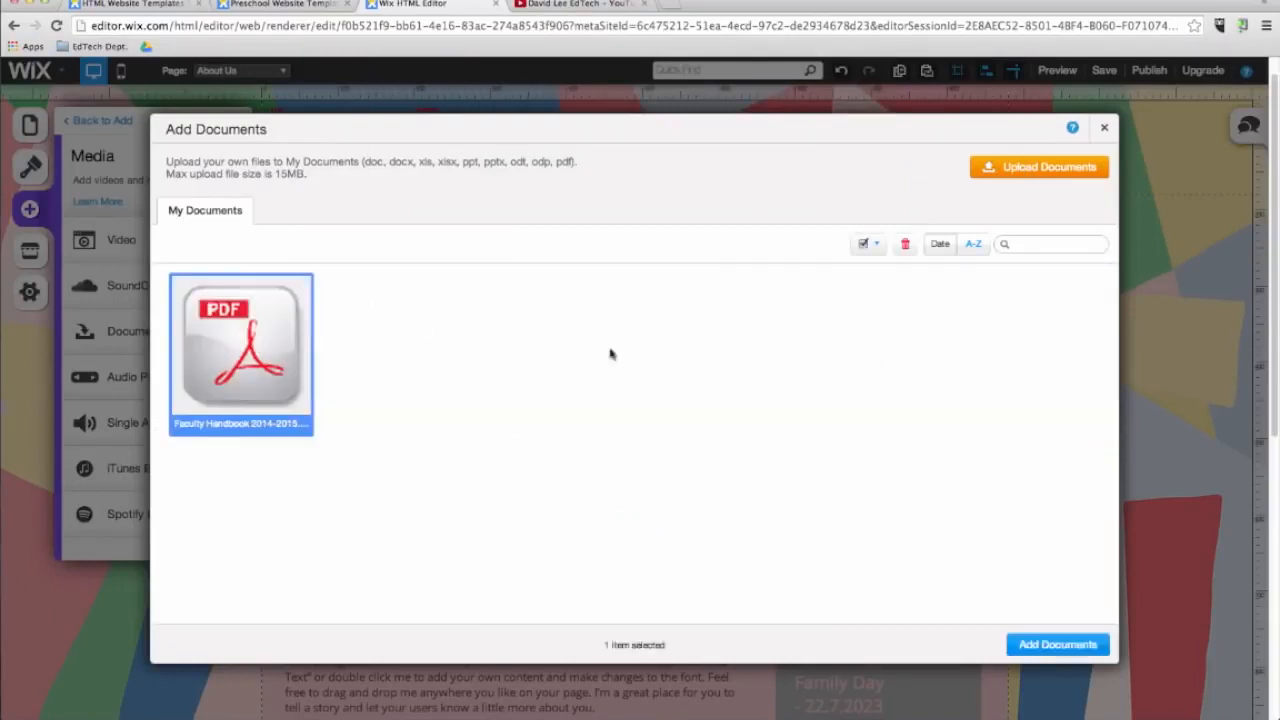
left_click(1024, 645)
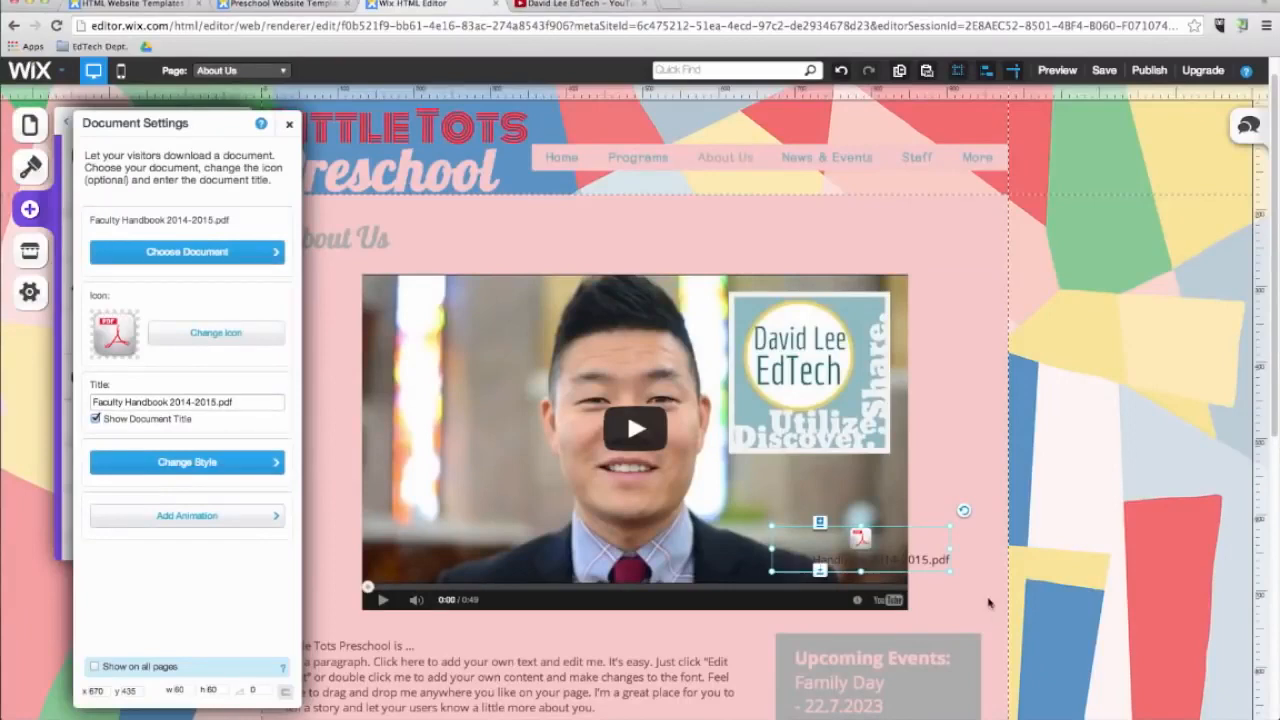
Move the Faculty Handbook document link below the video, above the Upcoming Events box.
scroll(985, 598, "down", 5)
left_click(654, 454)
left_click_drag(567, 374, 568, 408)
left_click_drag(826, 312, 841, 402)
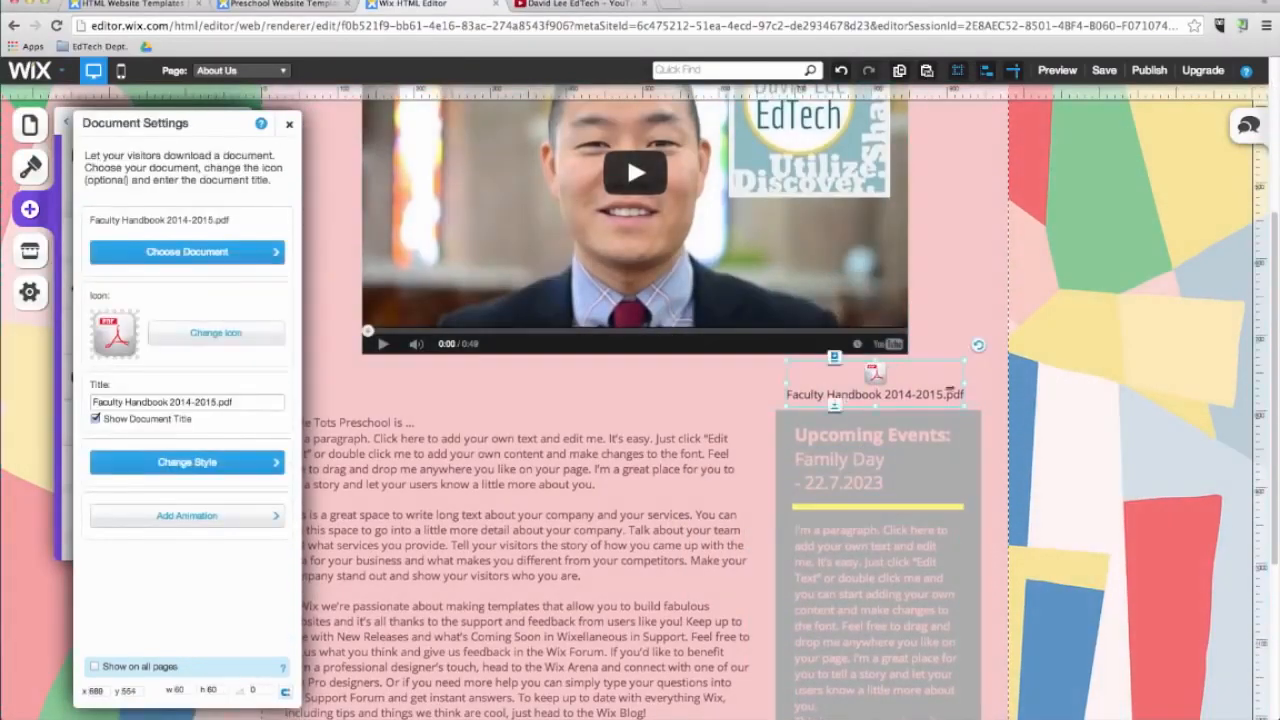
left_click(982, 378)
scroll(746, 346, "up", 5)
scroll(823, 444, "down", 5)
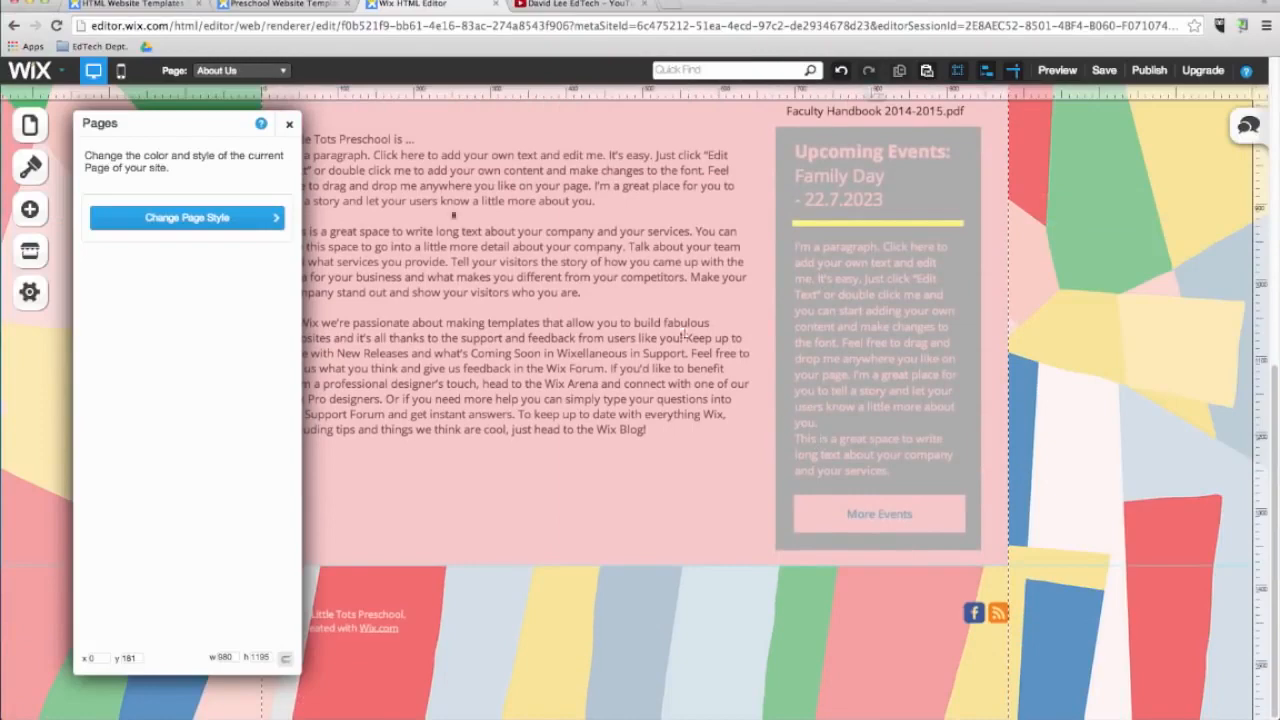
Lengthen the paragraph text block downward and save the site.
left_click(289, 123)
left_click_drag(414, 383, 431, 609)
scroll(431, 609, "down", 4)
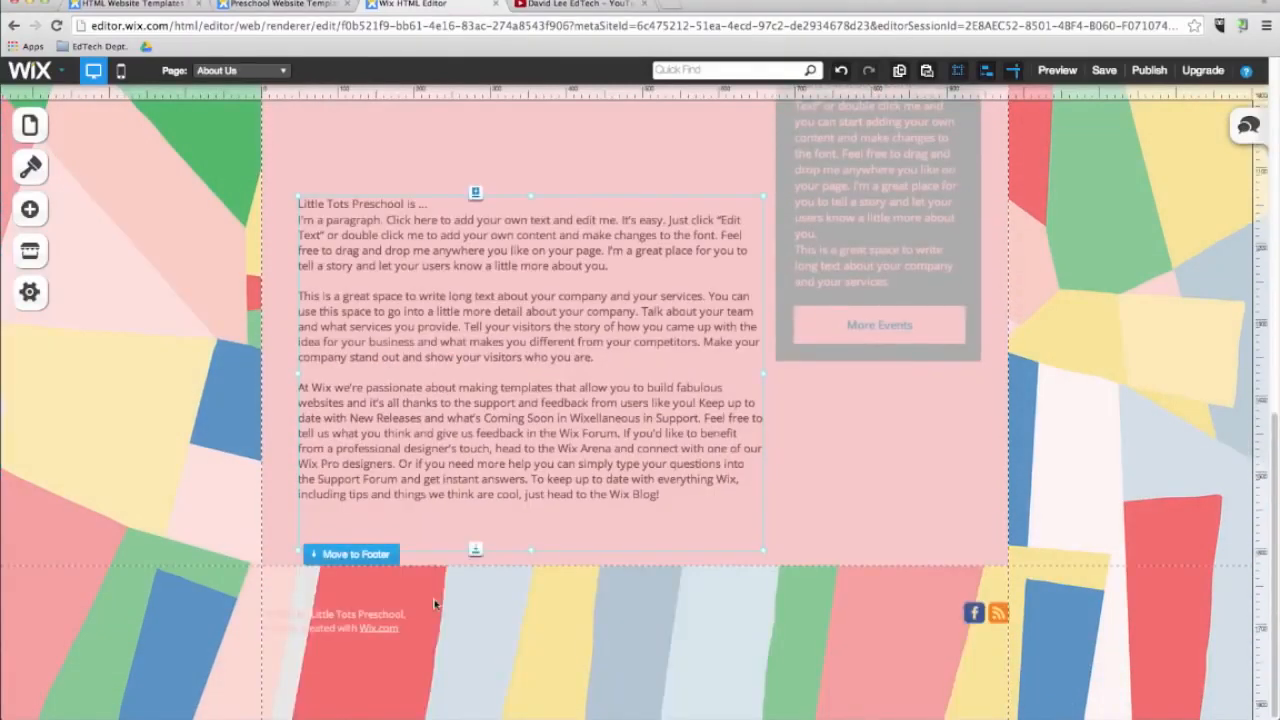
left_click(1104, 71)
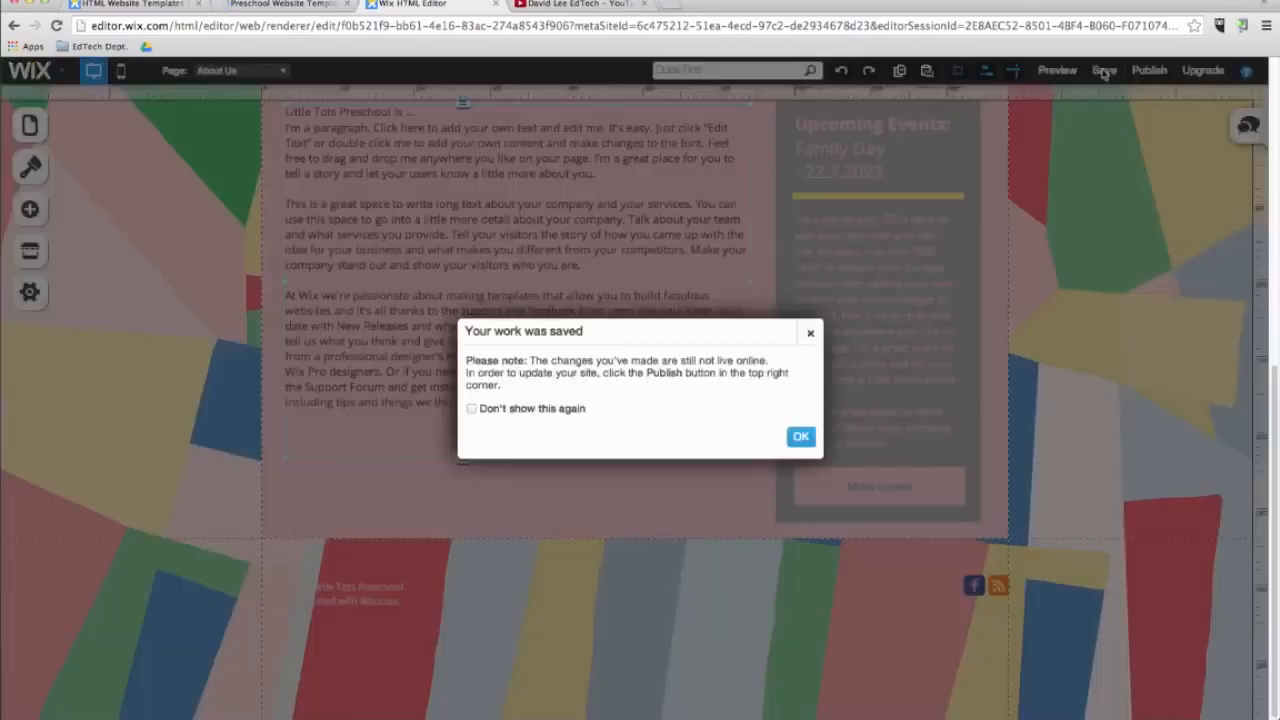
left_click(801, 437)
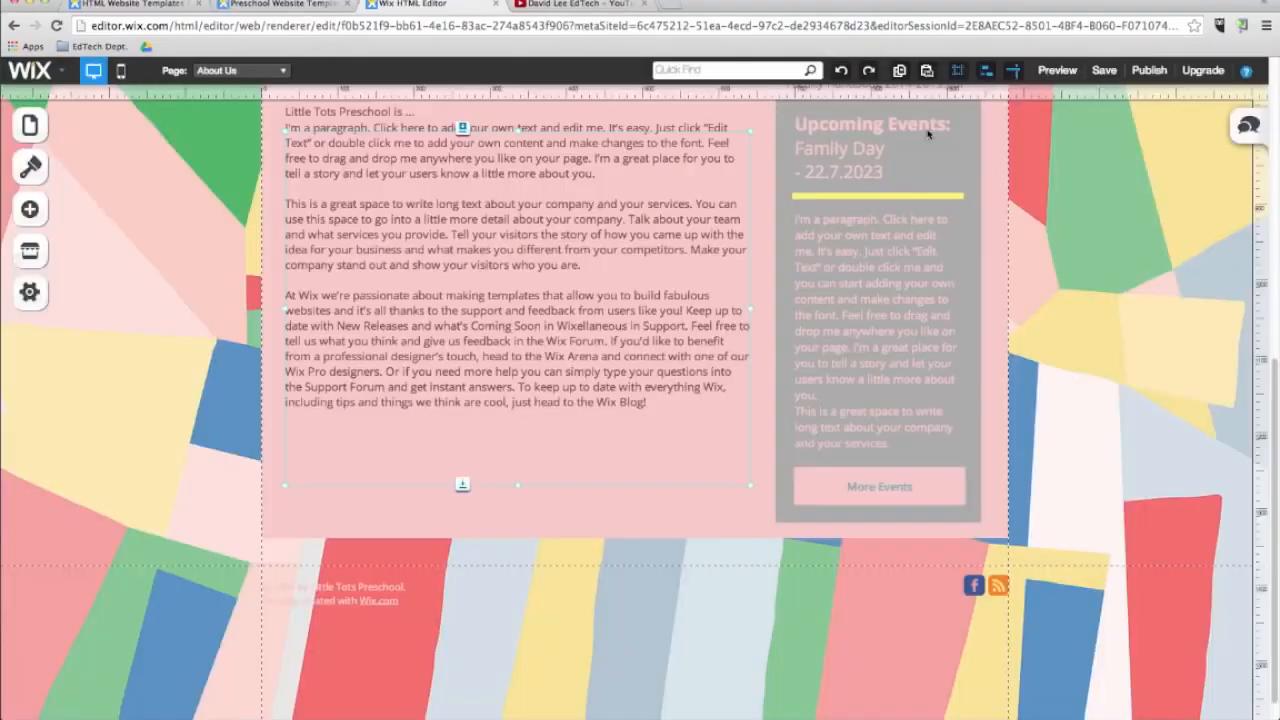
Add a box shape covering the paragraph text area and send it backward behind the text.
left_click(24, 209)
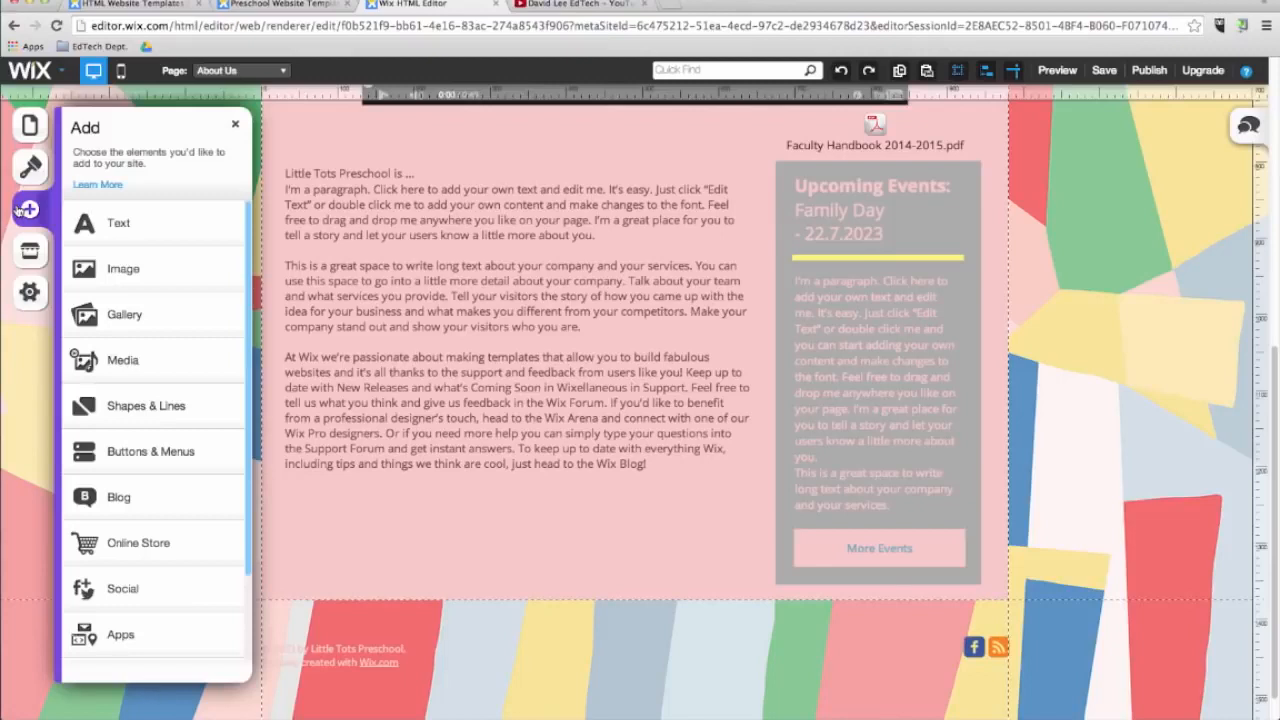
left_click(157, 411)
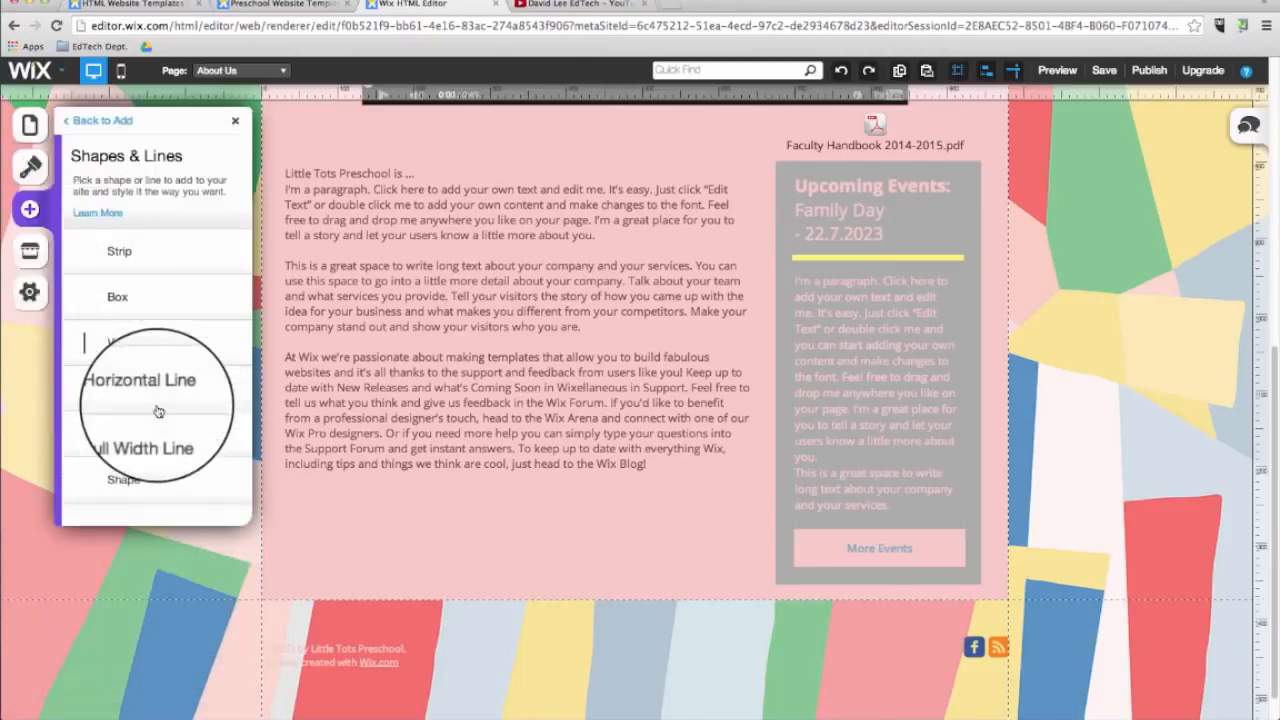
left_click(120, 297)
left_click_drag(809, 506, 362, 248)
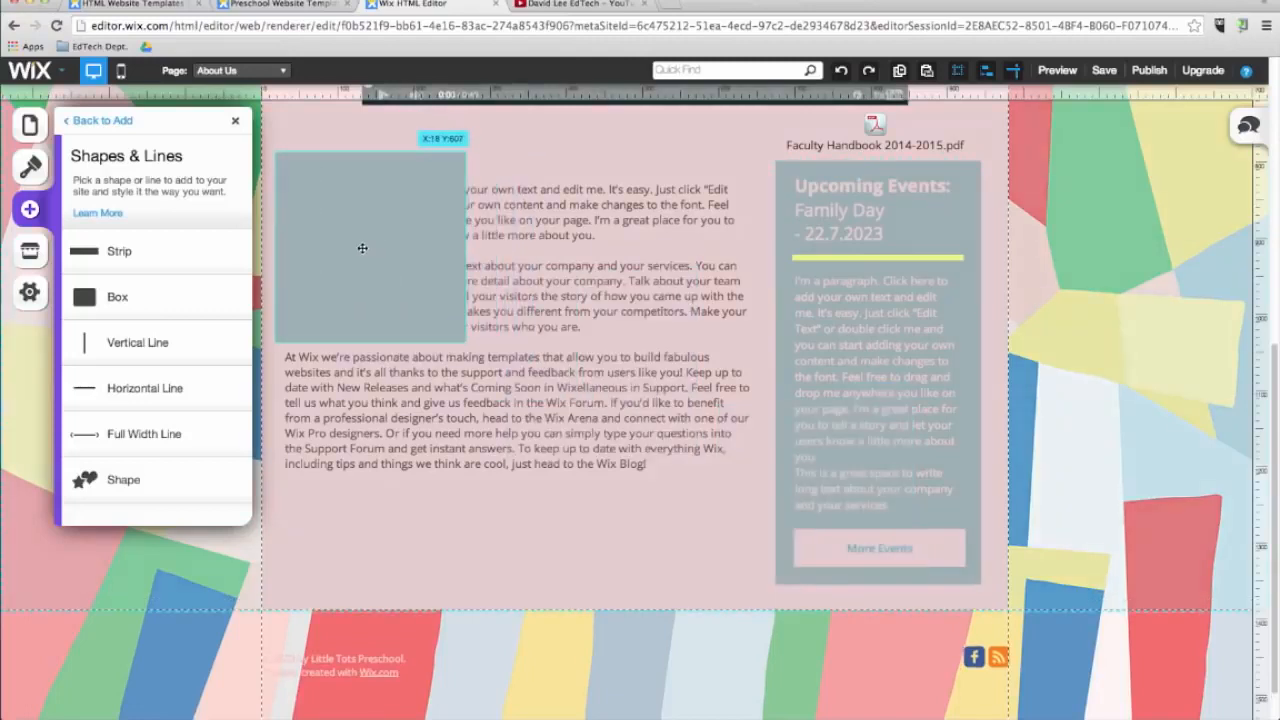
left_click_drag(465, 342, 759, 510)
right_click(551, 418)
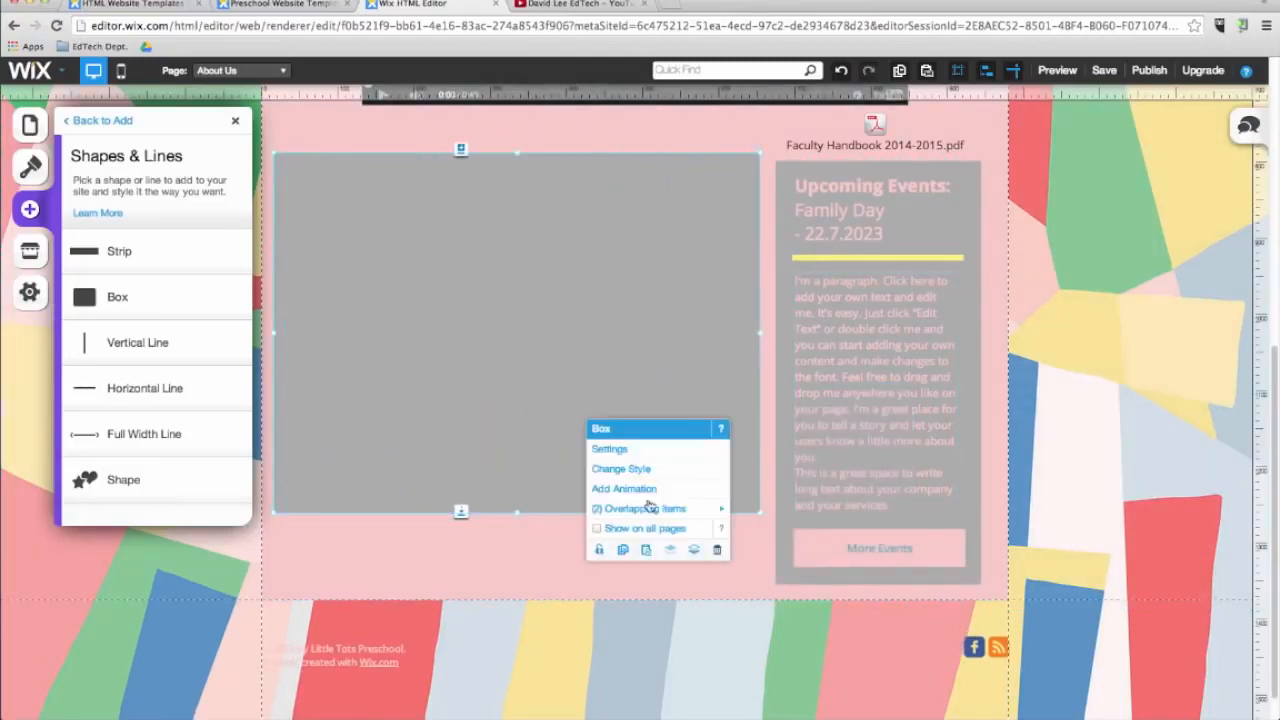
left_click(693, 553)
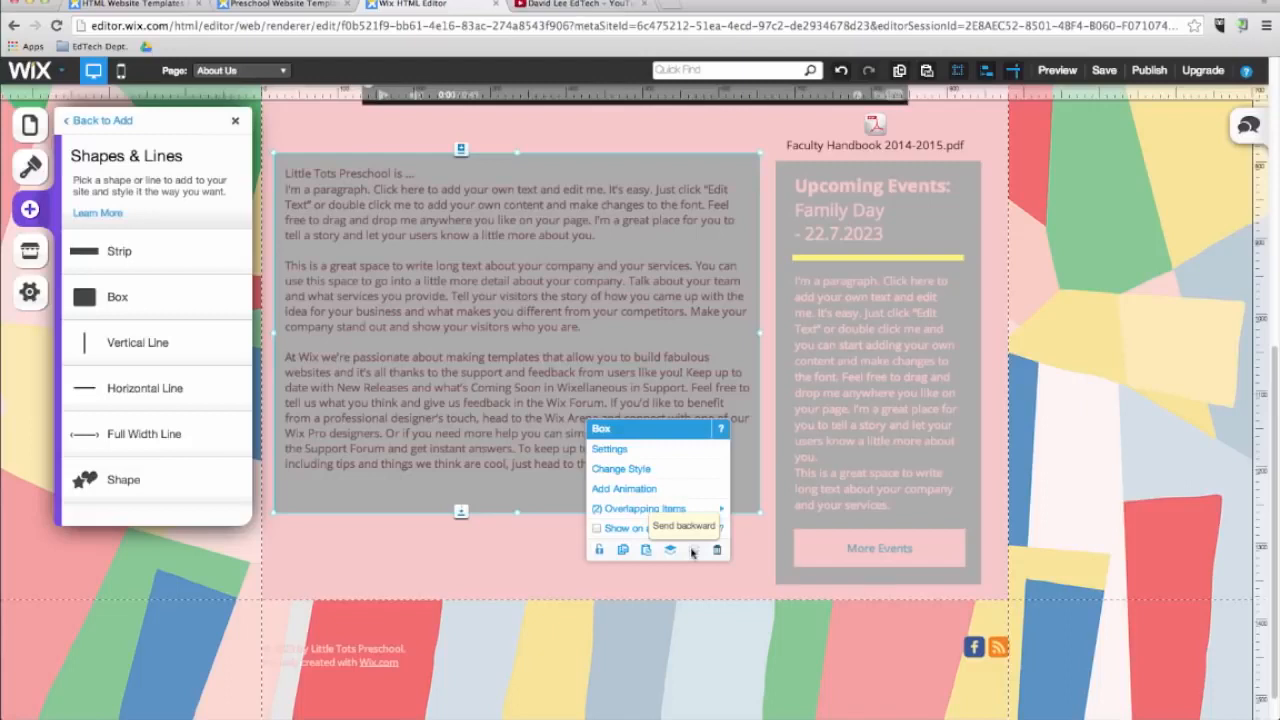
Reposition the paragraph inside the box and change the paragraph text colour to white.
left_click_drag(540, 166, 551, 174)
left_click_drag(509, 295, 522, 303)
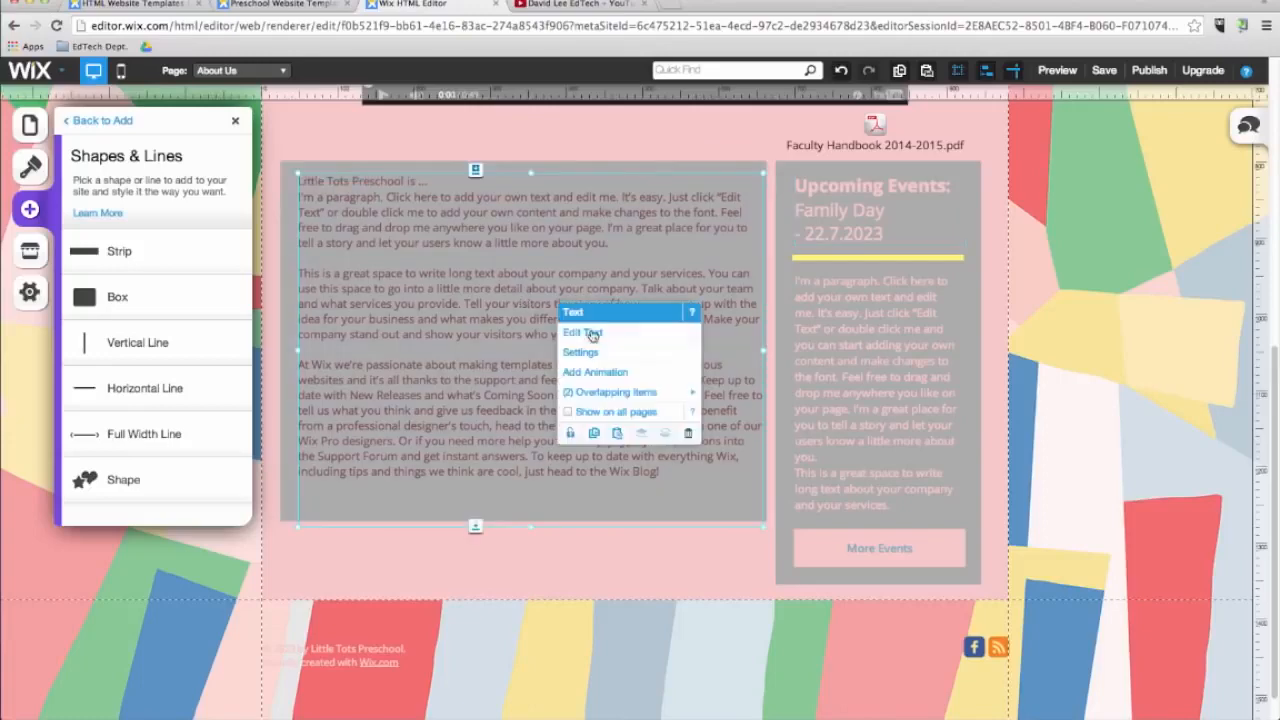
left_click(592, 336)
left_click(587, 135)
left_click(660, 190)
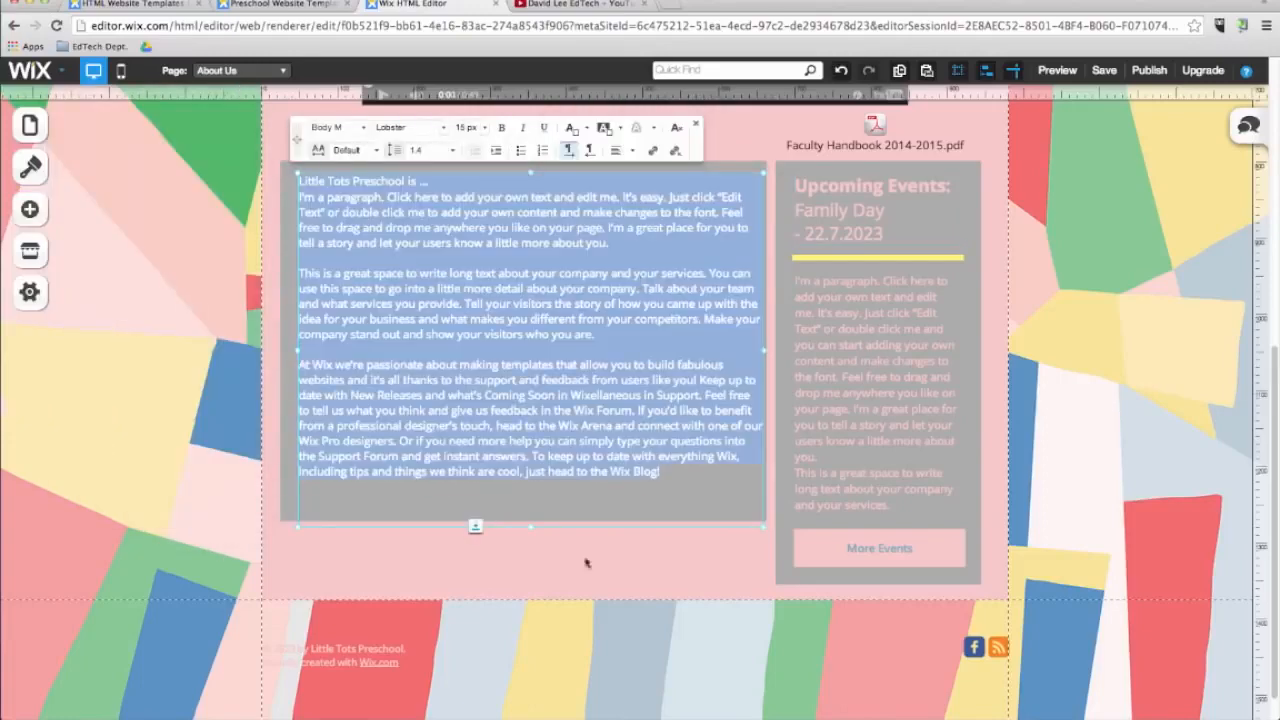
left_click(543, 588)
left_click(152, 303)
scroll(152, 303, "up", 5)
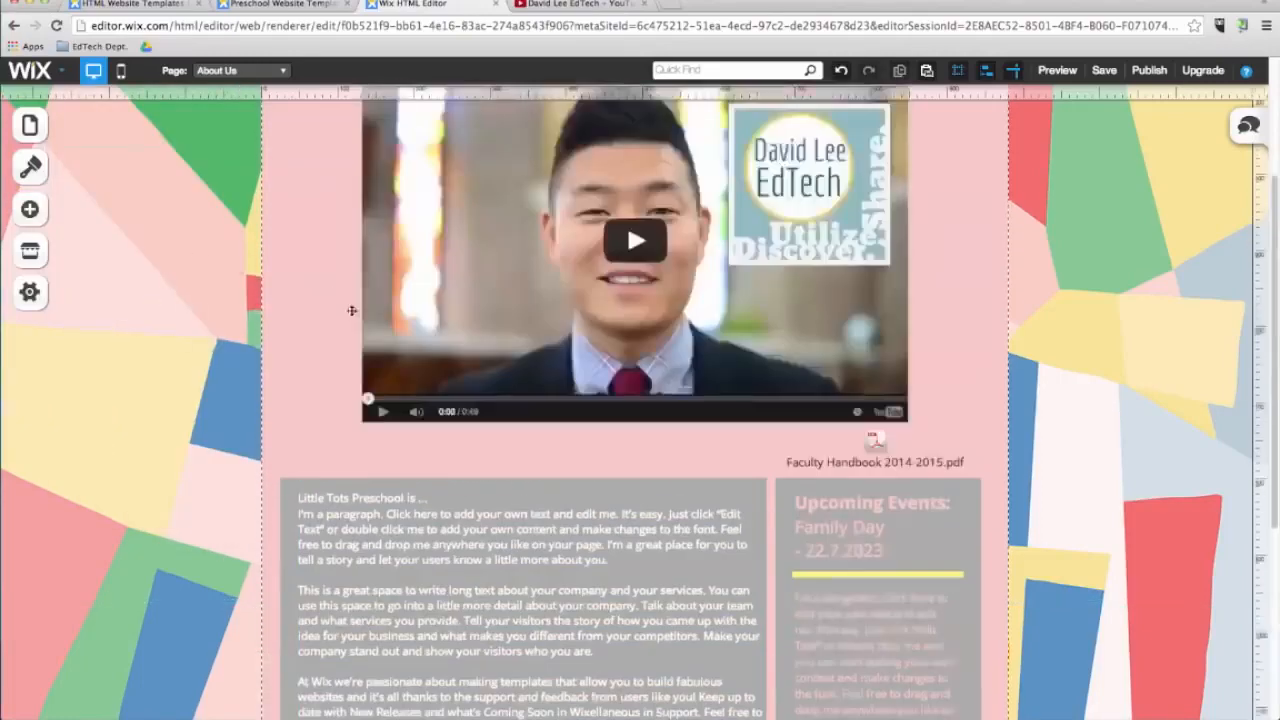
Add an arrow image button and place it at the top right of the About Us section.
left_click(30, 208)
left_click(150, 455)
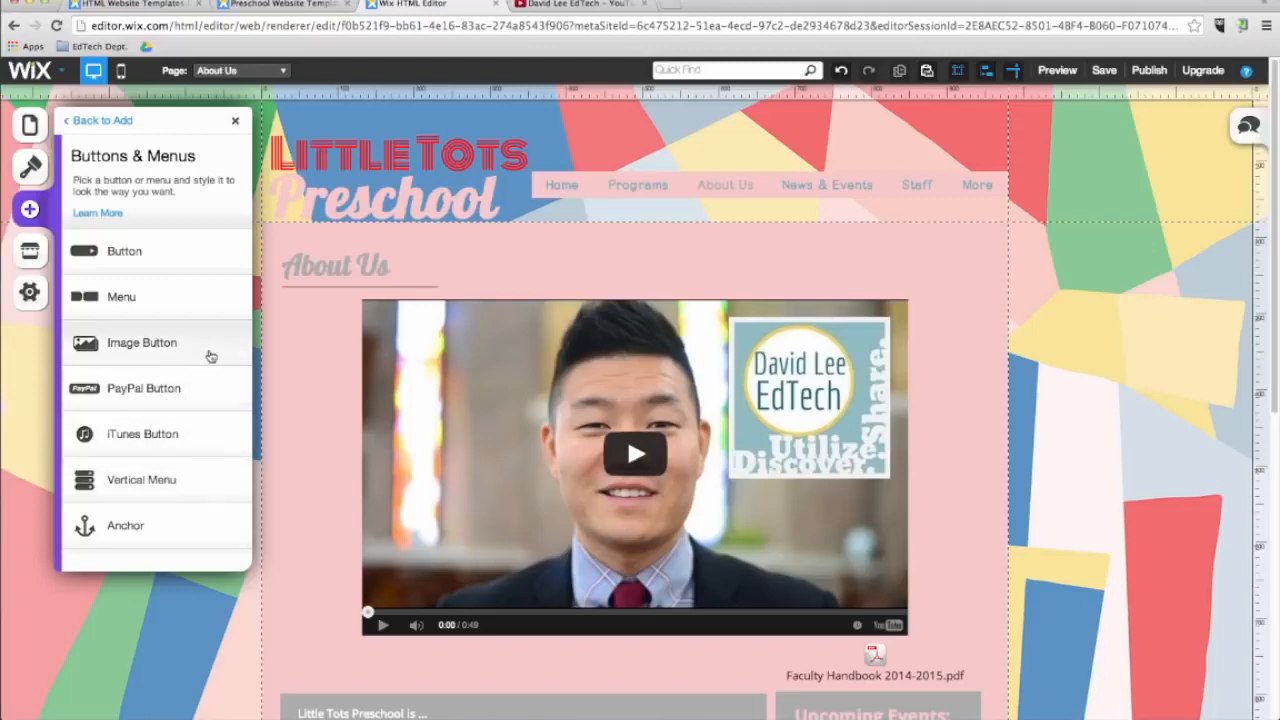
left_click(210, 356)
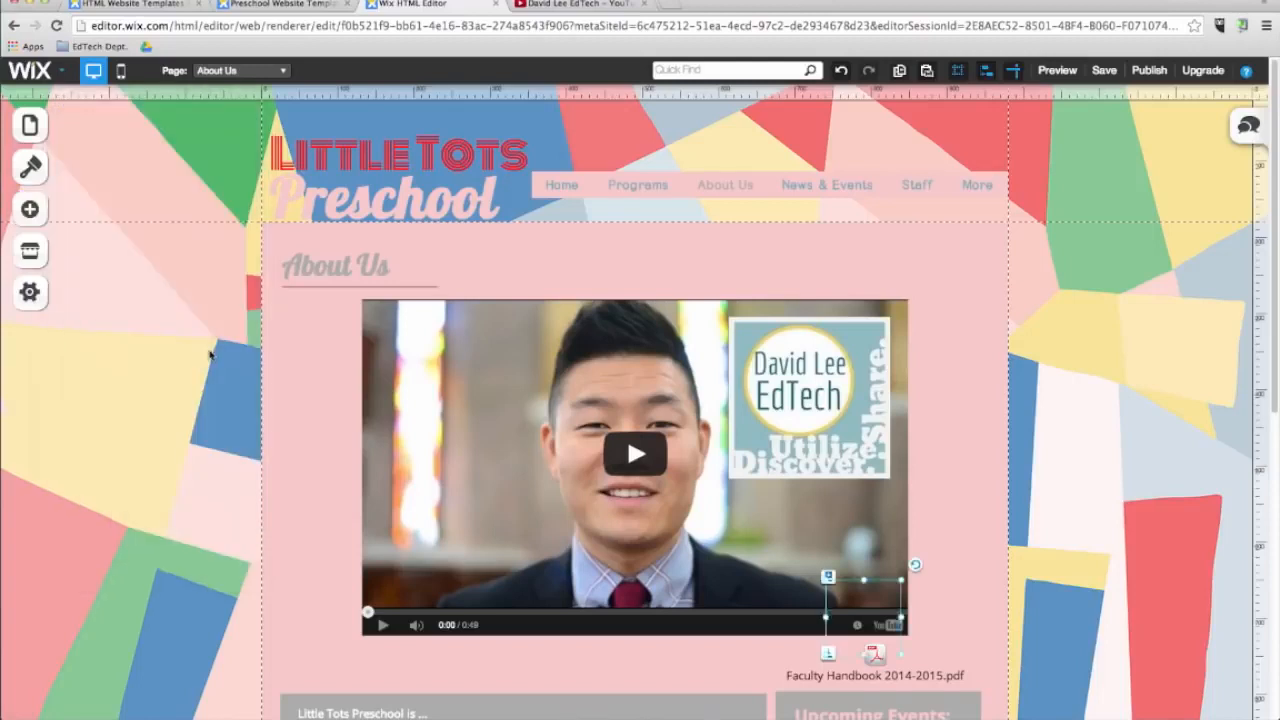
left_click_drag(921, 316, 946, 287)
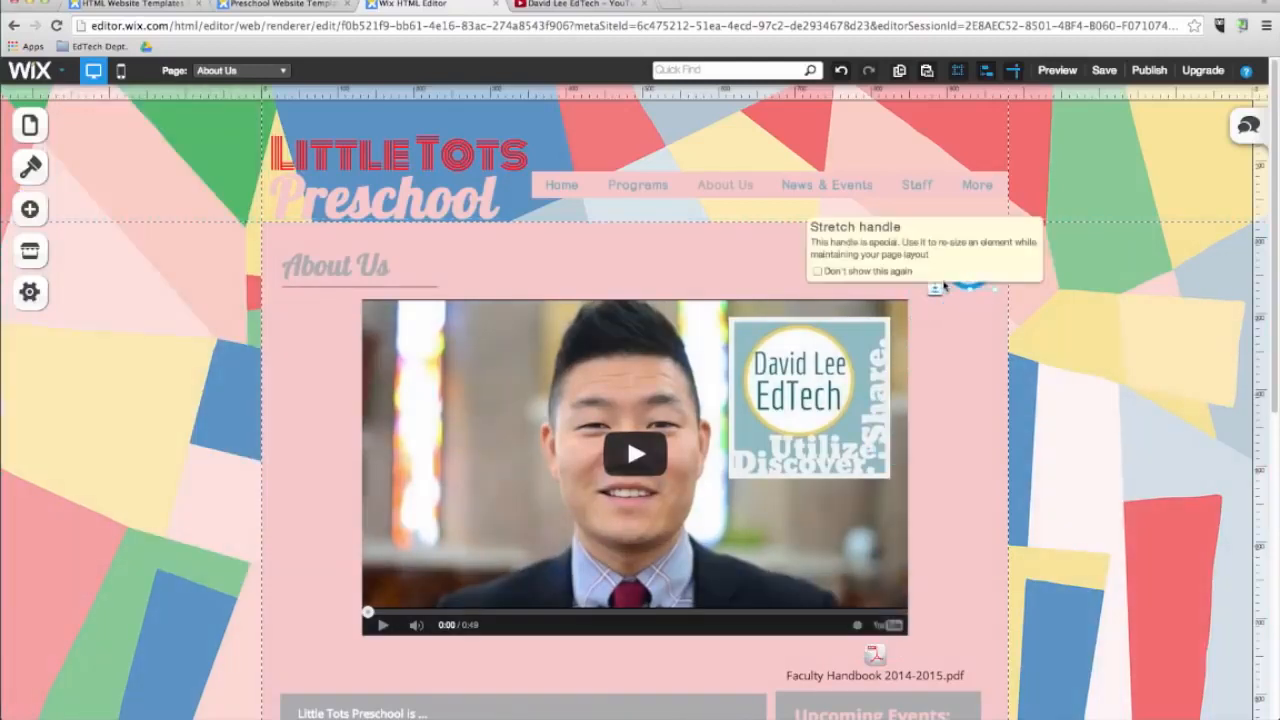
Link the arrow button to the News & Events page.
left_click(974, 264)
left_click(1032, 297)
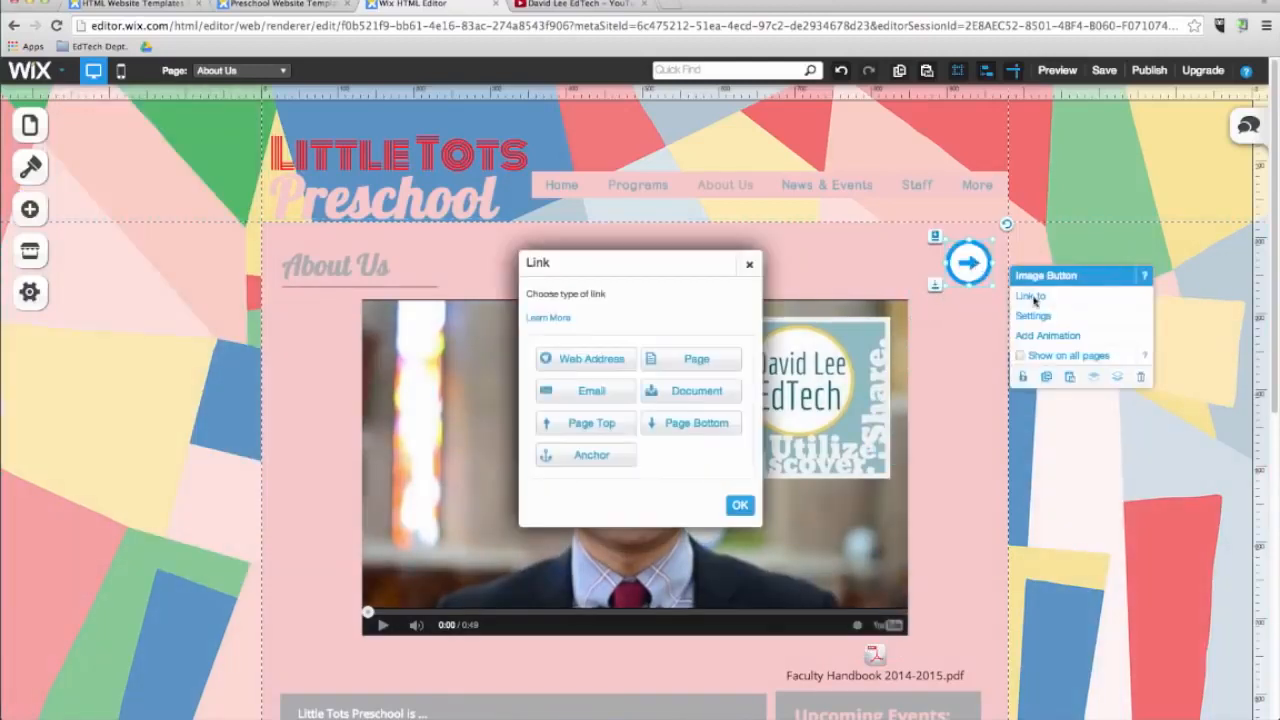
left_click(716, 360)
left_click(709, 394)
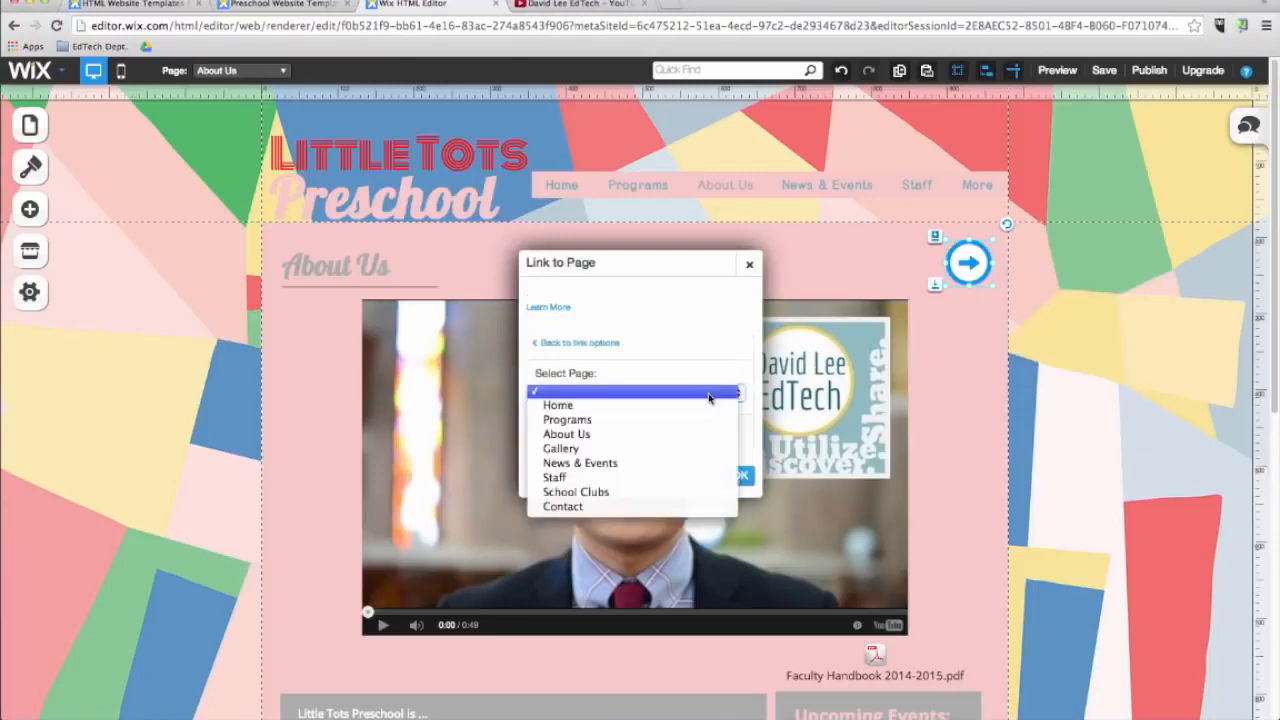
left_click(669, 463)
left_click(737, 476)
Preview the site, test the arrow button, and return to the editor's page list.
left_click(1058, 72)
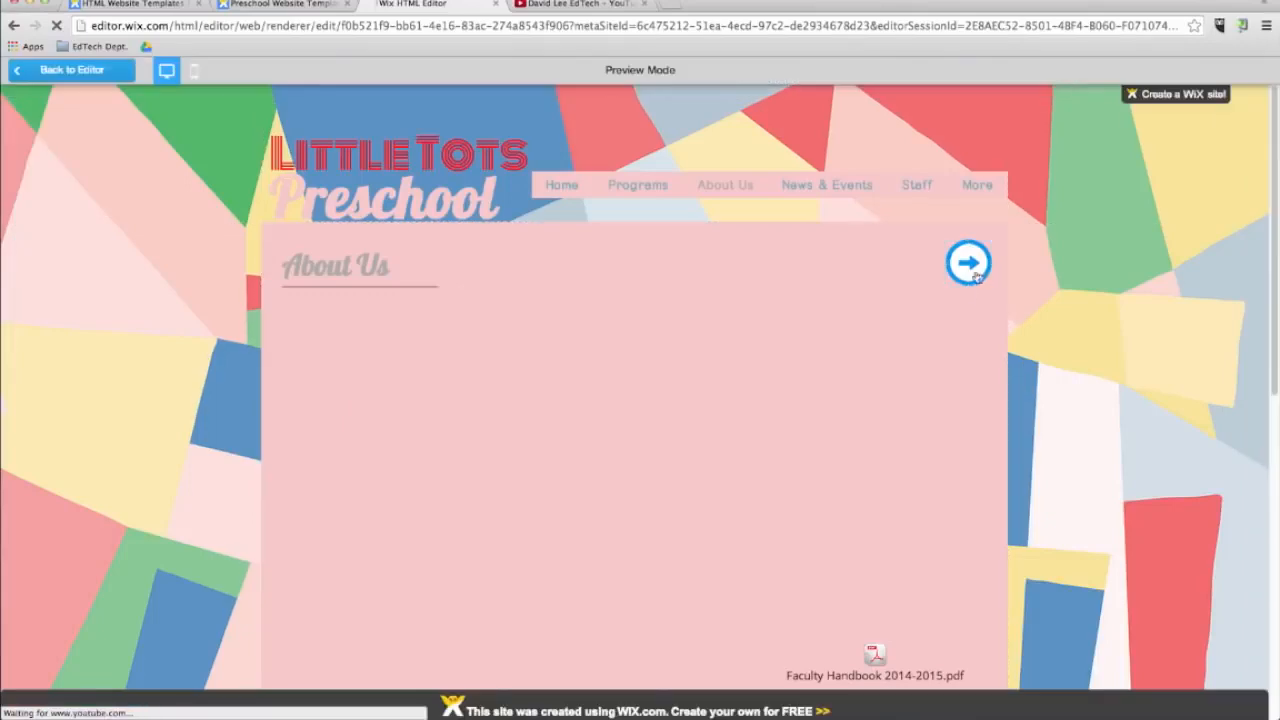
left_click(965, 265)
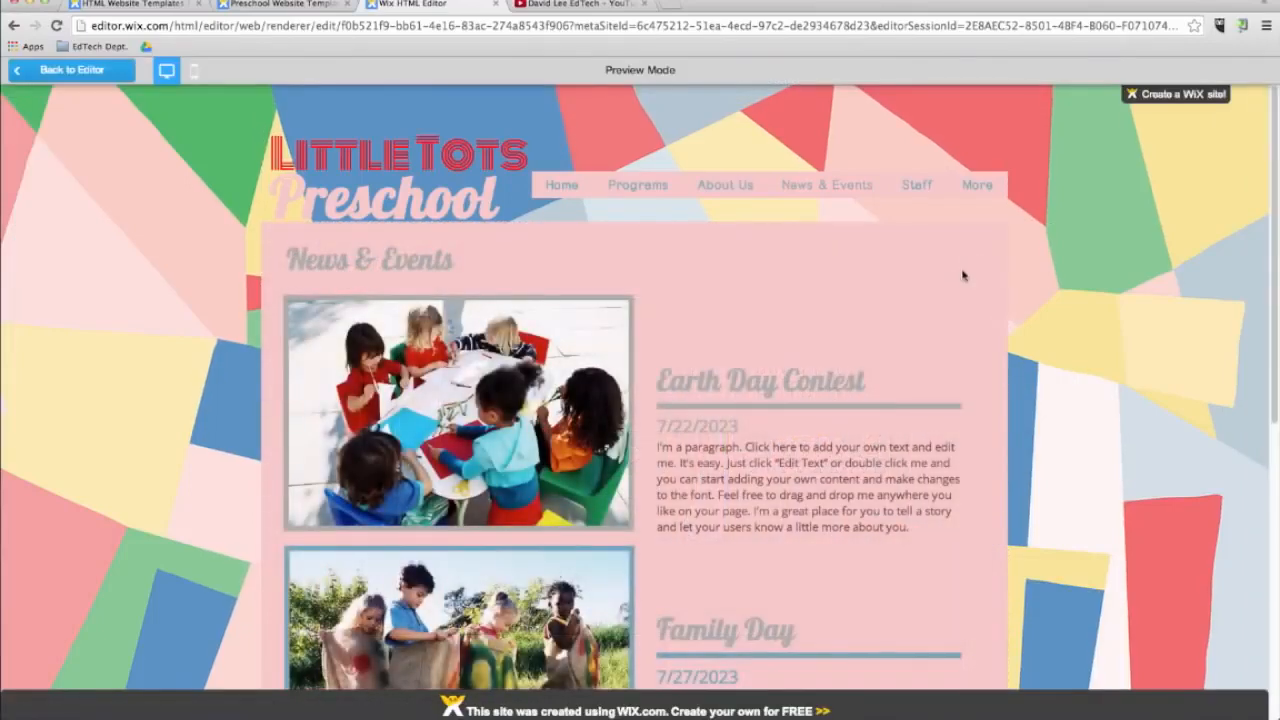
left_click(72, 70)
left_click(30, 125)
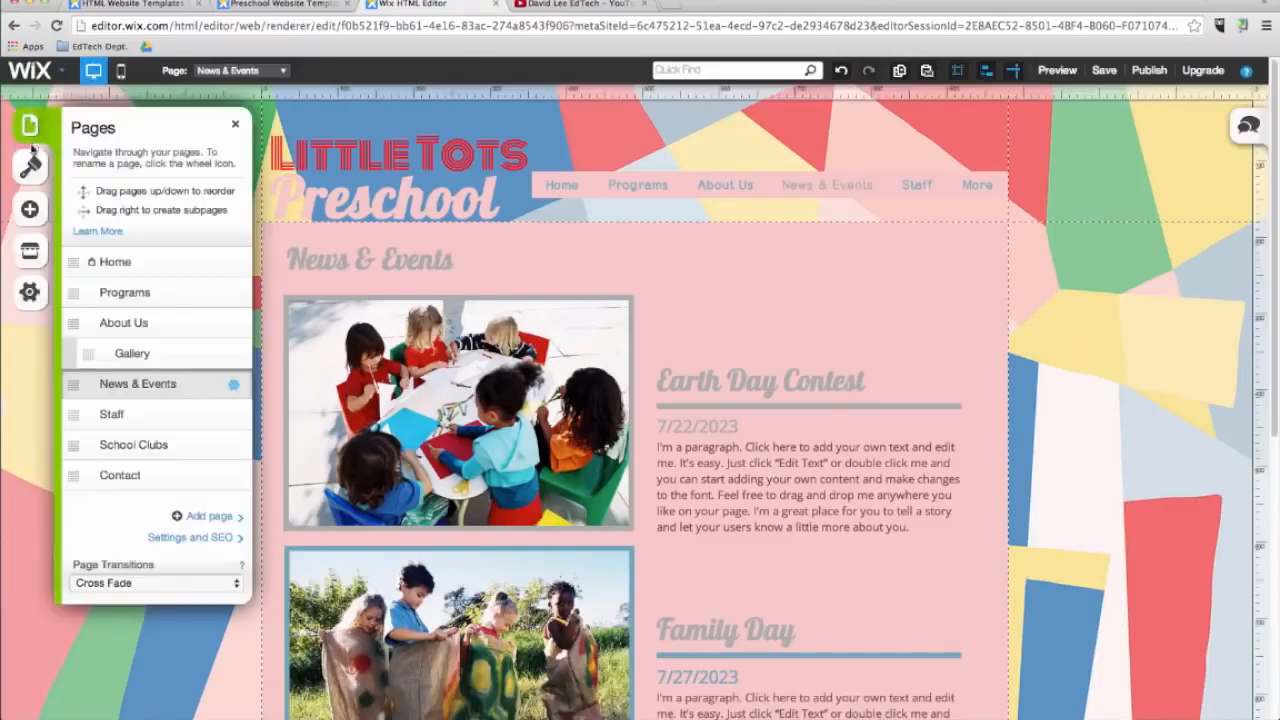
Add a new blank page named Blog.
left_click(218, 519)
left_click(491, 326)
type("Blog")
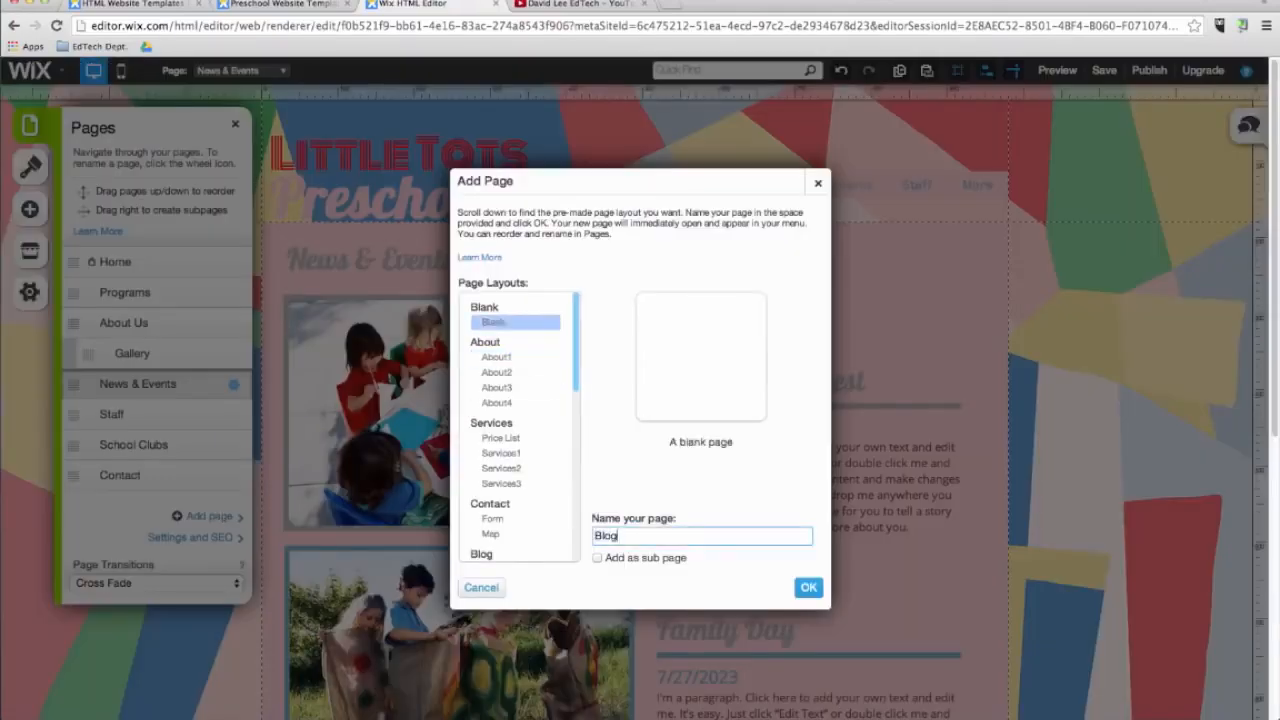
left_click(811, 588)
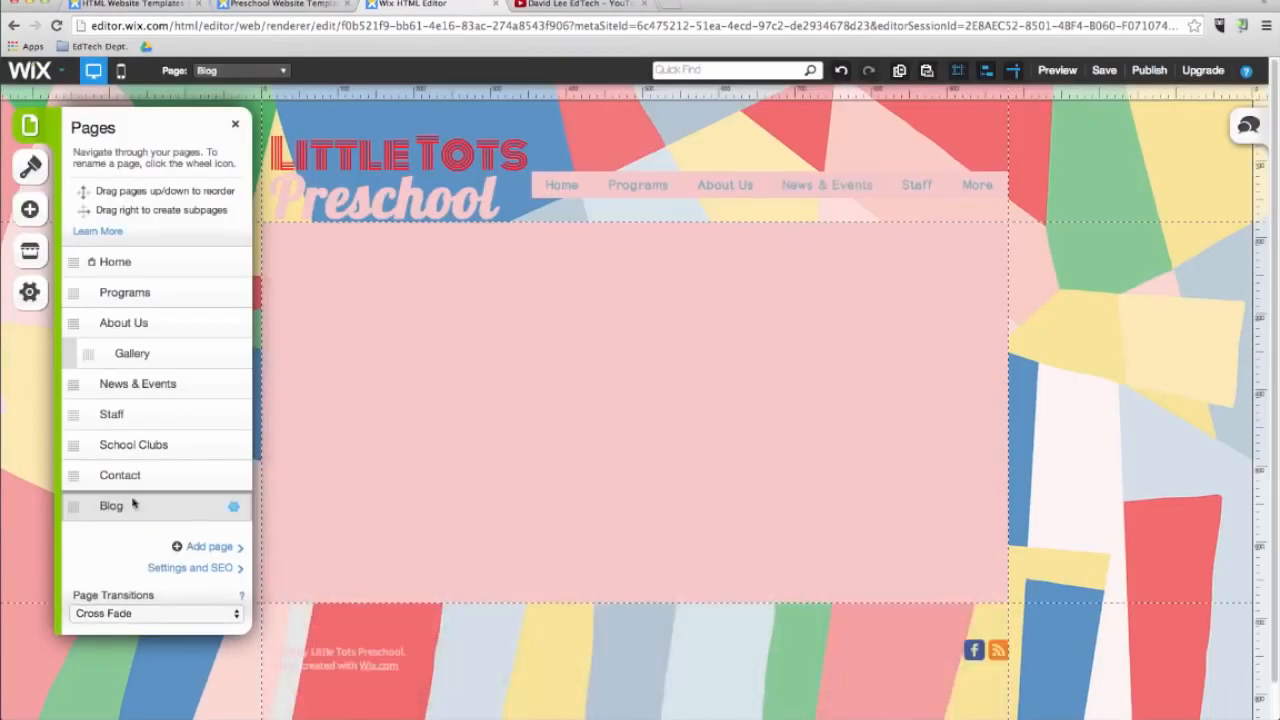
Move the Blog page above Contact in the page order and add blog elements to it.
left_click_drag(322, 491, 320, 478)
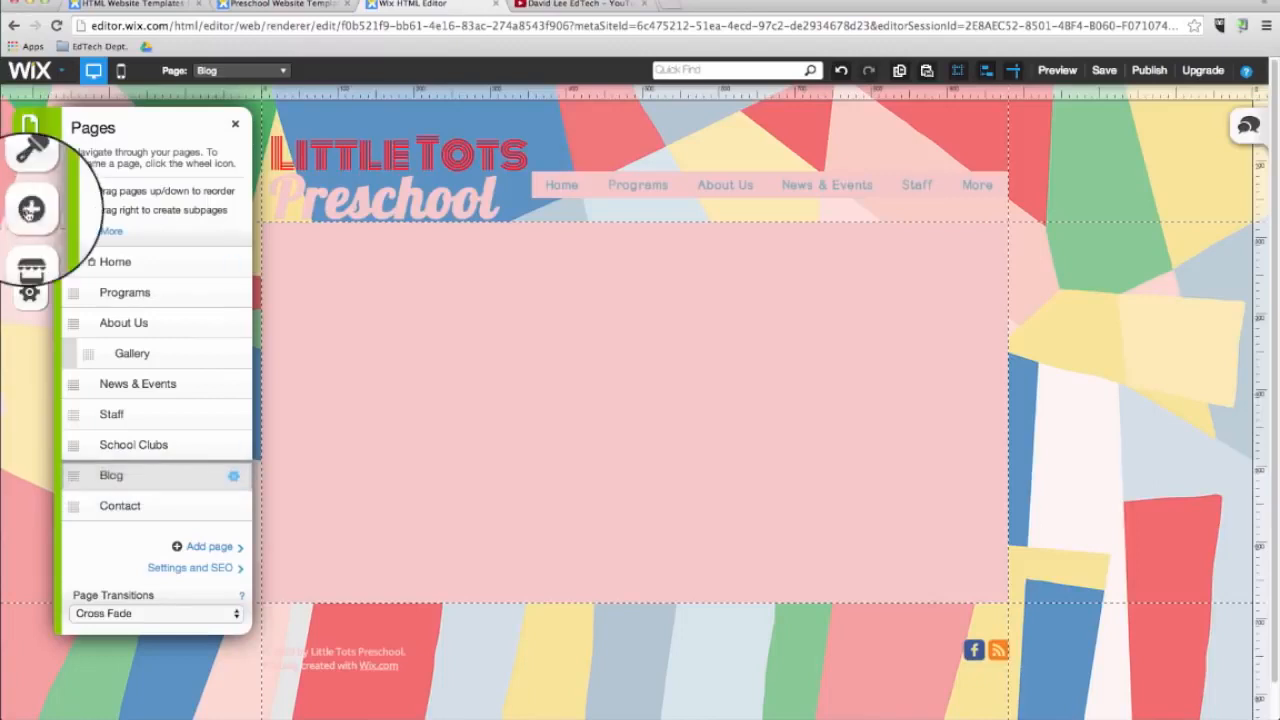
left_click(29, 210)
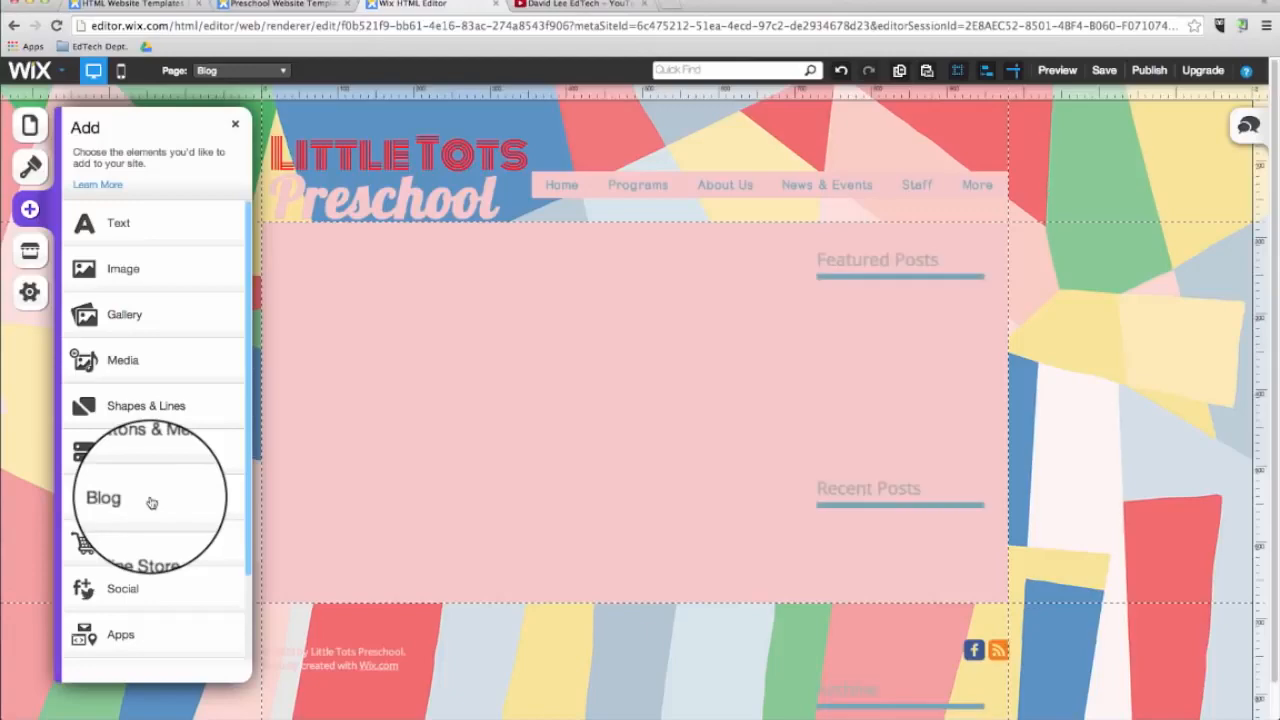
left_click(138, 492)
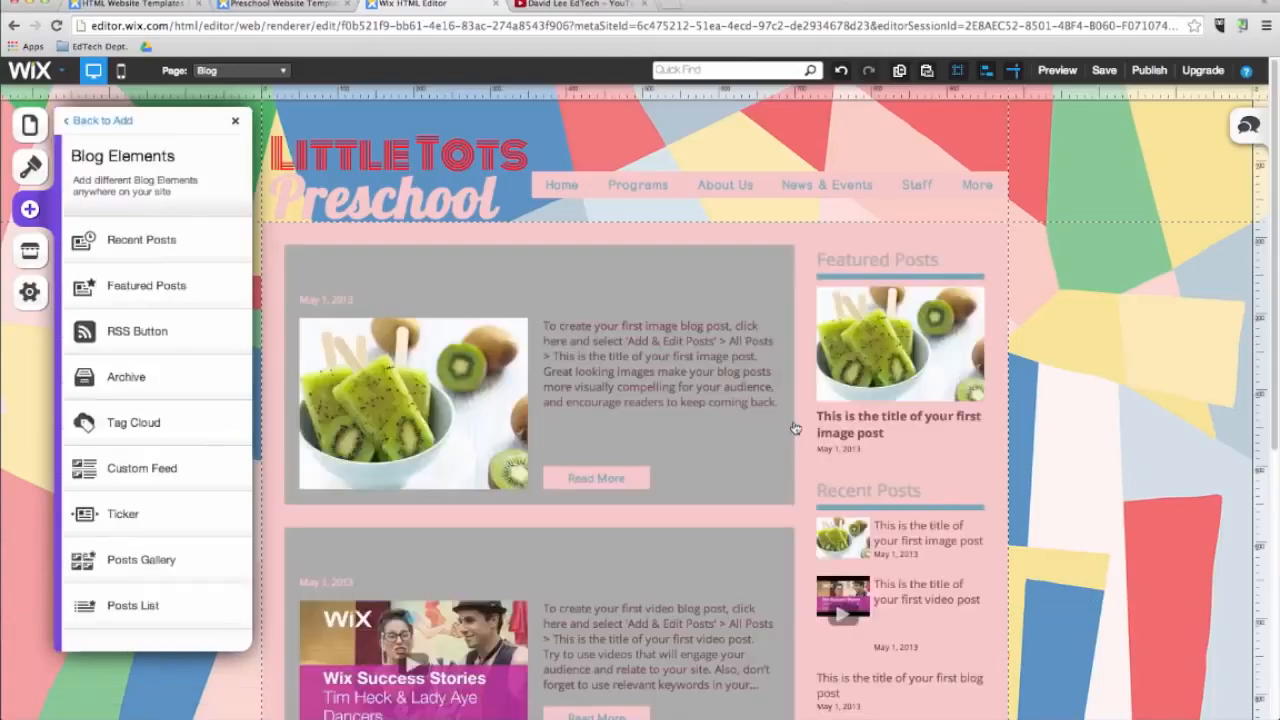
Open the blog's first image post for editing in the blog manager.
left_click(475, 277)
left_click(542, 303)
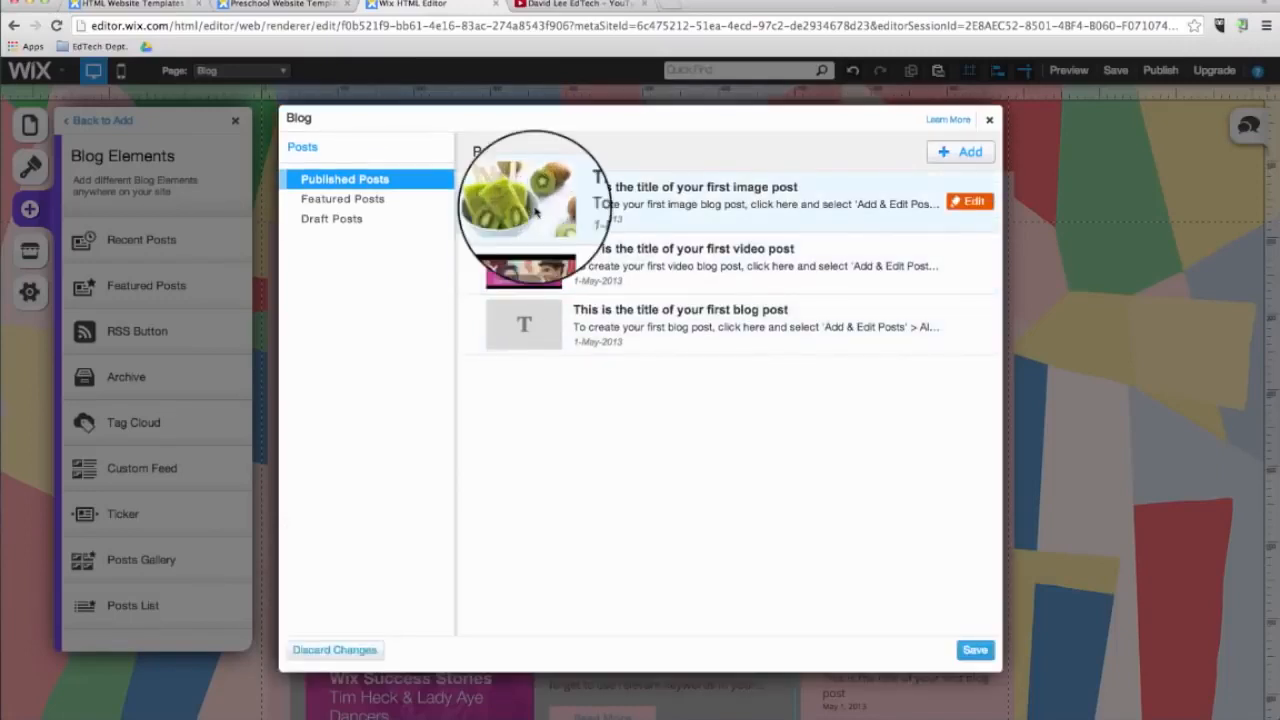
left_click(967, 210)
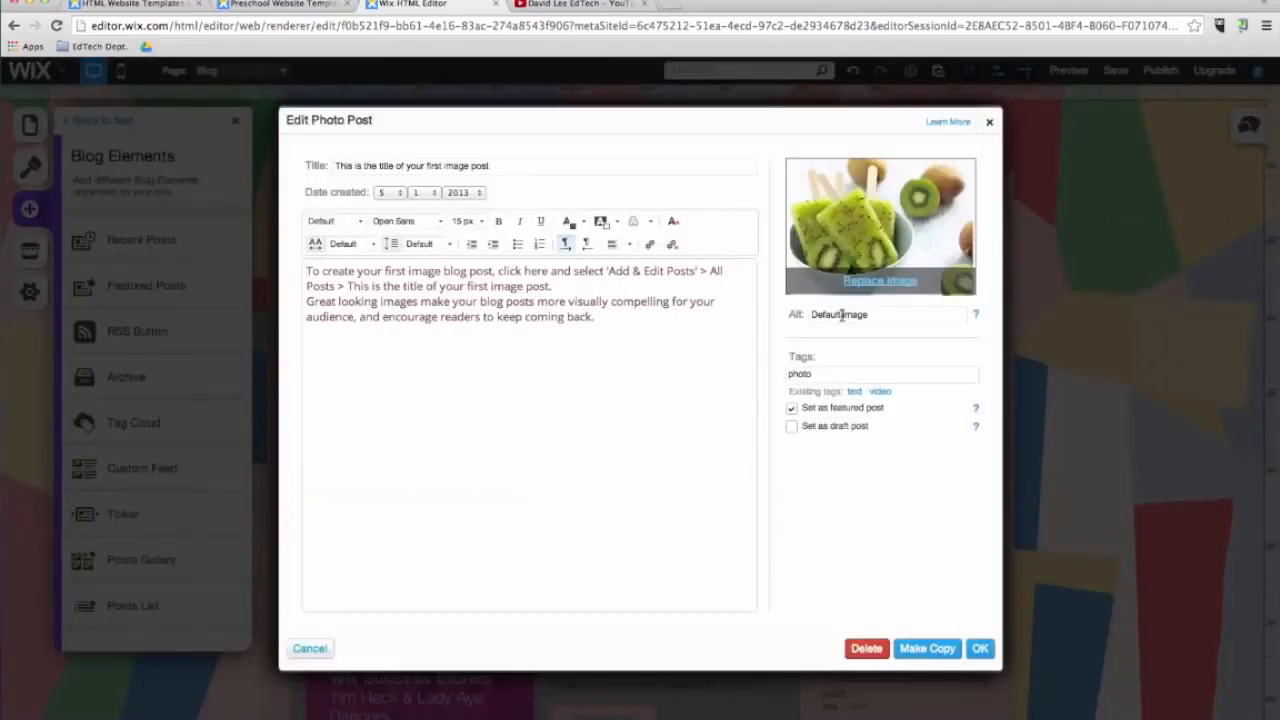
Replace the post's image with the Black Robot picture found by searching the free Wix images for children.
left_click(877, 284)
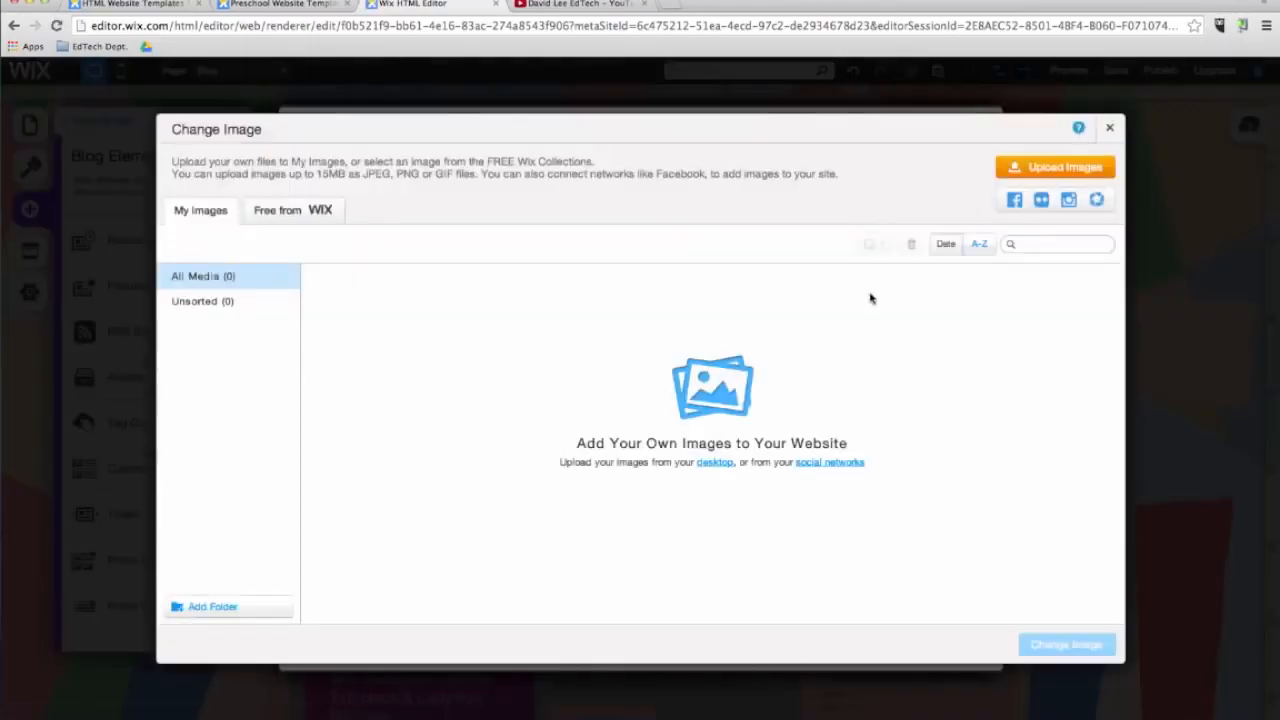
left_click(292, 210)
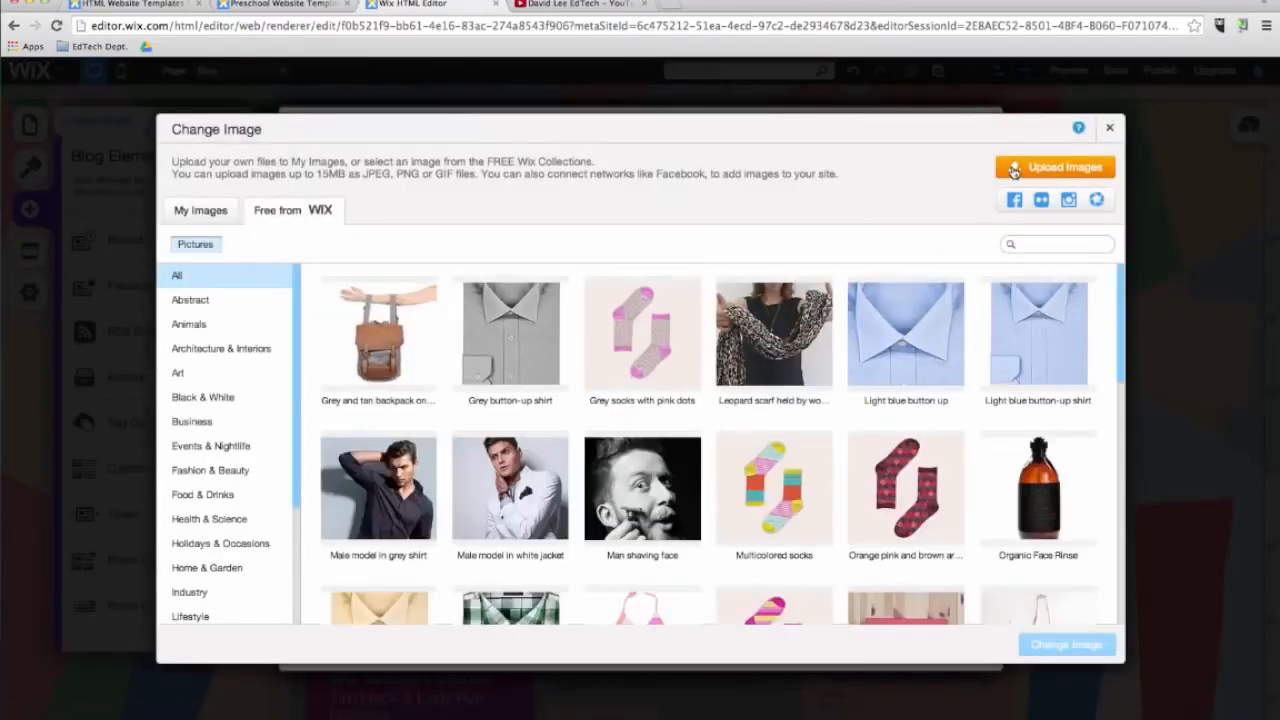
left_click(1041, 246)
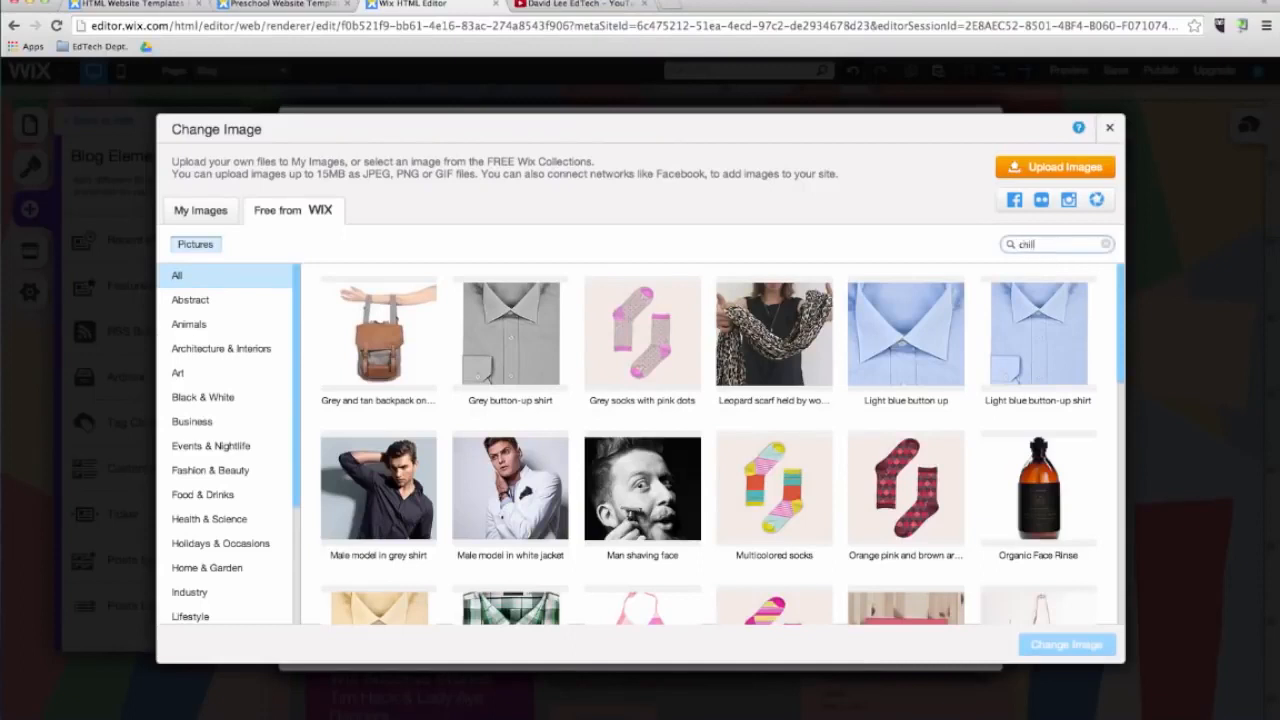
key("Return")
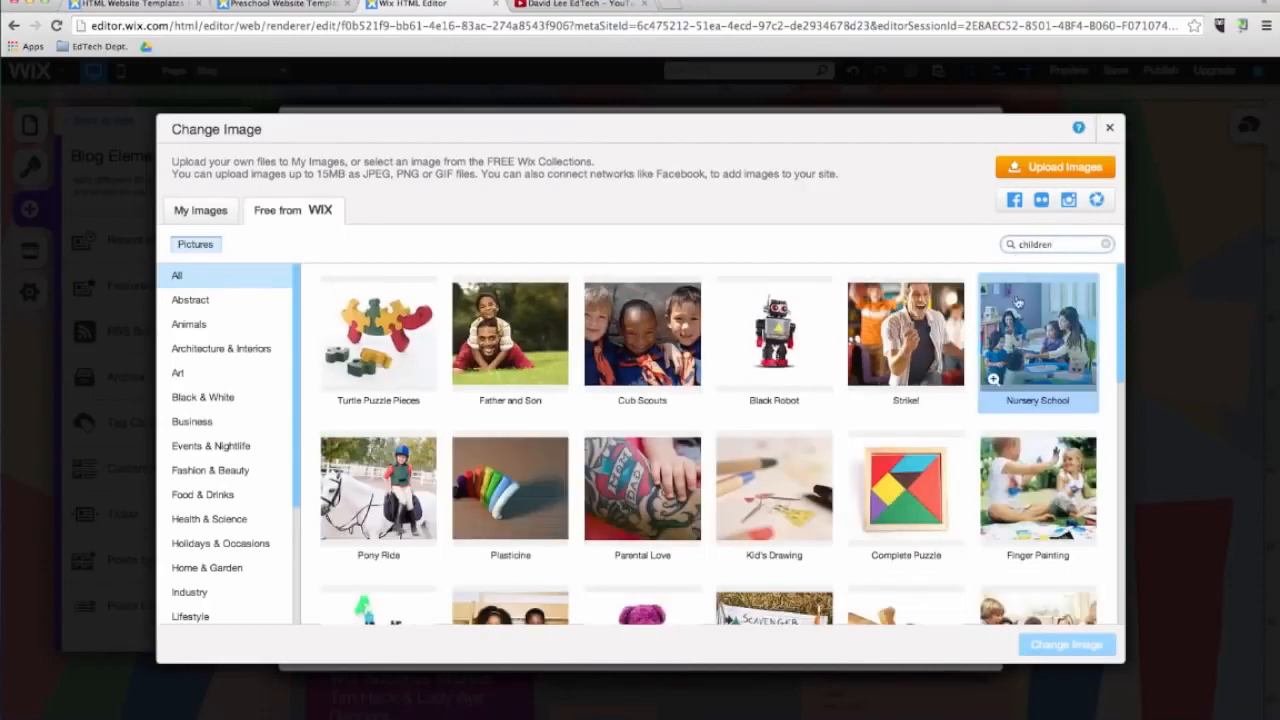
left_click(797, 338)
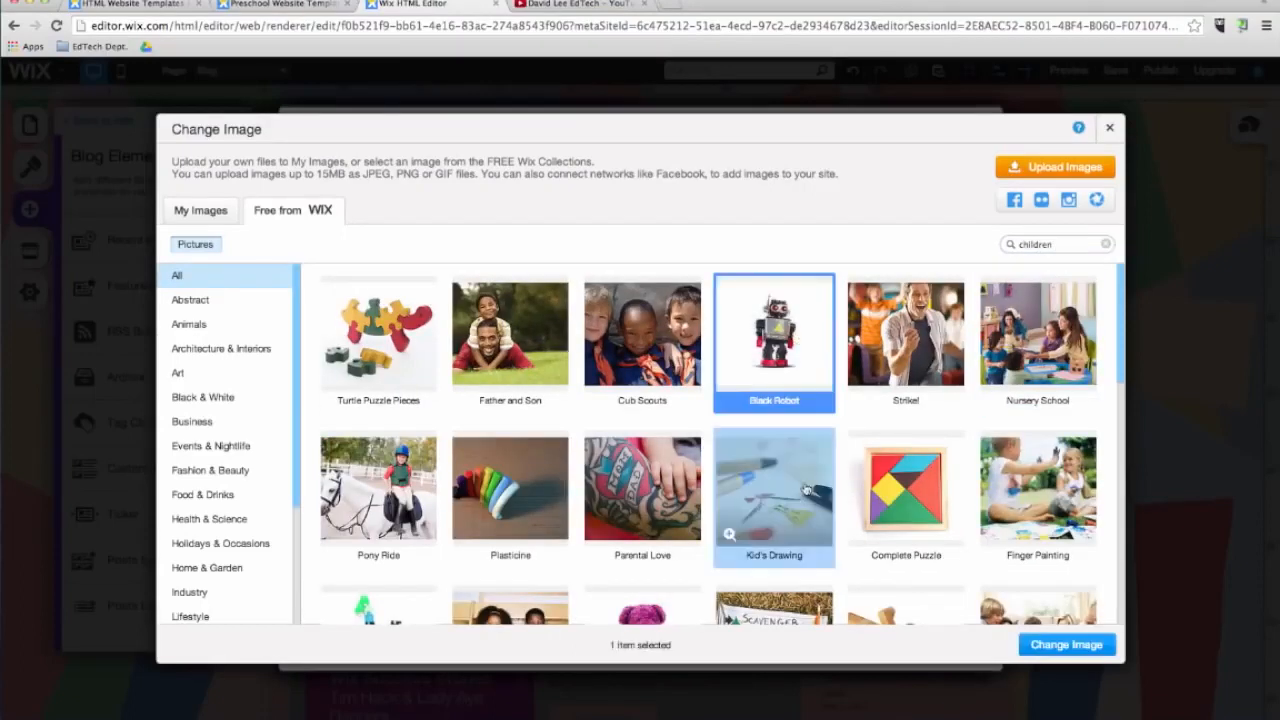
left_click(1064, 642)
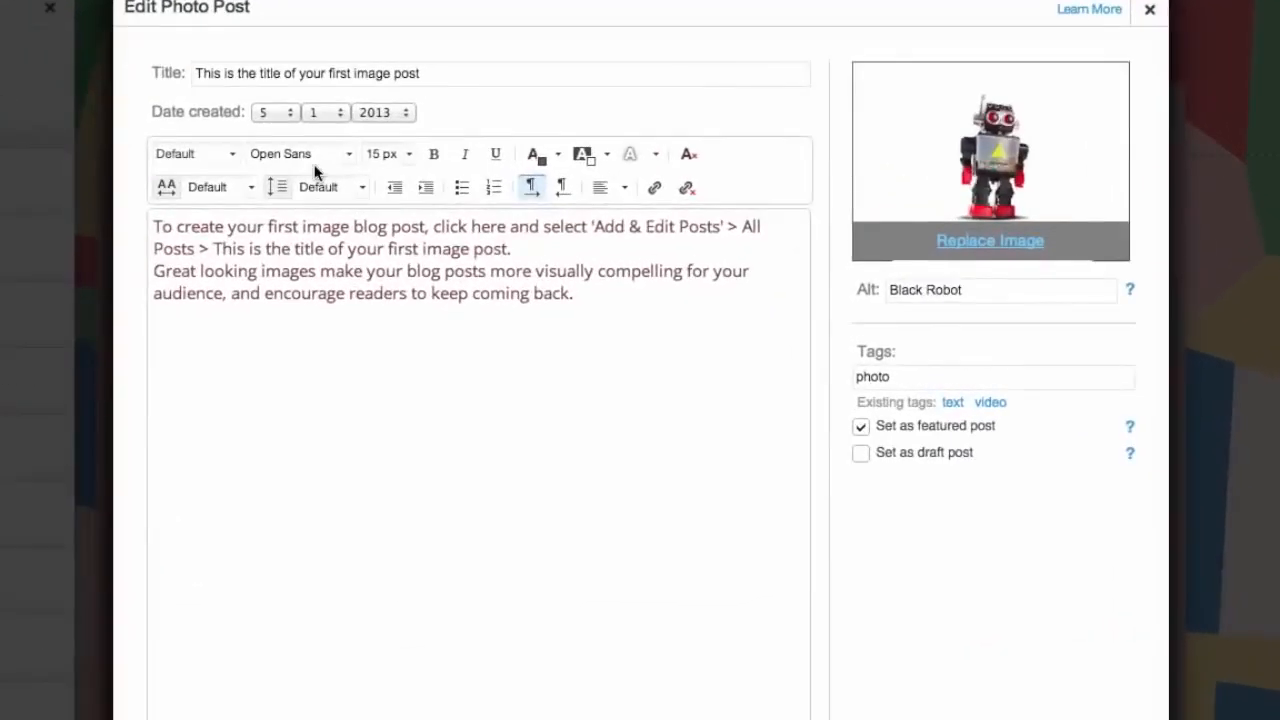
Title the post Robotics Club, replace its body with the robotics club announcement text, and confirm the post.
triple_click(354, 73)
type("Robotics Club")
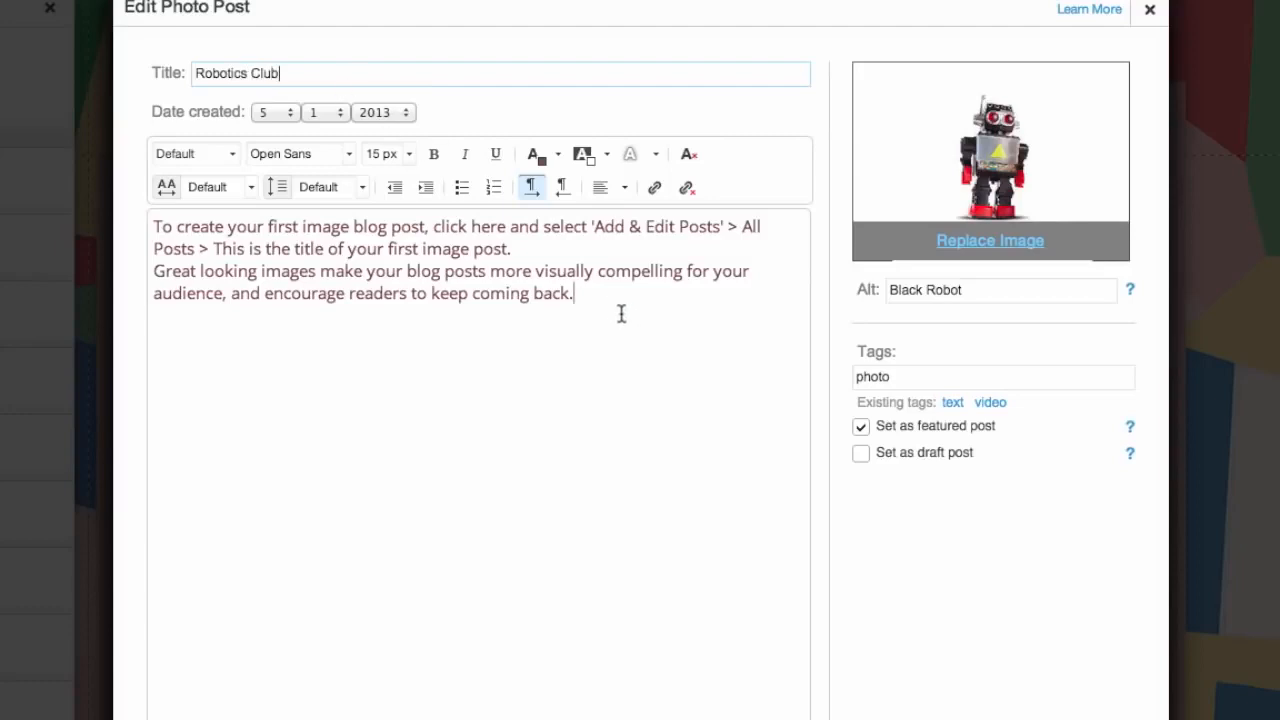
left_click_drag(624, 314, 140, 217)
type("This week we will ")
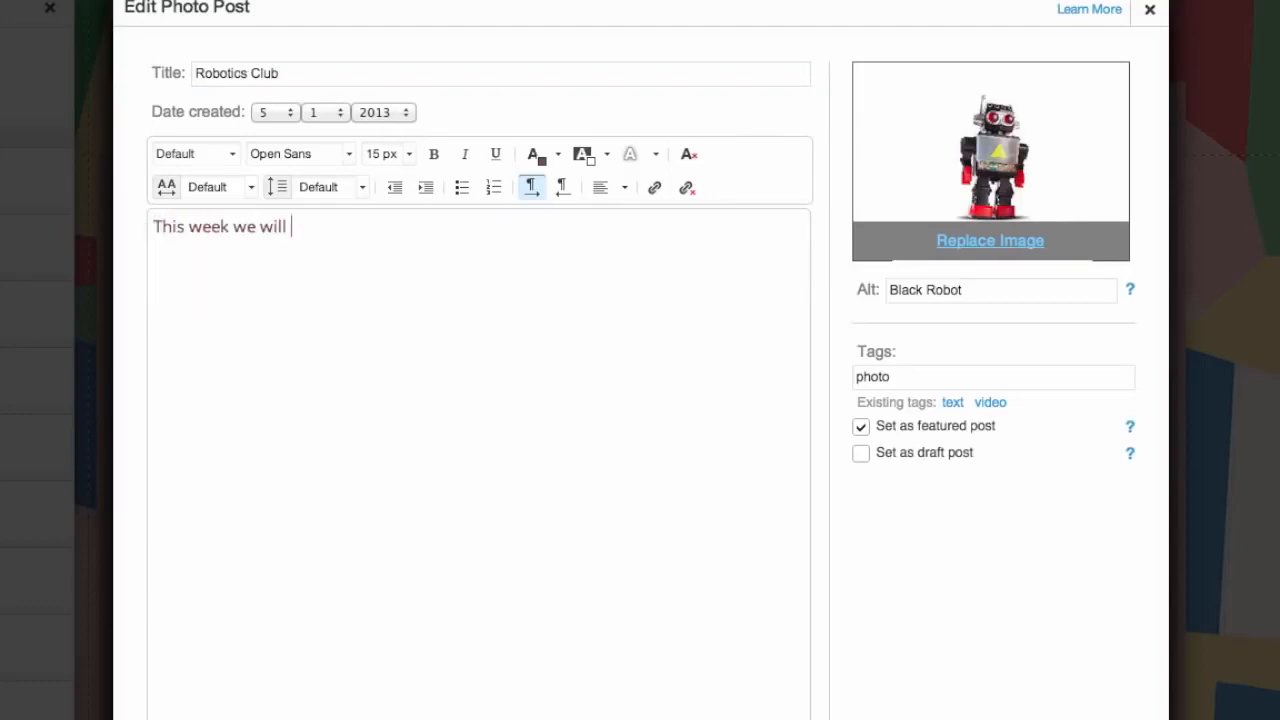
type("start our robotics club. Students will learn about the design process and how to ")
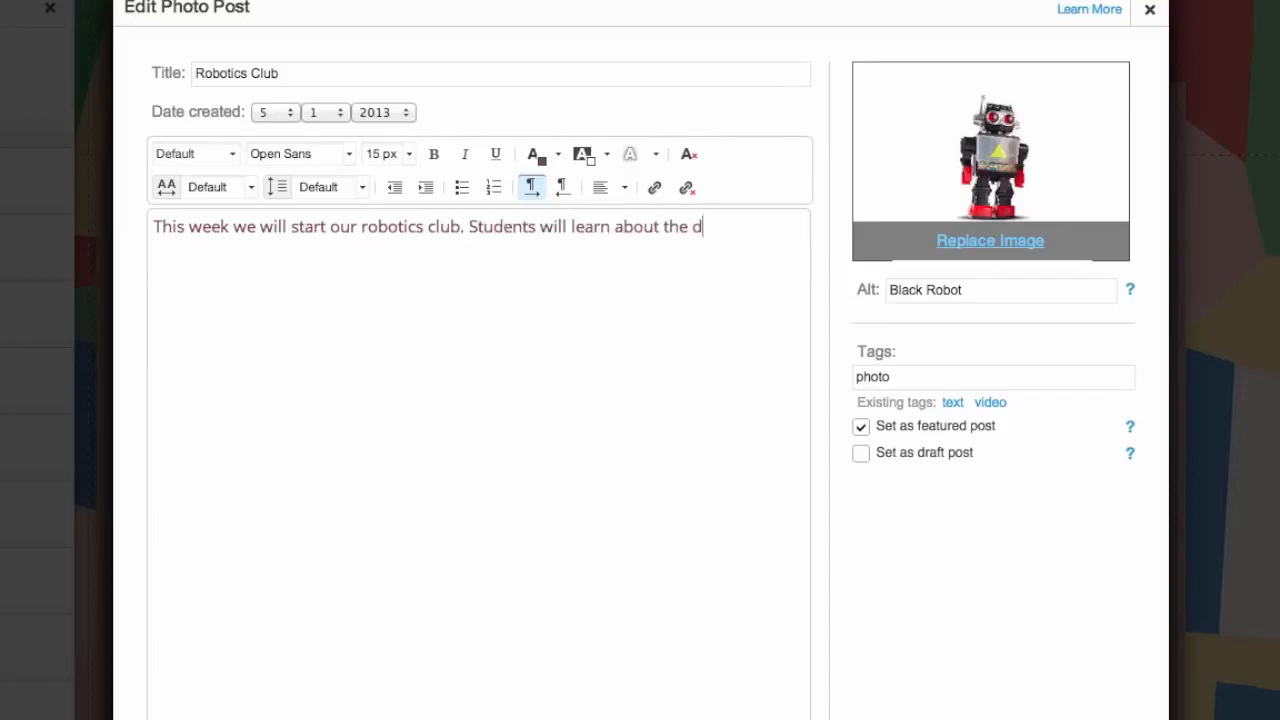
type("create a prototype for a specific problem.")
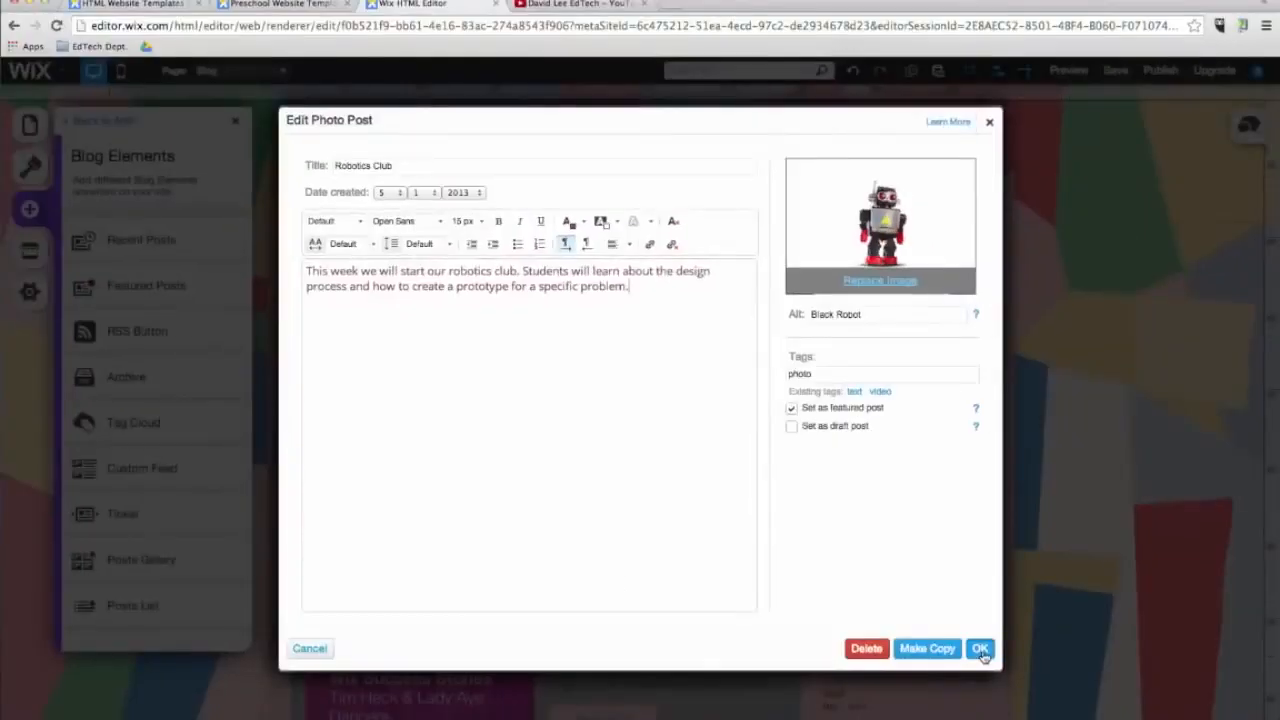
left_click(981, 651)
left_click(795, 409)
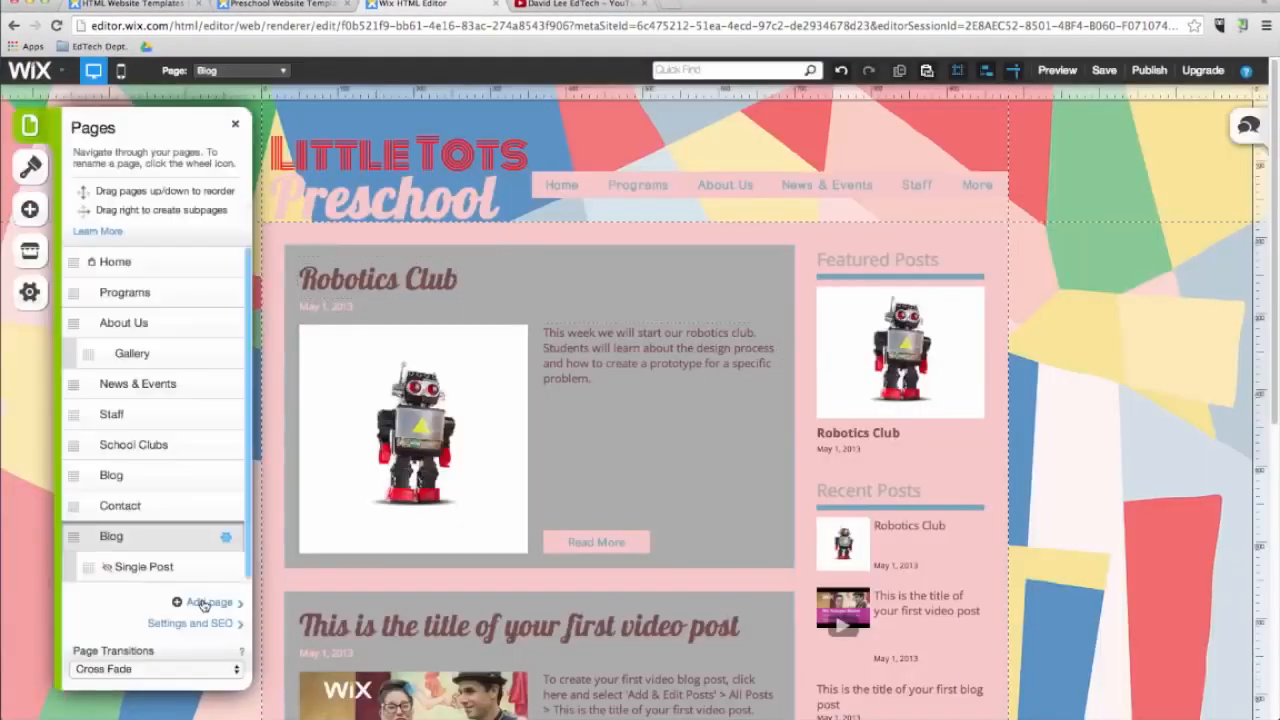
Add a new blank page named Store.
left_click(203, 604)
scroll(490, 505, "down", 5)
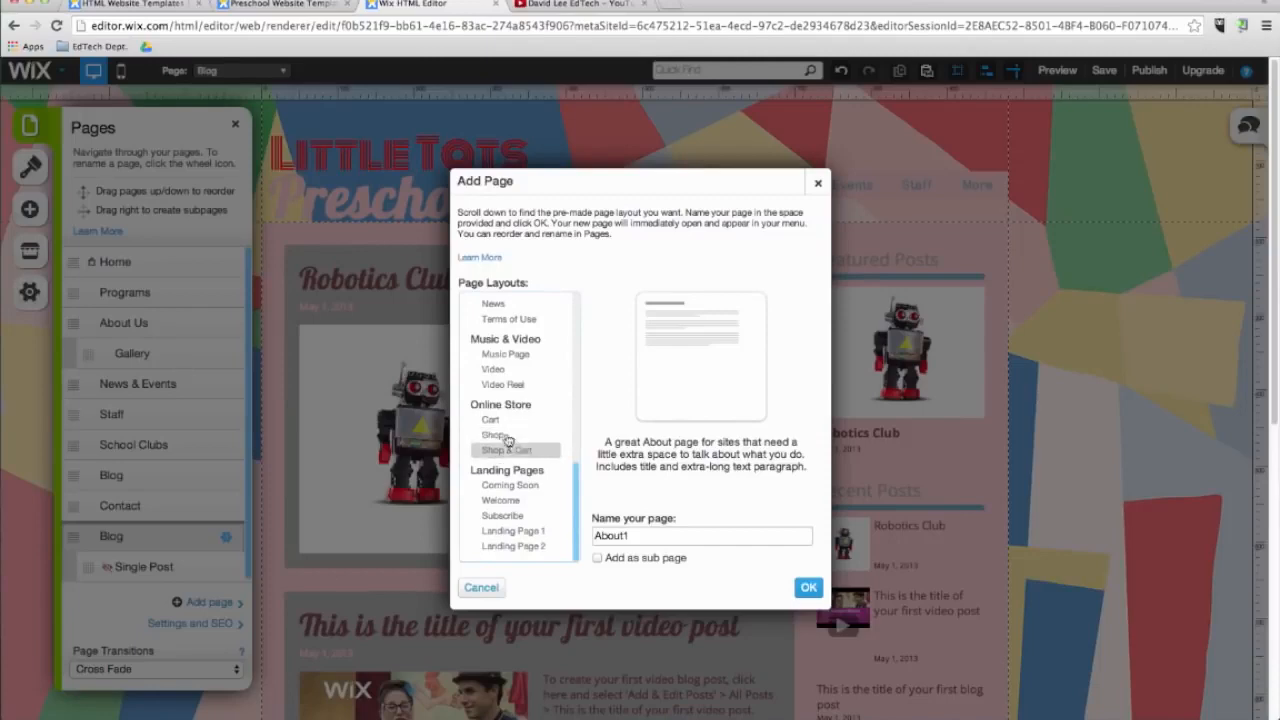
scroll(533, 536, "up", 10)
left_click(500, 322)
double_click(612, 536)
type("Store")
left_click(808, 587)
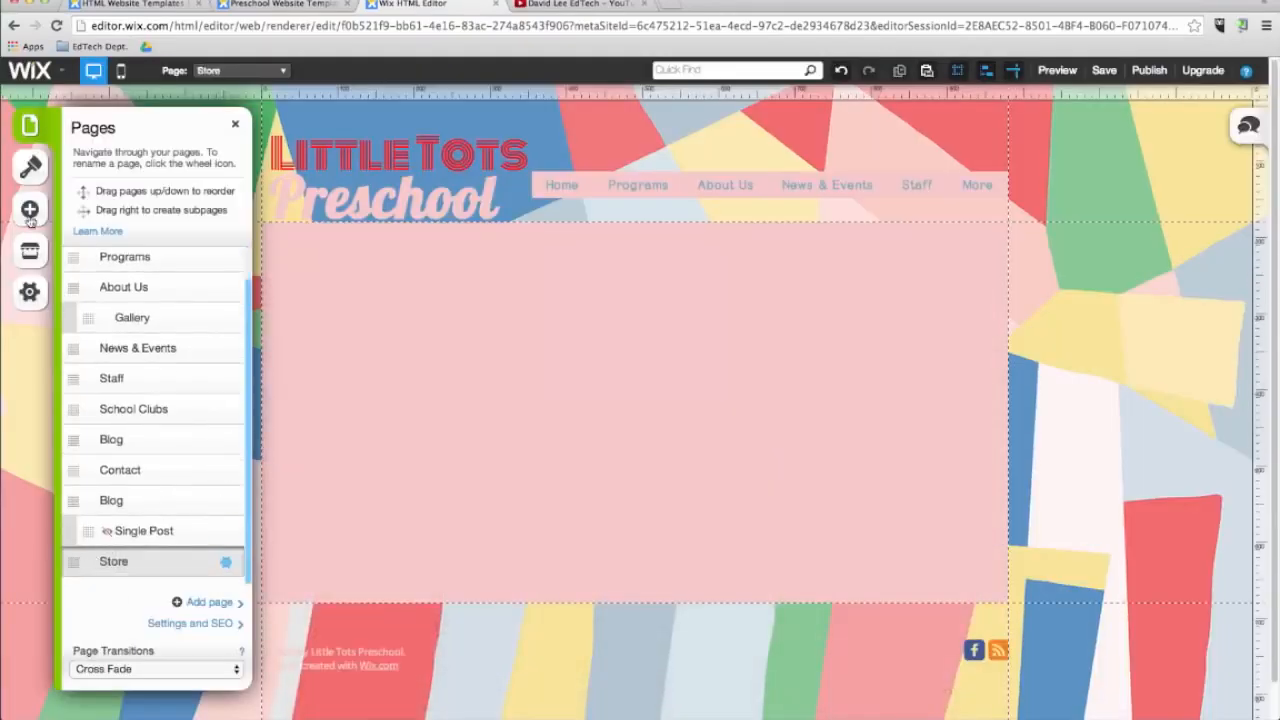
Add an Online Store product gallery to the Store page and position it in the content area.
left_click(29, 215)
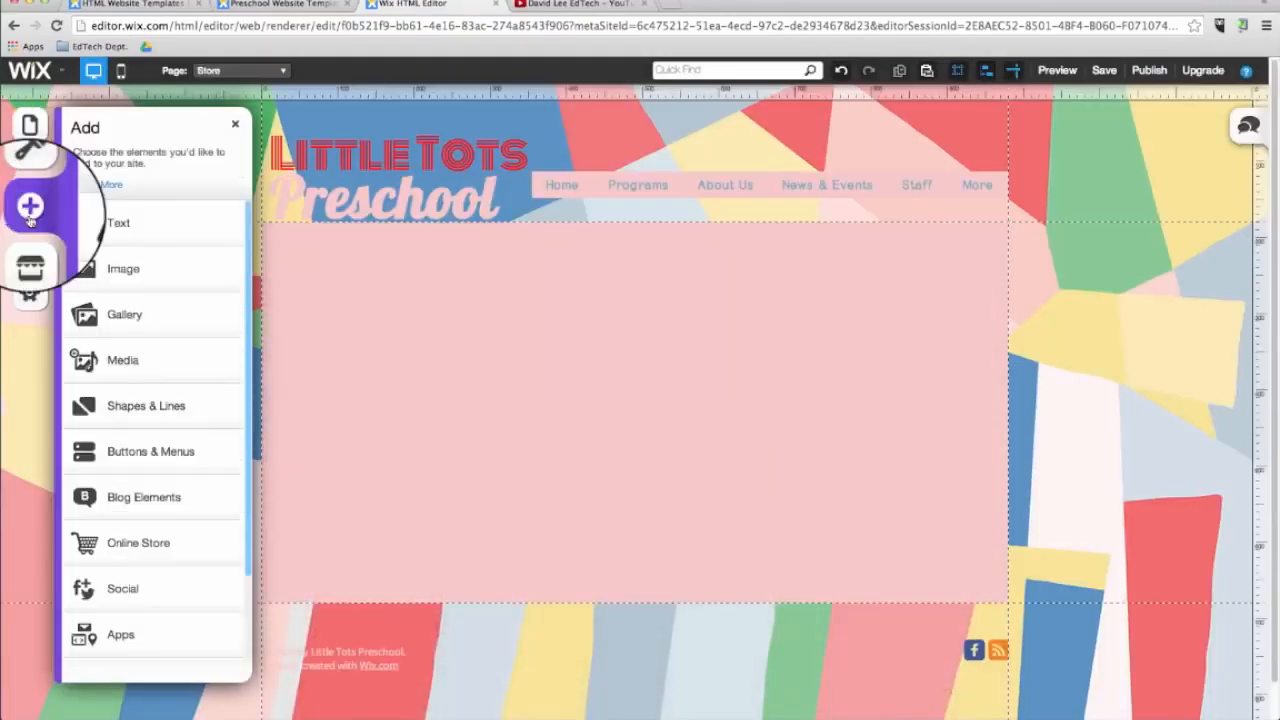
left_click(143, 540)
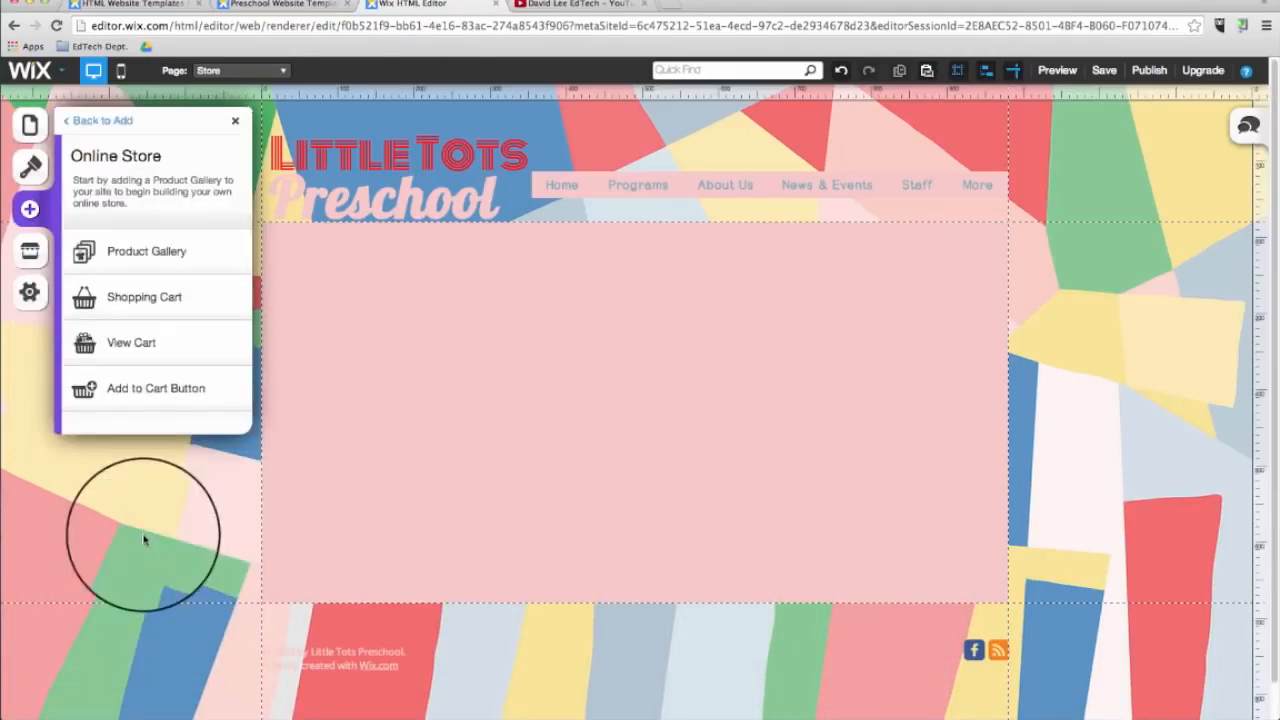
left_click(147, 251)
left_click_drag(758, 320, 520, 337)
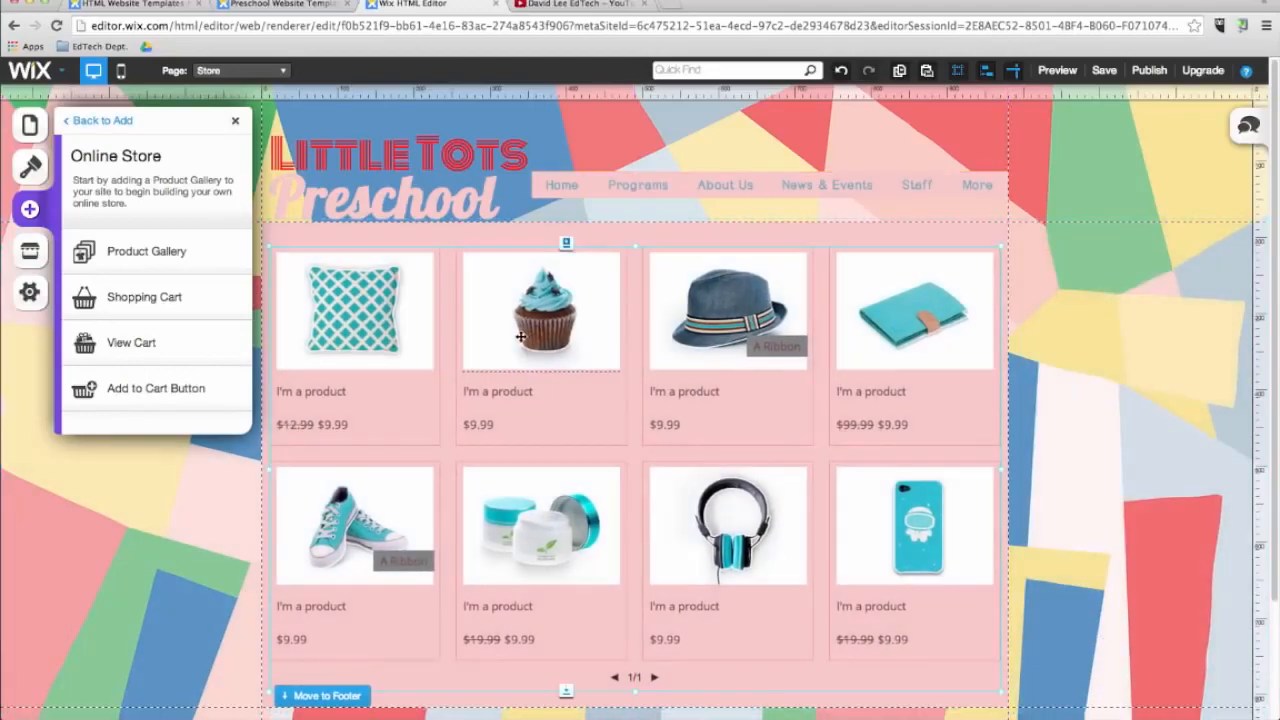
Open the store manager and review its orders, payment and currency, coupons, shipping, tax and product details.
left_click(560, 449)
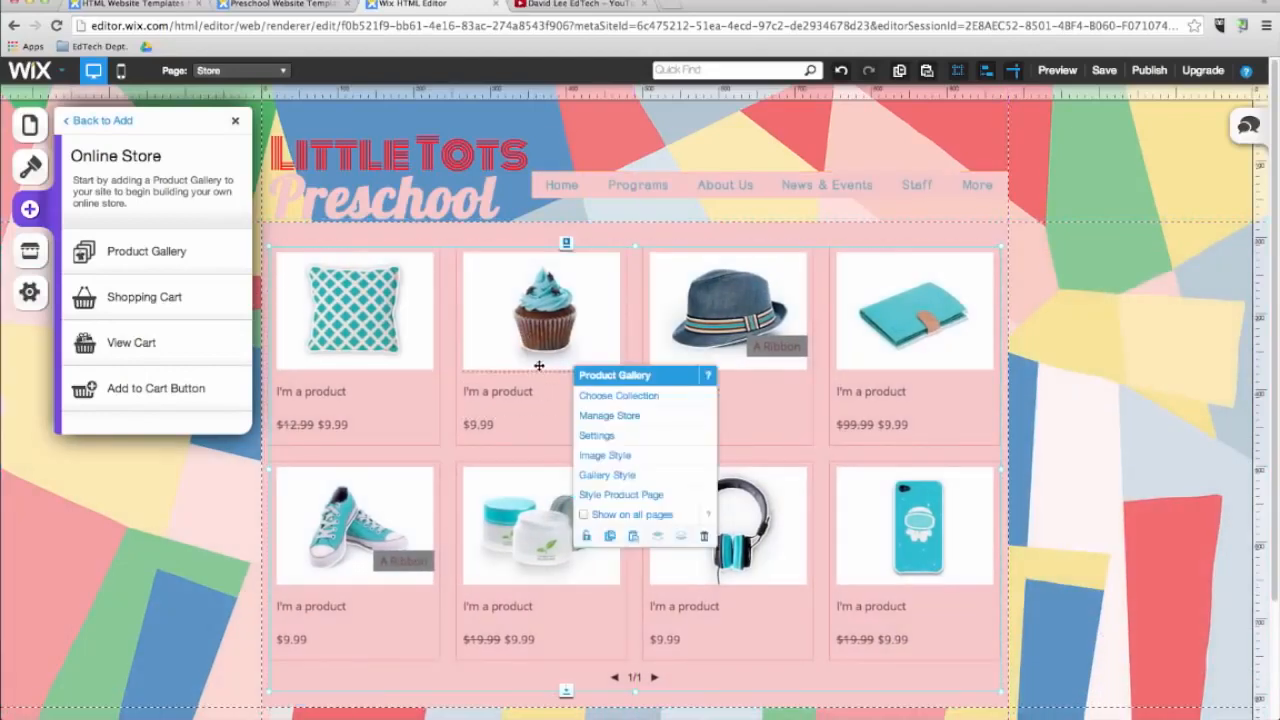
left_click(607, 418)
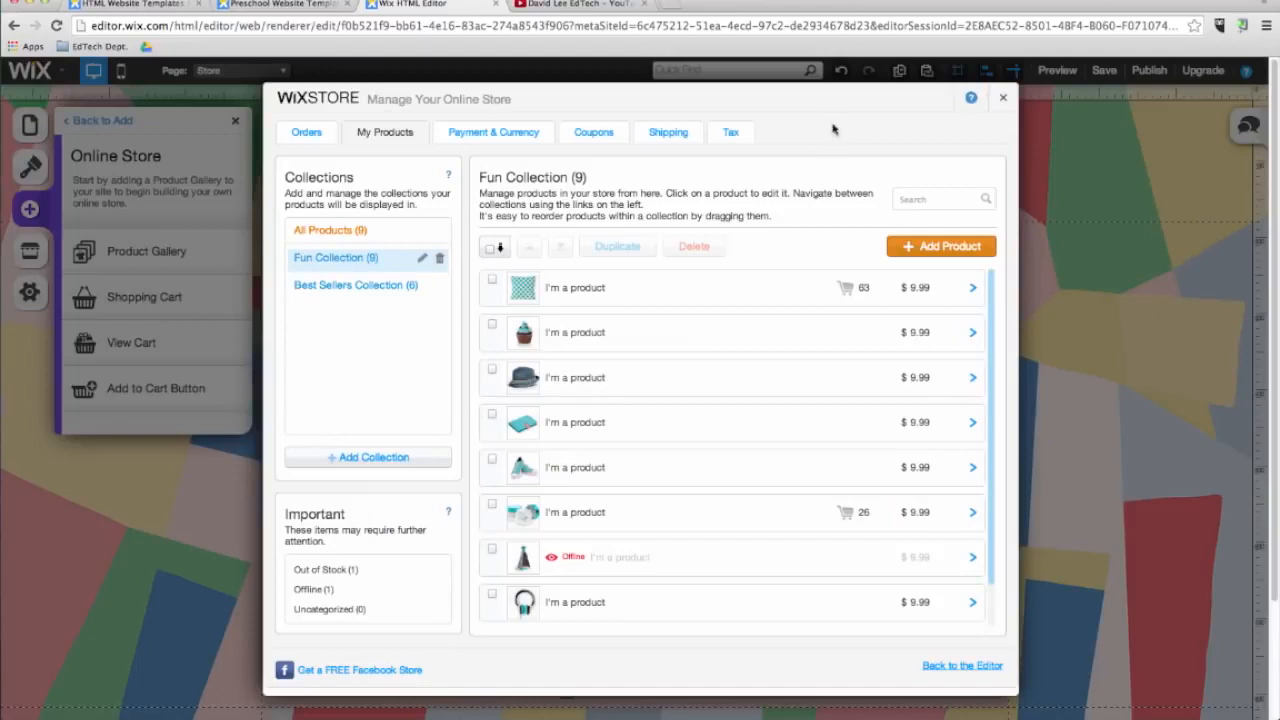
left_click(305, 134)
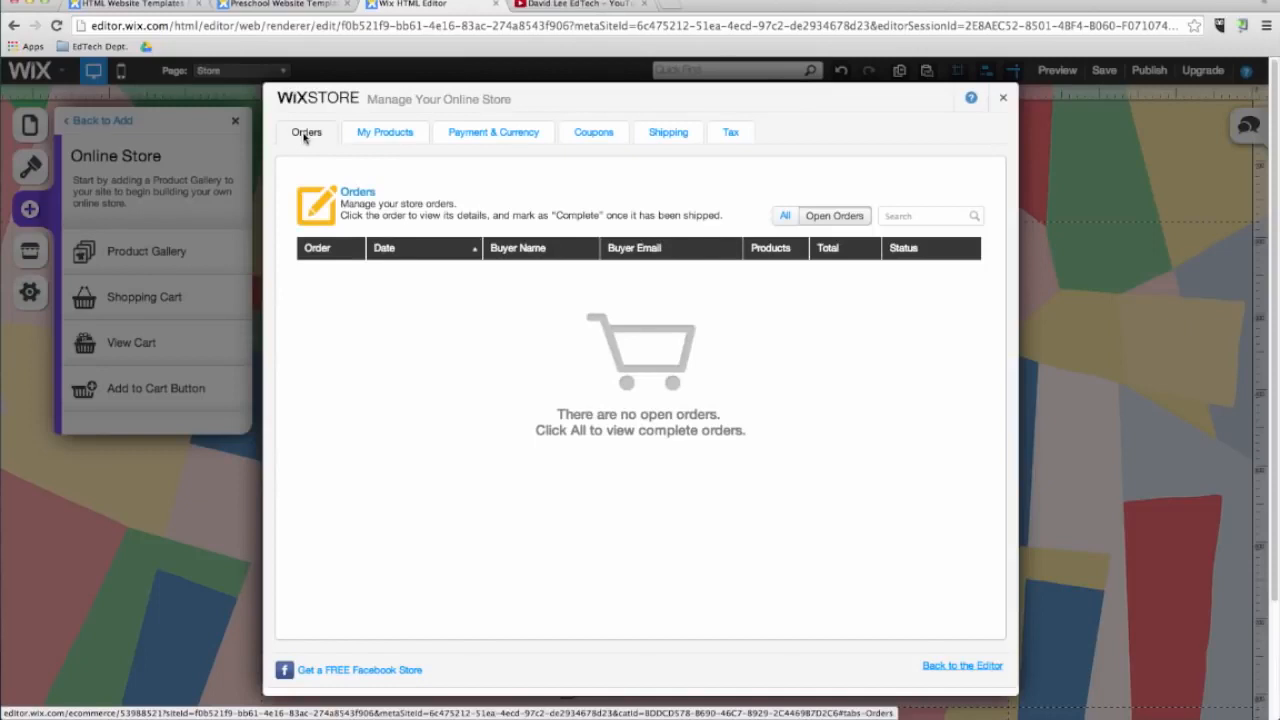
left_click(492, 135)
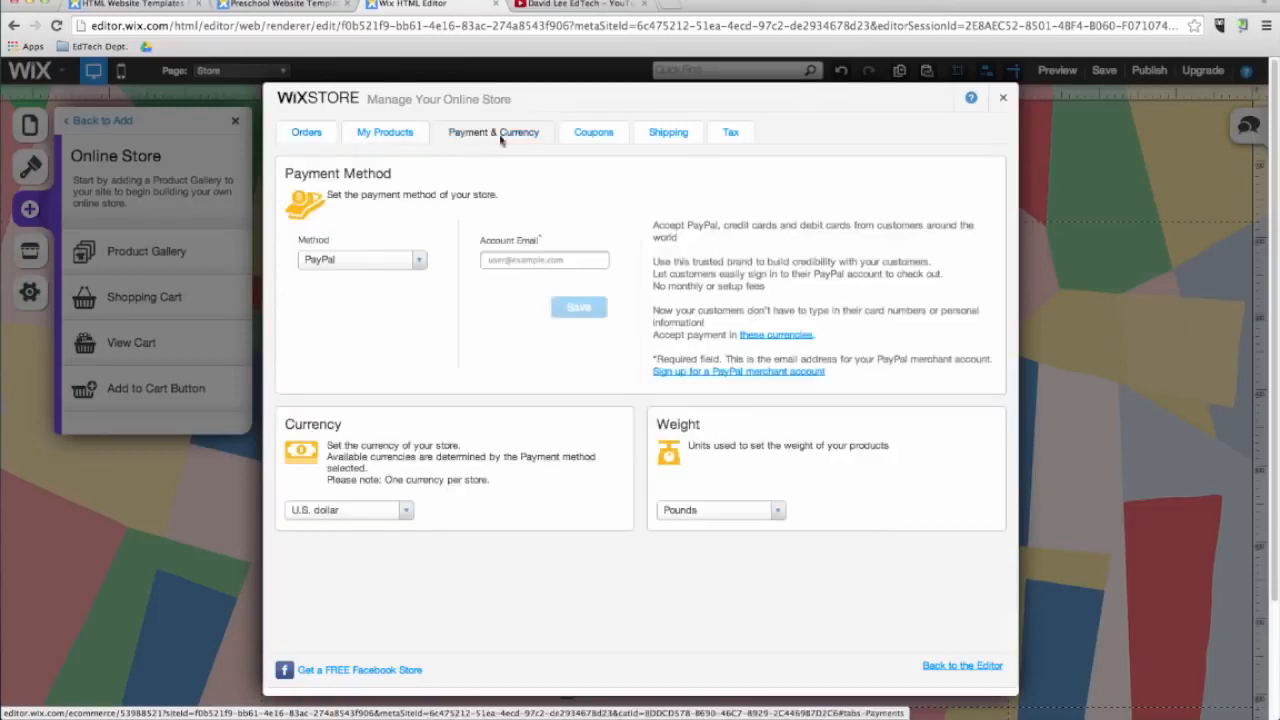
left_click(596, 137)
left_click(653, 138)
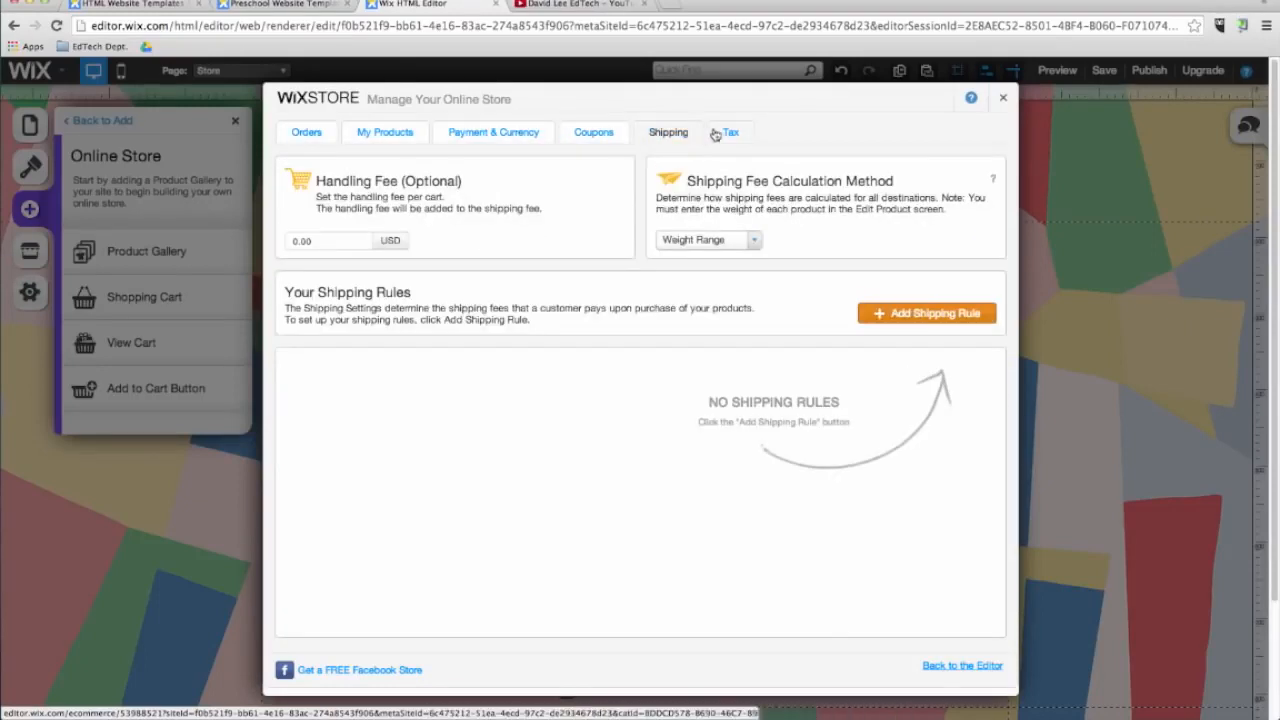
left_click(731, 134)
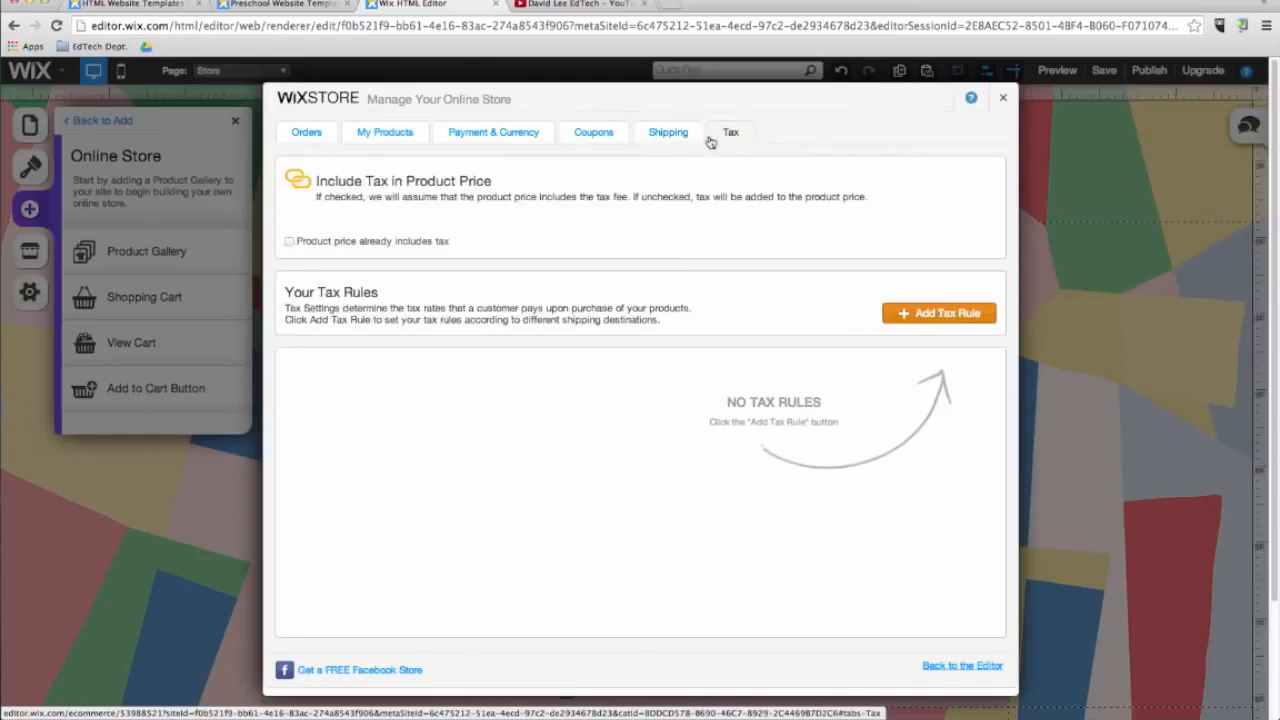
left_click(394, 138)
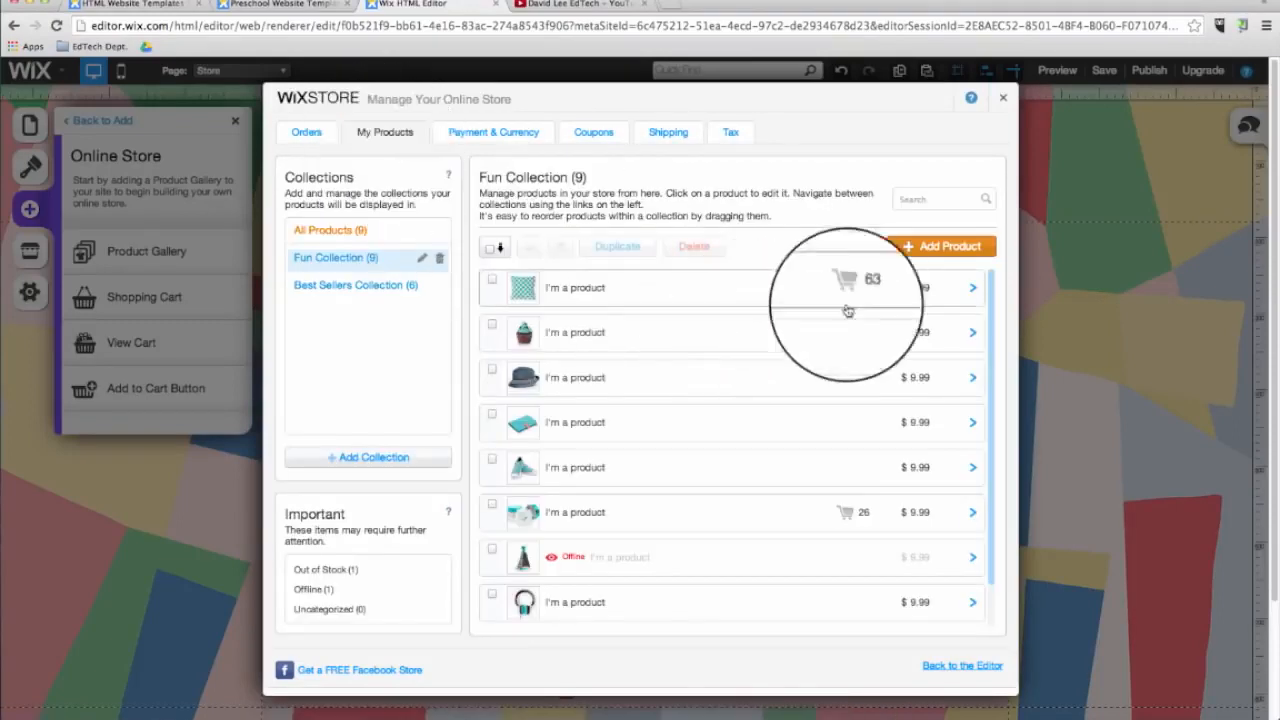
left_click(973, 290)
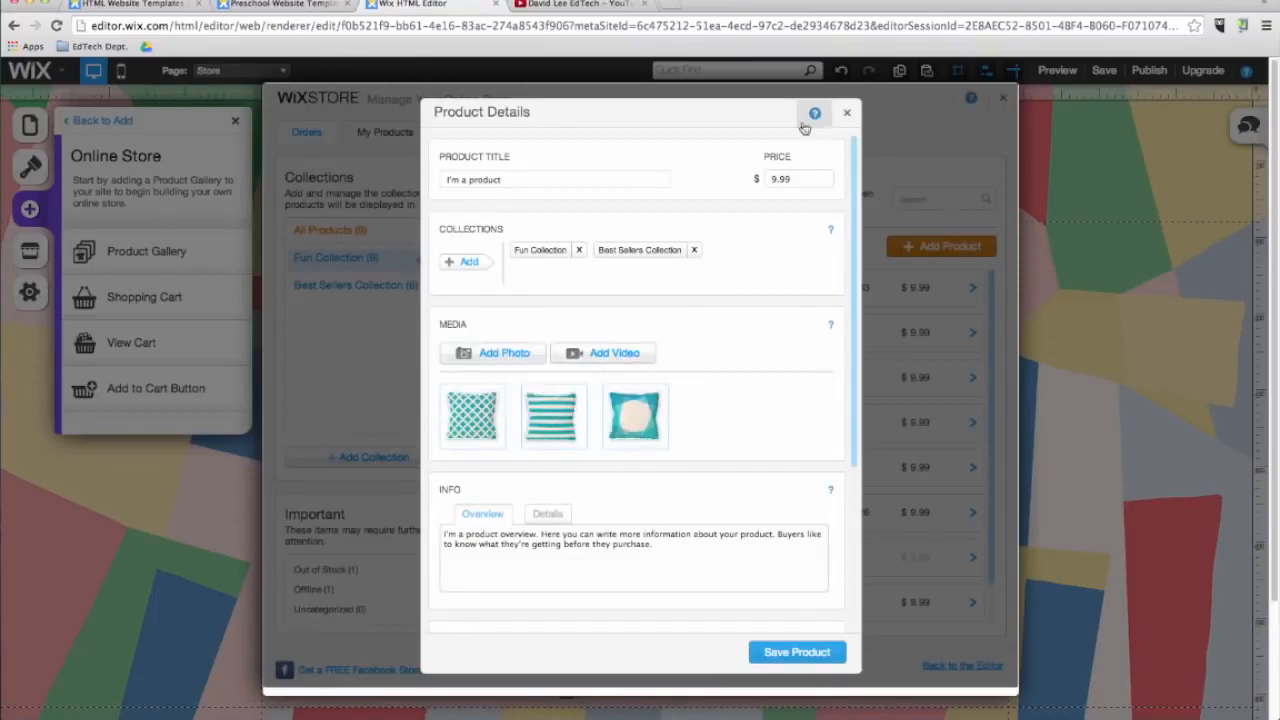
left_click(847, 113)
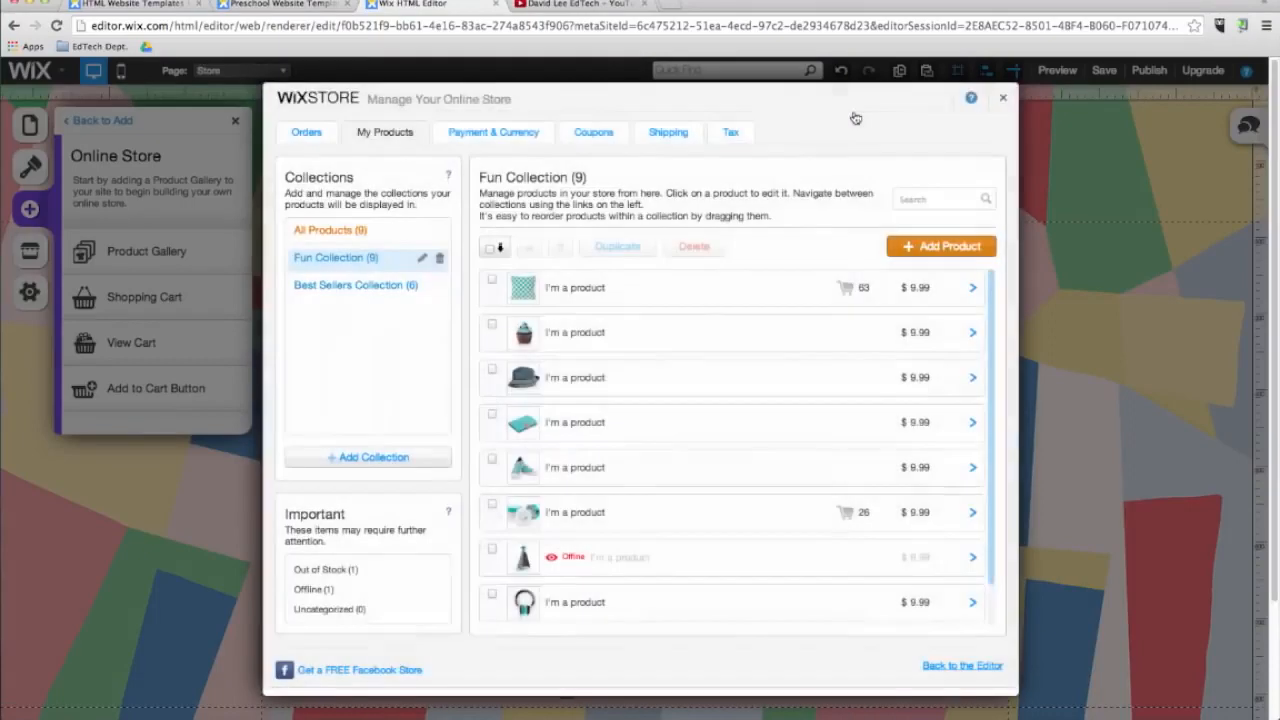
left_click(1003, 101)
Switch to the Home page and move the navigation menu slightly down.
left_click(240, 70)
left_click(216, 100)
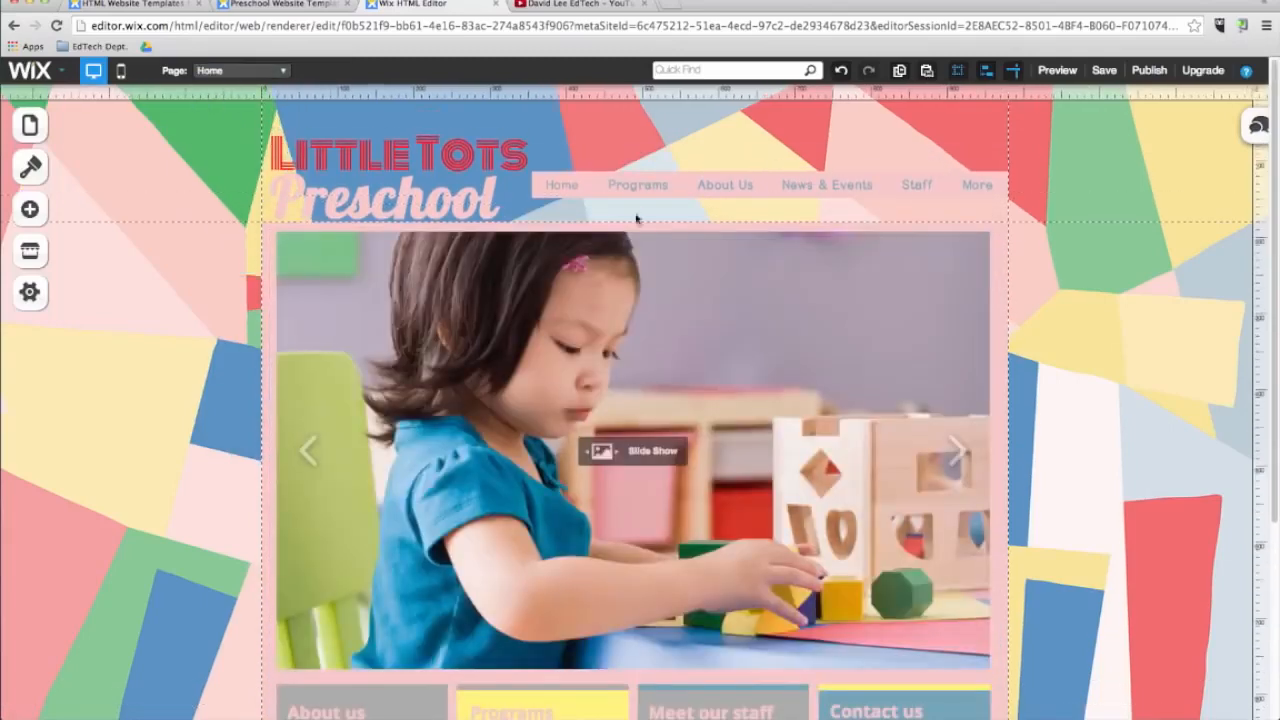
left_click_drag(705, 184, 713, 205)
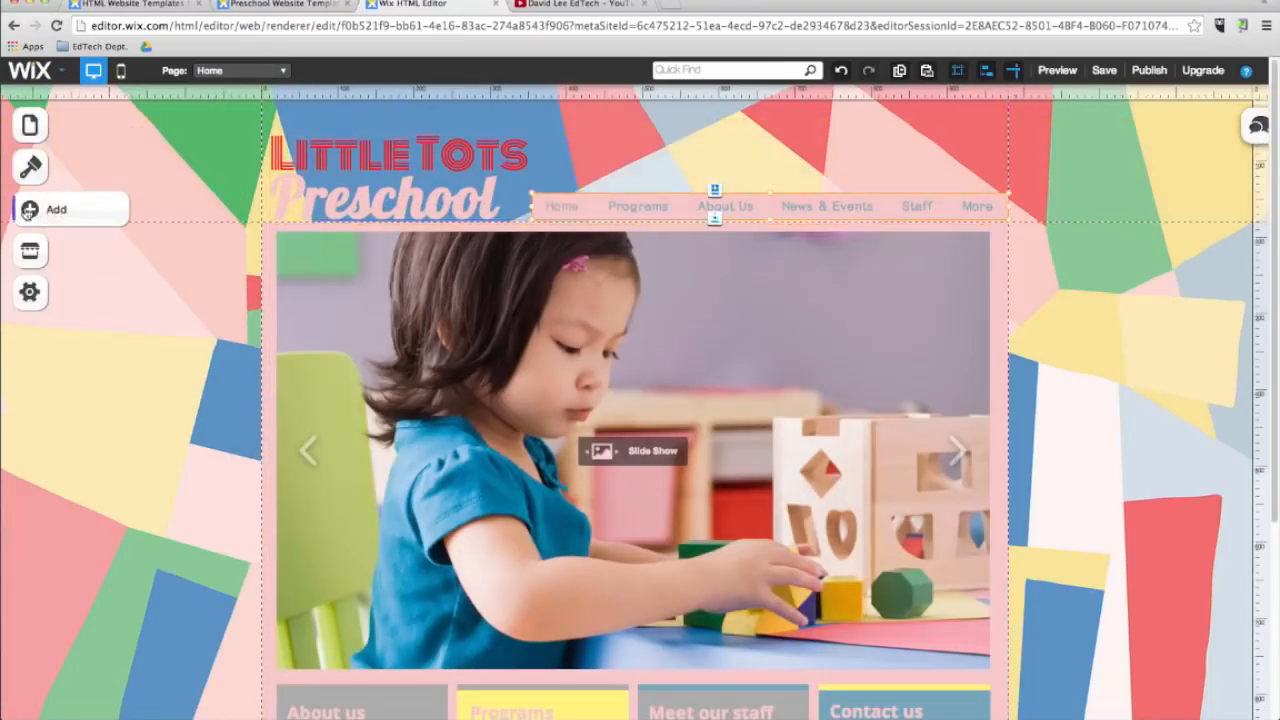
Add a Social Bar and place it in the header above the navigation menu's right end.
left_click(30, 209)
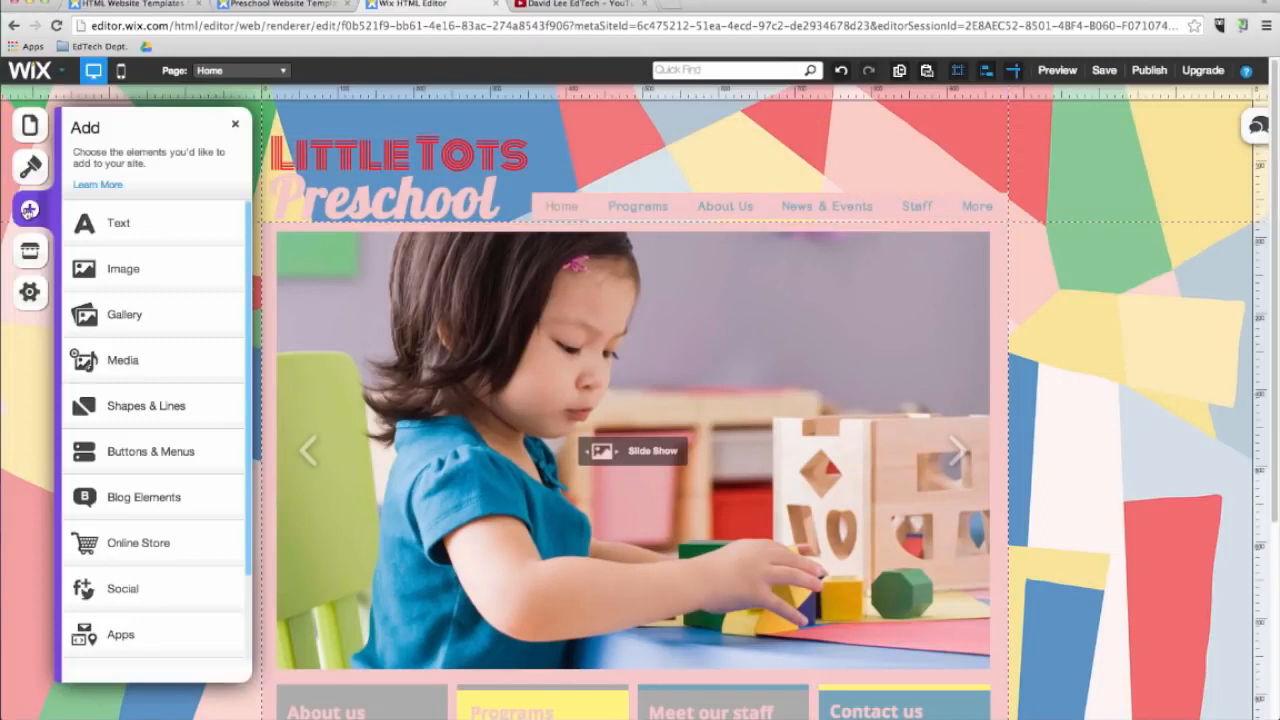
left_click(152, 590)
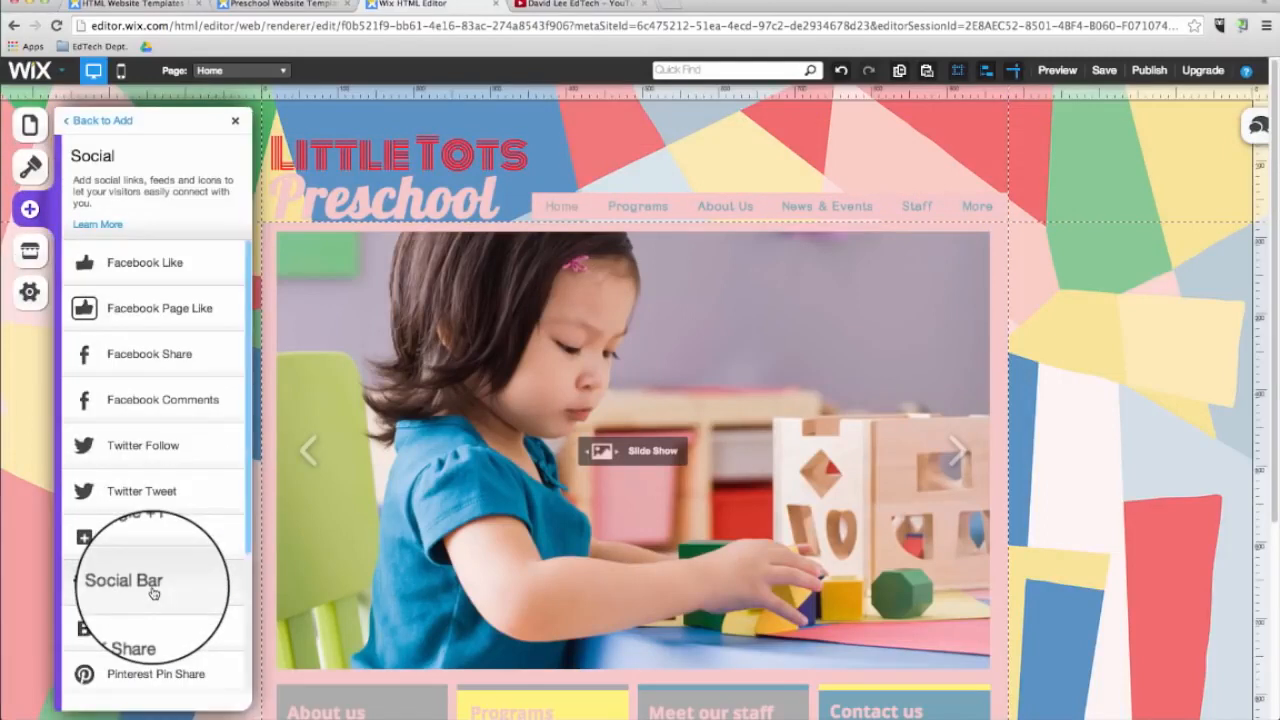
left_click(153, 590)
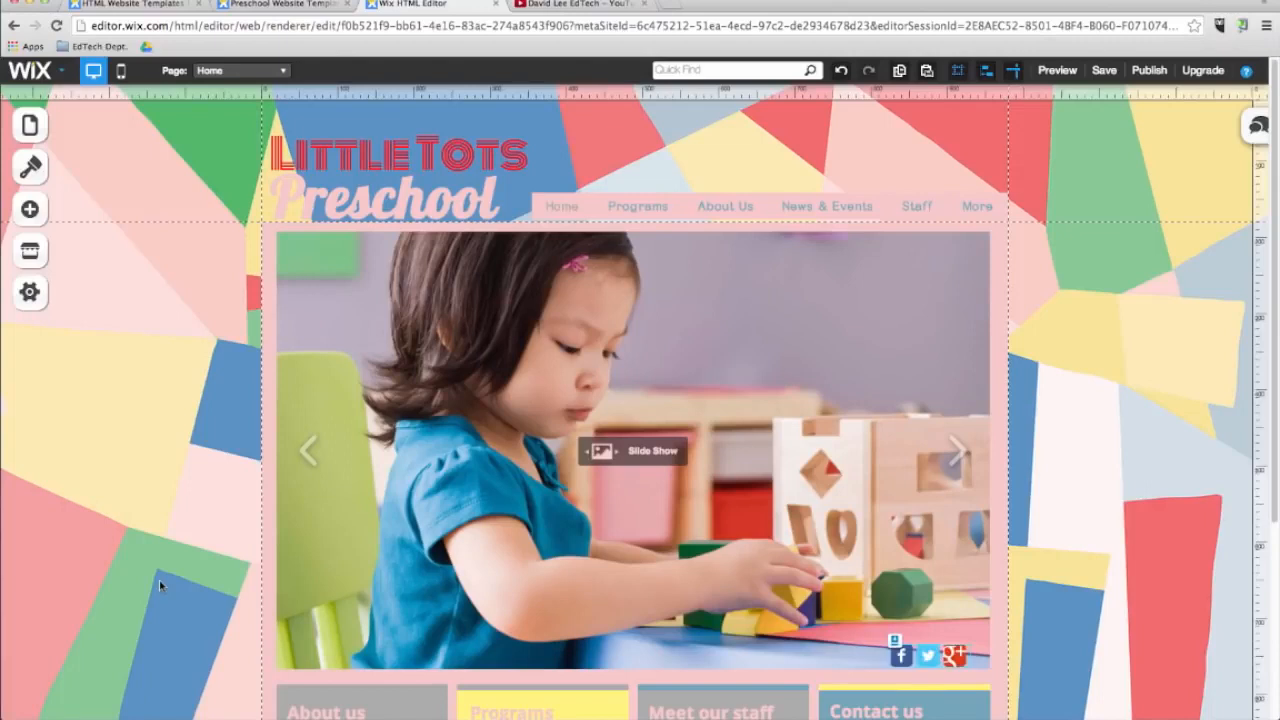
left_click_drag(871, 668, 905, 180)
Link the social bar's Facebook and Twitter icons to the creator's own profile URLs.
left_click(1023, 209)
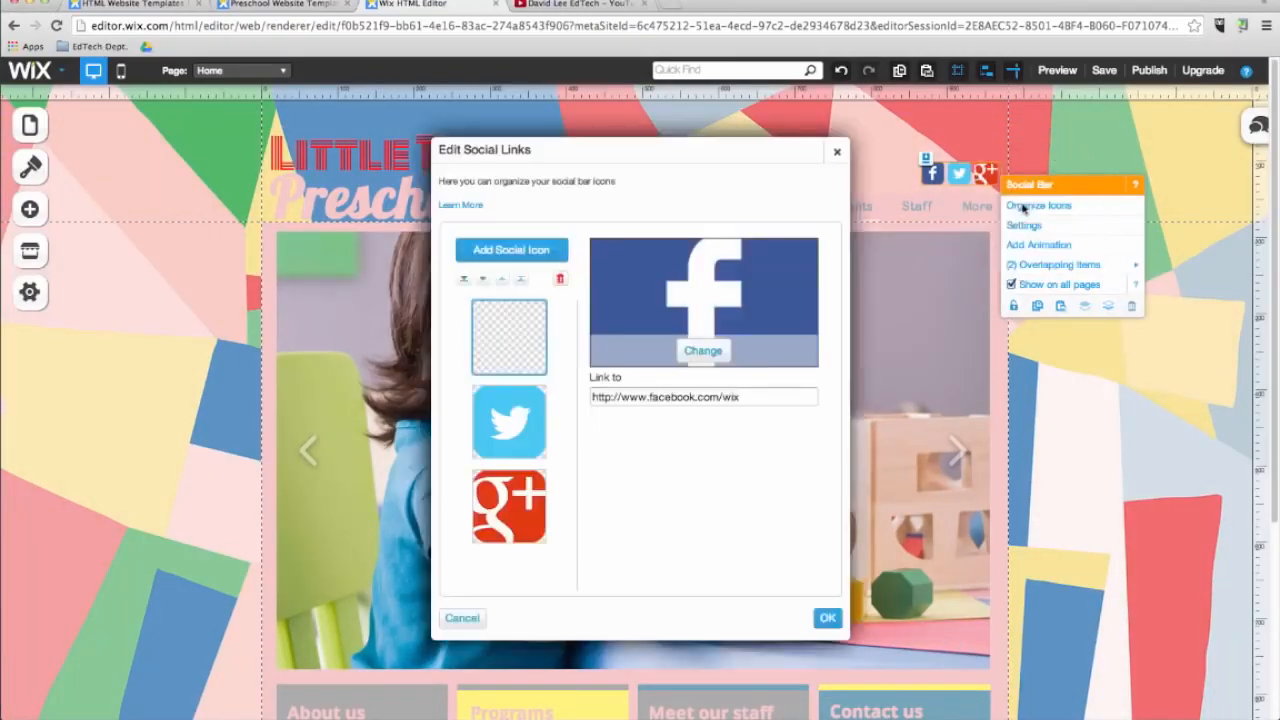
left_click(748, 400)
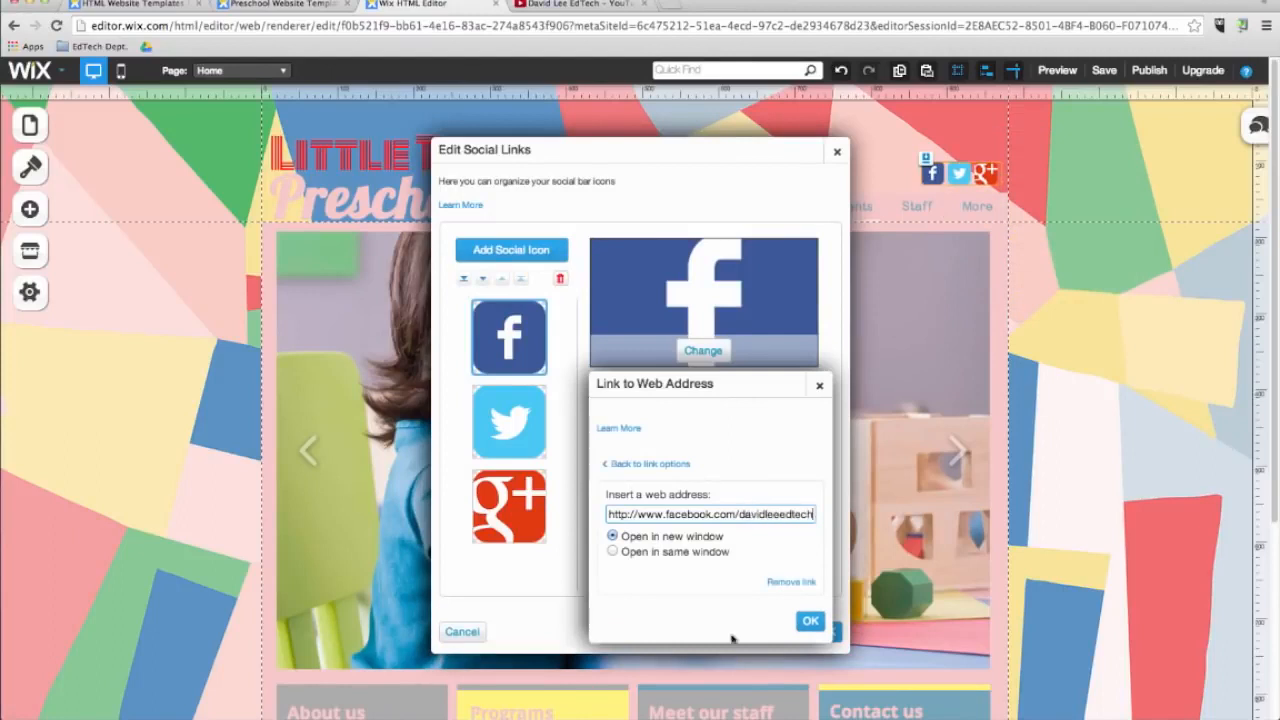
left_click(810, 621)
left_click(509, 421)
left_click(714, 398)
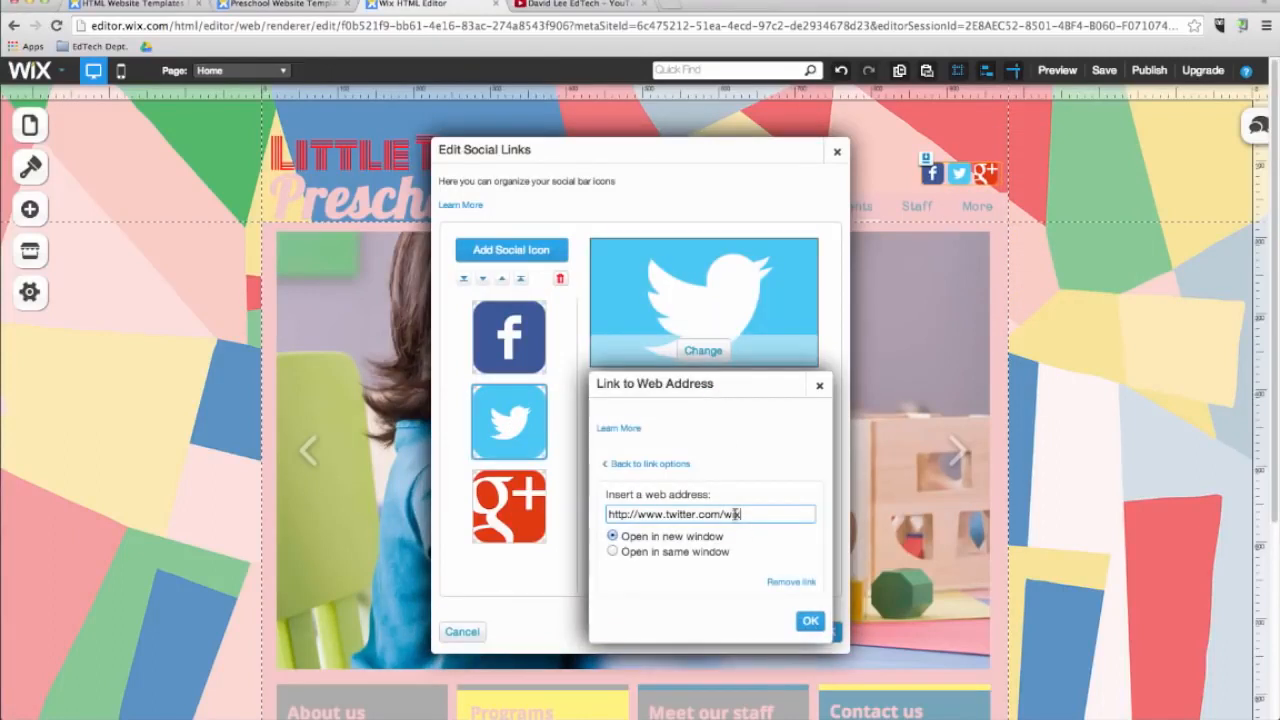
left_click(810, 621)
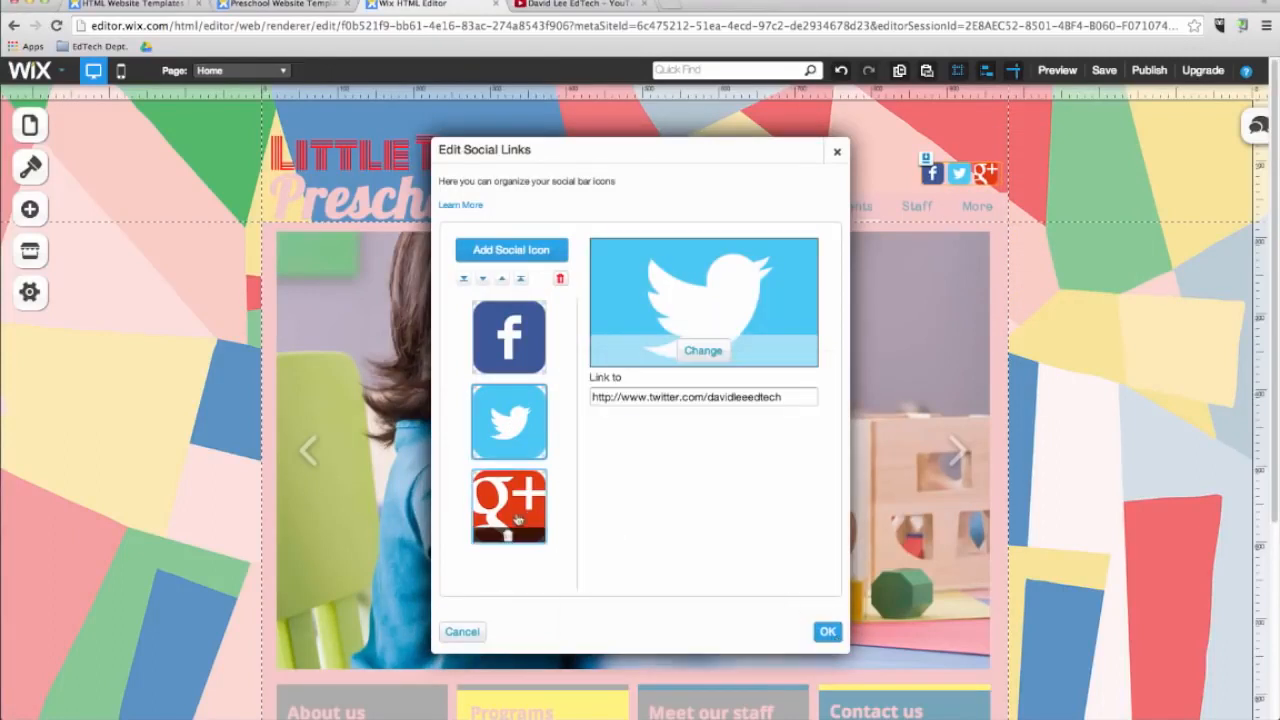
Link the Google+ icon to the creator's Google+ page and confirm the social links.
left_click(509, 506)
left_click(749, 398)
double_click(754, 514)
type("+")
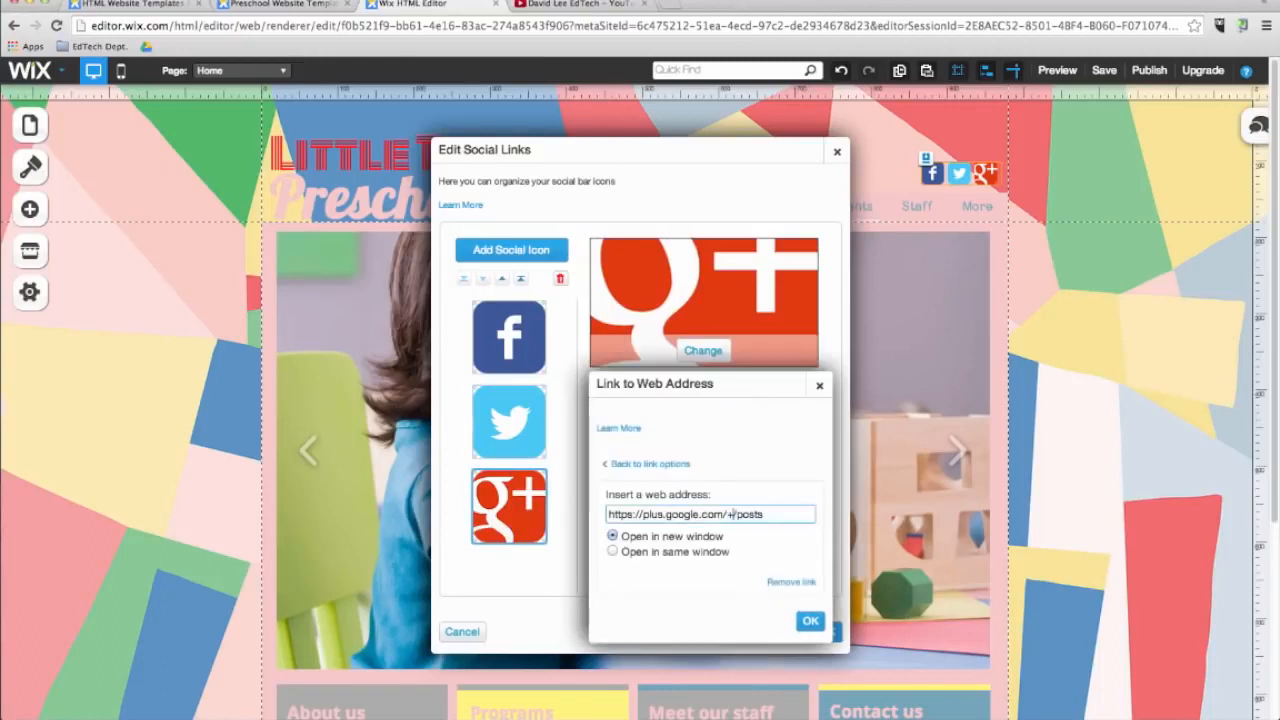
type("davidleeedtechorg")
left_click(810, 620)
left_click(825, 632)
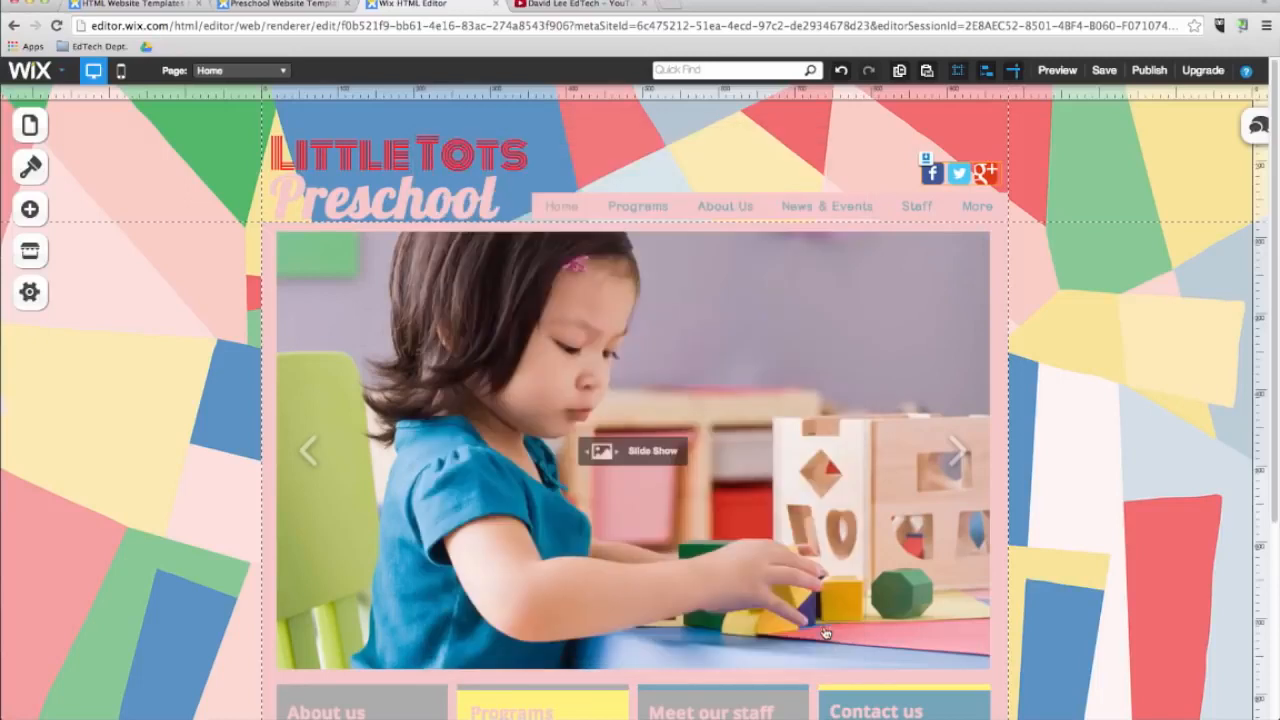
Preview the site, test the Twitter icon's link, and return to the editor.
left_click(1052, 76)
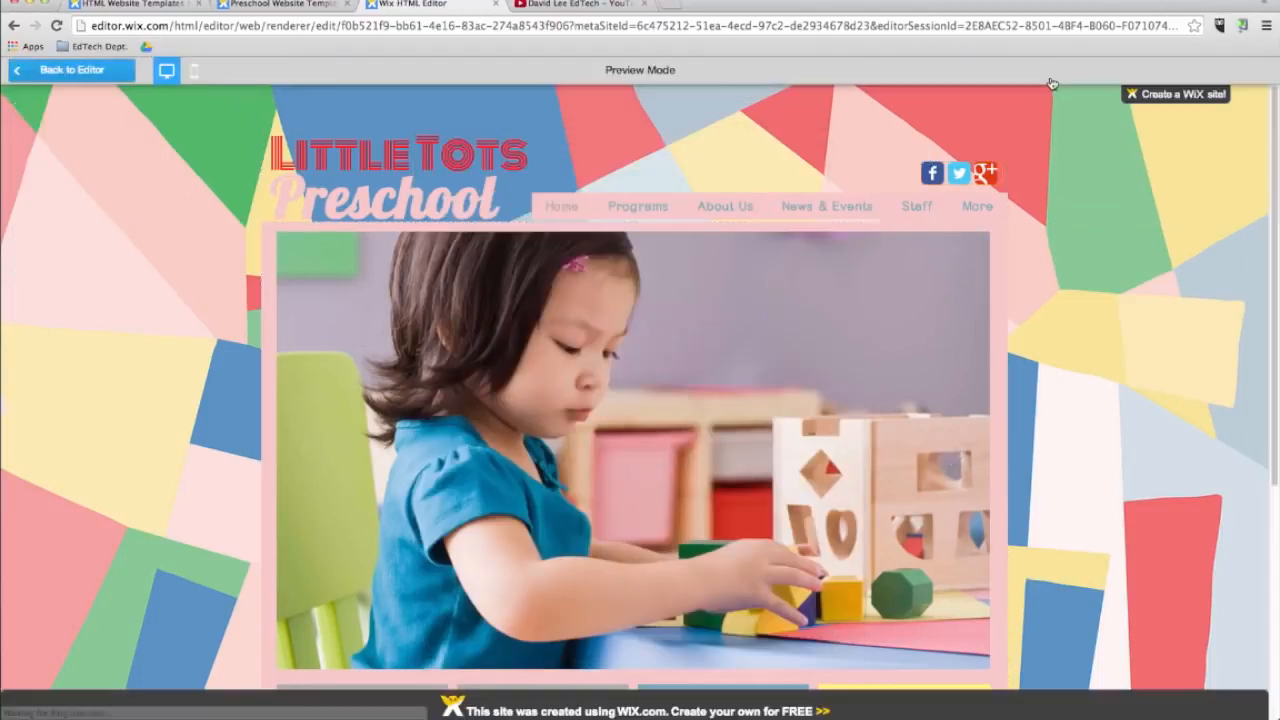
left_click(958, 176)
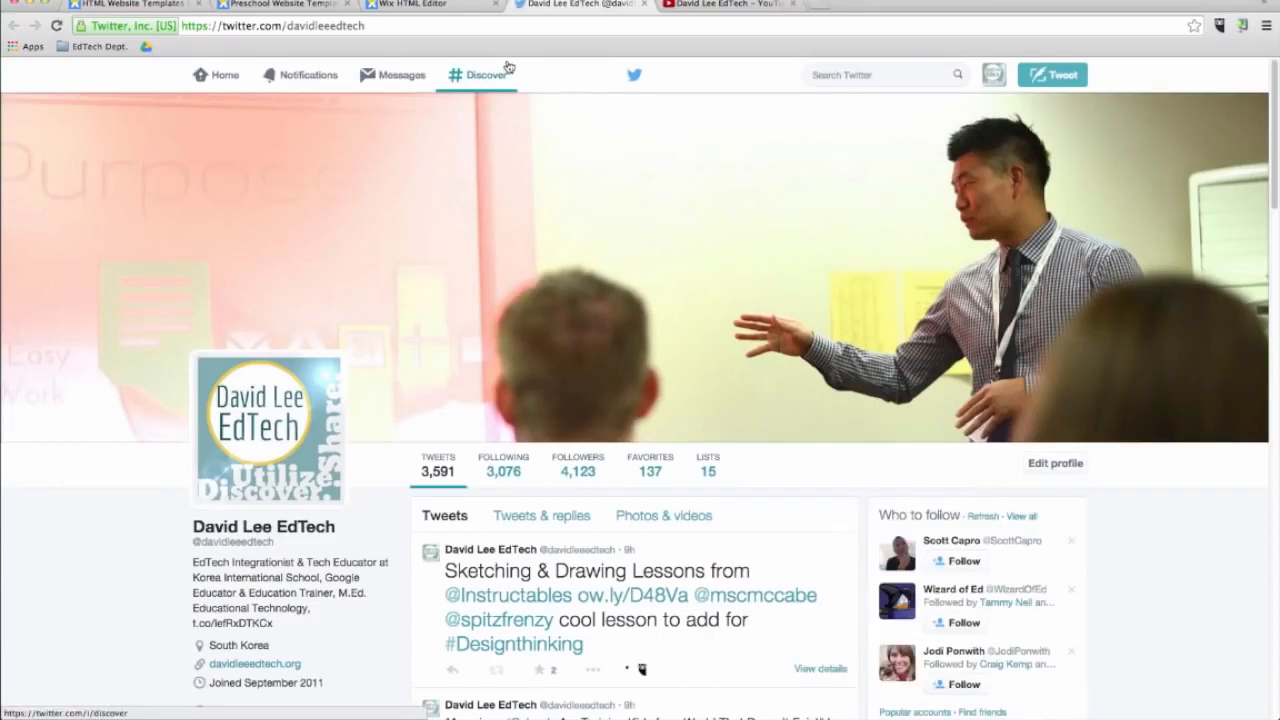
left_click(645, 5)
left_click(645, 5)
left_click(57, 75)
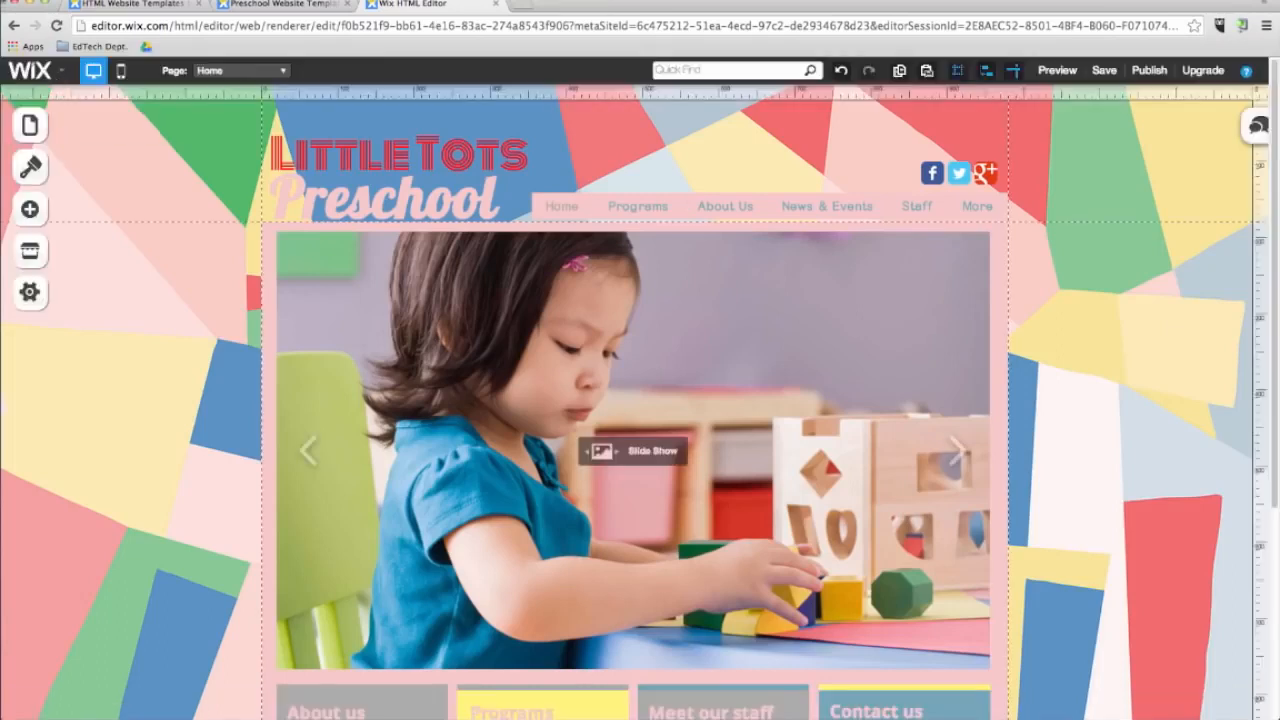
Open the App Market and close it.
left_click(29, 252)
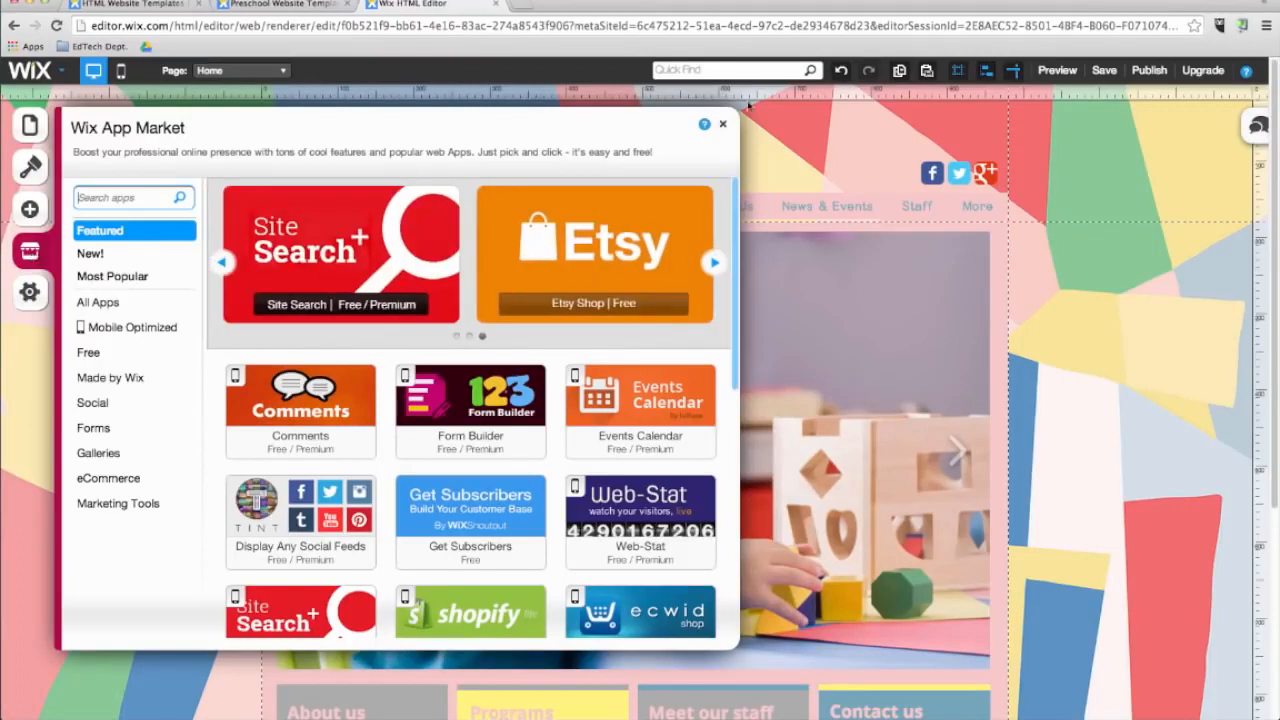
left_click(724, 127)
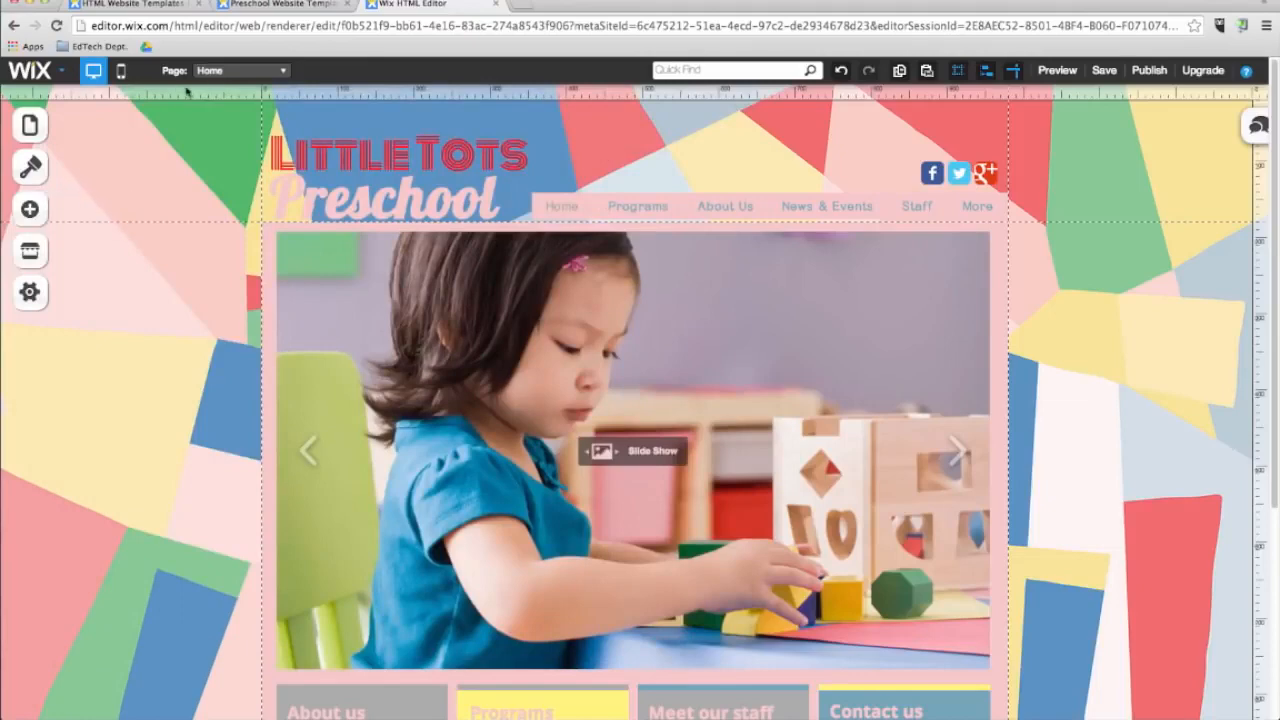
Switch to the Contact page and delete the element in its left column.
left_click(225, 75)
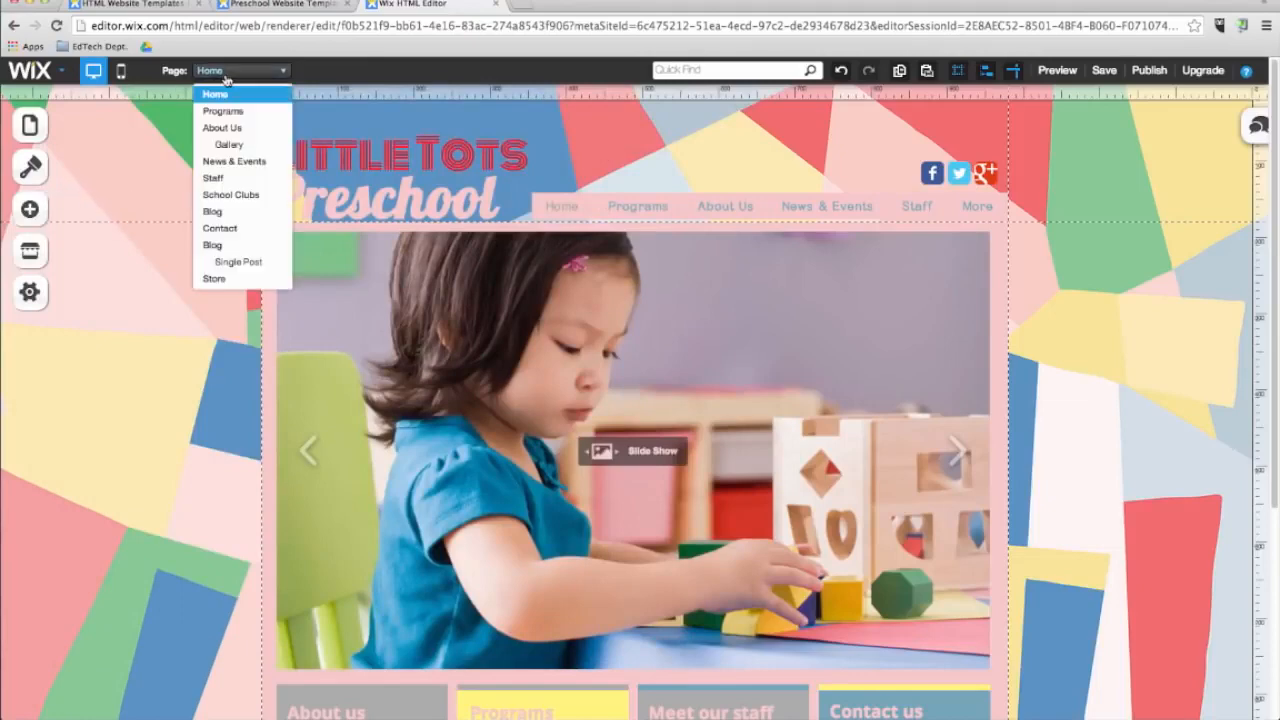
left_click(218, 229)
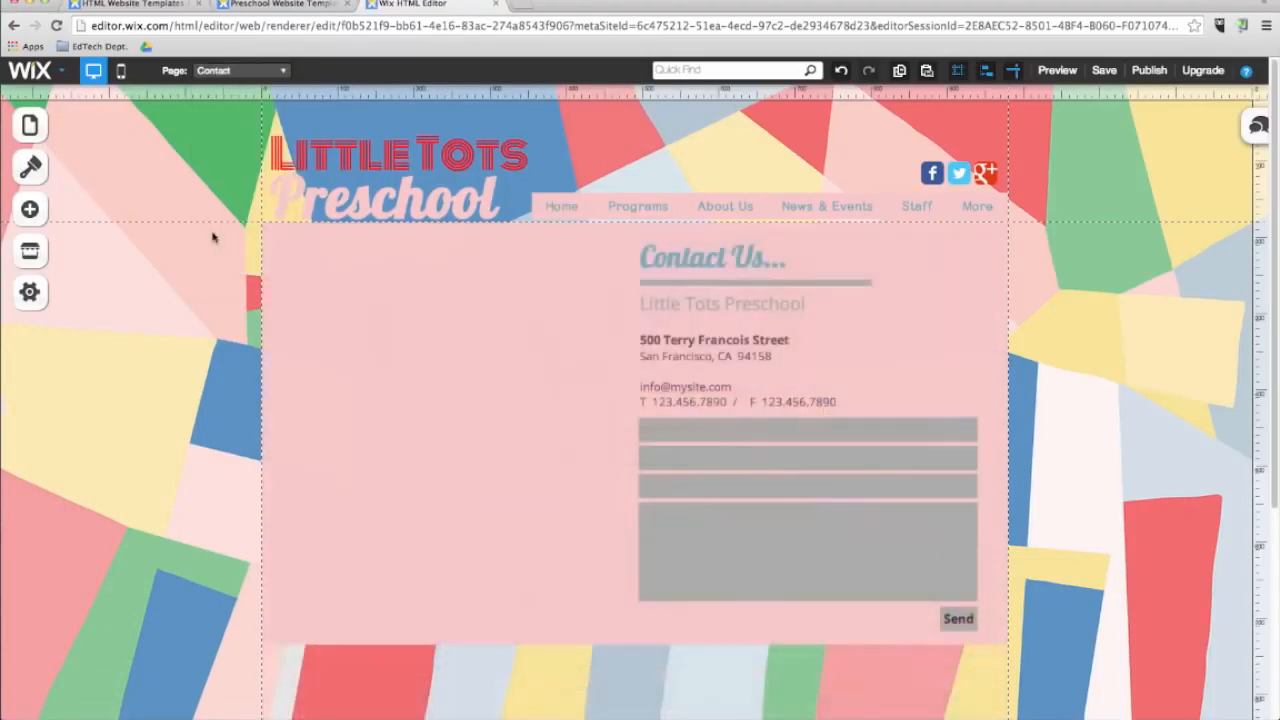
left_click(300, 290)
key("Delete")
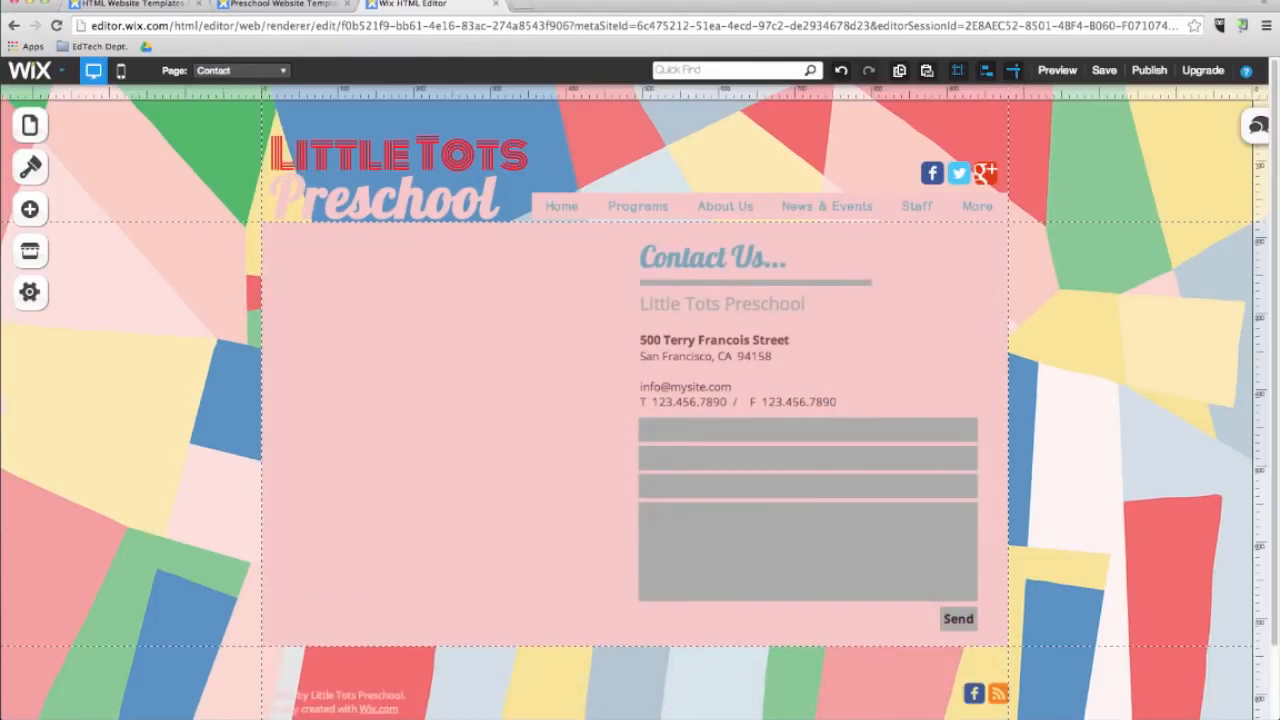
Add a Google Maps element to the Contact page's left column and resize it to fit.
left_click(30, 211)
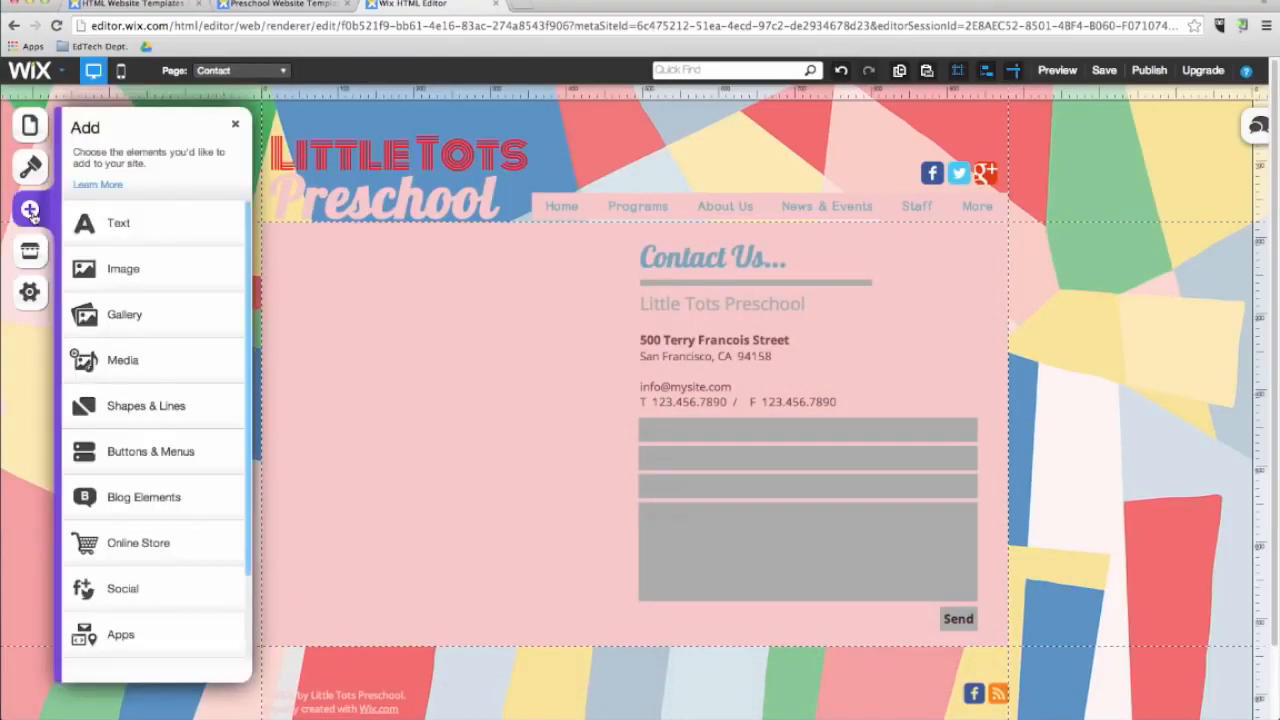
left_click(121, 632)
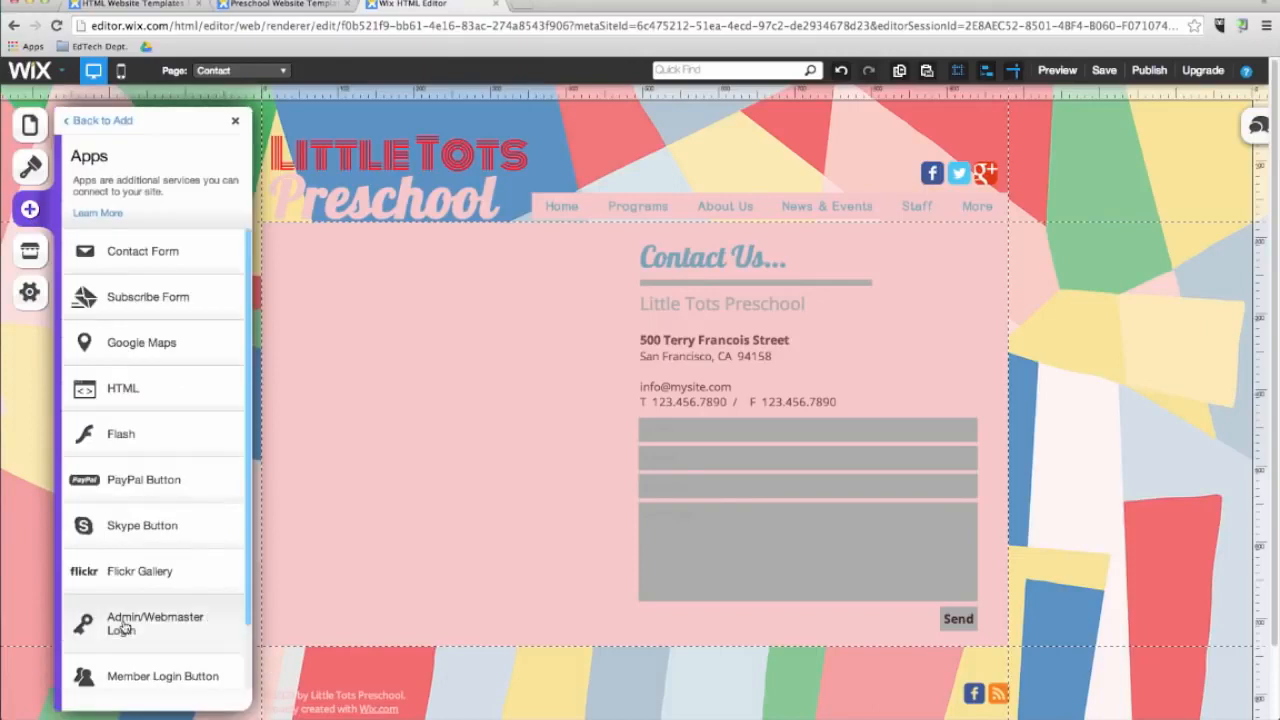
left_click(155, 350)
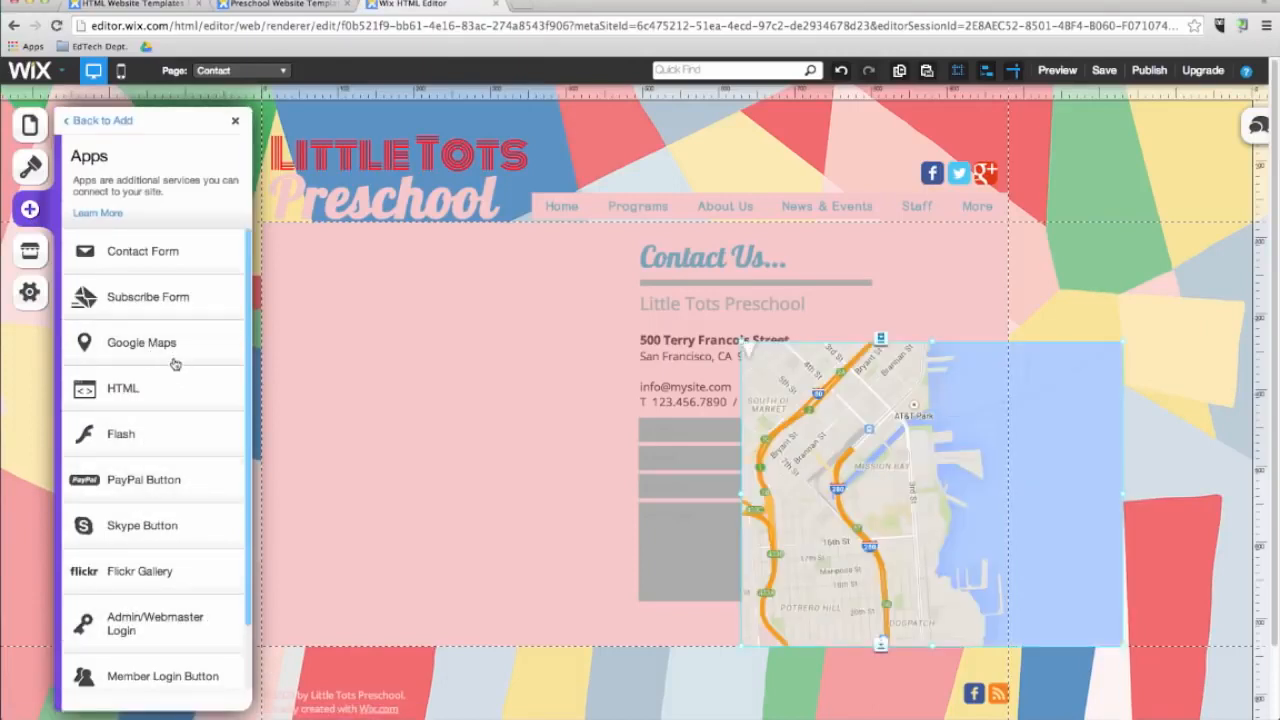
left_click_drag(843, 533, 377, 410)
left_click_drag(656, 557, 615, 594)
left_click(493, 419)
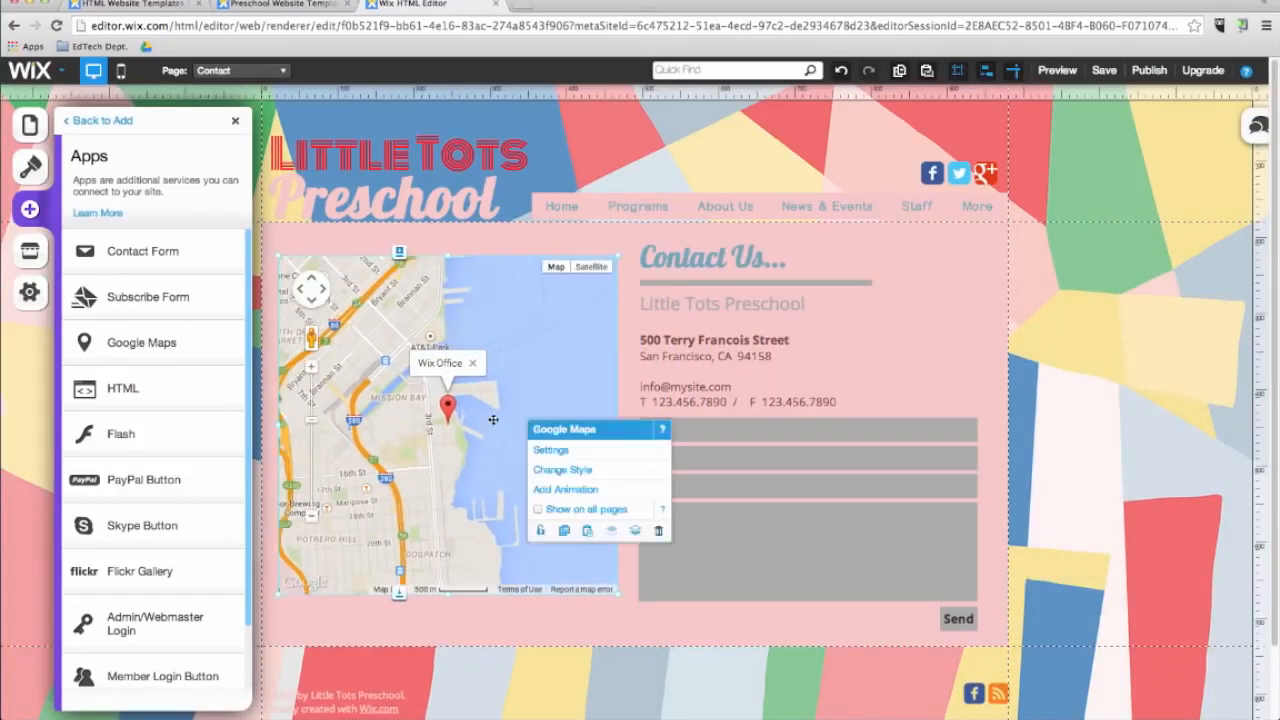
Set the map's address to the school's address and its description to Korea International School.
left_click(549, 452)
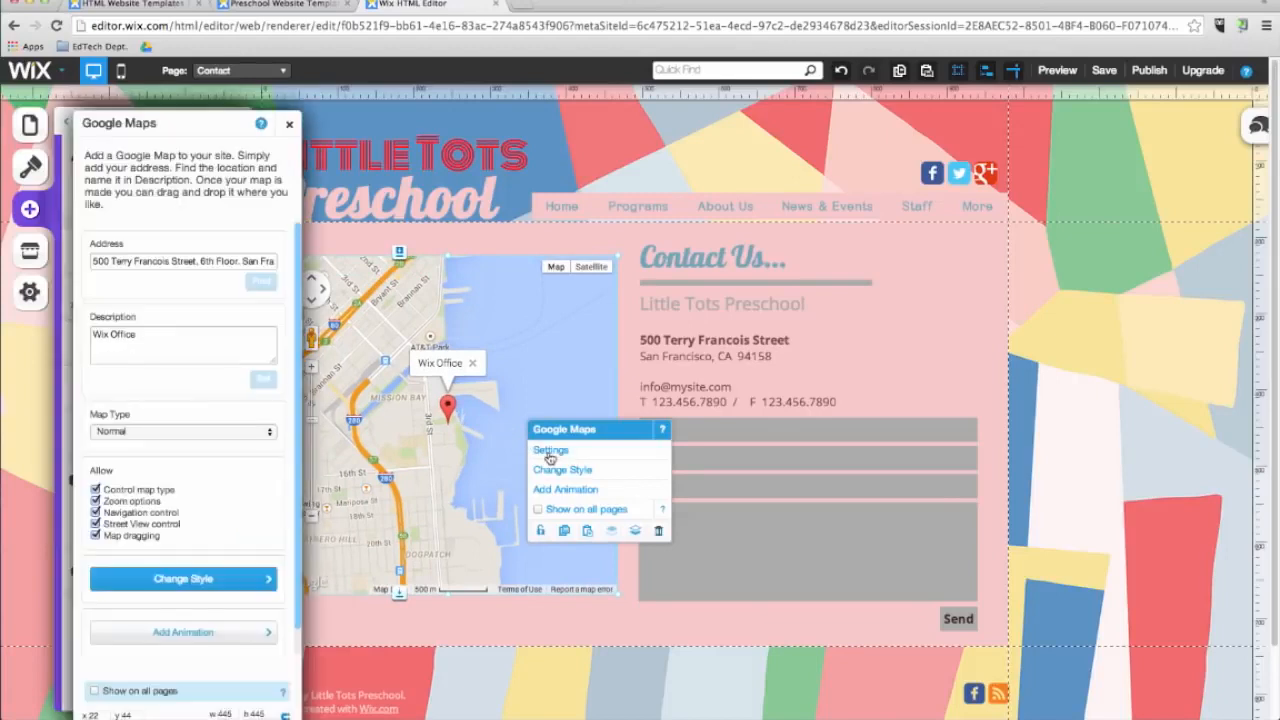
triple_click(140, 261)
key("BackSpace")
type("Seongnam-si, Gyeonggi-do Korea 463-420")
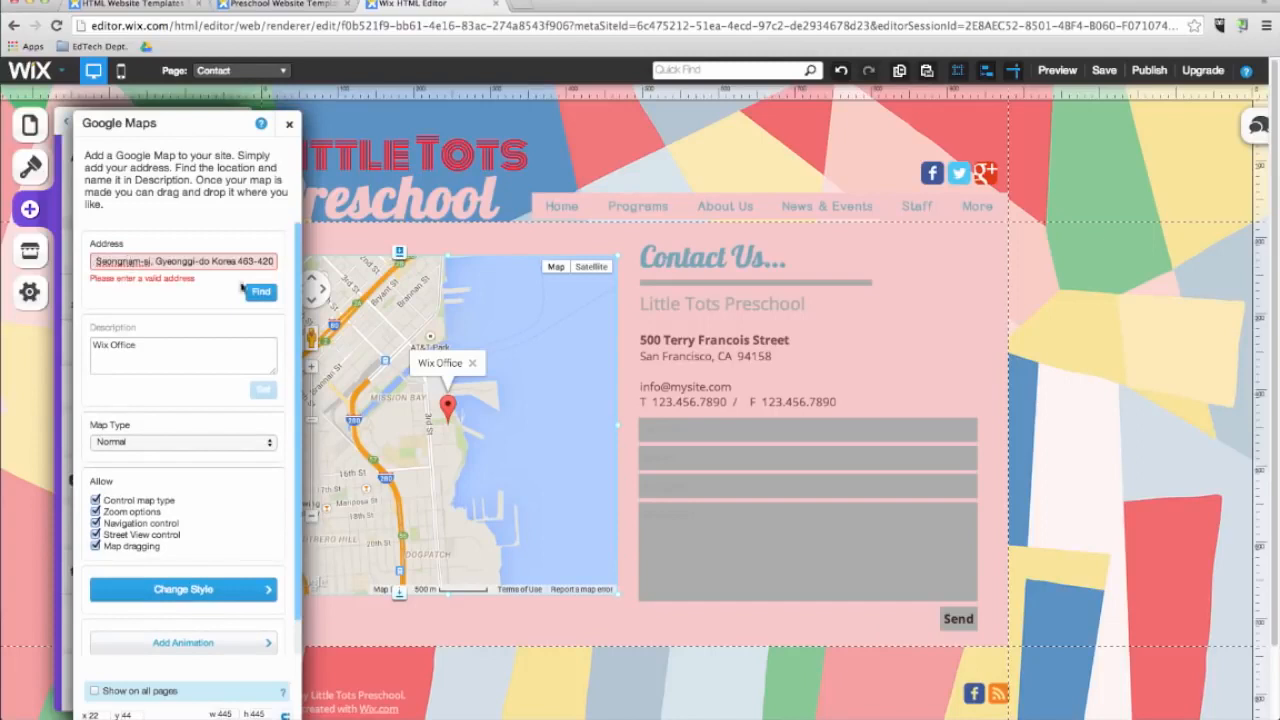
left_click(262, 292)
triple_click(169, 332)
type("Korea International School")
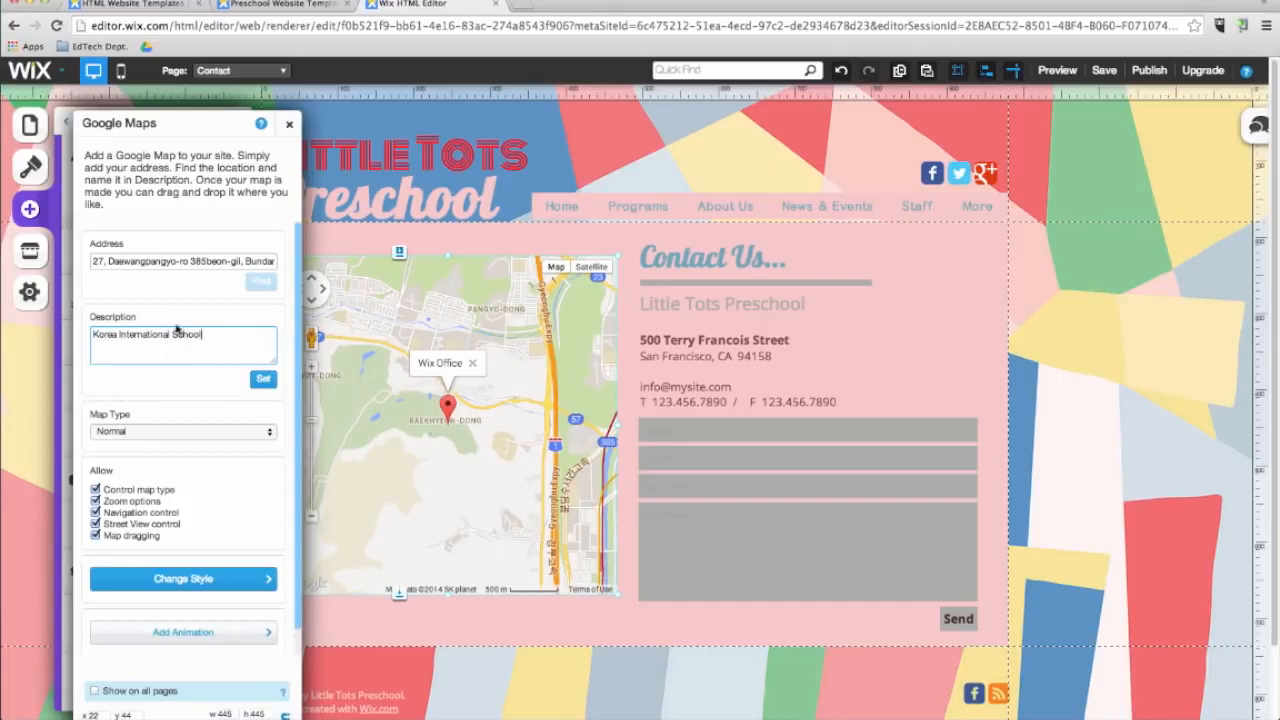
left_click(263, 382)
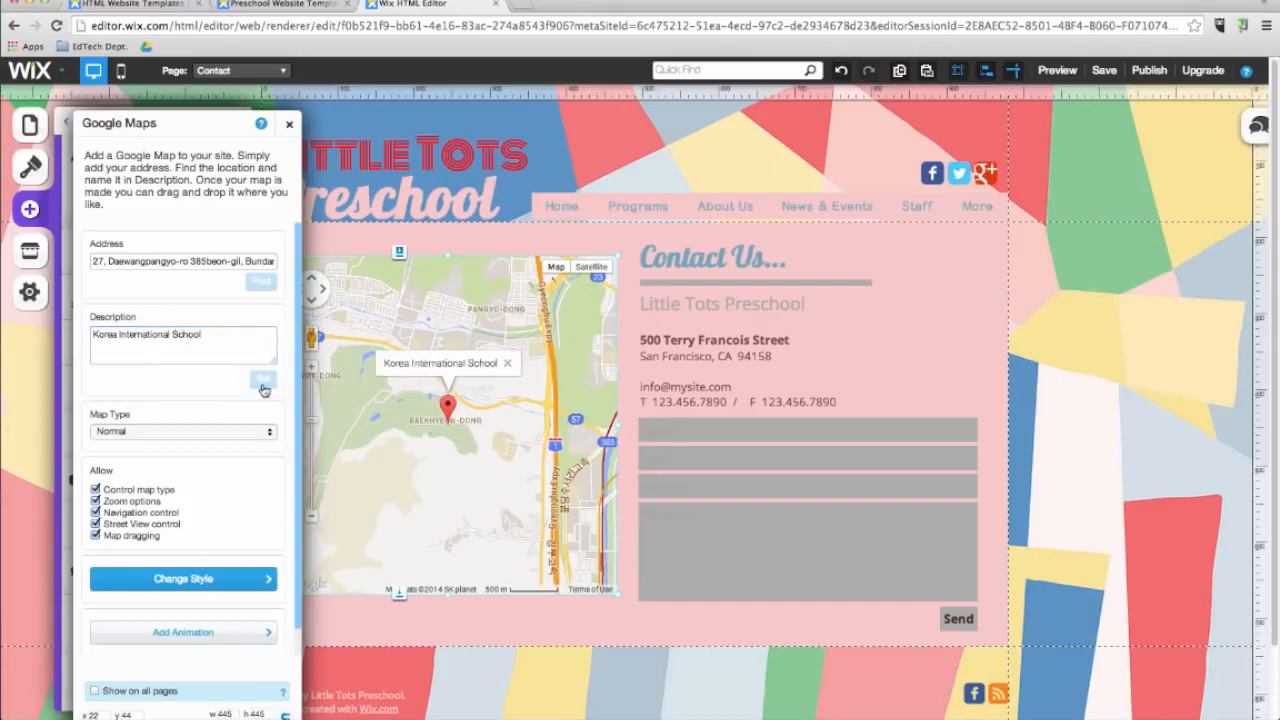
left_click(289, 123)
left_click(235, 121)
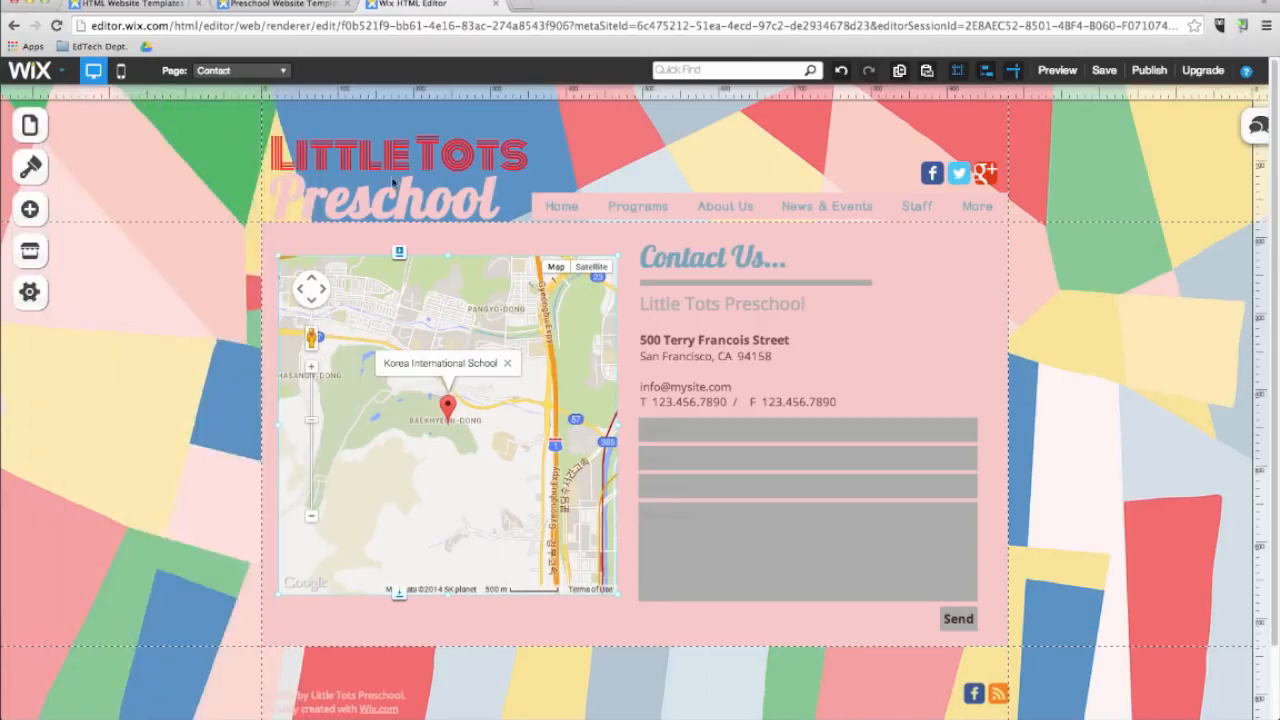
left_click(30, 210)
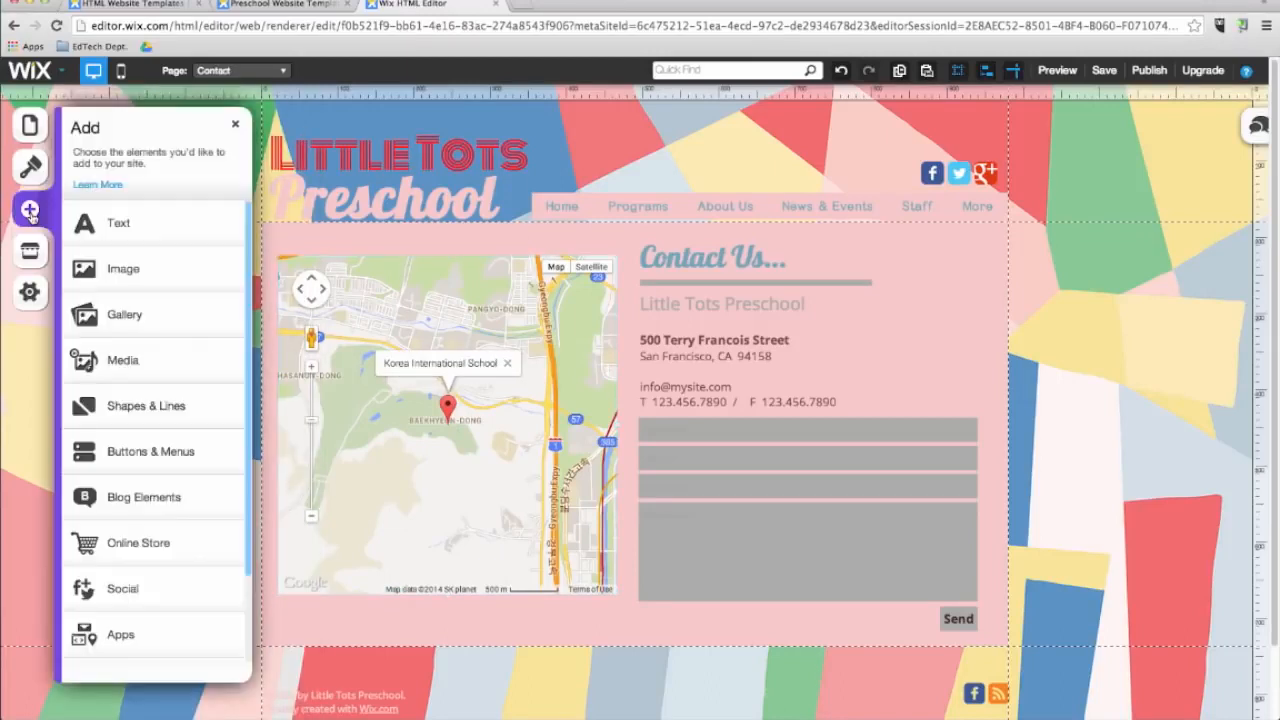
left_click(118, 634)
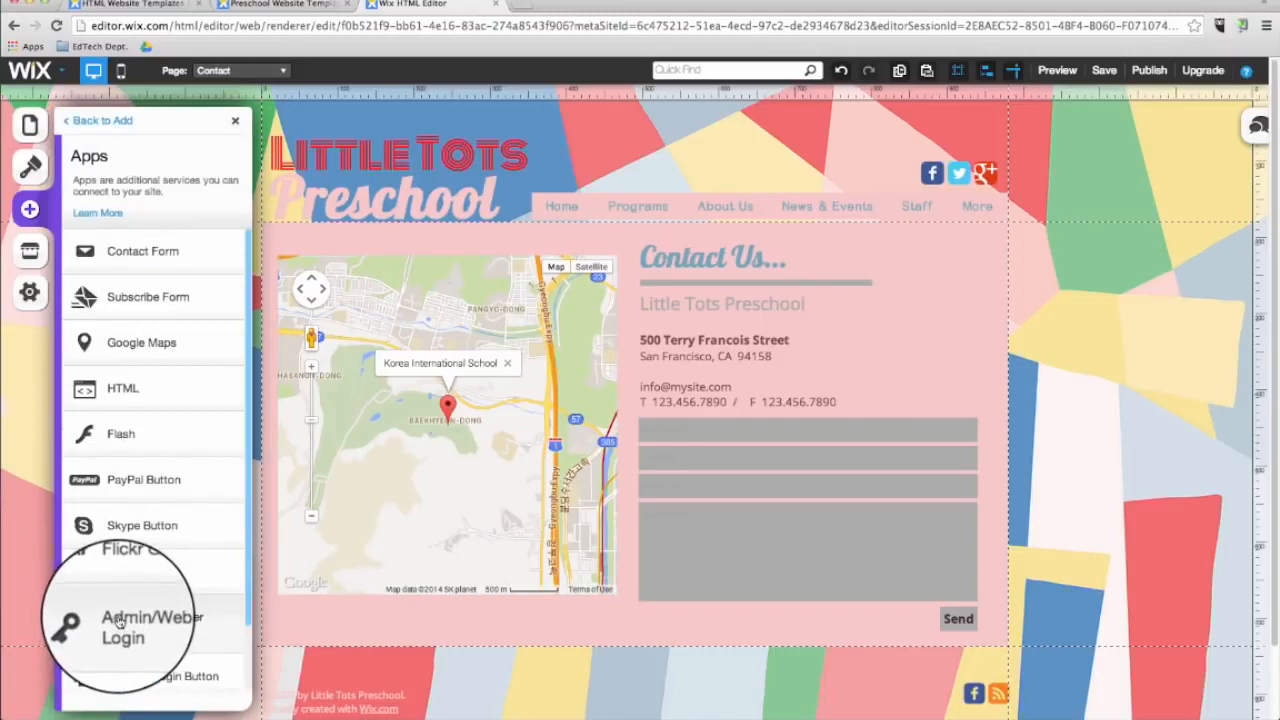
left_click(162, 401)
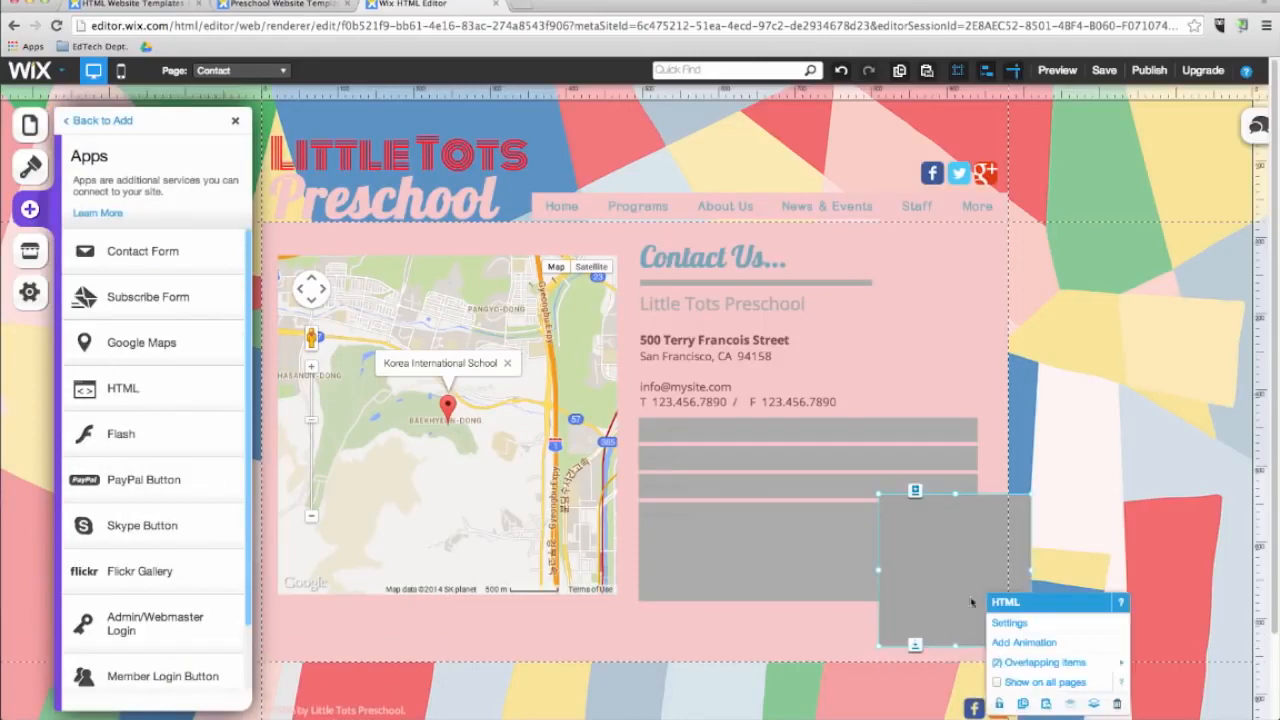
left_click(1012, 625)
left_click(150, 229)
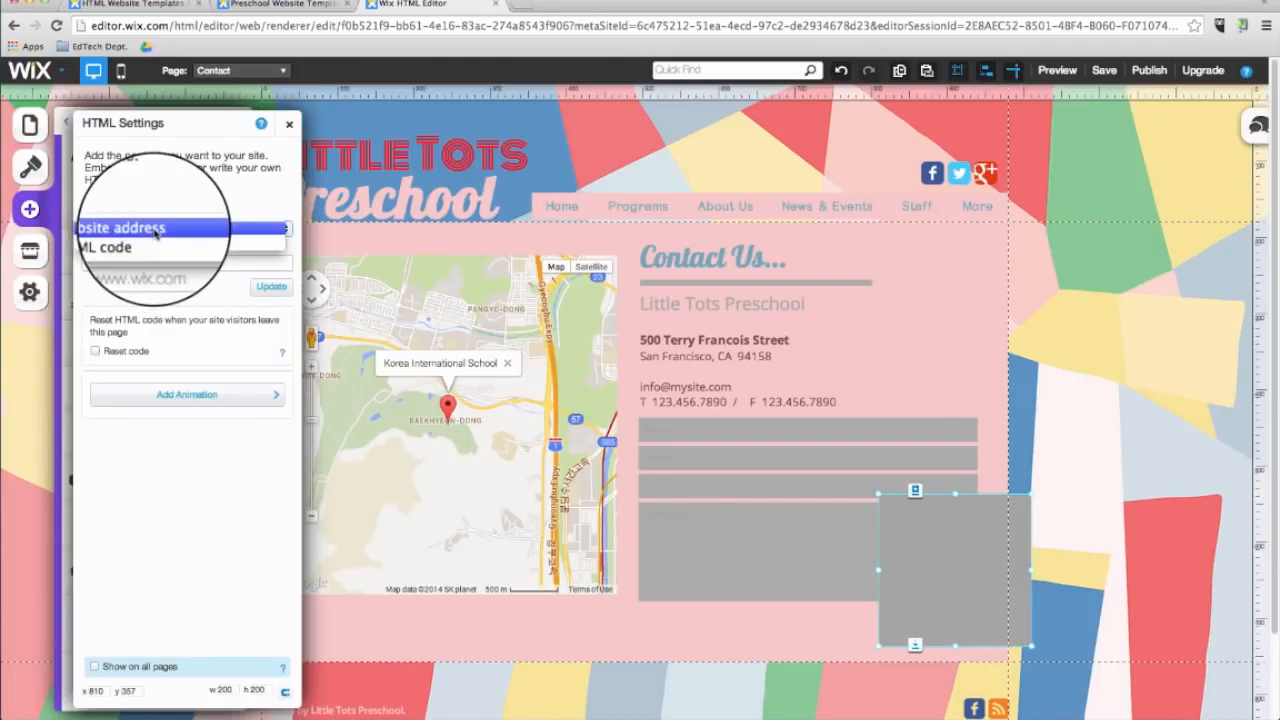
left_click(147, 252)
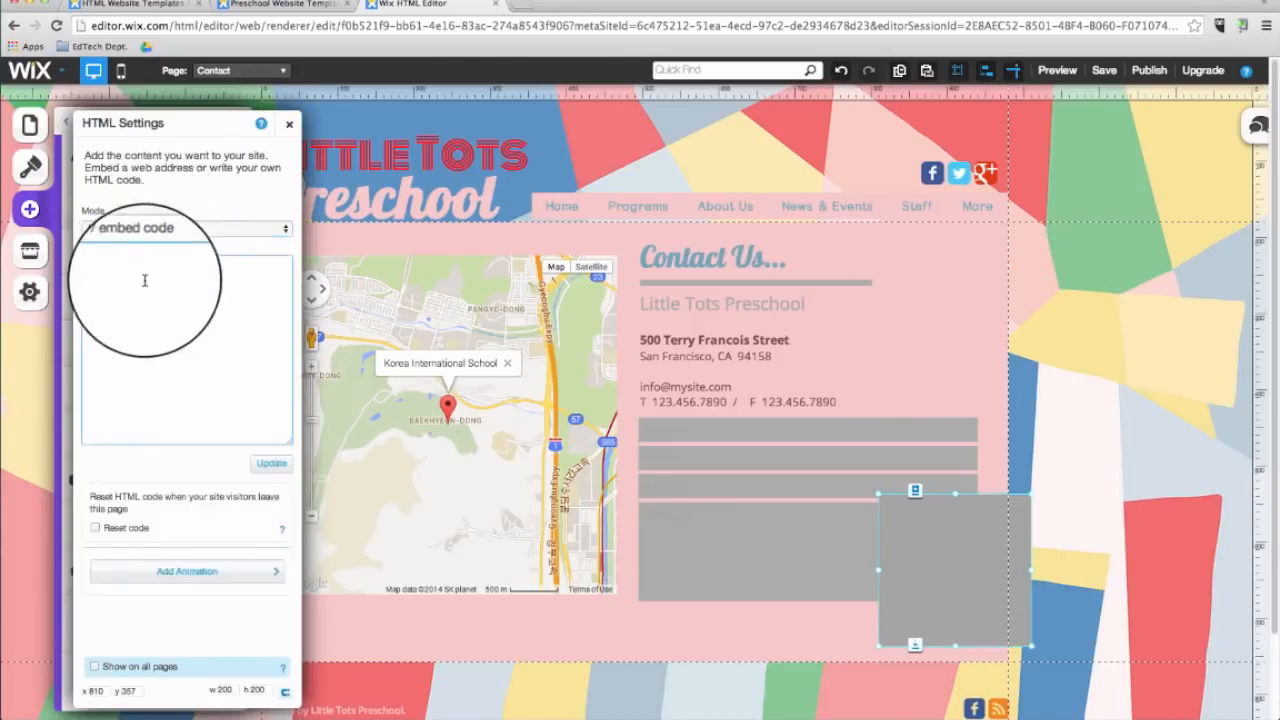
left_click(290, 127)
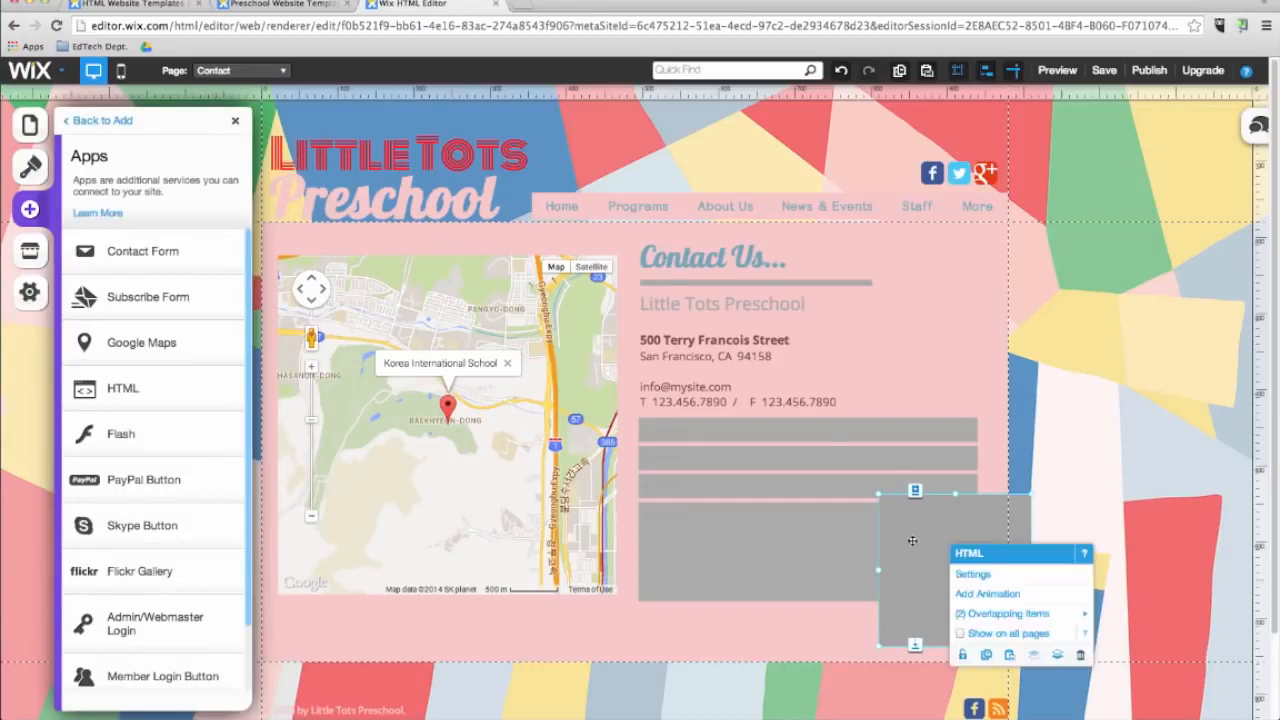
key("Delete")
left_click(237, 124)
Switch to the Home page and add an FAQs list from the List Builder.
left_click(240, 70)
left_click(245, 92)
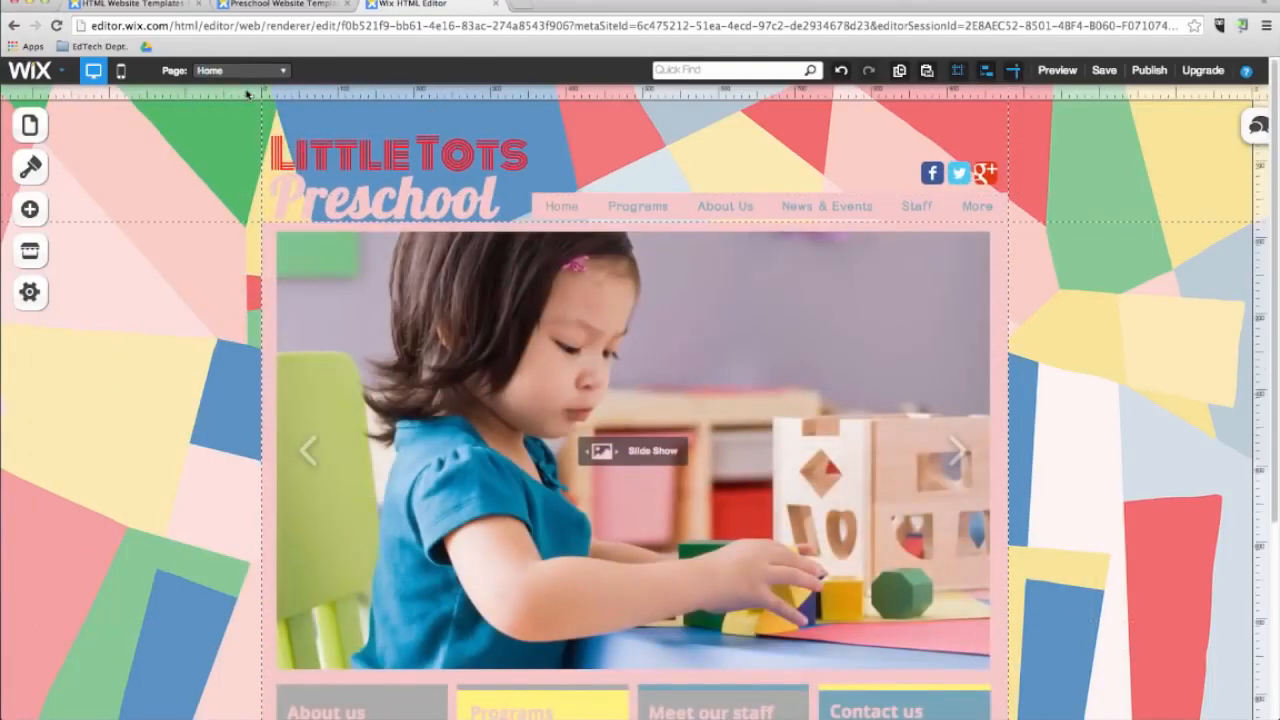
left_click(30, 210)
scroll(100, 457, "down", 2)
left_click(100, 577)
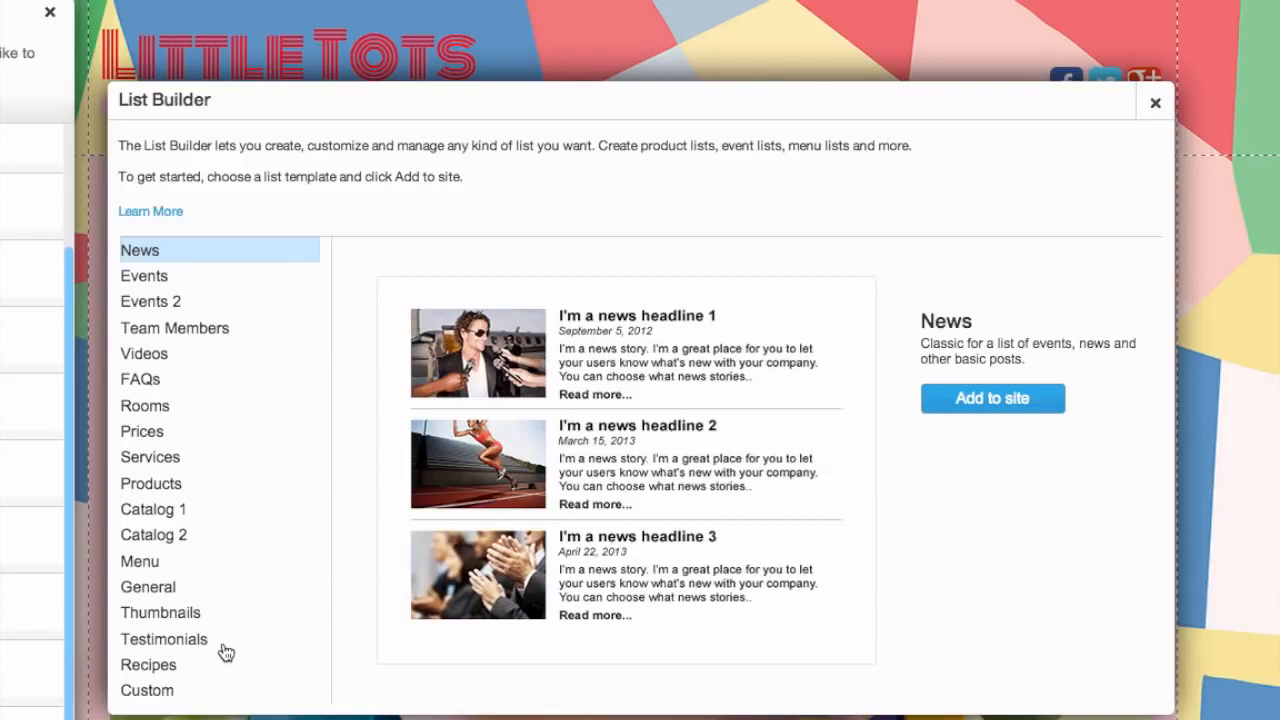
left_click(152, 381)
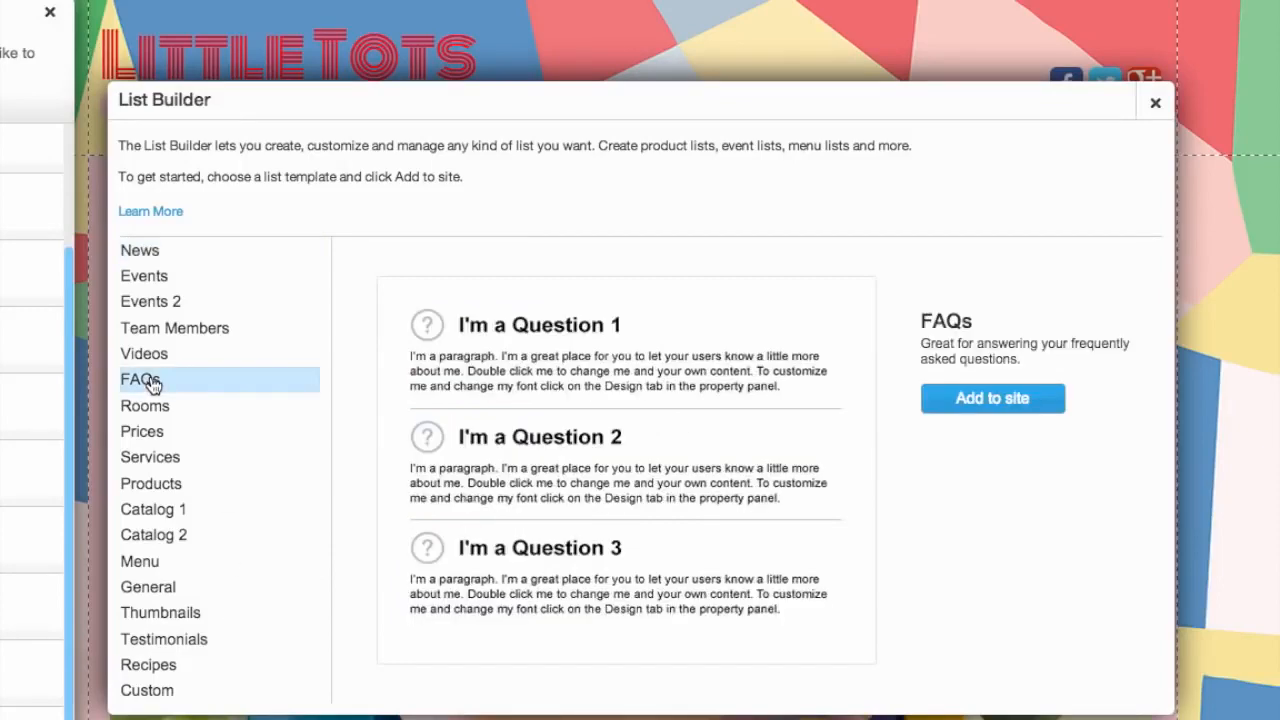
left_click(988, 398)
Position the FAQs list below the four info boxes on the Home page.
left_click(851, 456)
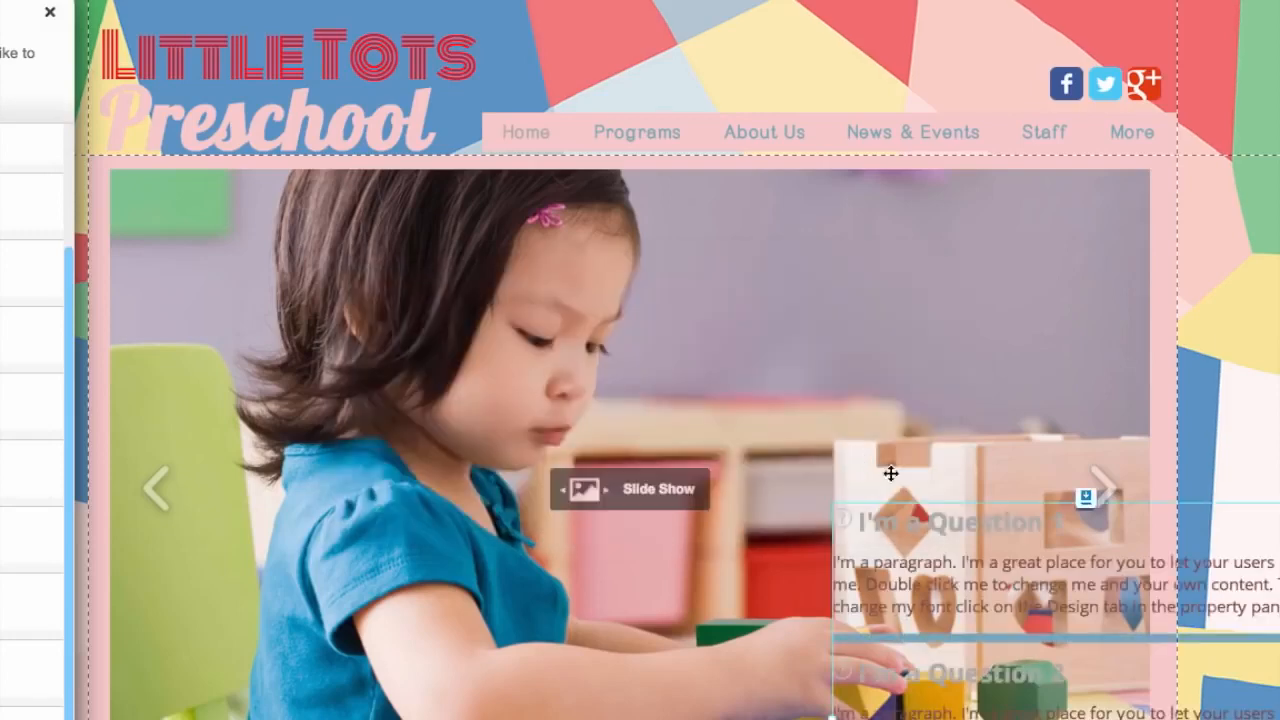
left_click_drag(879, 420, 420, 387)
right_click(460, 384)
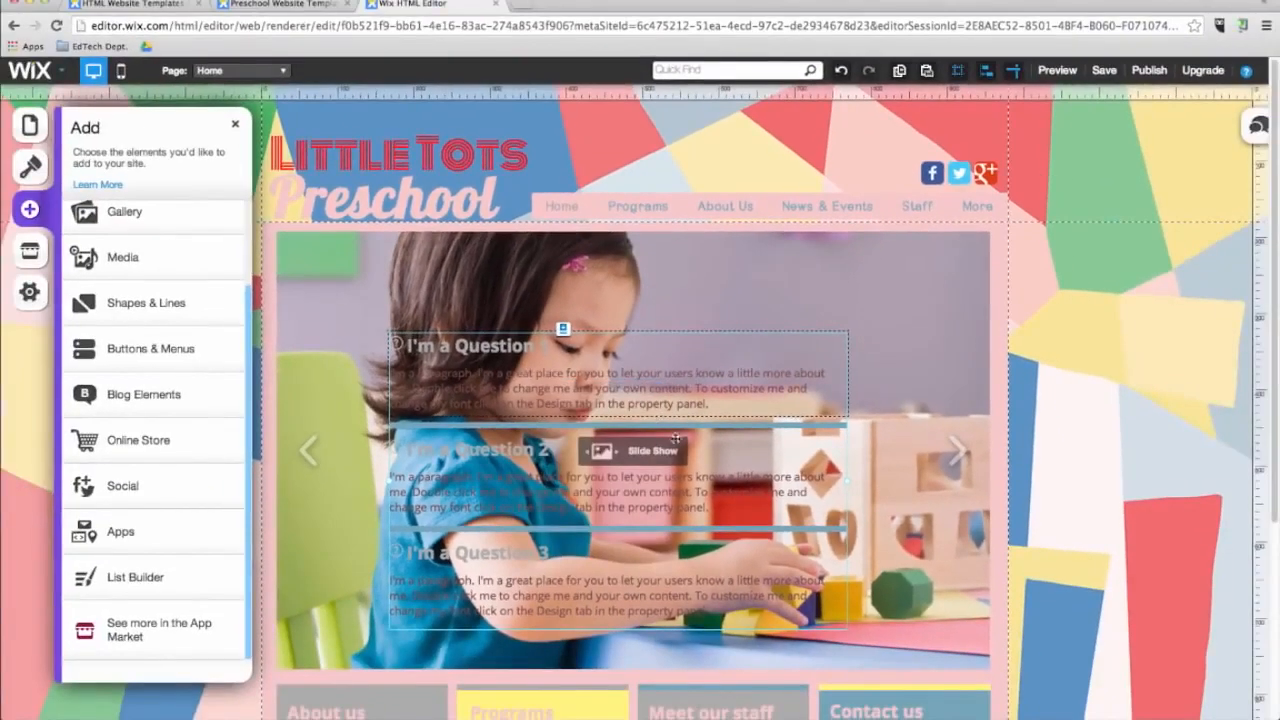
left_click_drag(676, 438, 750, 617)
scroll(975, 483, "down", 2)
scroll(463, 576, "down", 1)
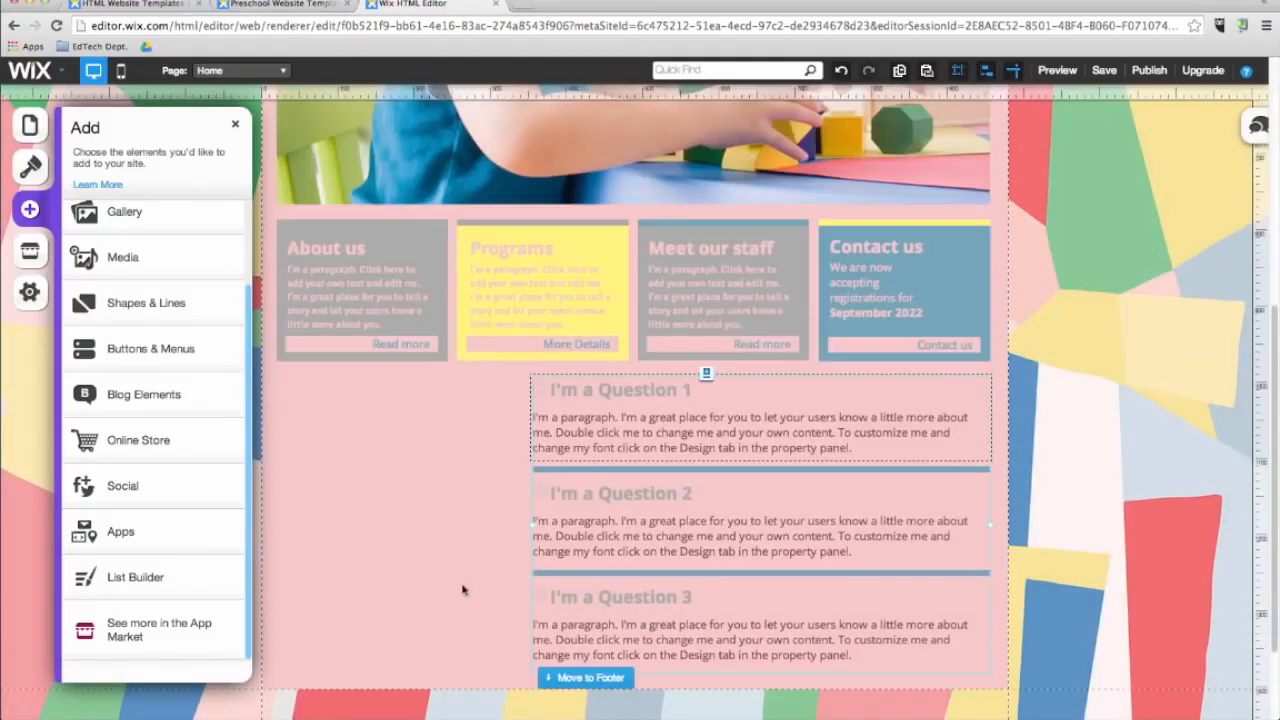
Open the App Market.
left_click(464, 583)
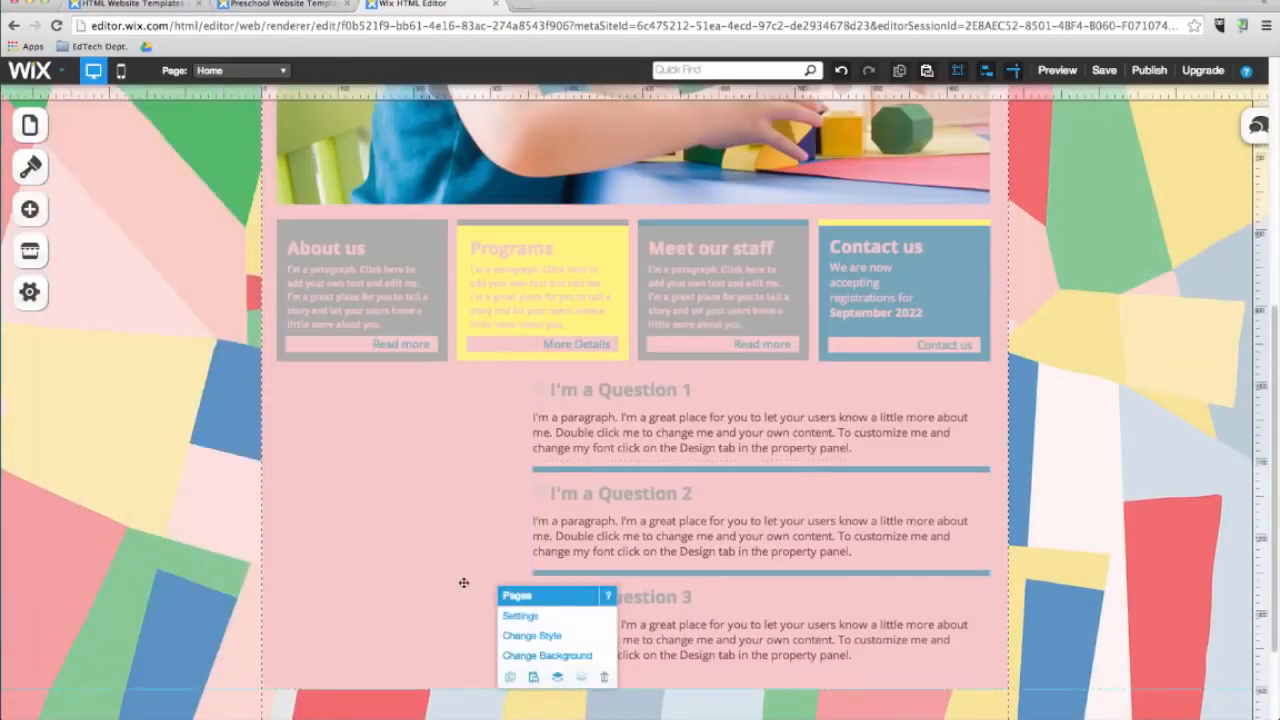
left_click(30, 250)
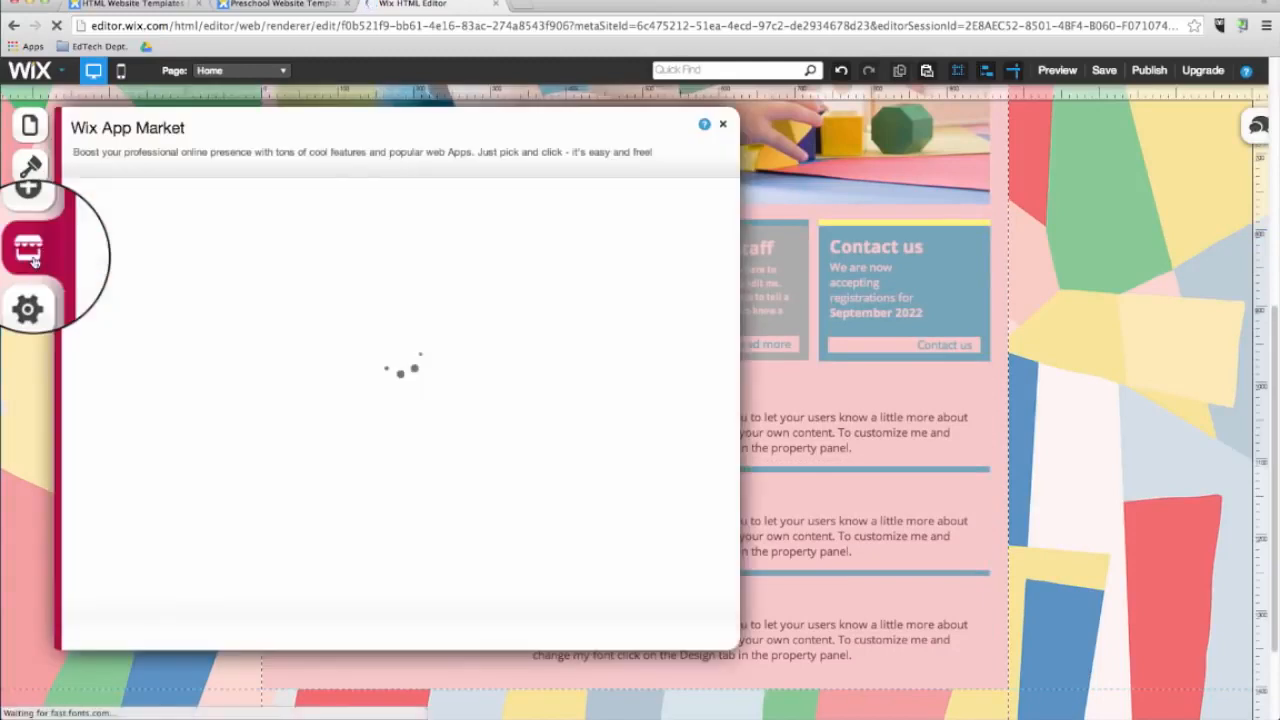
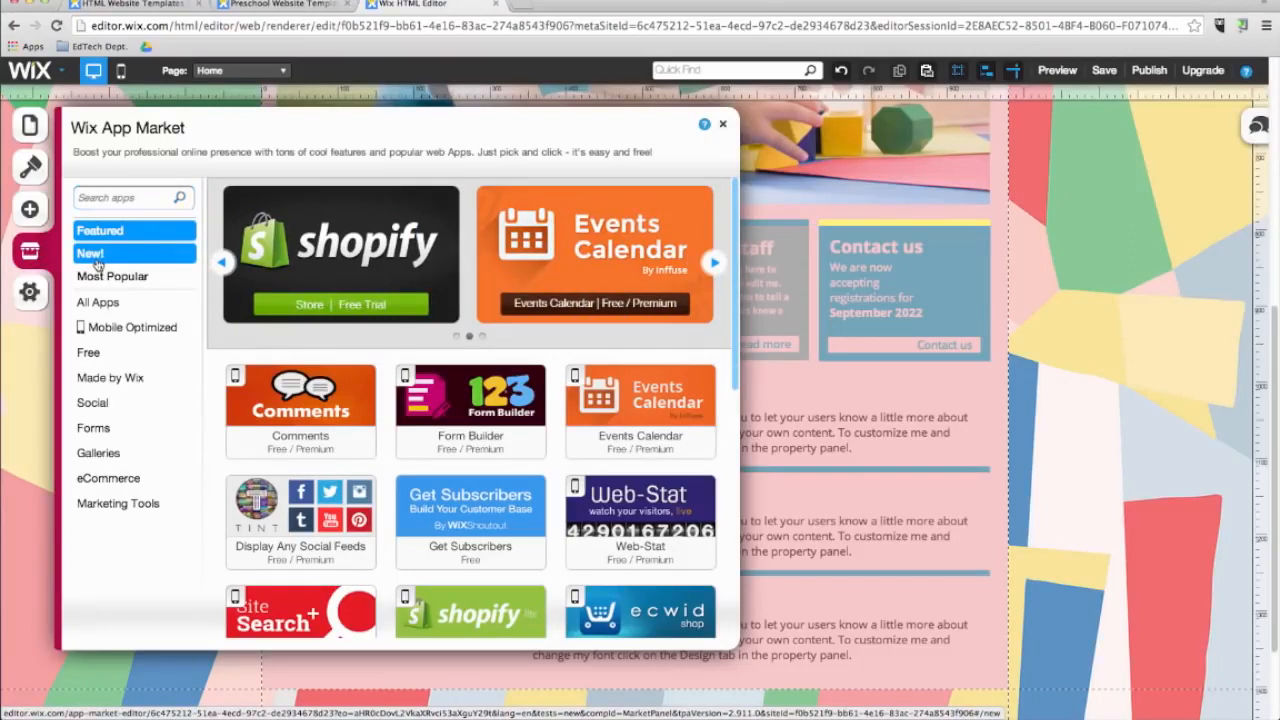
Browse the App Market's new and social apps, viewing the Twitter Feed app's details.
left_click(97, 263)
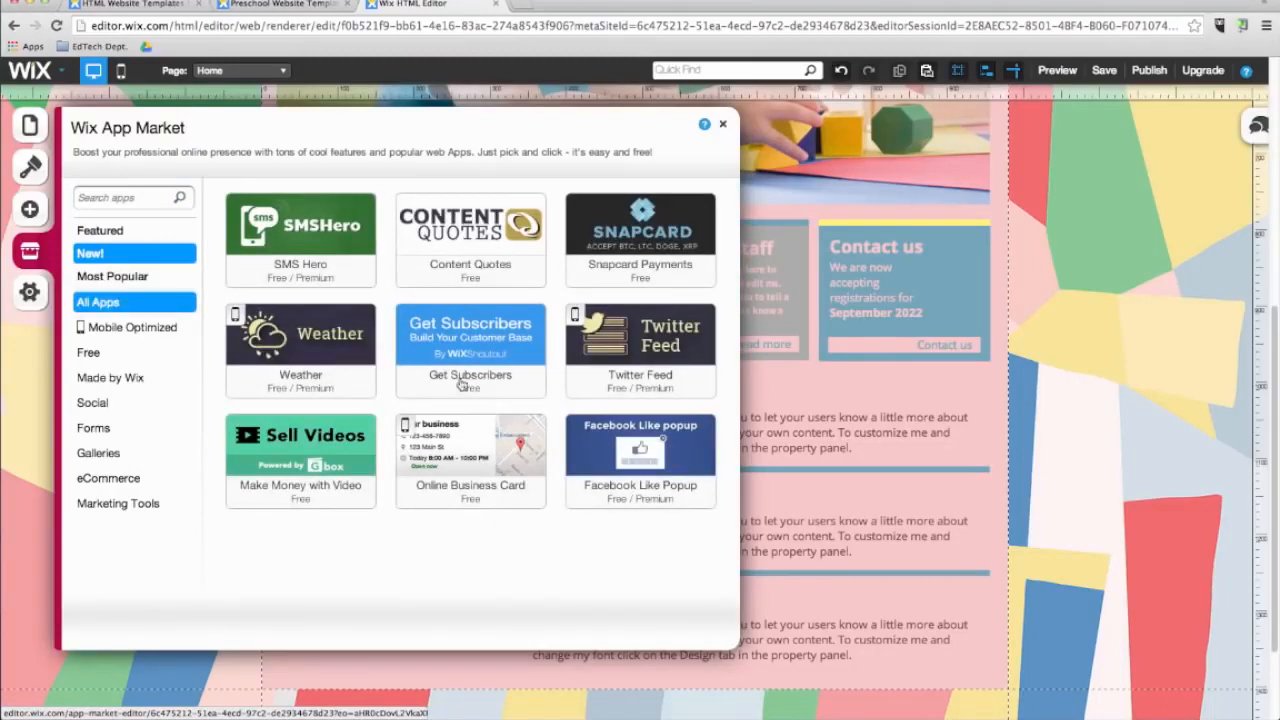
left_click(645, 350)
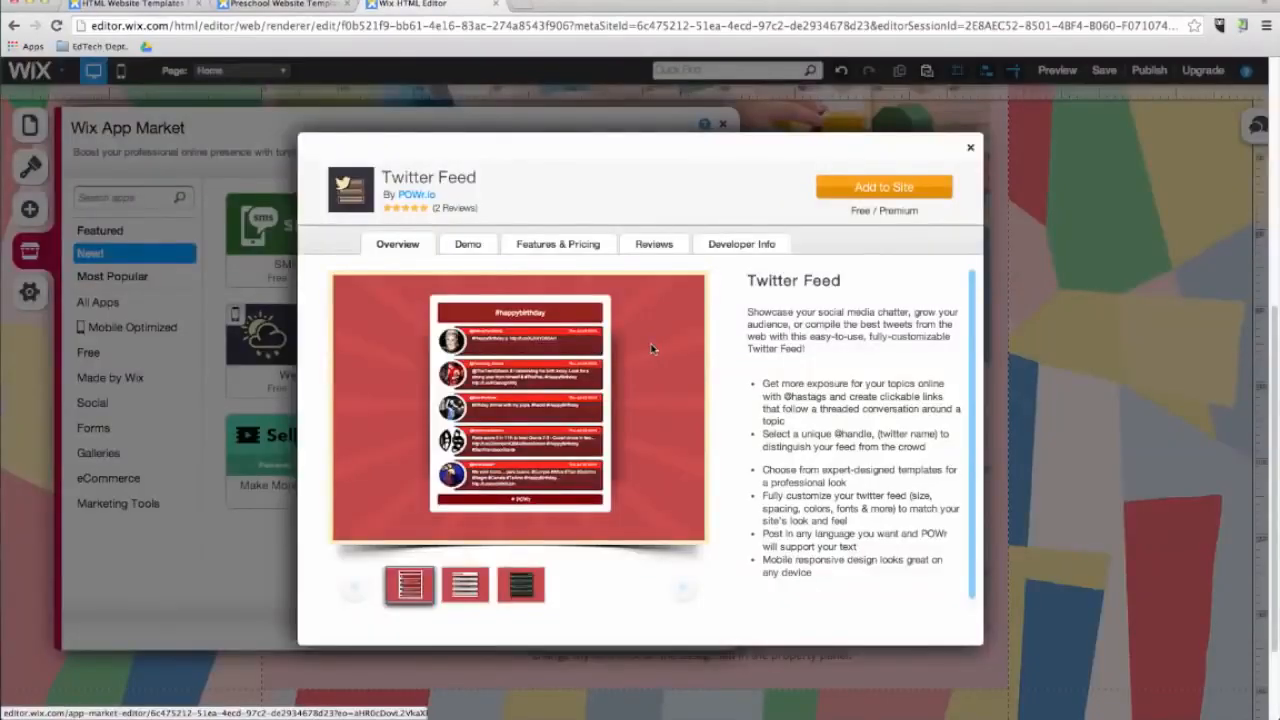
left_click(971, 151)
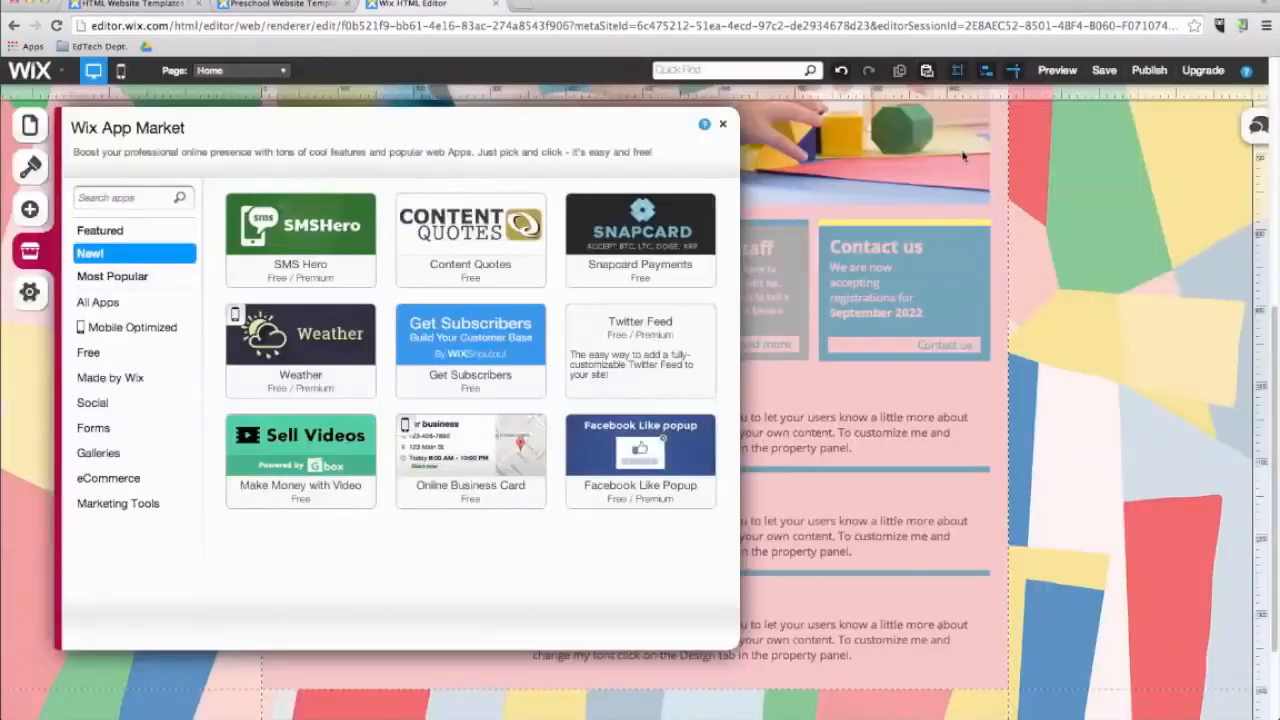
left_click(140, 404)
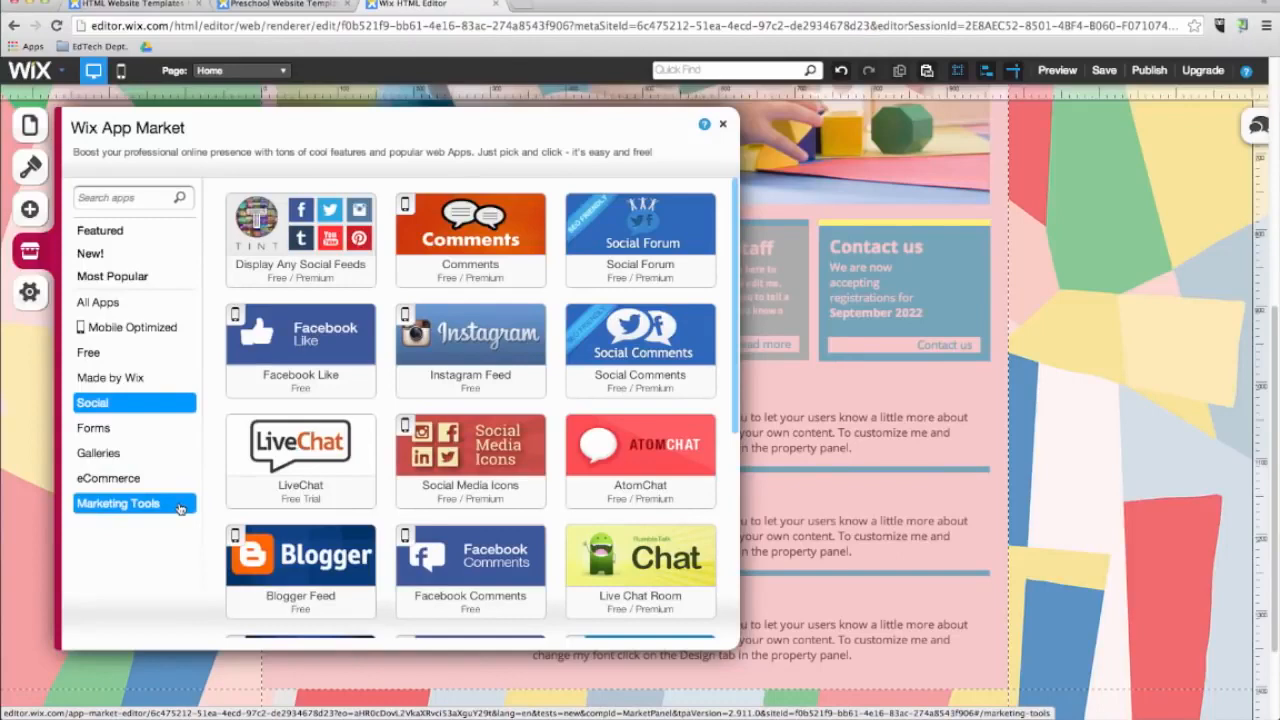
Switch to the Gallery page and delete its photo gallery.
left_click(240, 70)
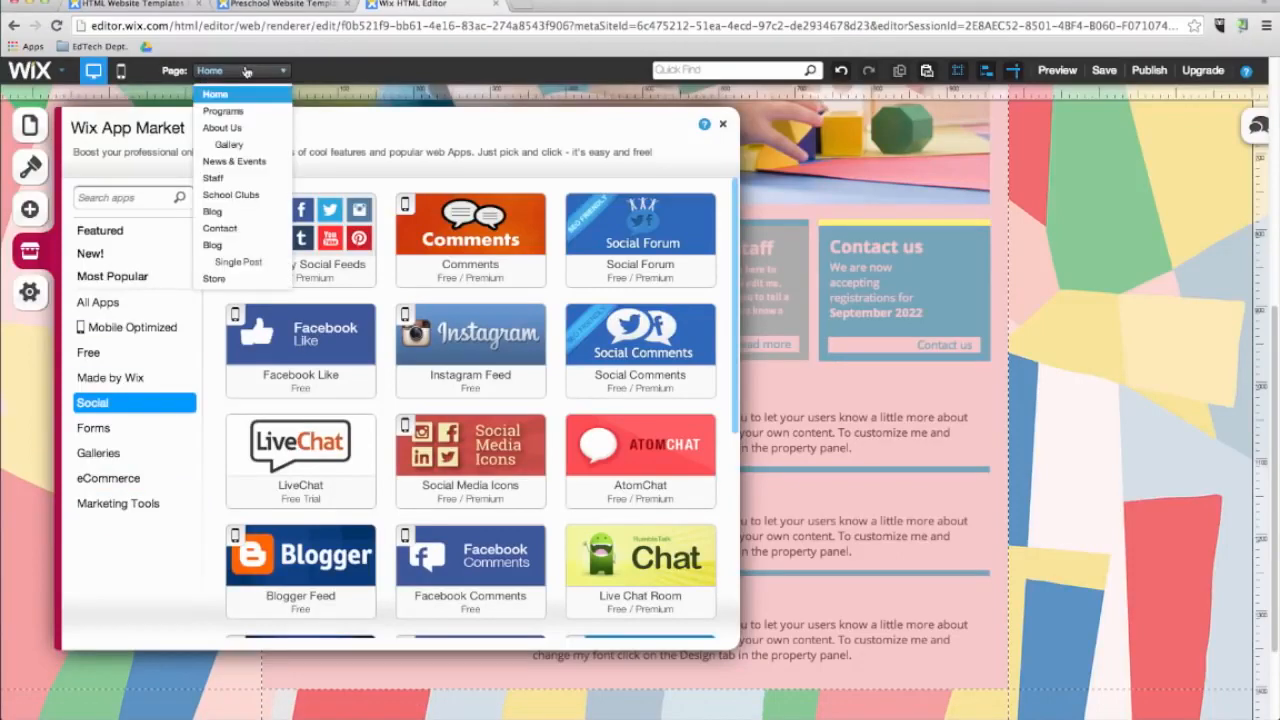
left_click(233, 150)
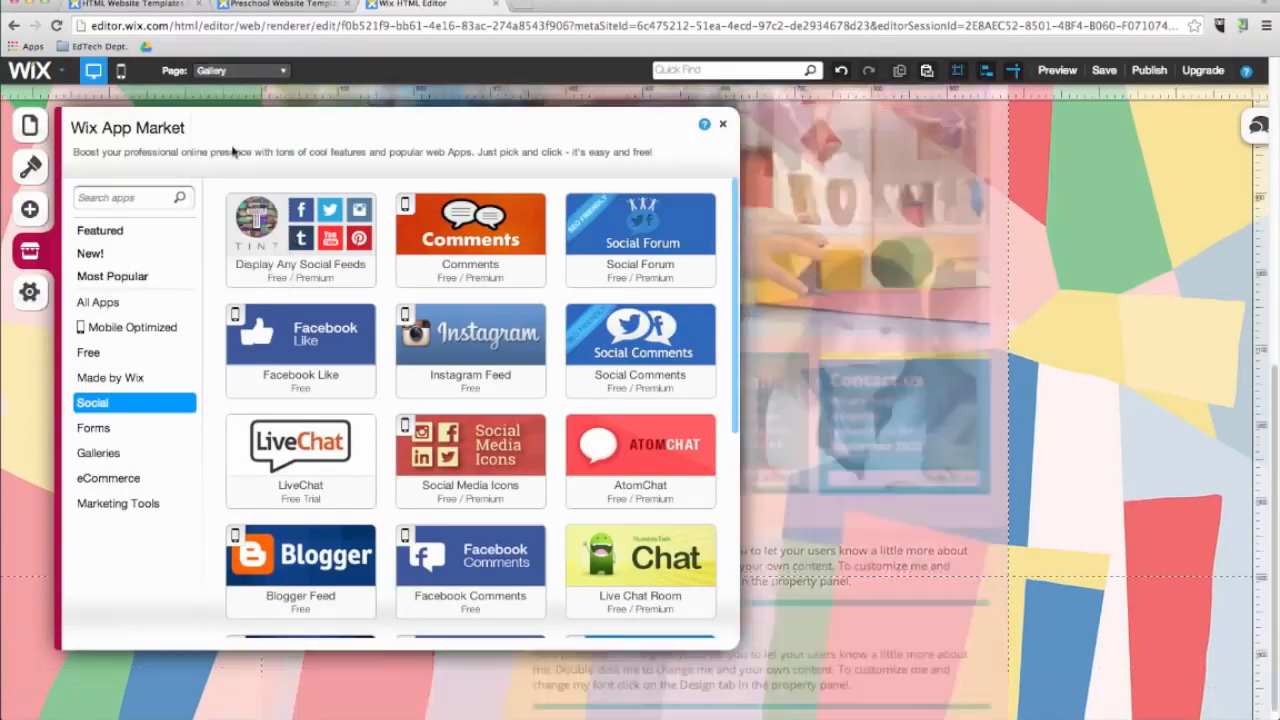
left_click(823, 323)
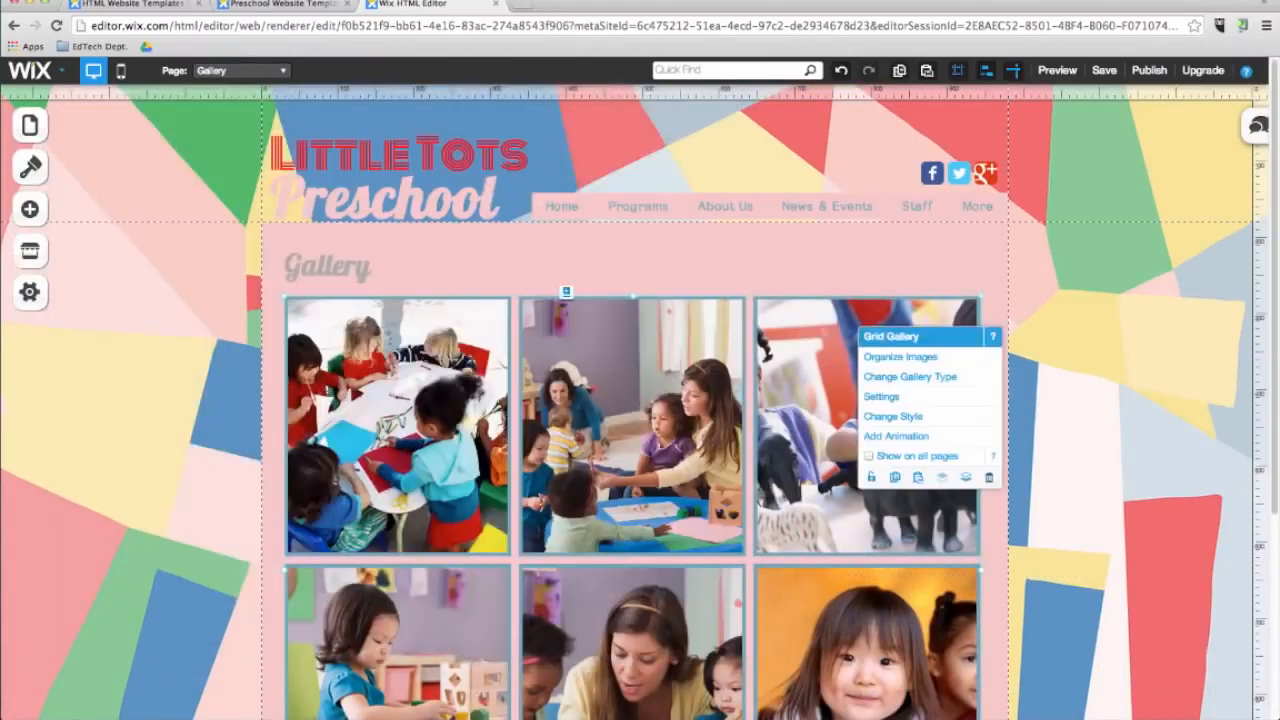
key("Delete")
Add the Instagram Feed app from the App Market's Social apps to the Gallery page below the heading.
left_click(30, 251)
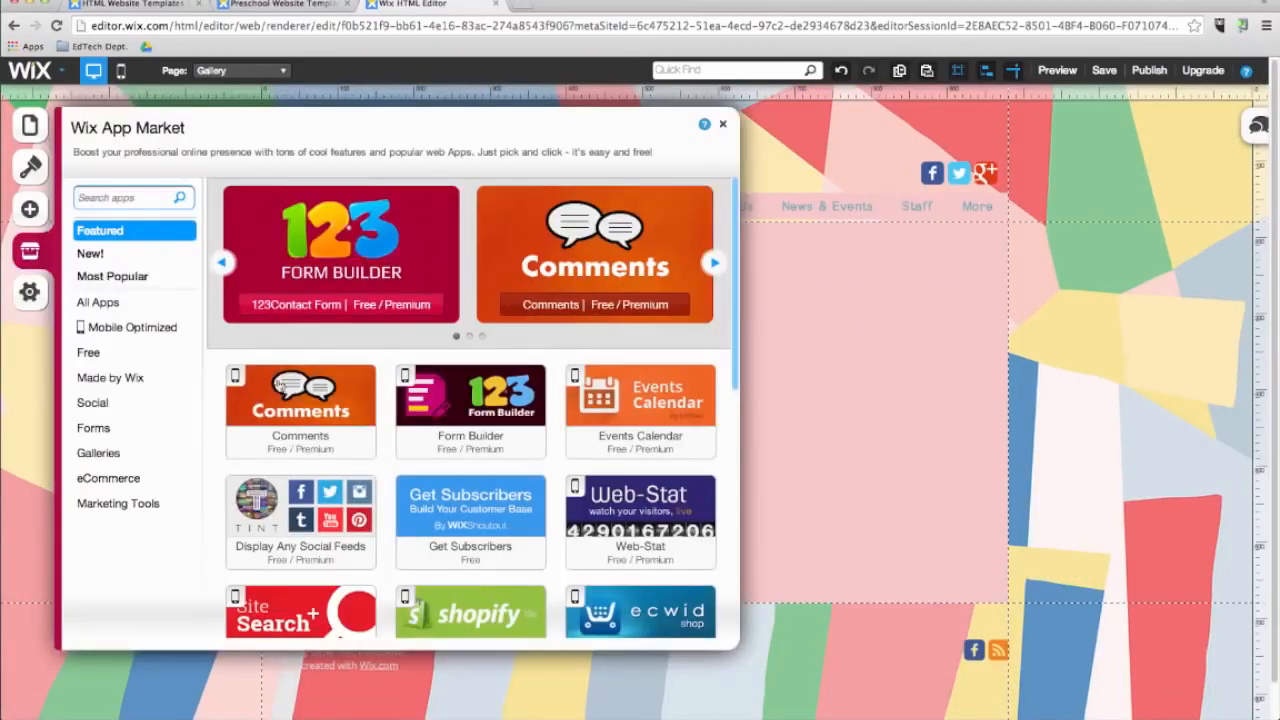
left_click(95, 403)
left_click(497, 336)
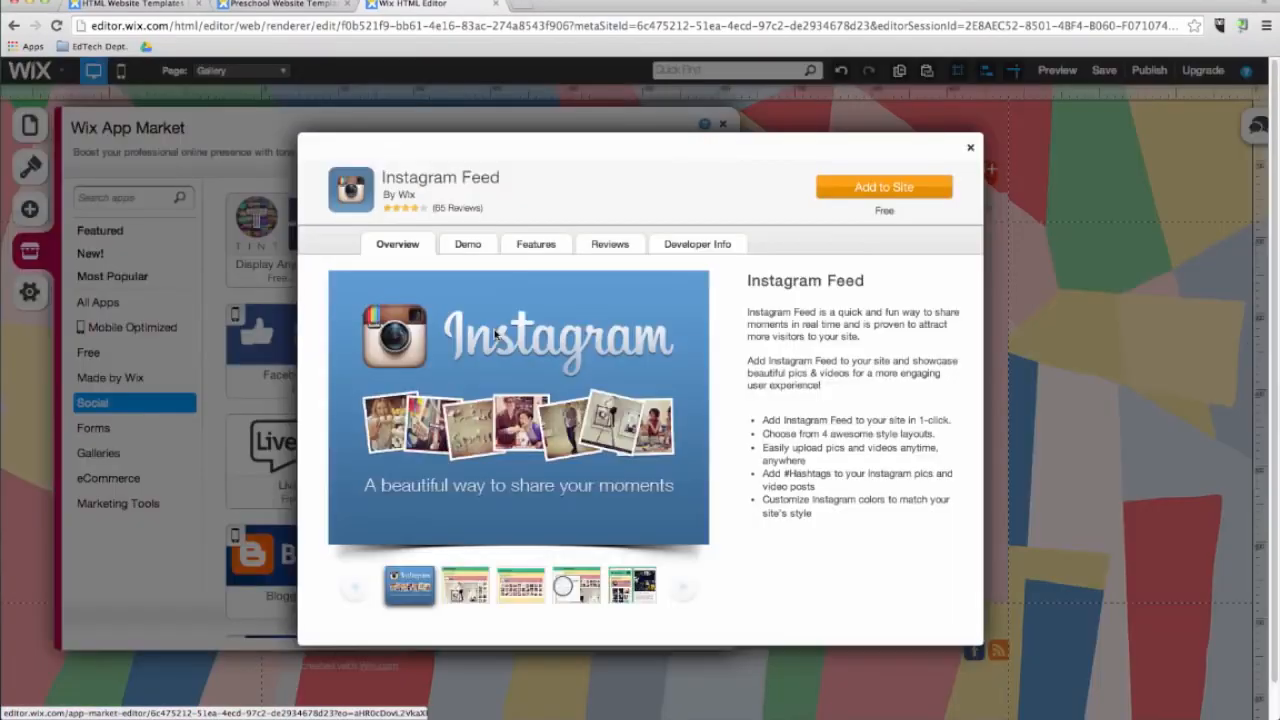
left_click(839, 190)
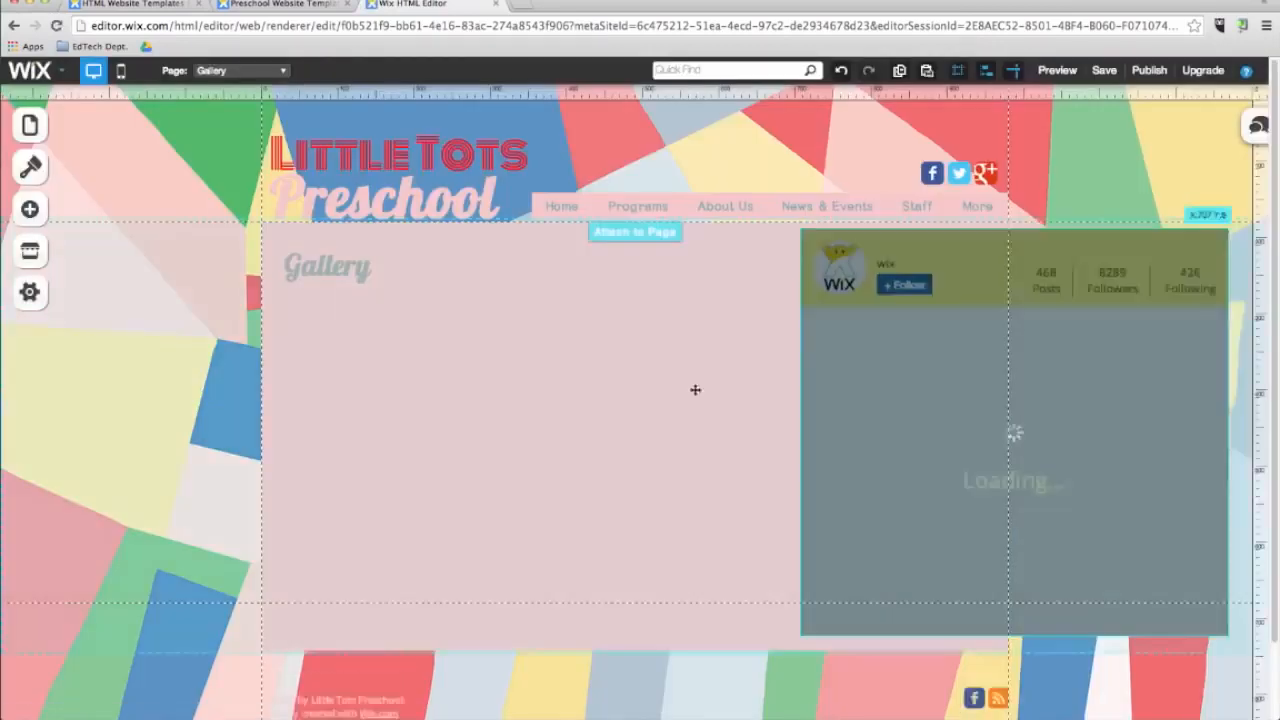
left_click_drag(348, 416, 349, 412)
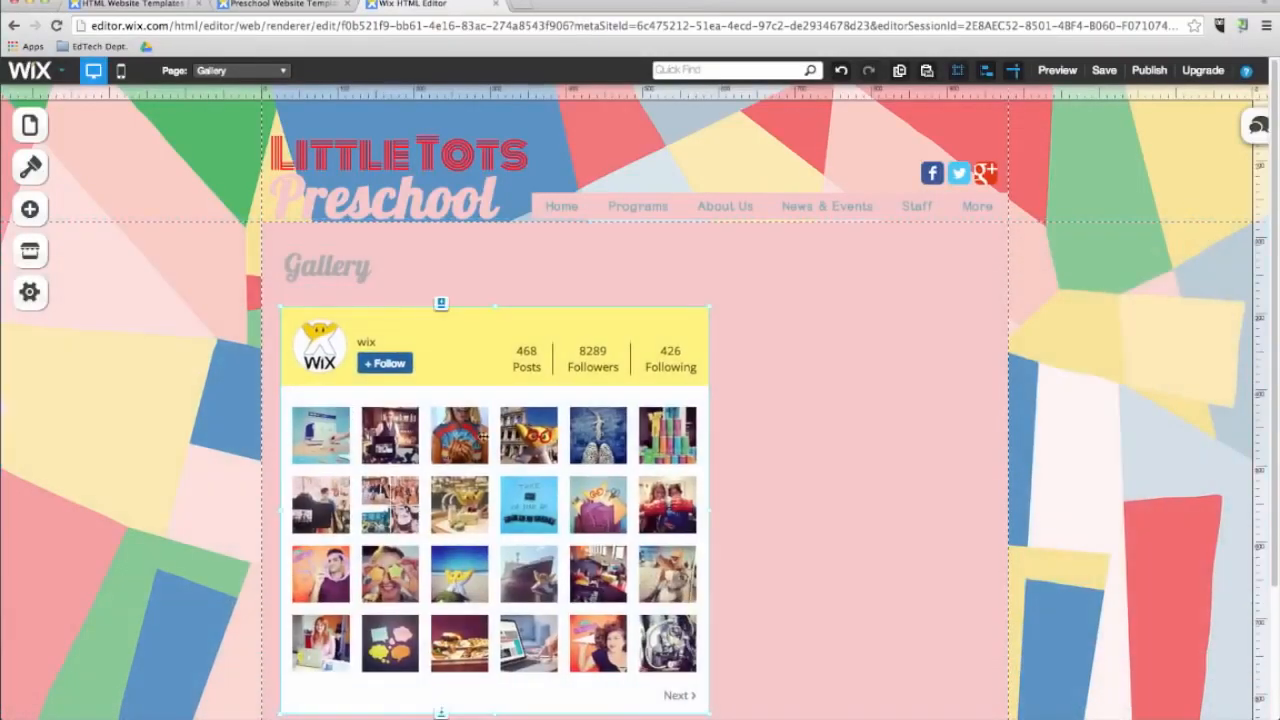
Open the Instagram Feed settings and connect it to an Instagram account by entering the account's username.
left_click(560, 469)
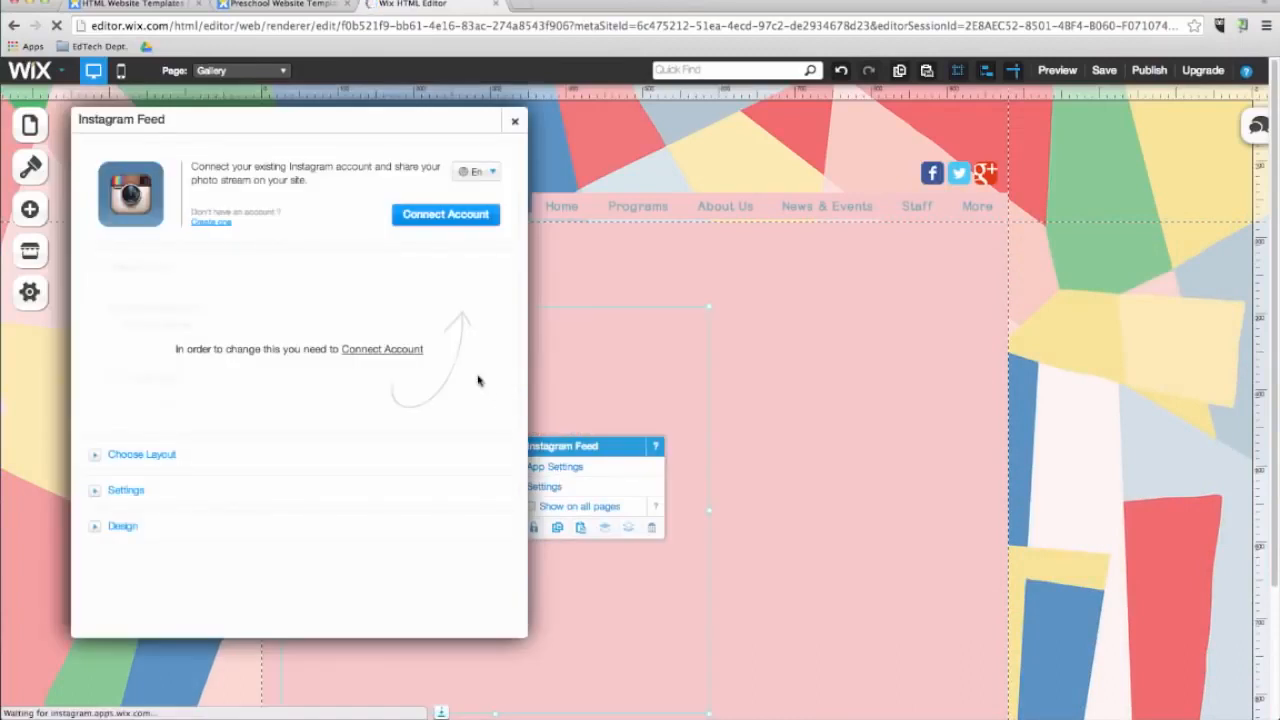
left_click(440, 216)
type("davdilee")
type("edtech")
left_click(745, 405)
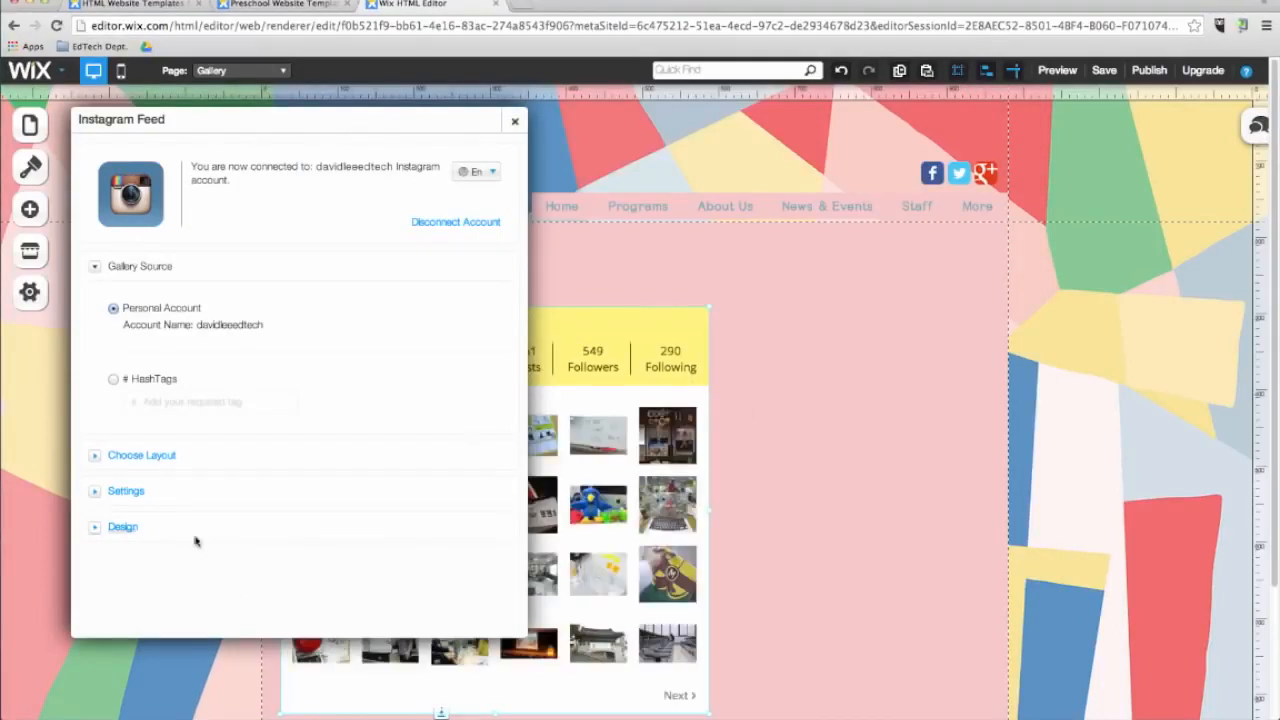
left_click(517, 129)
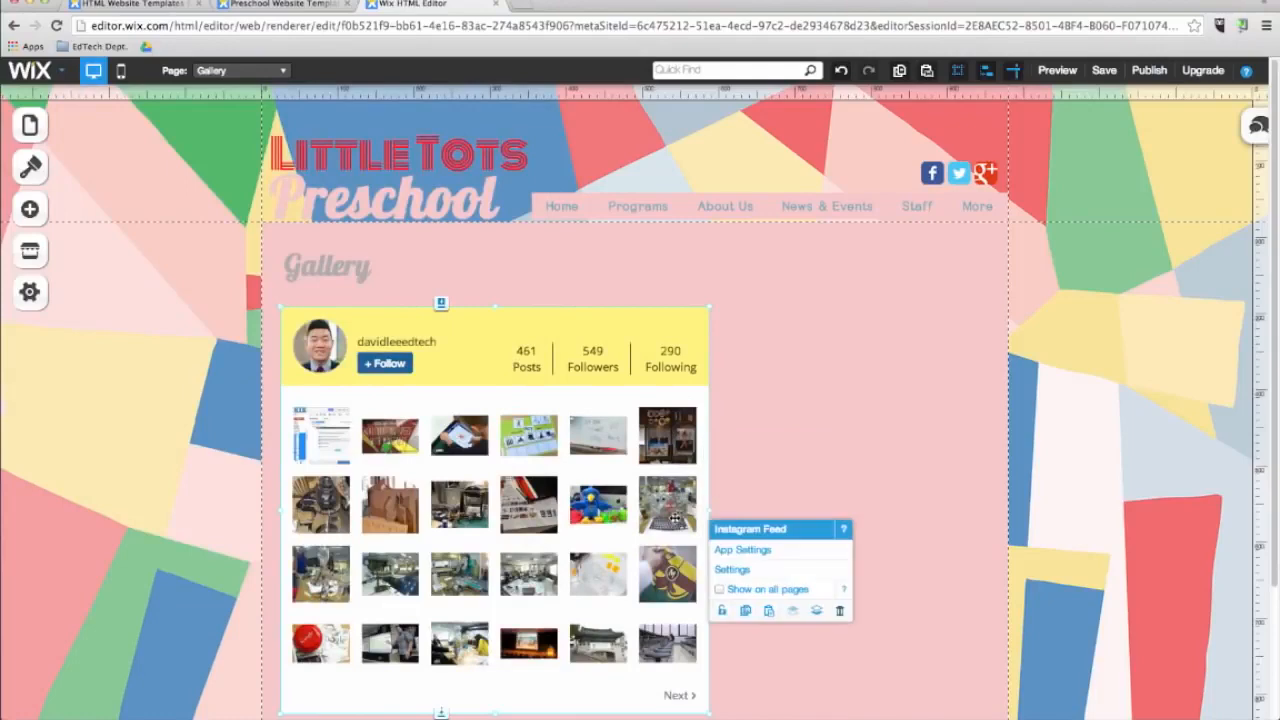
Widen the Instagram feed to span the Gallery page's content area.
left_click_drag(734, 510, 982, 512)
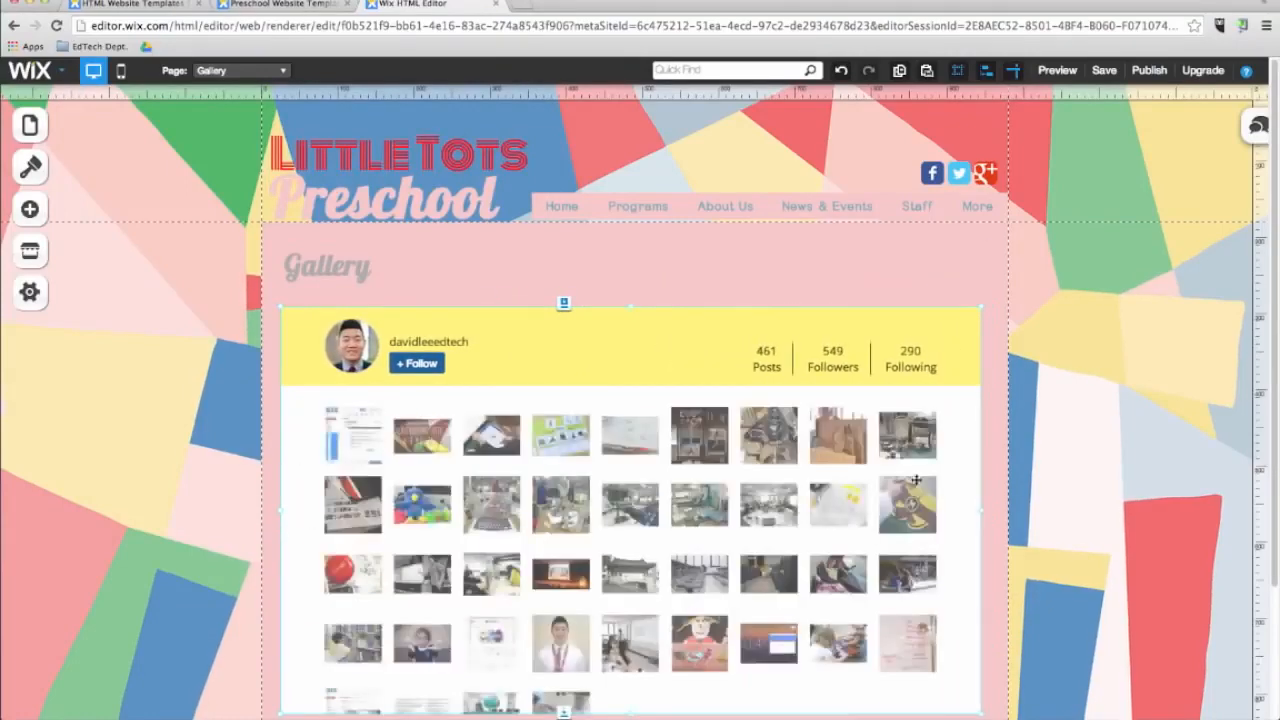
scroll(1008, 483, "down", 1)
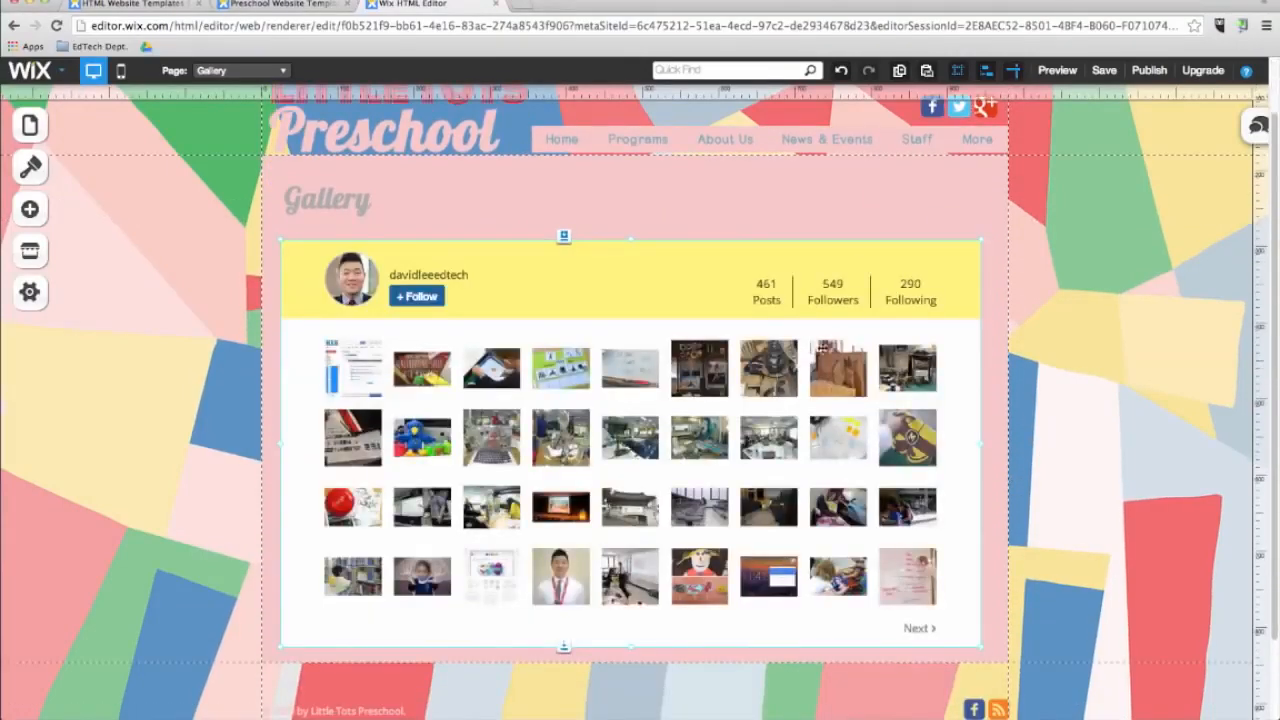
Preview the Gallery page, open one Instagram photo and close it, then return to the editor.
left_click(1057, 70)
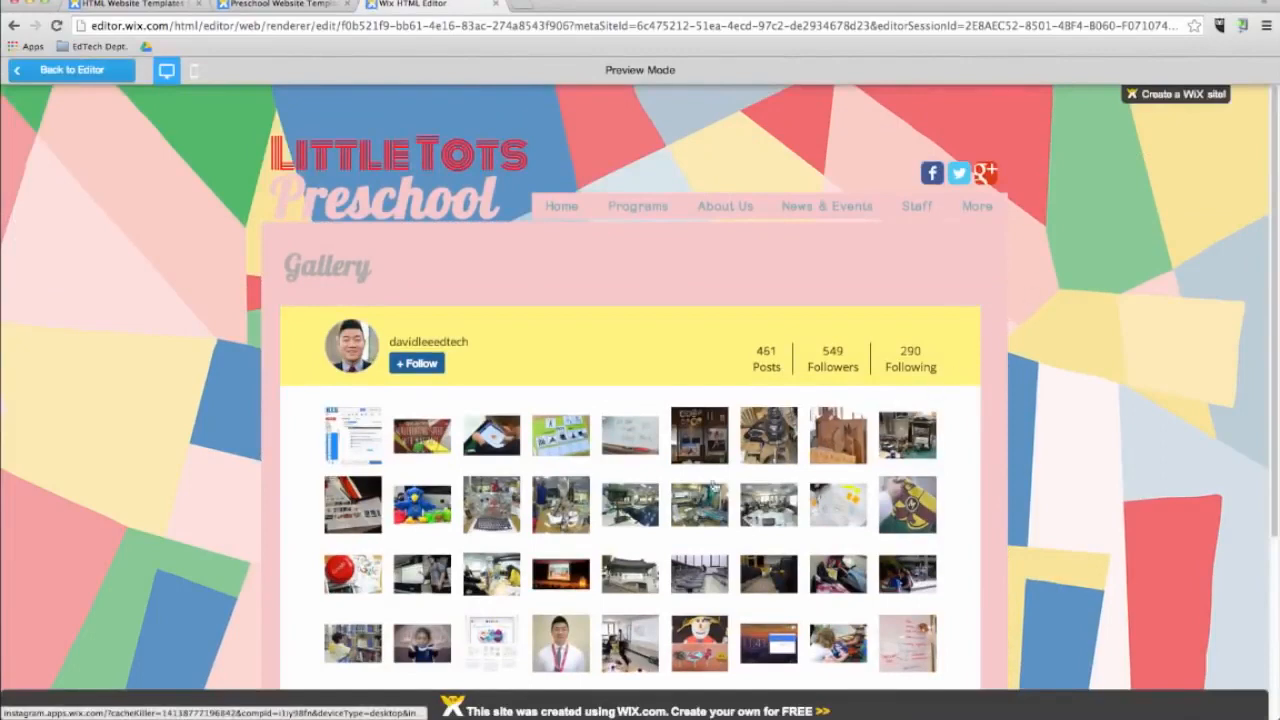
left_click(622, 643)
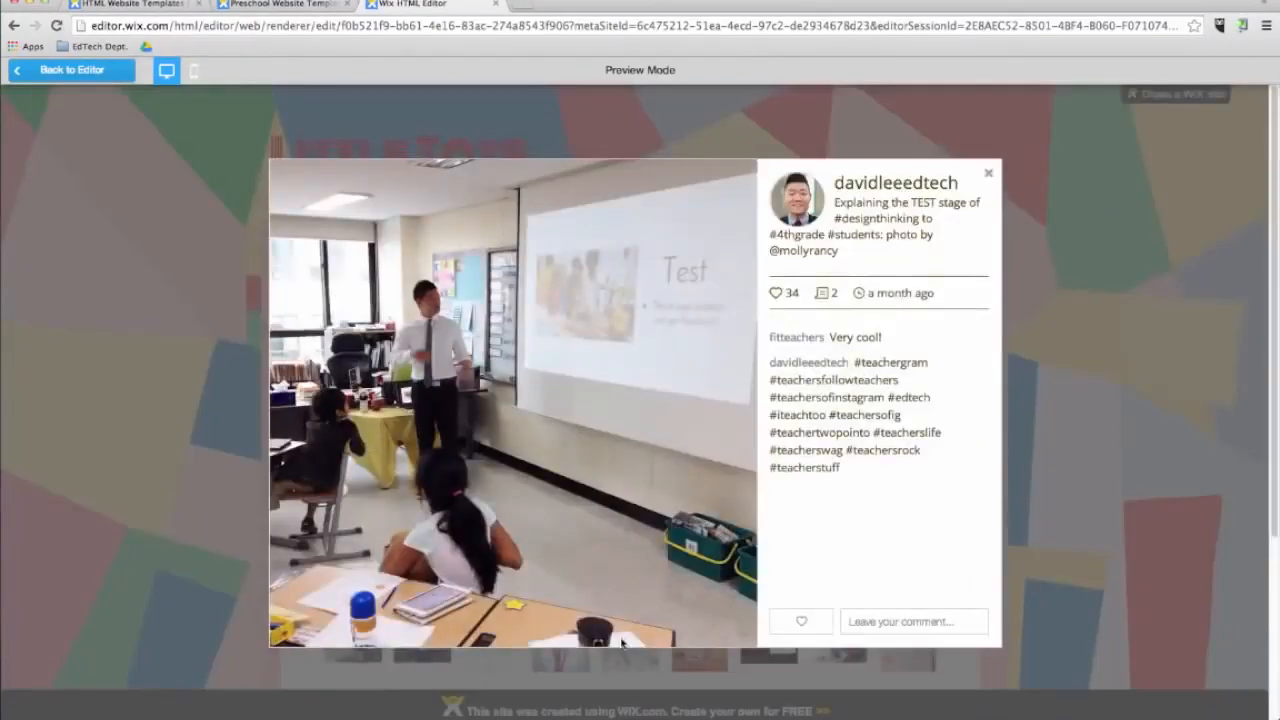
left_click(988, 174)
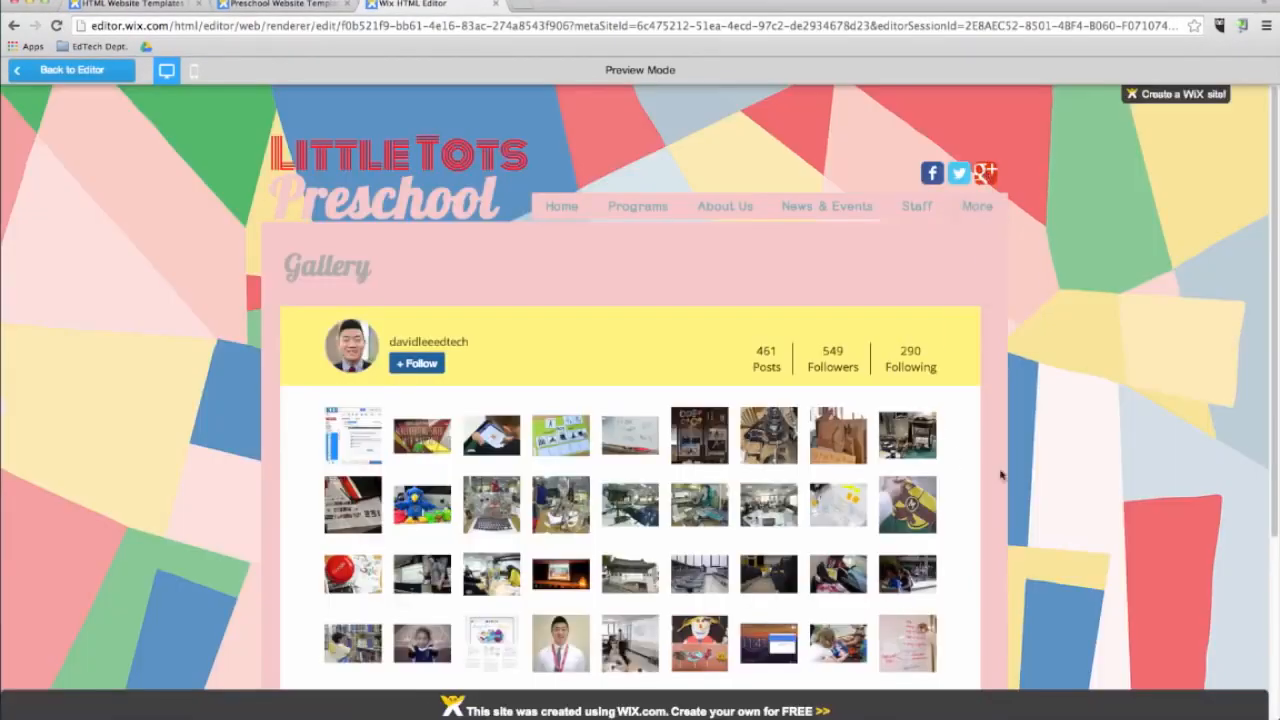
left_click(112, 70)
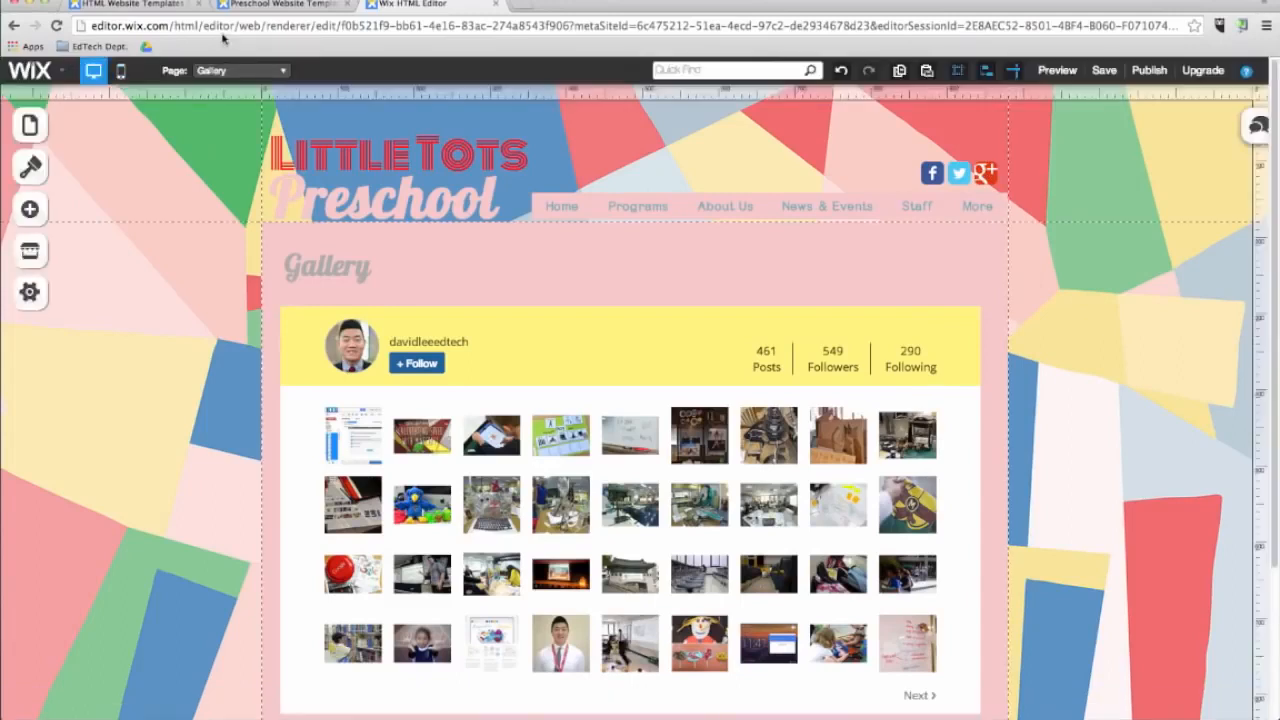
Switch to the Contact page and add the Google Event Calendar app below the map and contact form.
left_click(221, 71)
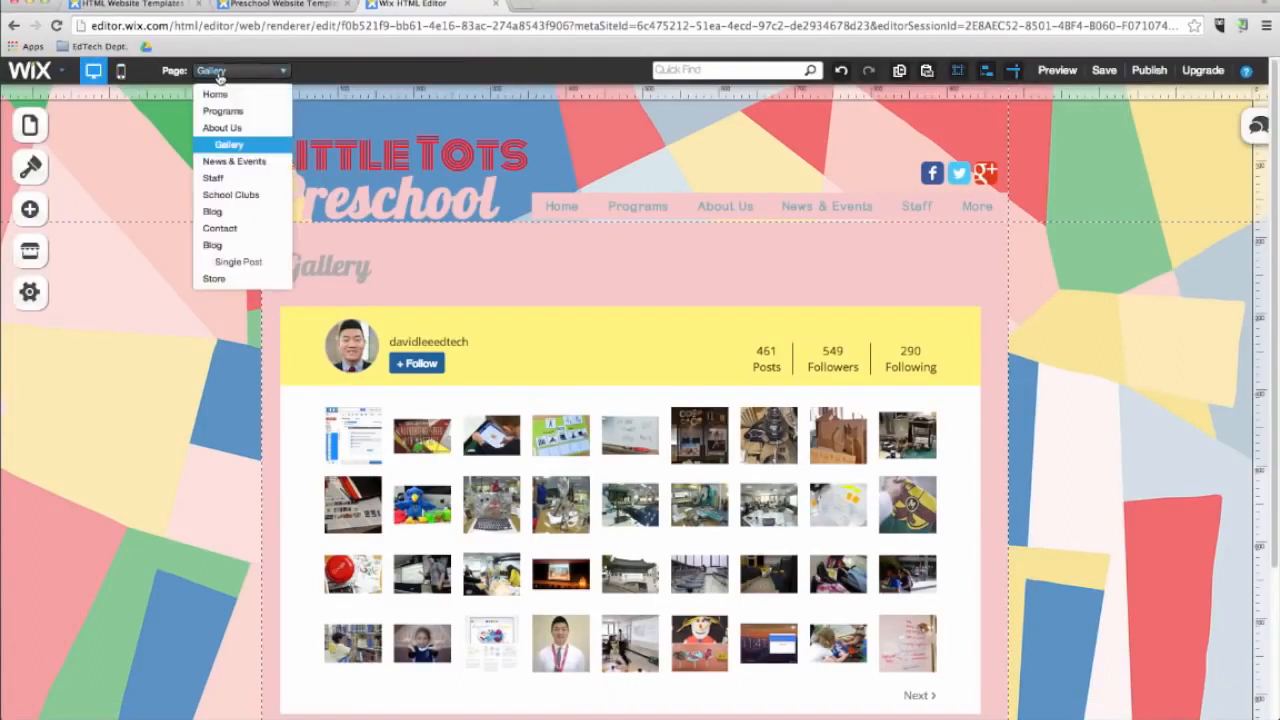
left_click(220, 229)
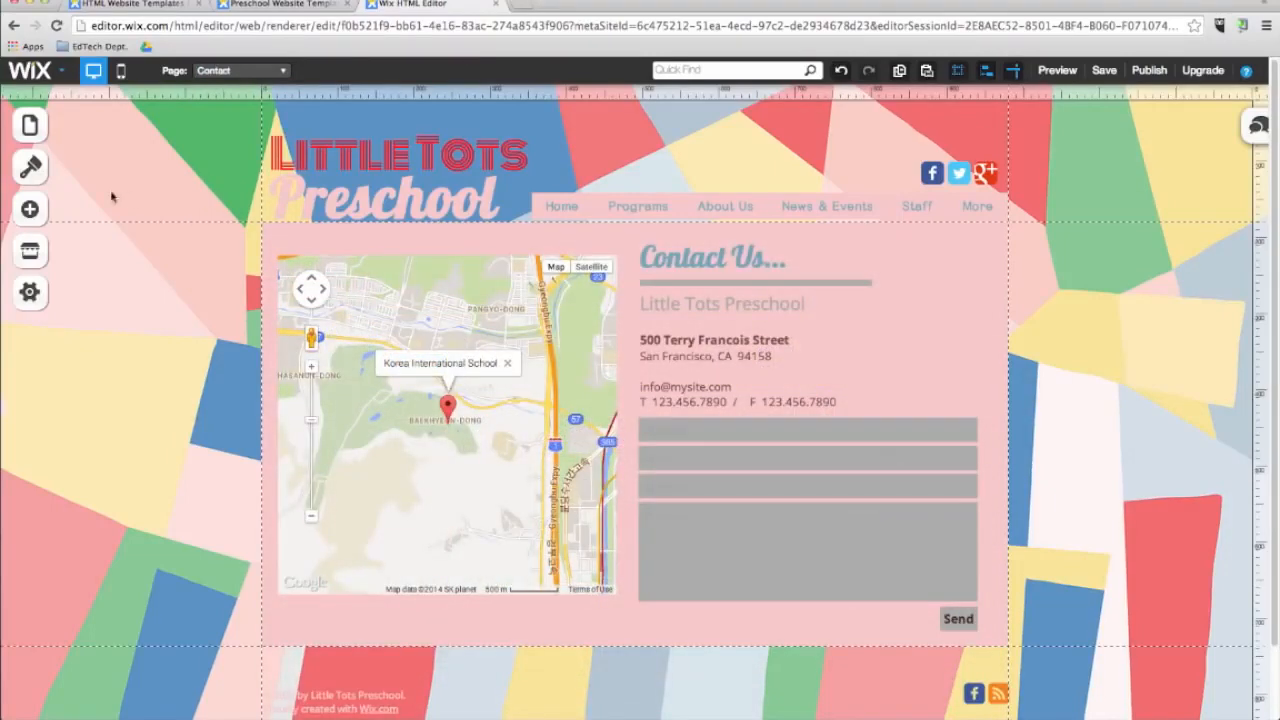
left_click(30, 250)
left_click(135, 280)
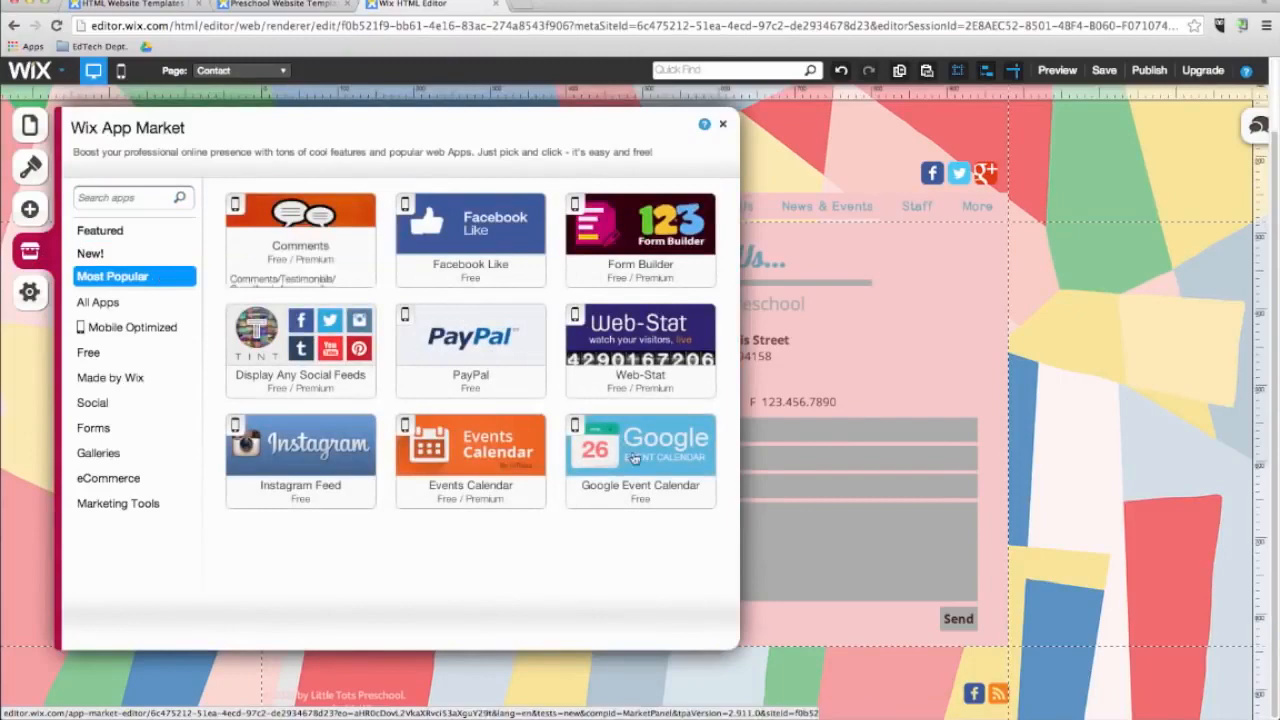
left_click(625, 441)
left_click(923, 186)
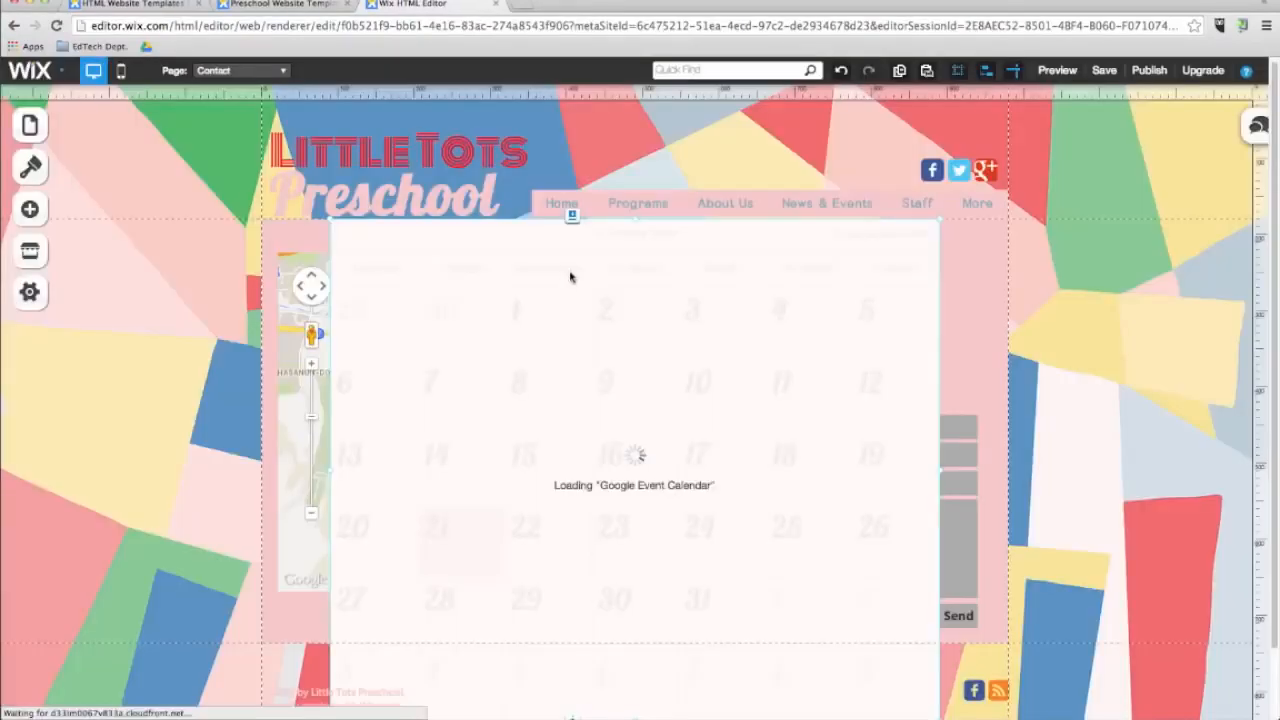
left_click_drag(562, 483, 550, 510)
Open the calendar's app settings, connect a Google account and choose one of its calendars to display.
left_click(555, 499)
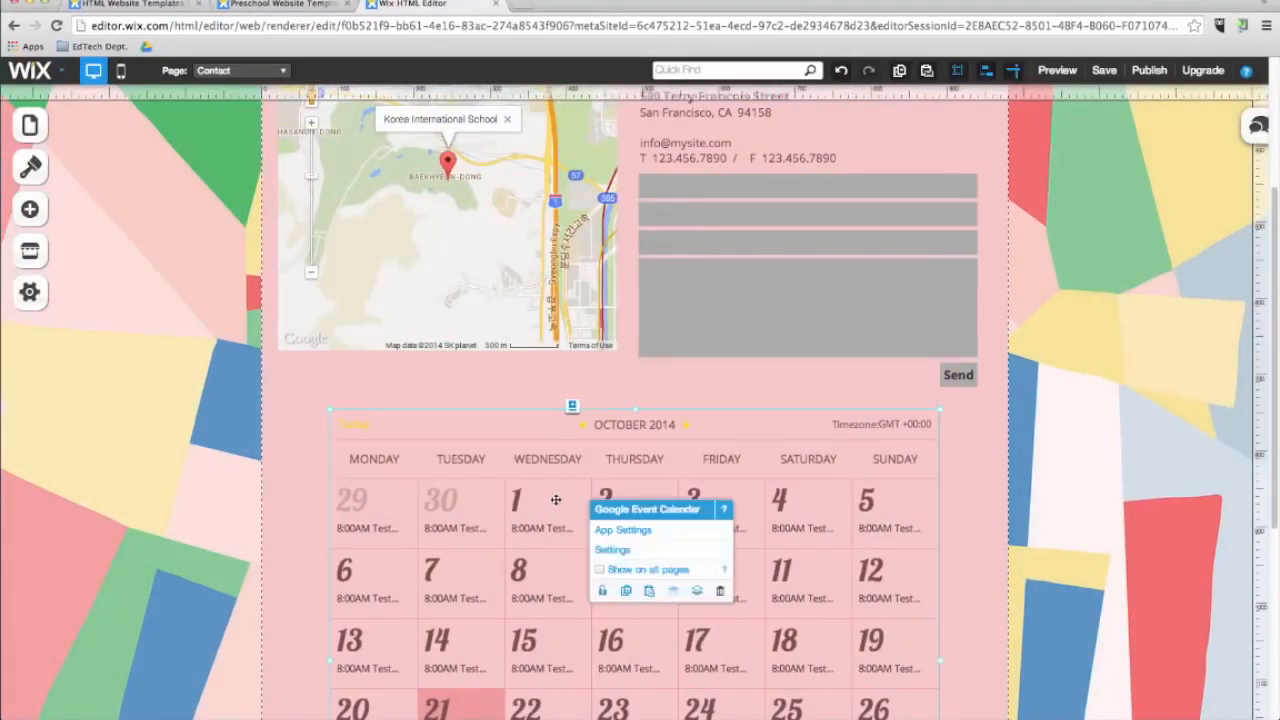
left_click(605, 531)
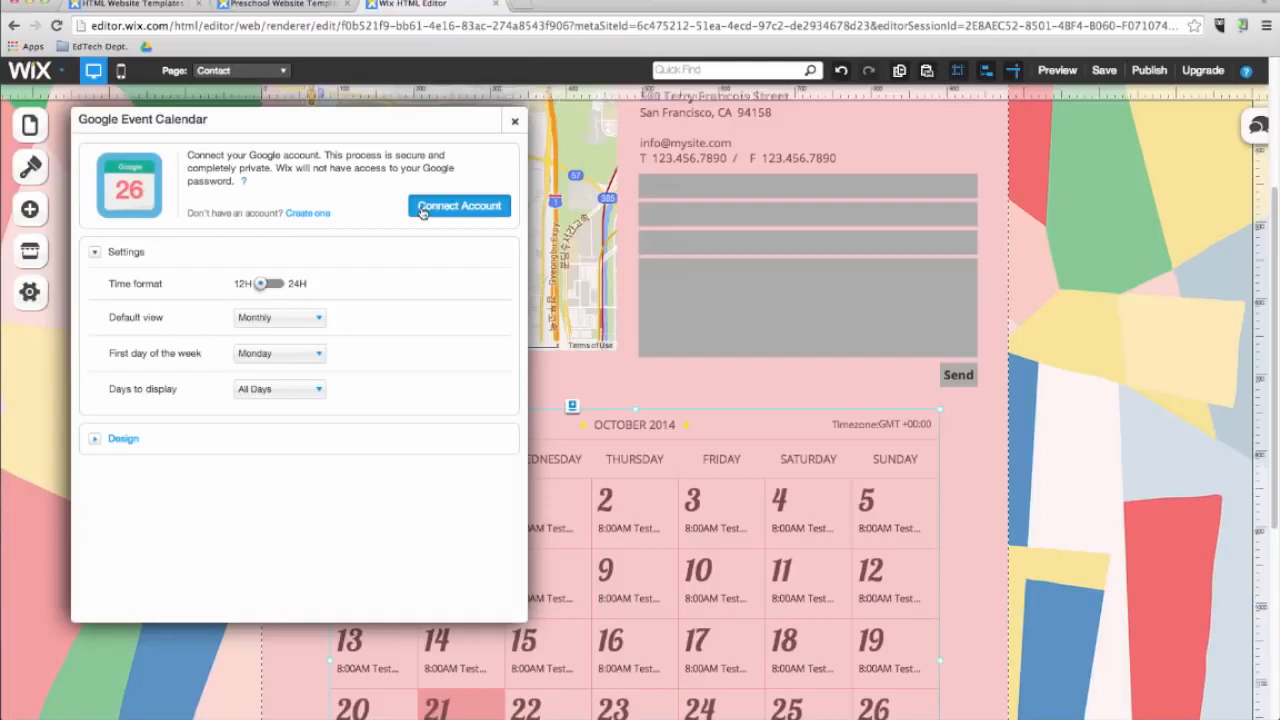
left_click(422, 210)
left_click(619, 386)
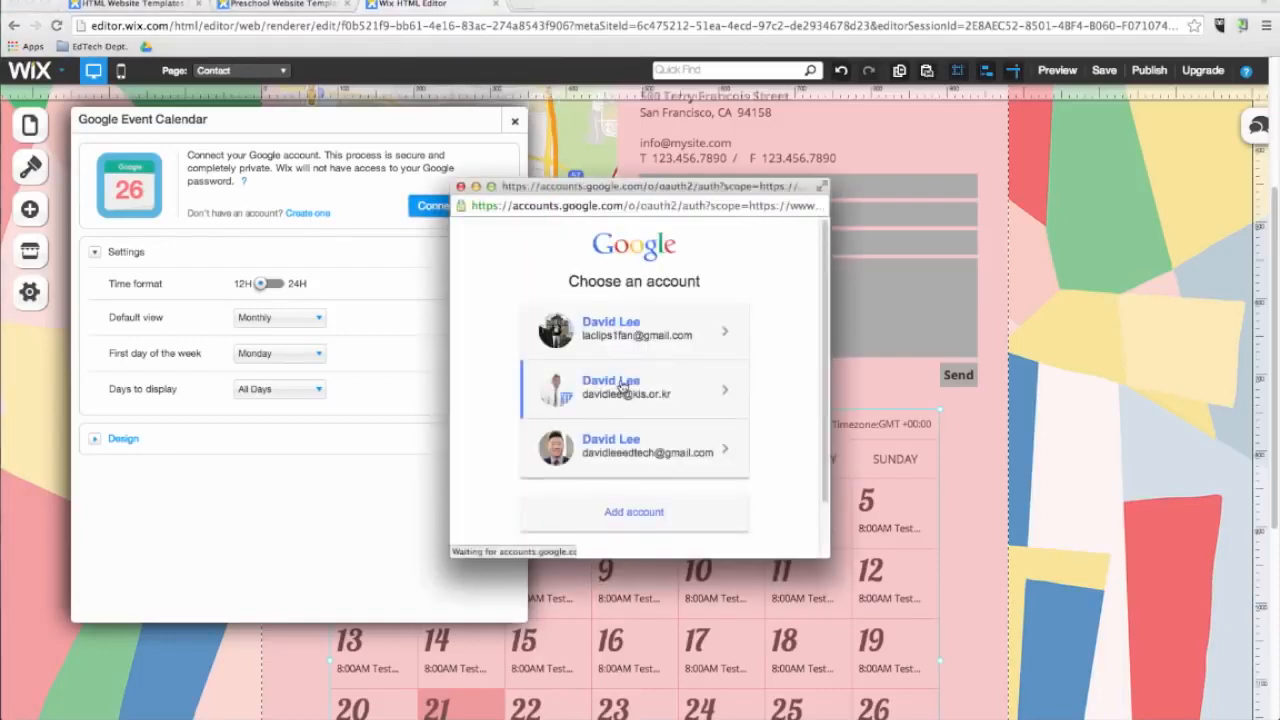
left_click(770, 406)
left_click(448, 191)
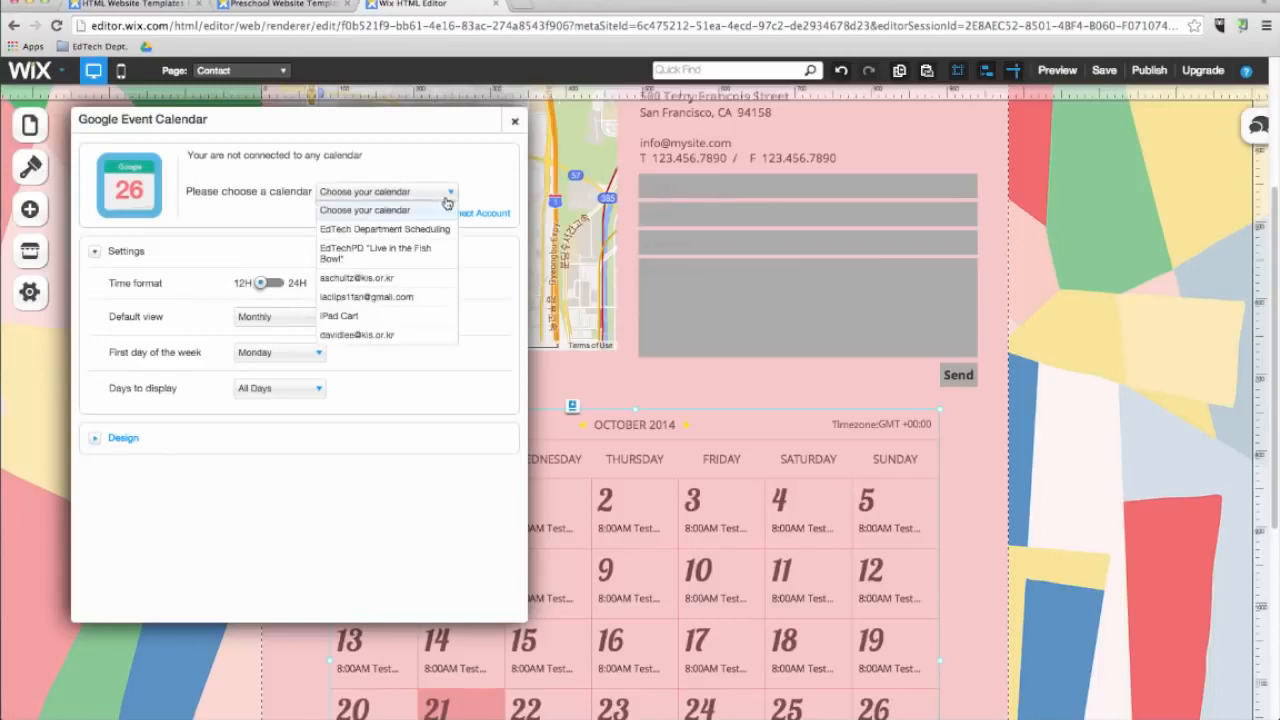
left_click(400, 278)
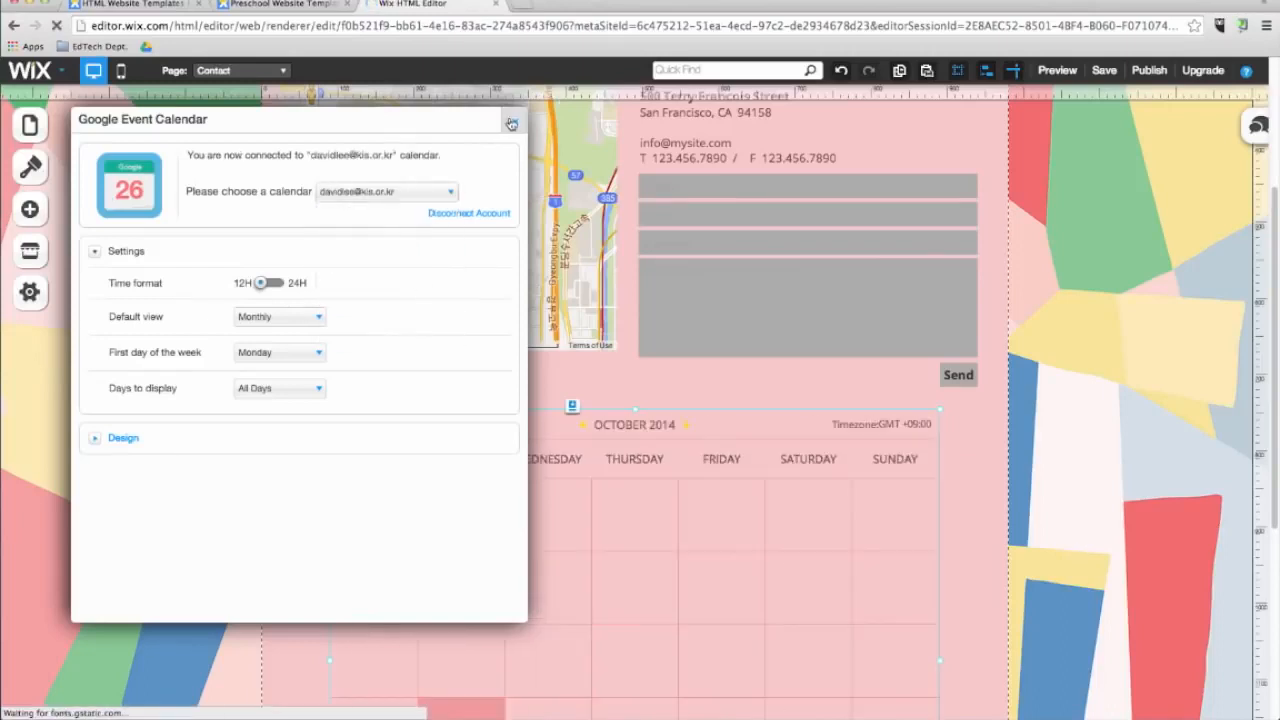
left_click(511, 122)
Search the App Market for chat apps.
scroll(601, 572, "down", 3)
scroll(601, 572, "down", 1)
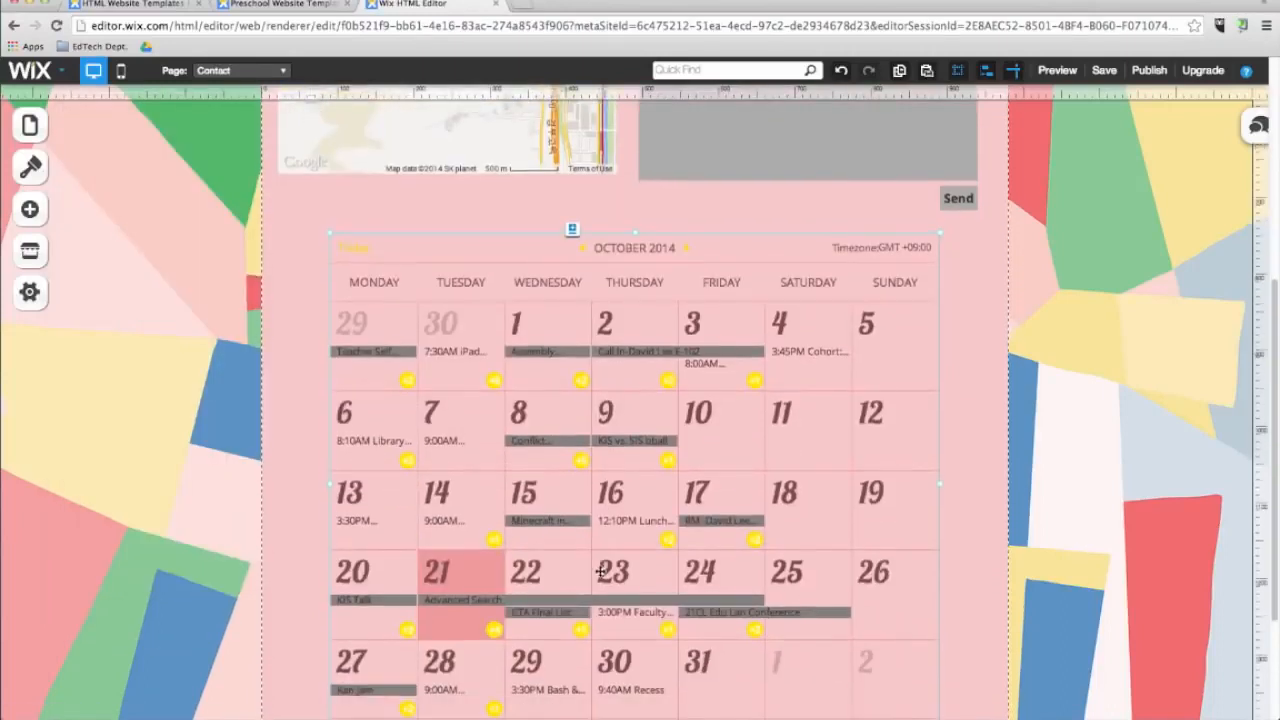
scroll(601, 572, "down", 5)
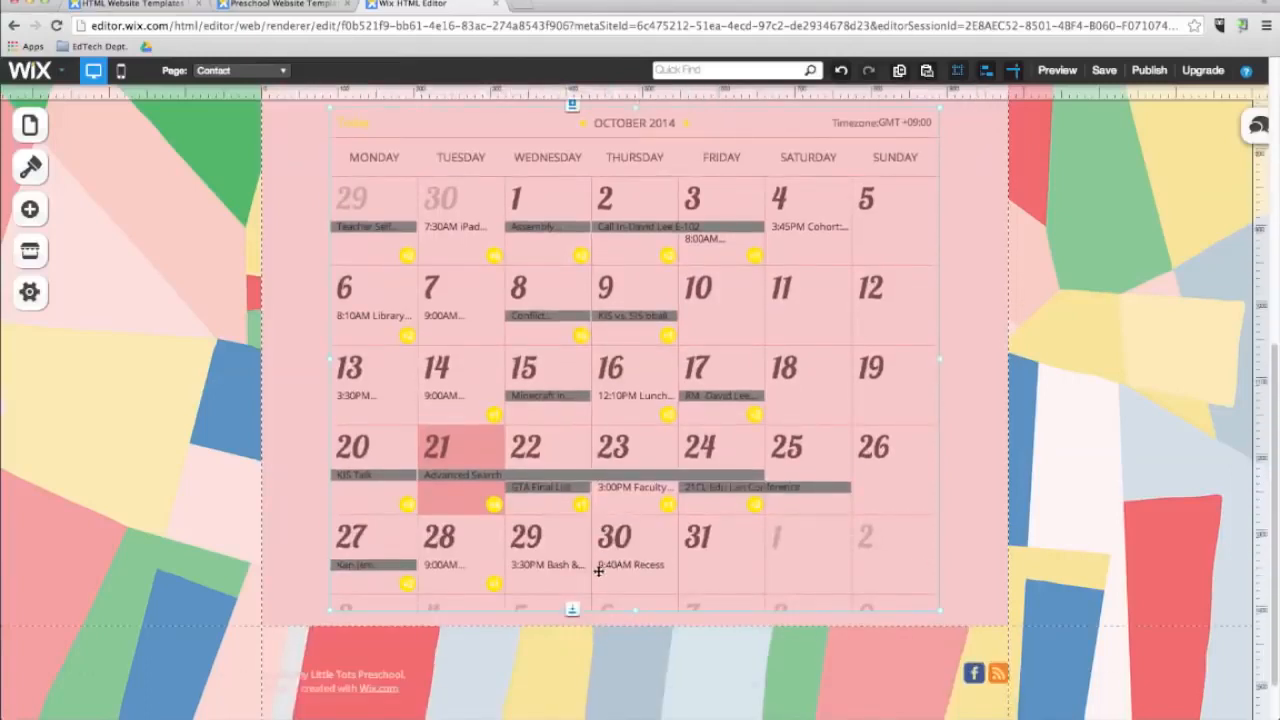
scroll(598, 571, "down", 3)
left_click(30, 209)
left_click(28, 254)
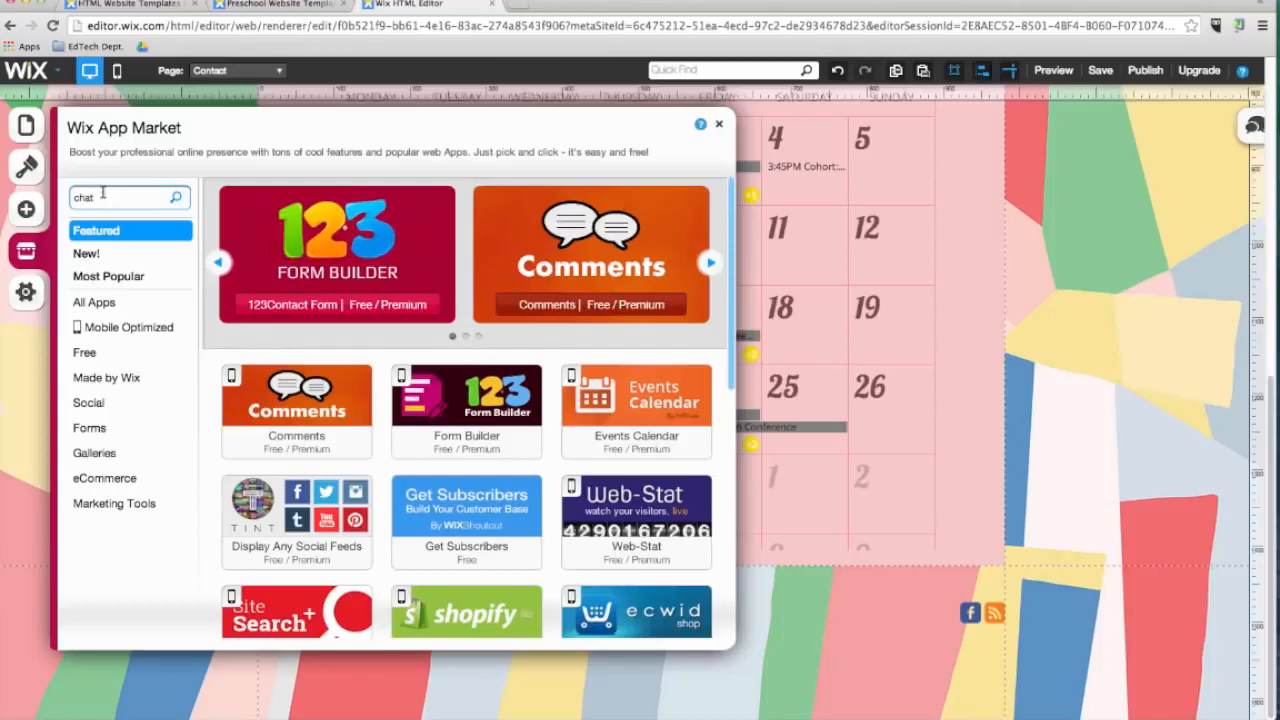
left_click(111, 194)
type("chat")
left_click(176, 198)
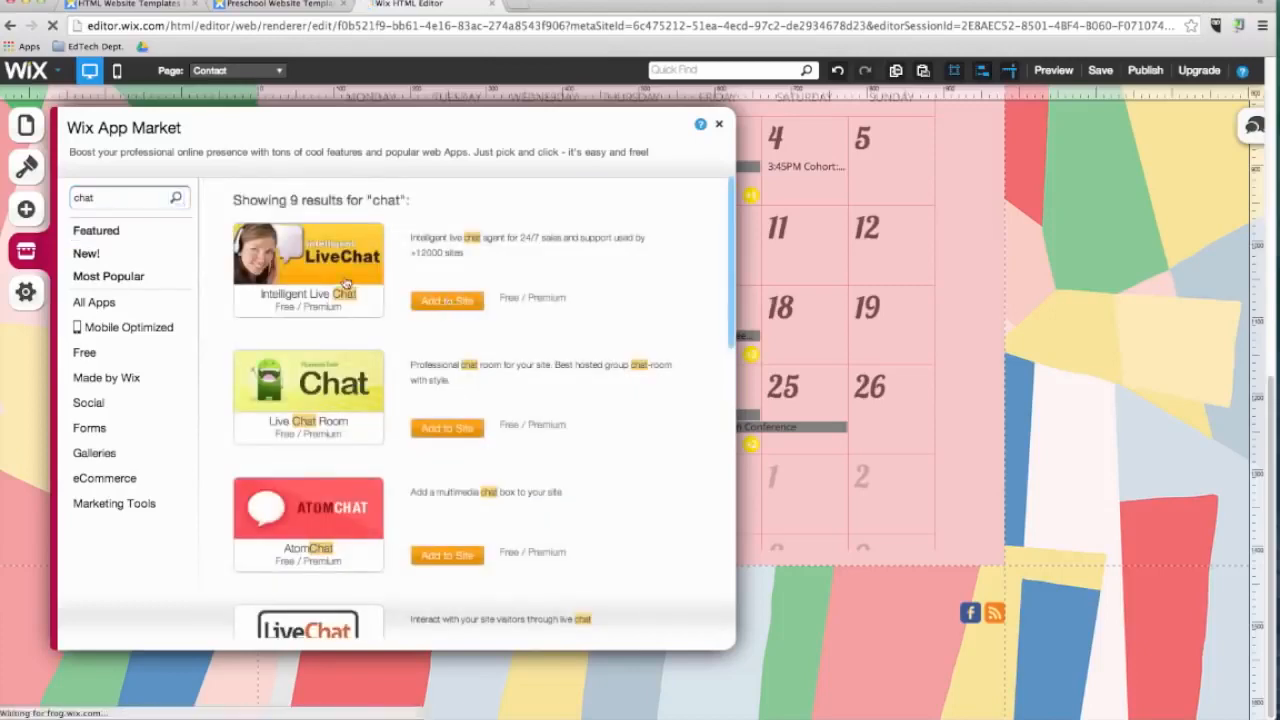
Add Intelligent Live Chat to the Contact page and place it beside the Contact Us heading.
left_click(449, 301)
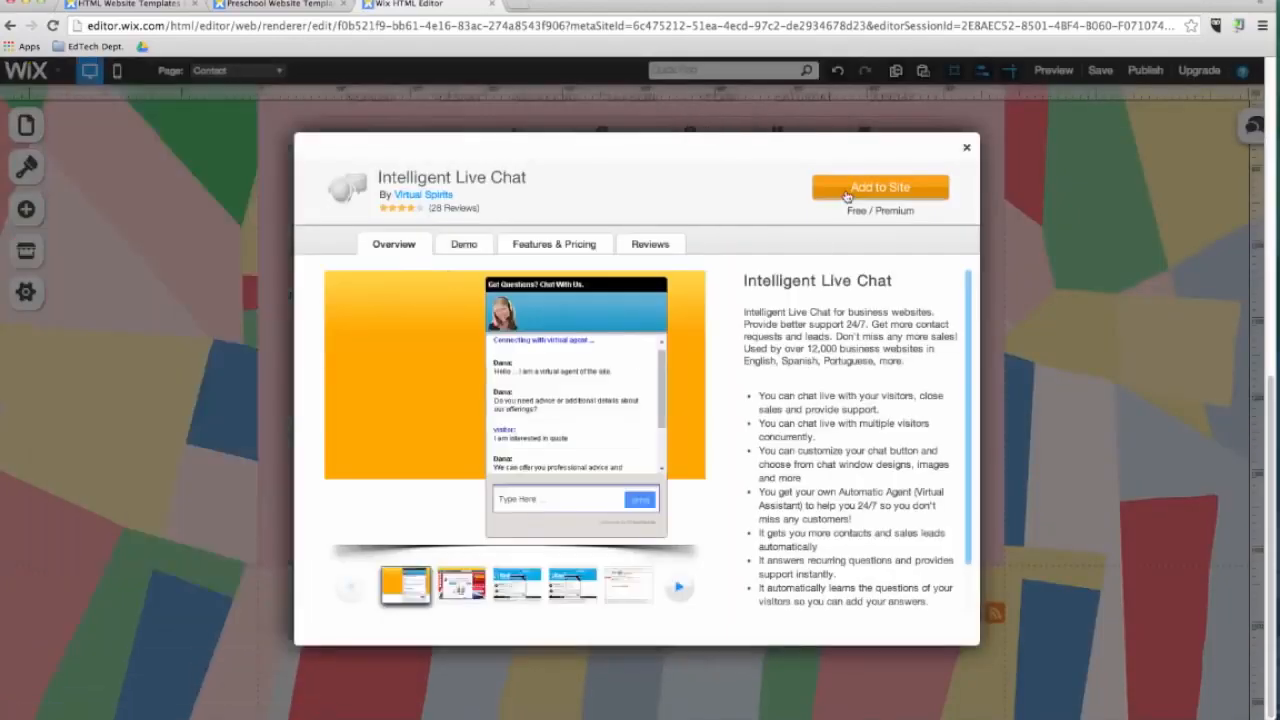
left_click(880, 190)
left_click_drag(880, 625, 909, 258)
left_click_drag(791, 291, 828, 273)
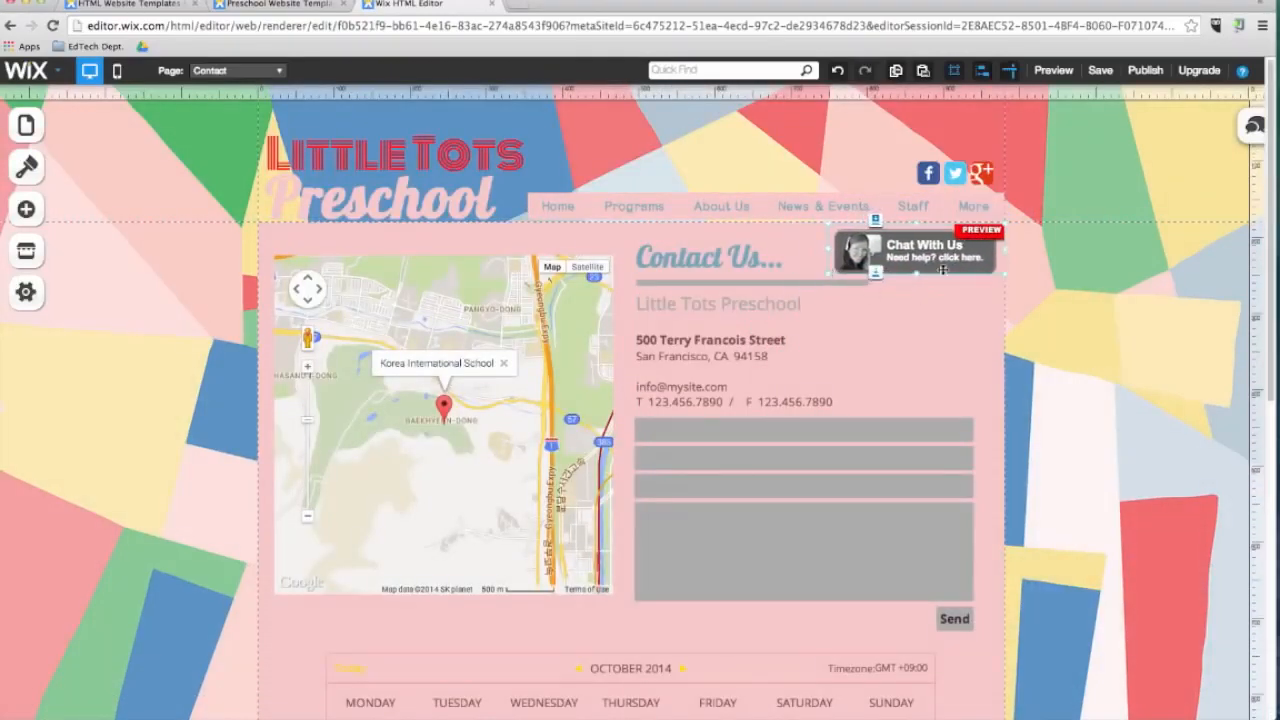
Open the live chat widget's settings to view its account setup, then close them.
left_click(942, 266)
left_click(1006, 284)
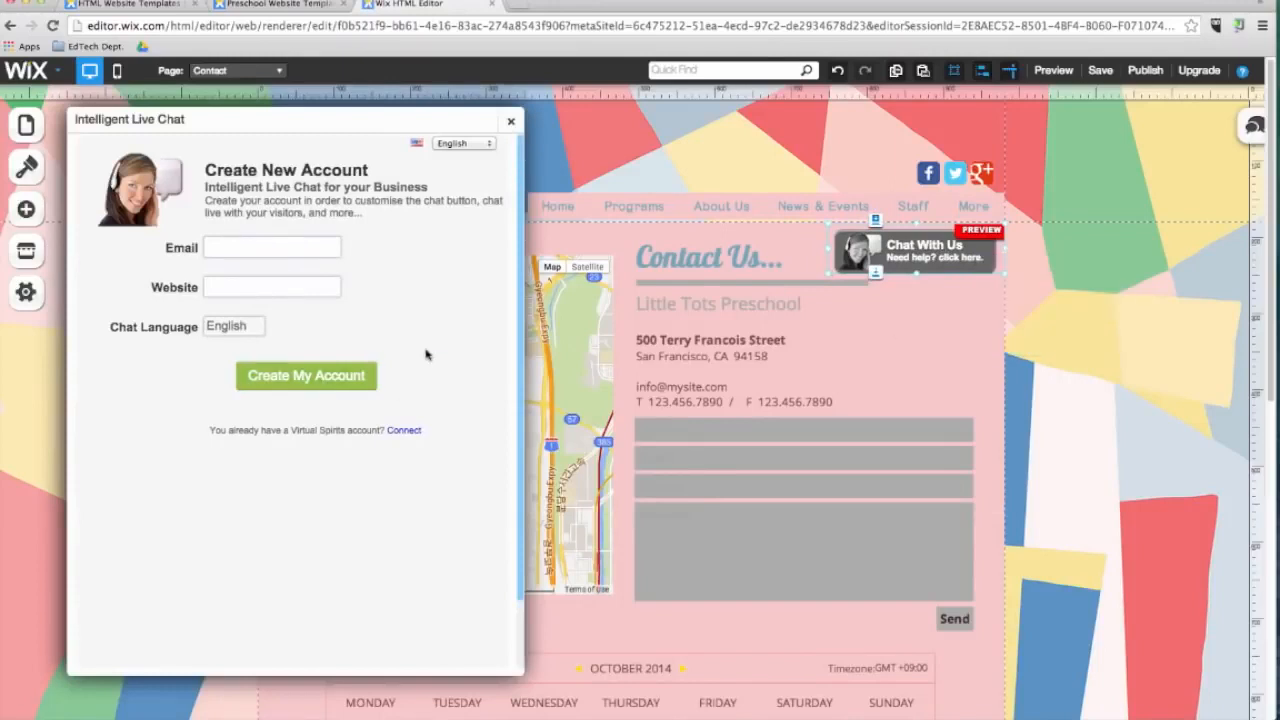
left_click(510, 121)
Review the site settings for site address, SEO, social, statistics and favicon.
left_click(26, 292)
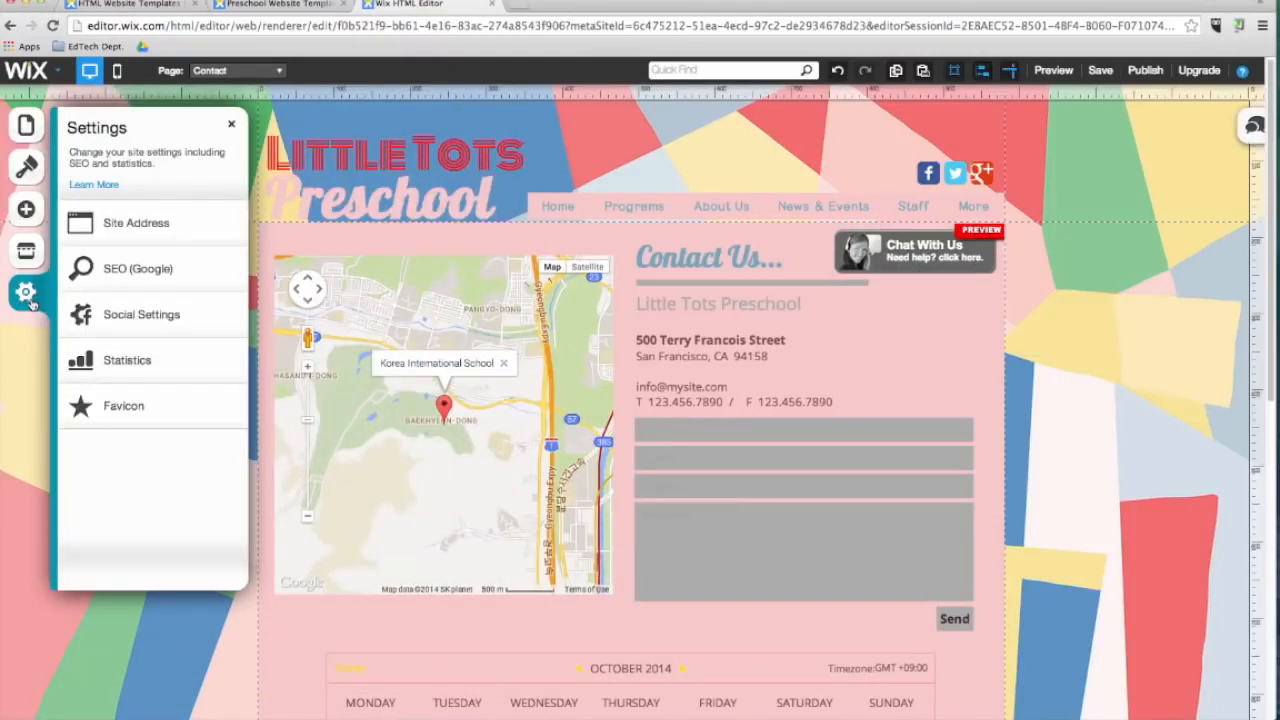
left_click(115, 236)
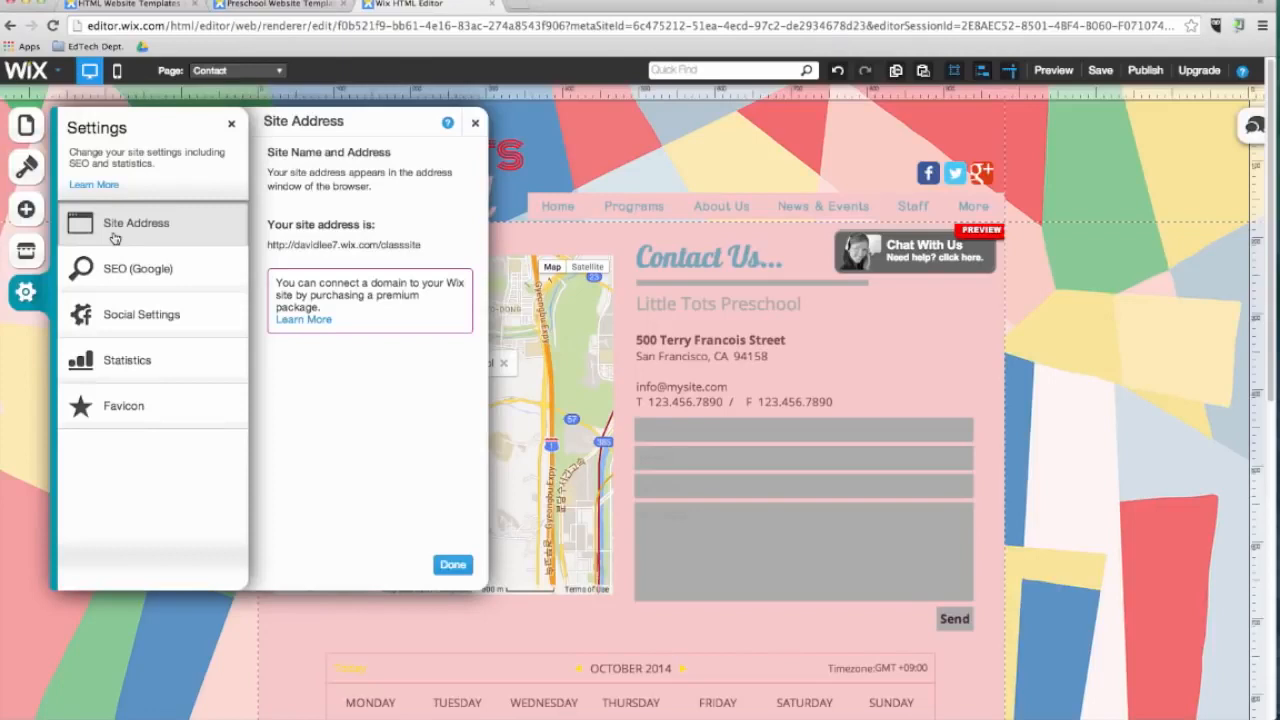
left_click(125, 280)
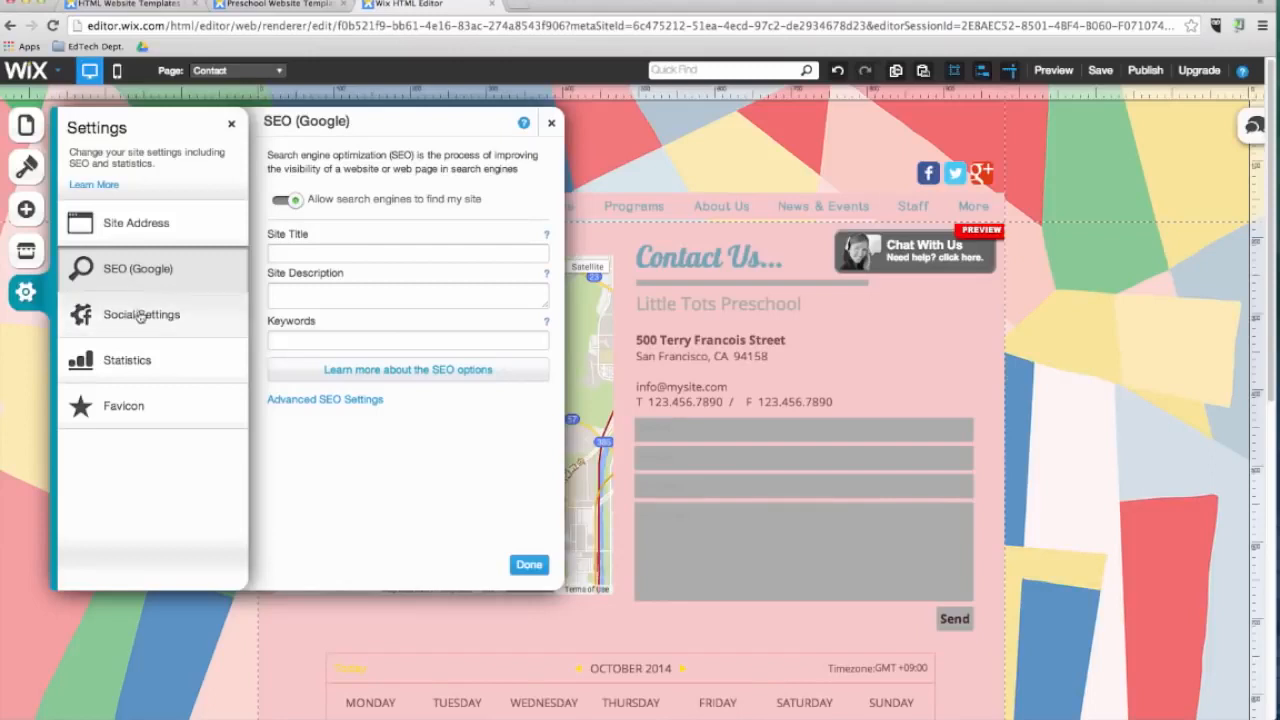
left_click(140, 316)
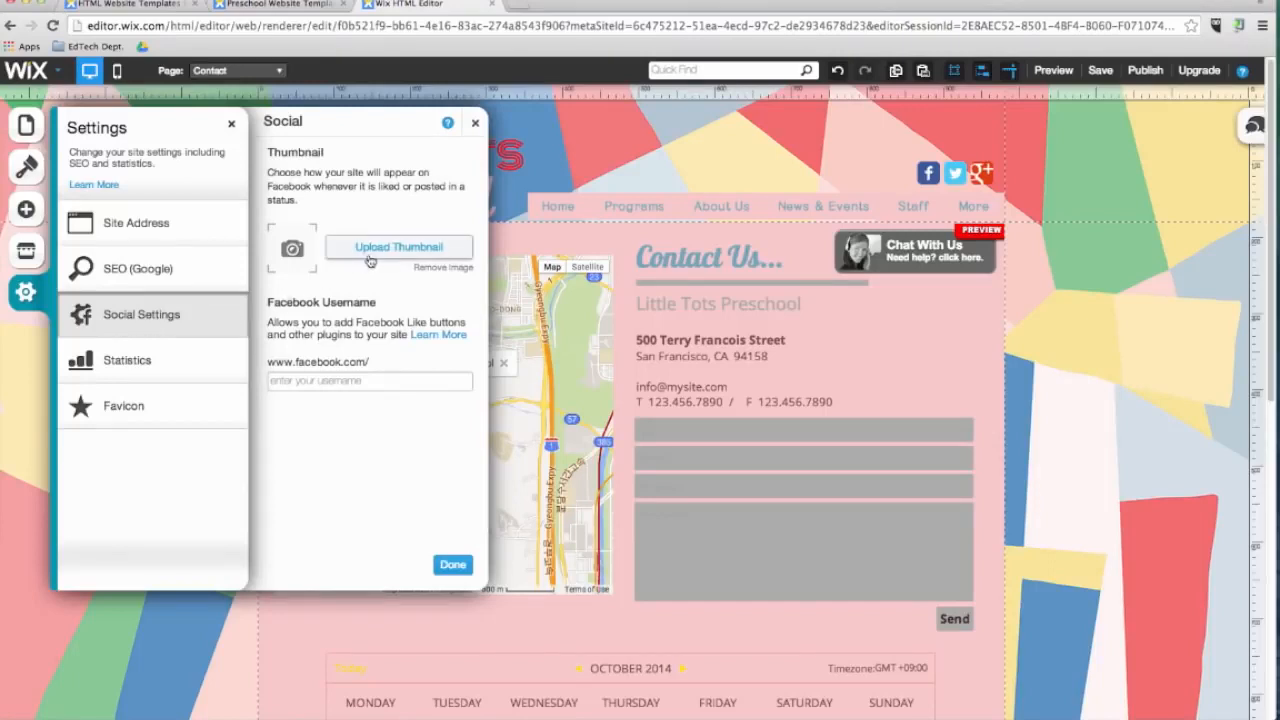
left_click(184, 368)
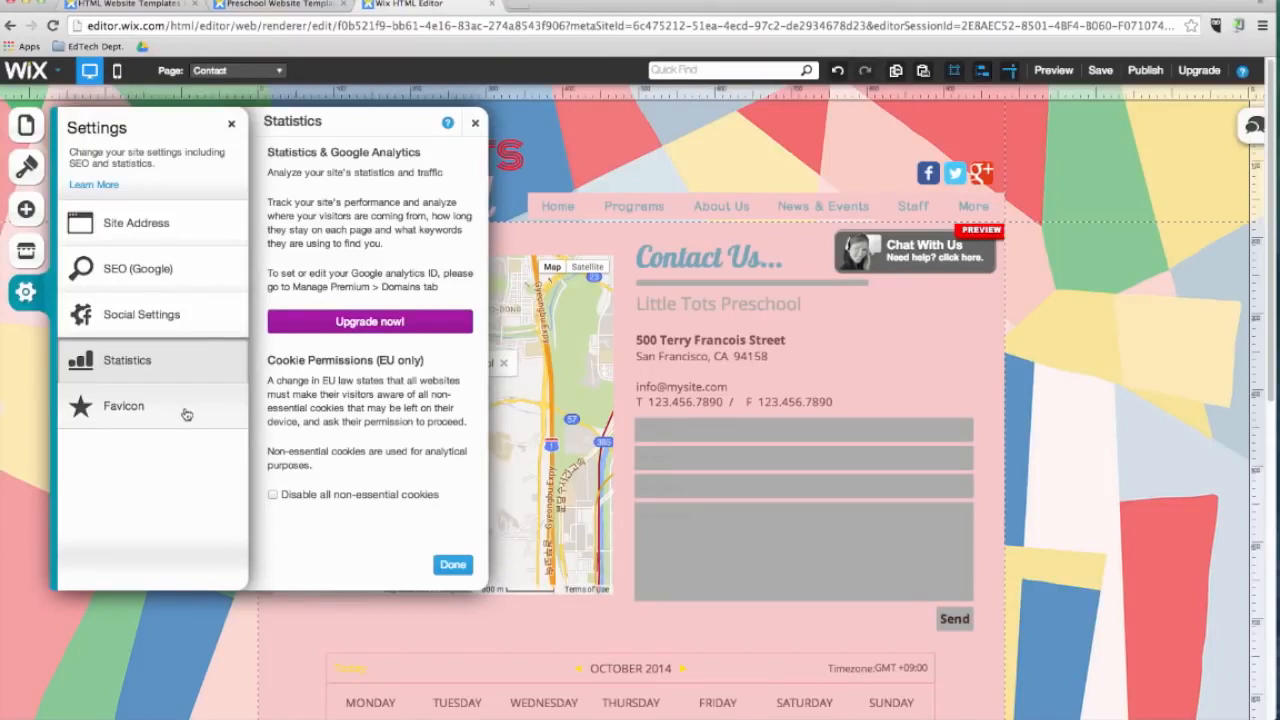
left_click(186, 413)
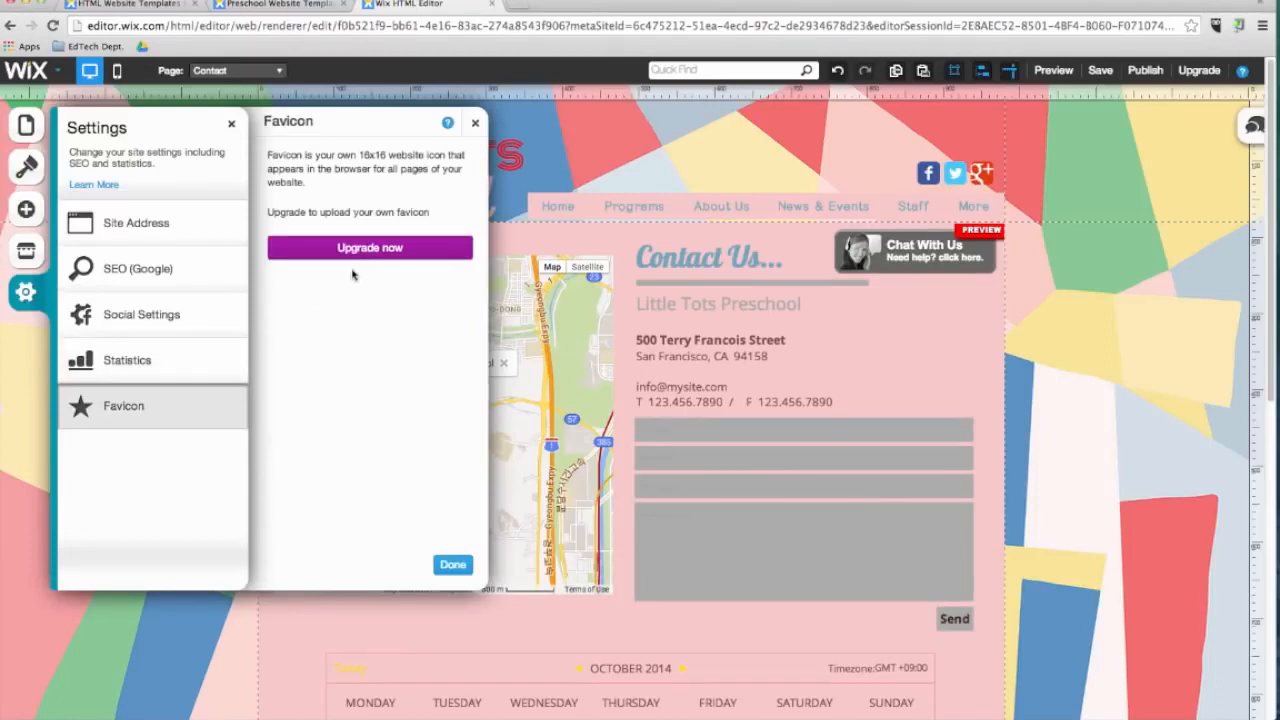
left_click(452, 564)
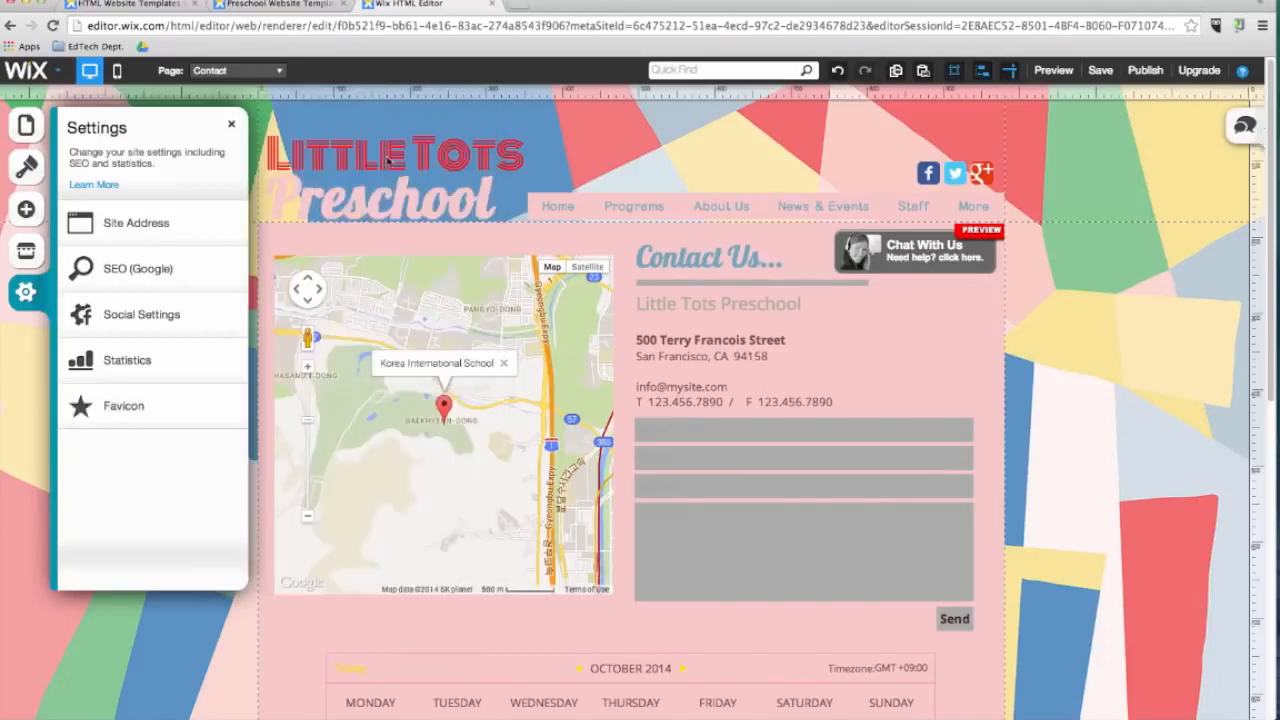
Change the header title to the teacher's name with 's on the first line and ClassSite on the second.
left_click(376, 134)
double_click(392, 137)
type("Mr.")
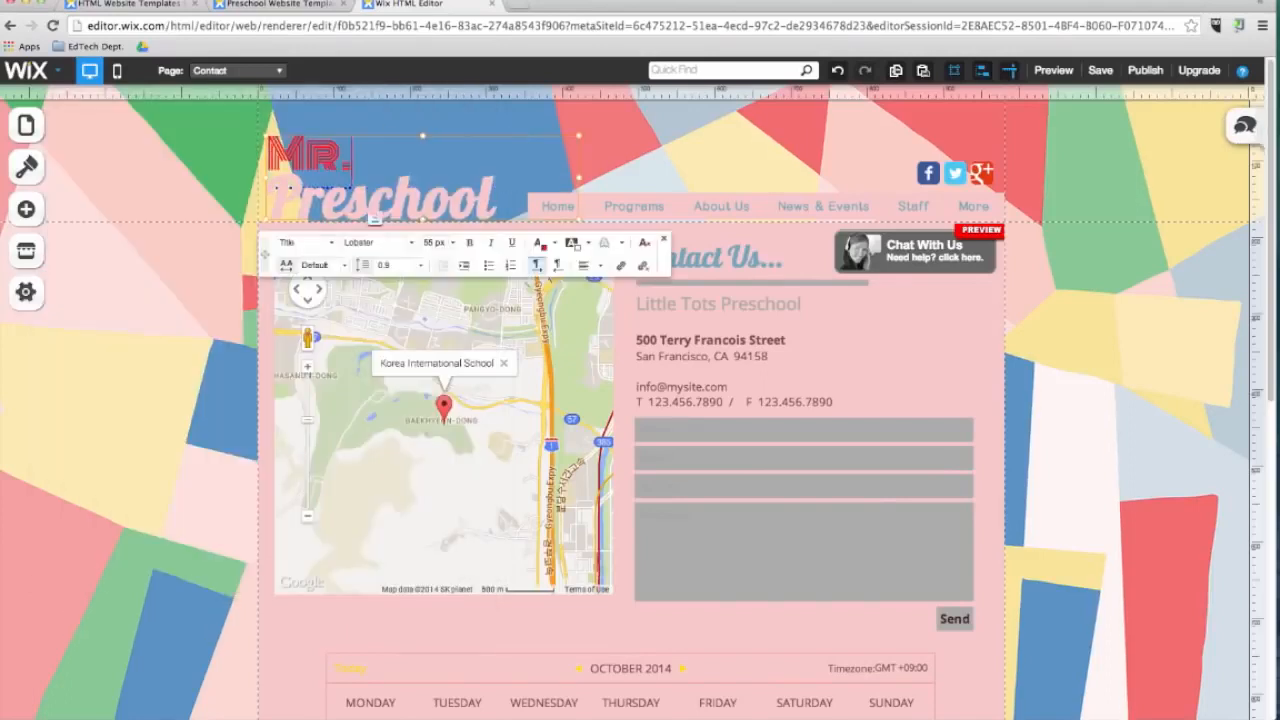
type("Lee's")
double_click(335, 205)
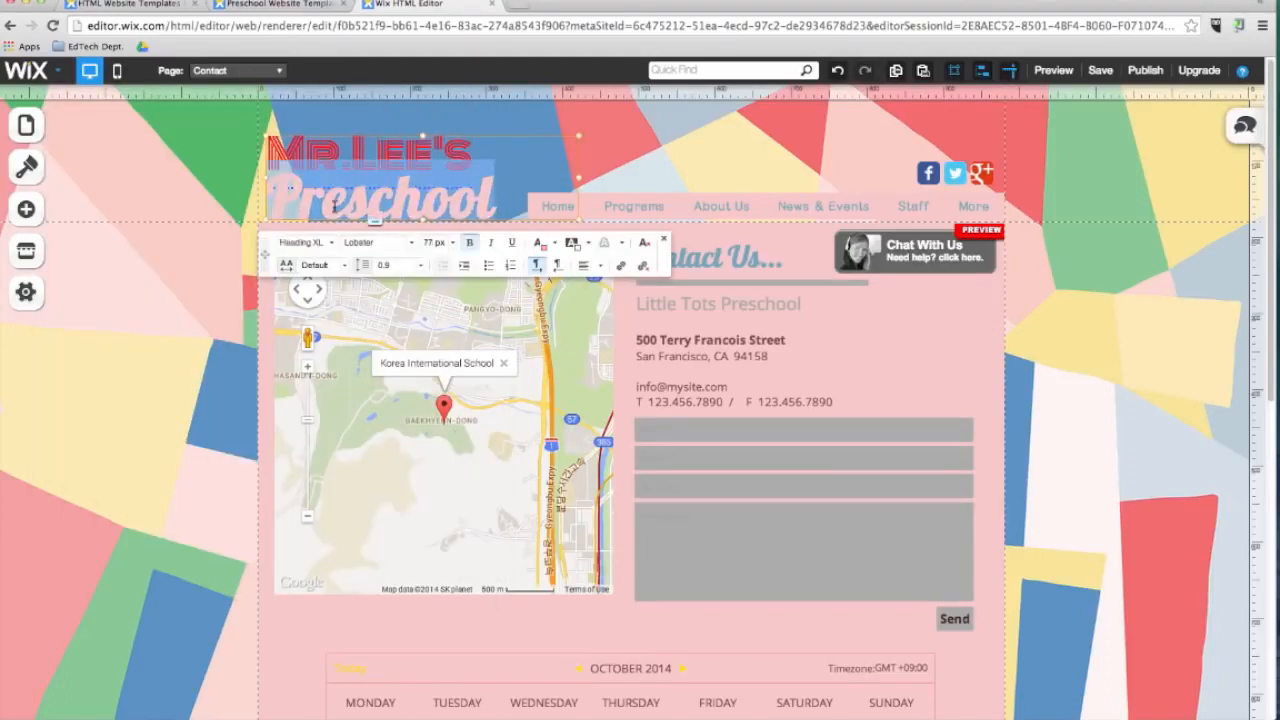
type("ClassSite")
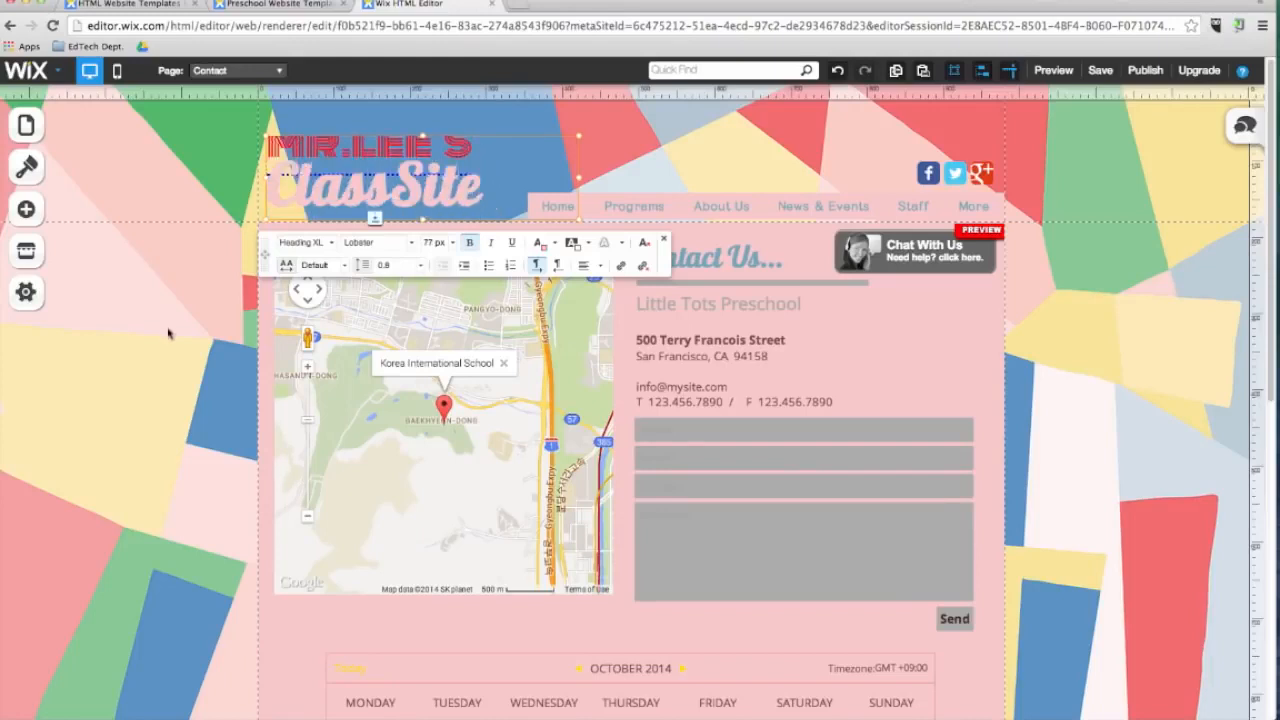
Save the site and publish it.
left_click(1066, 102)
left_click(1100, 72)
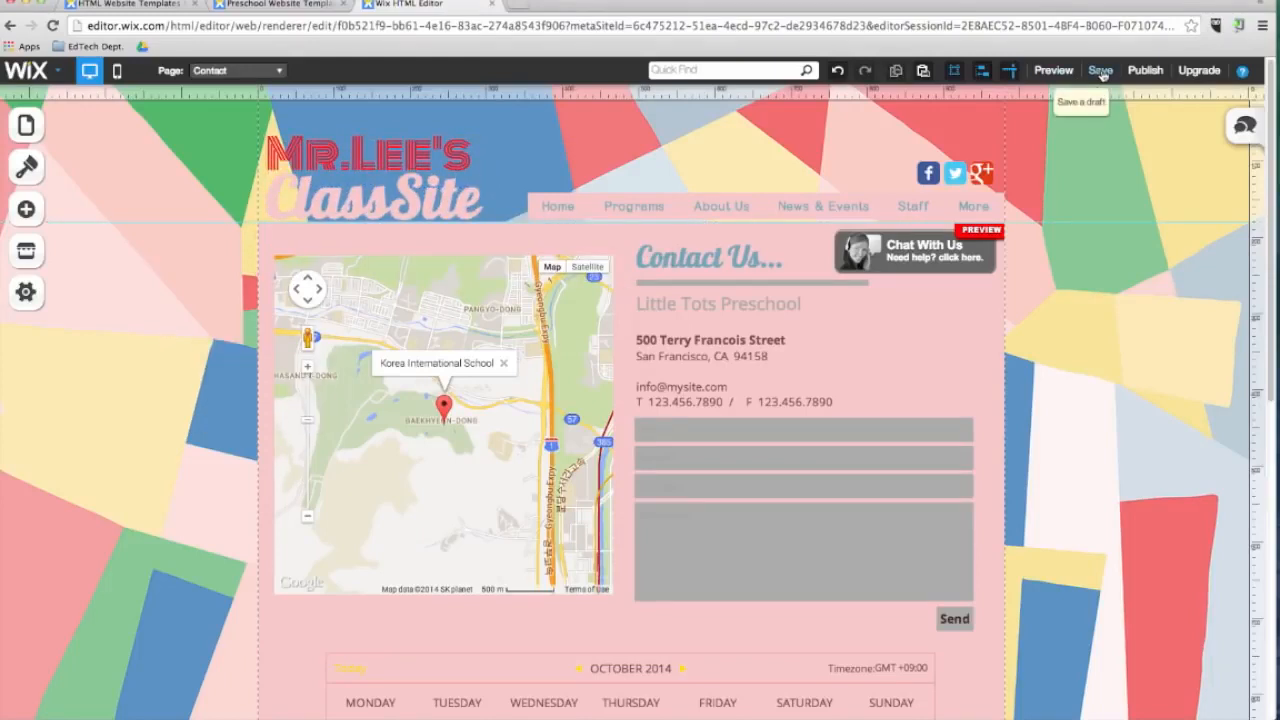
left_click(797, 436)
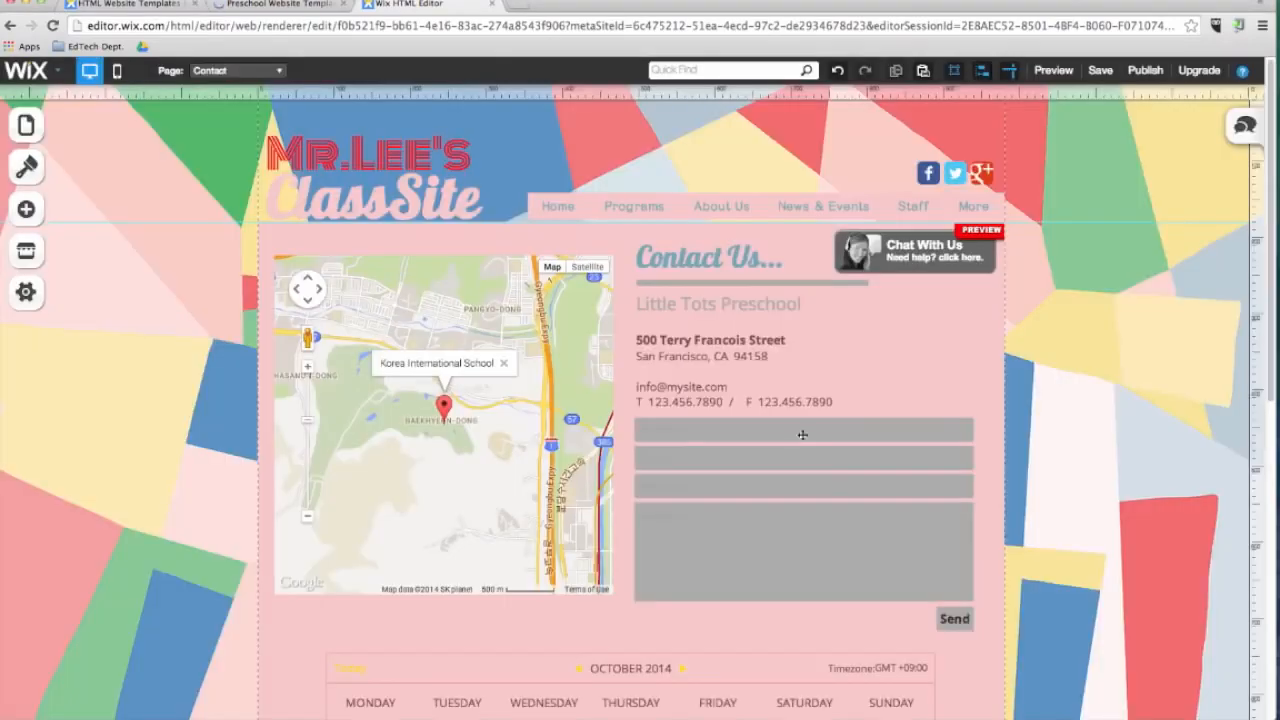
left_click(1150, 74)
left_click(638, 328)
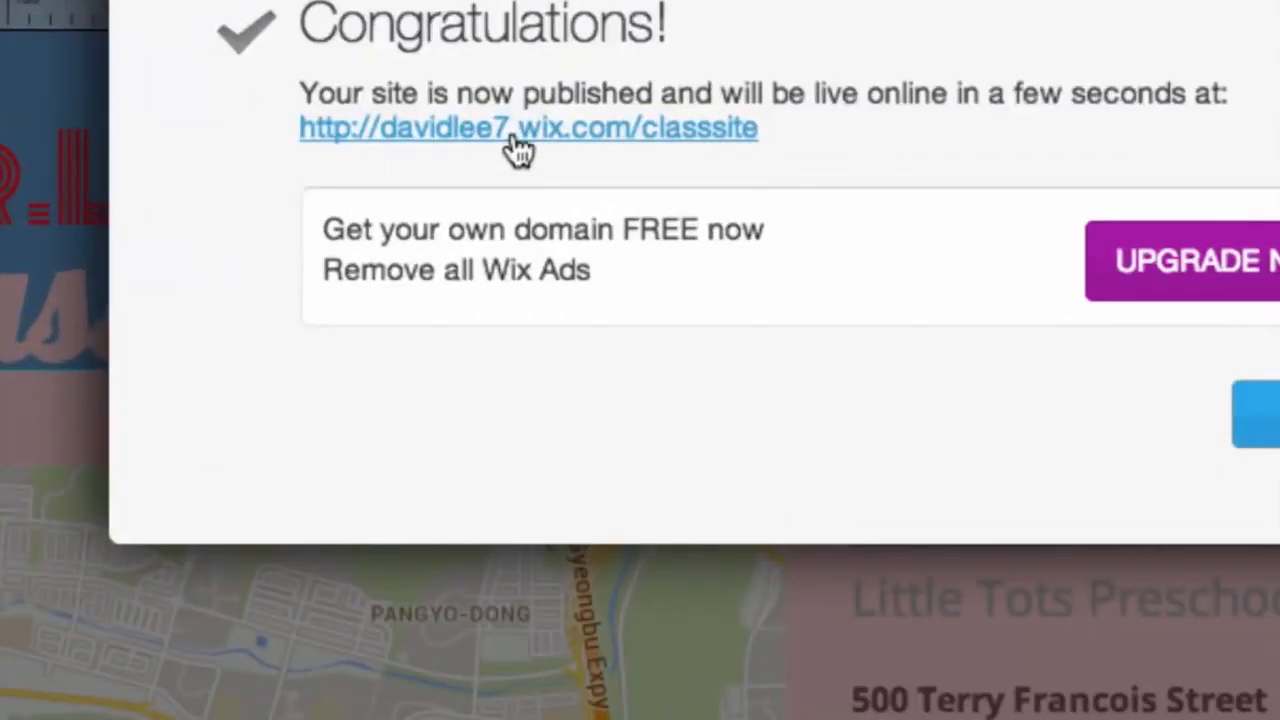
Open the published site and browse to its Gallery page.
left_click(518, 142)
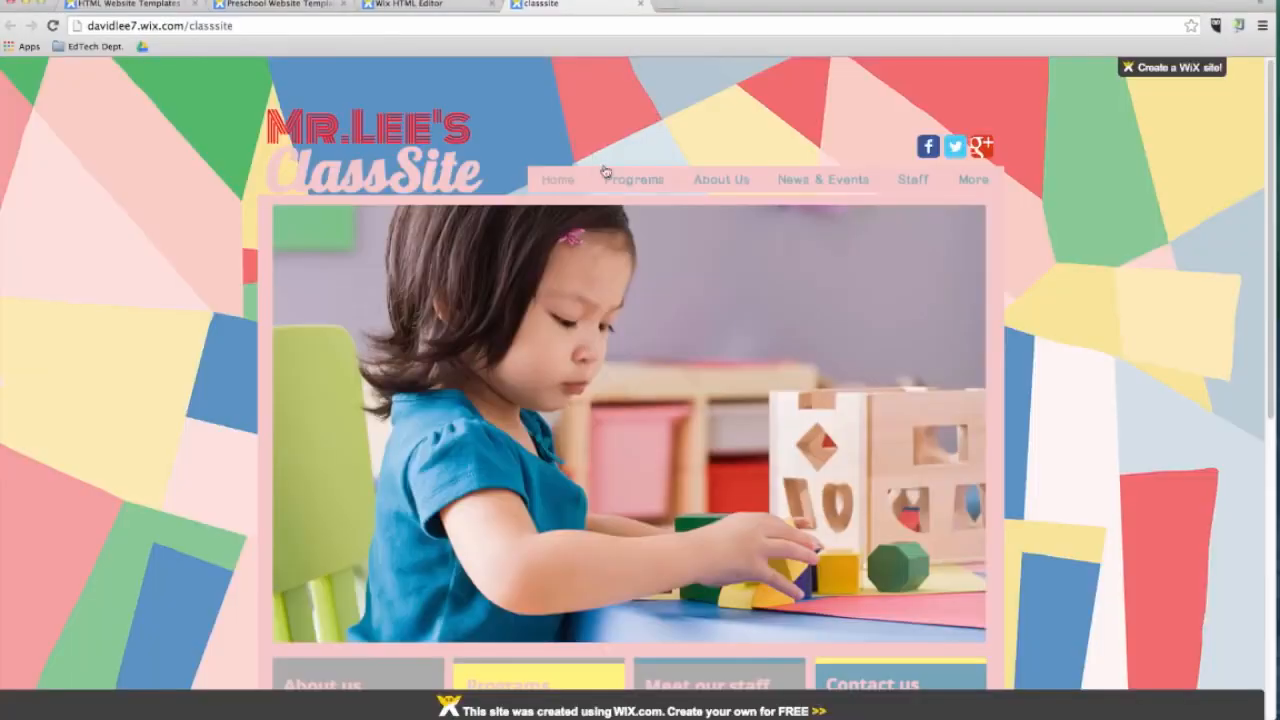
left_click(721, 182)
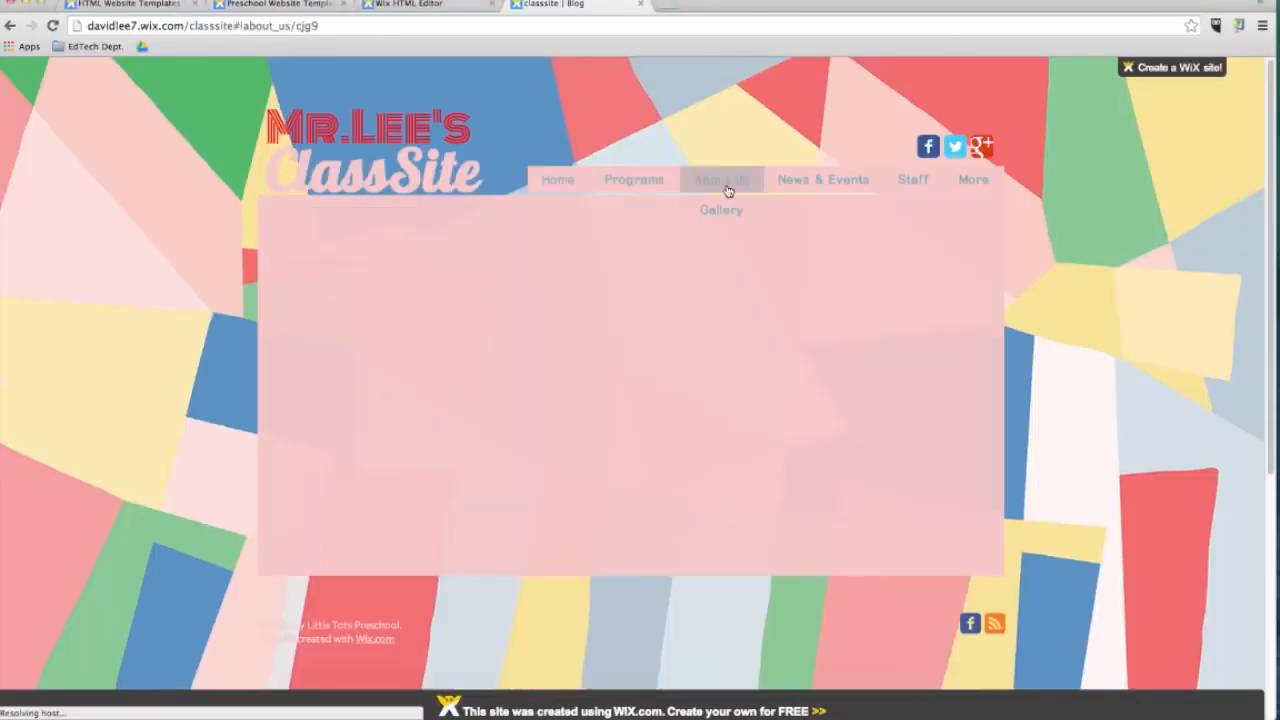
left_click(721, 212)
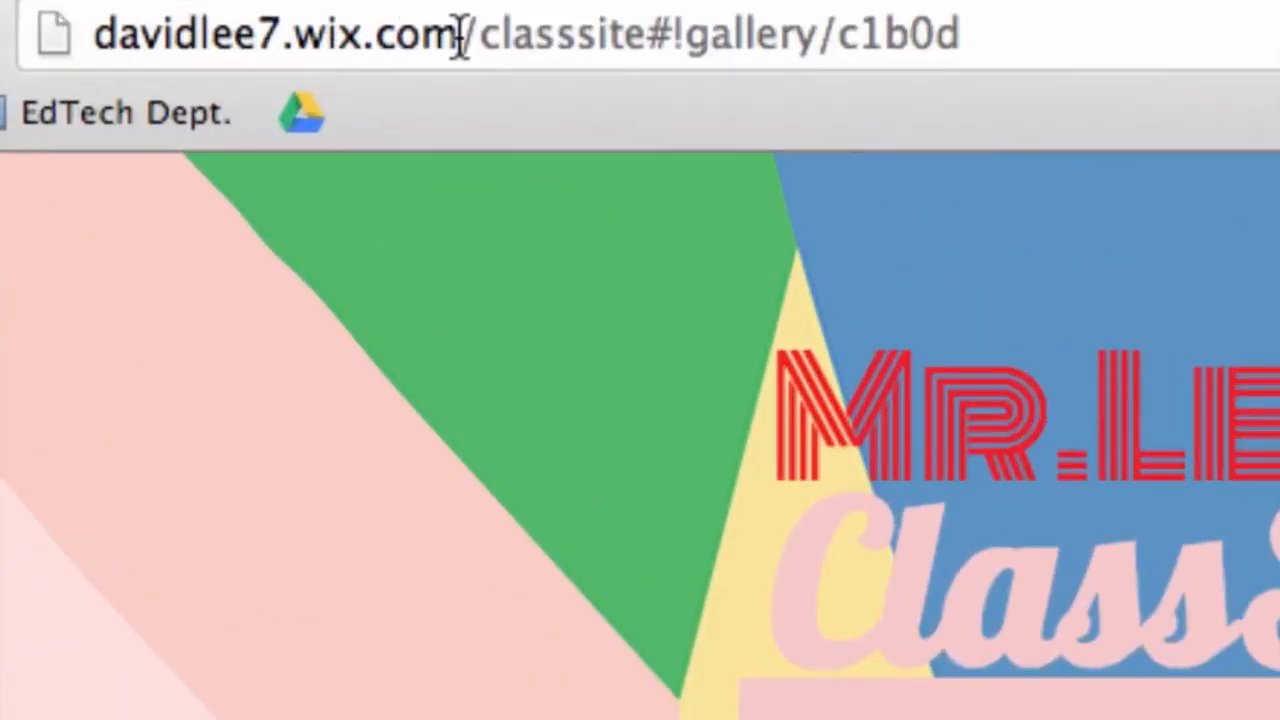
Navigate the browser to the presenter's own EdTech website address.
left_click_drag(295, 35, 453, 38)
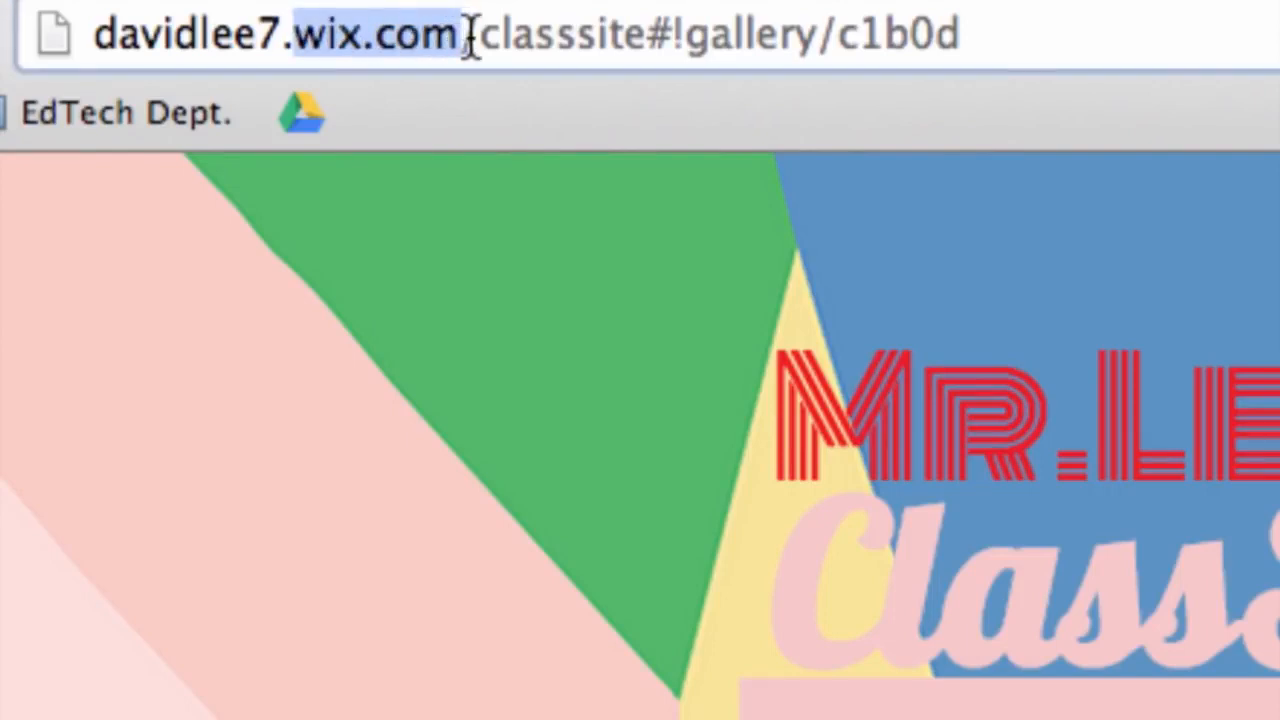
triple_click(466, 34)
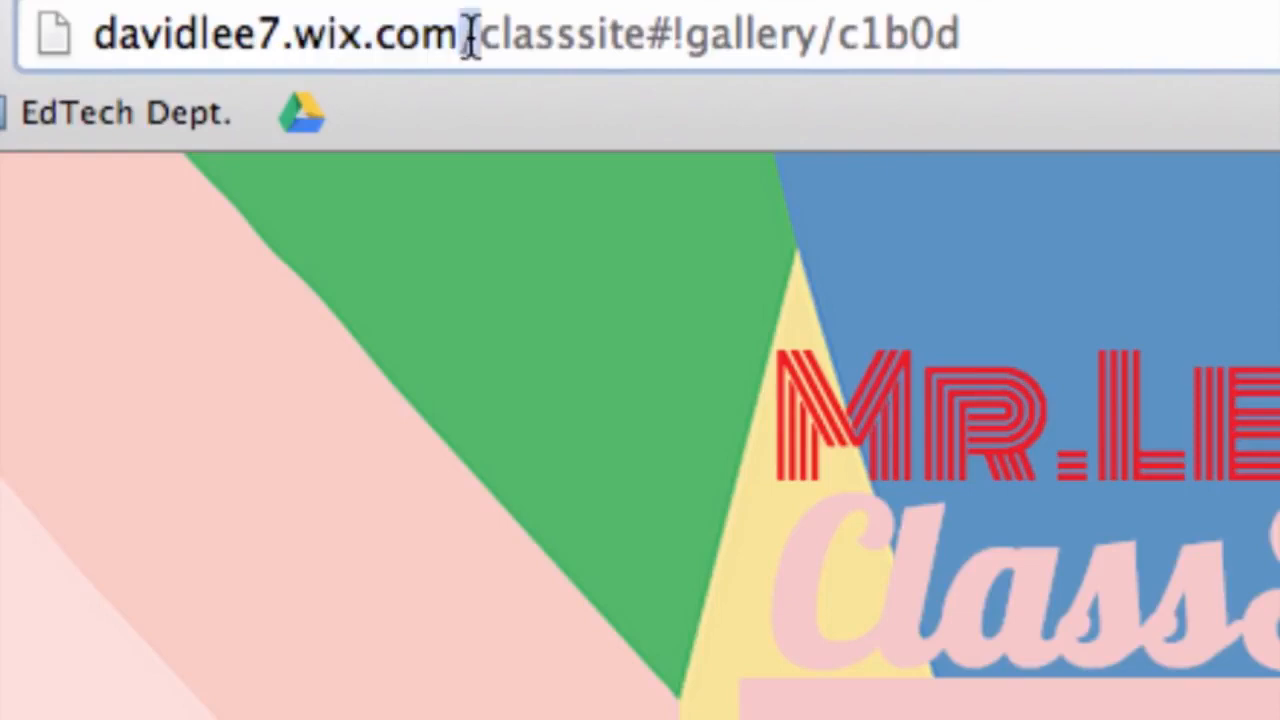
type("davidleee")
key("BackSpace")
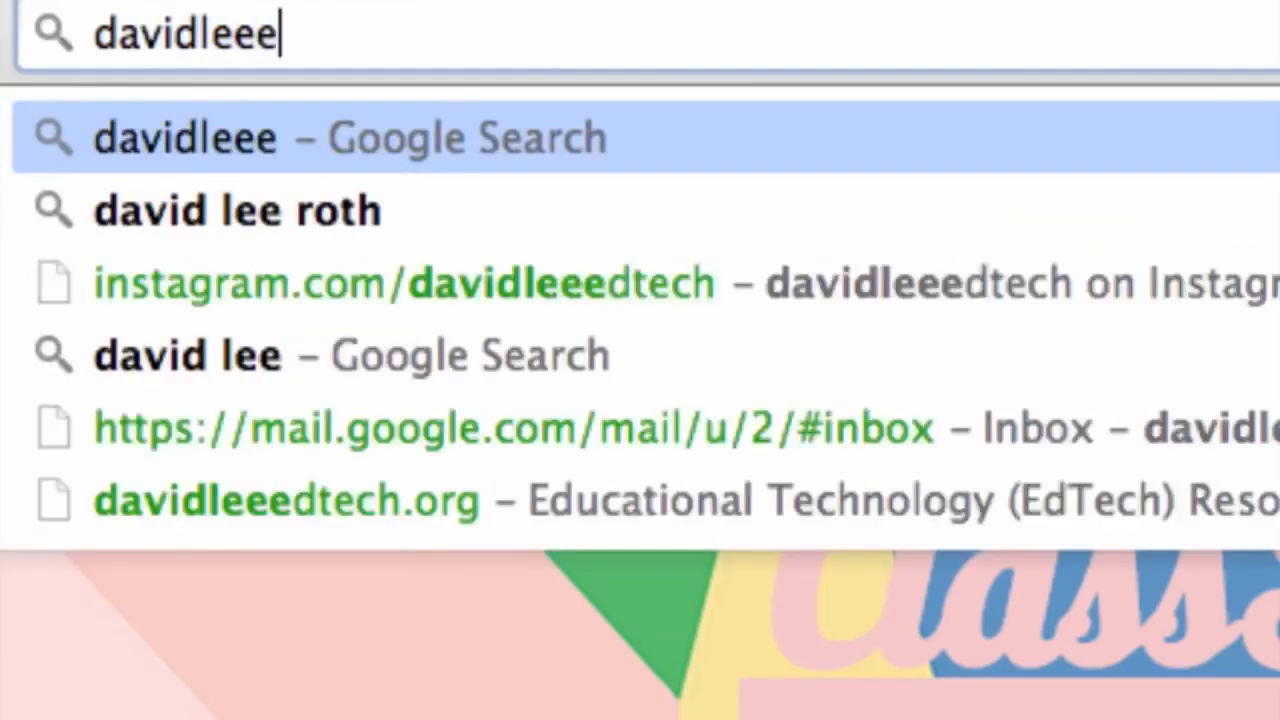
type("dtech.org")
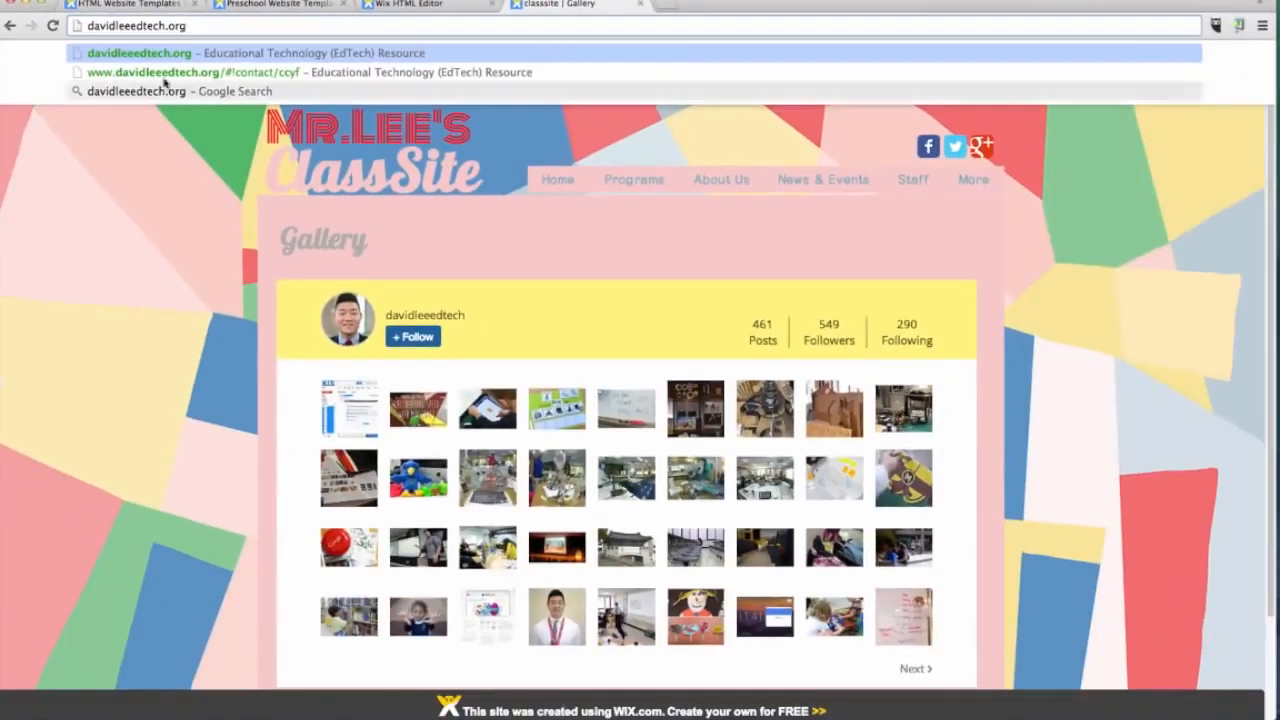
key("Return")
mouse_move(1185, 76)
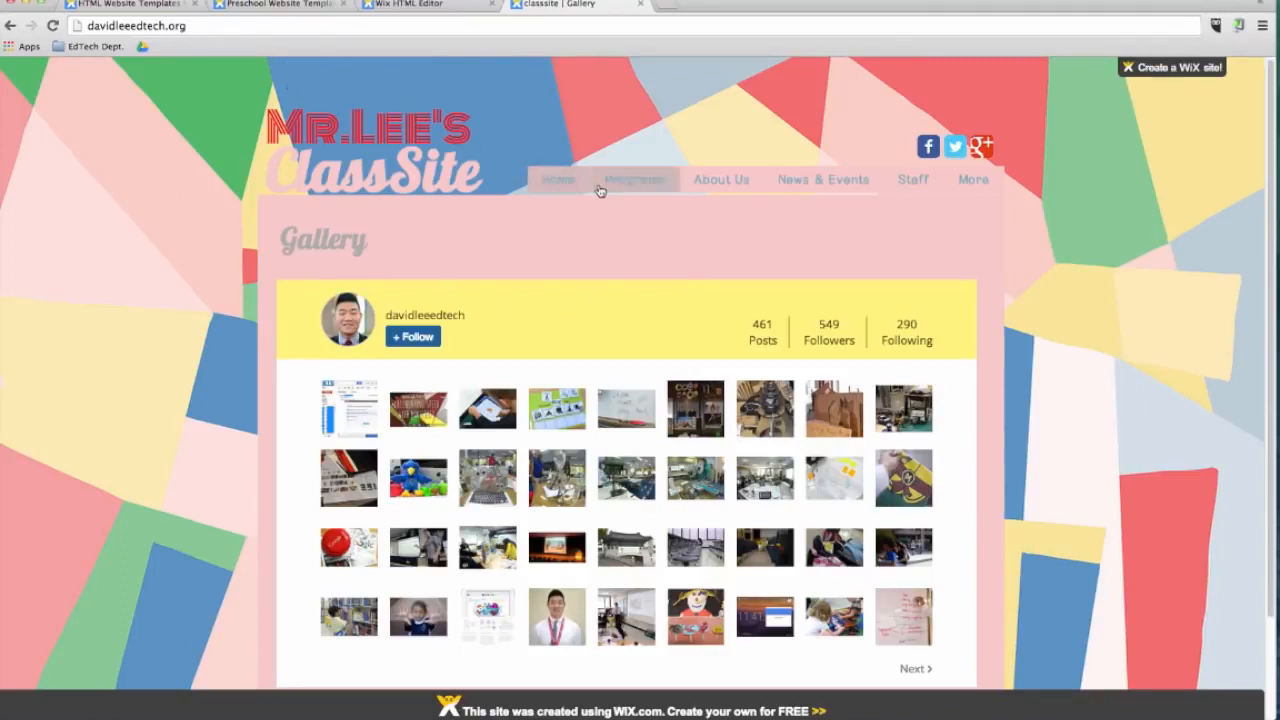
Switch the editor to mobile view and move the social icons to the right side of the header.
left_click(457, 6)
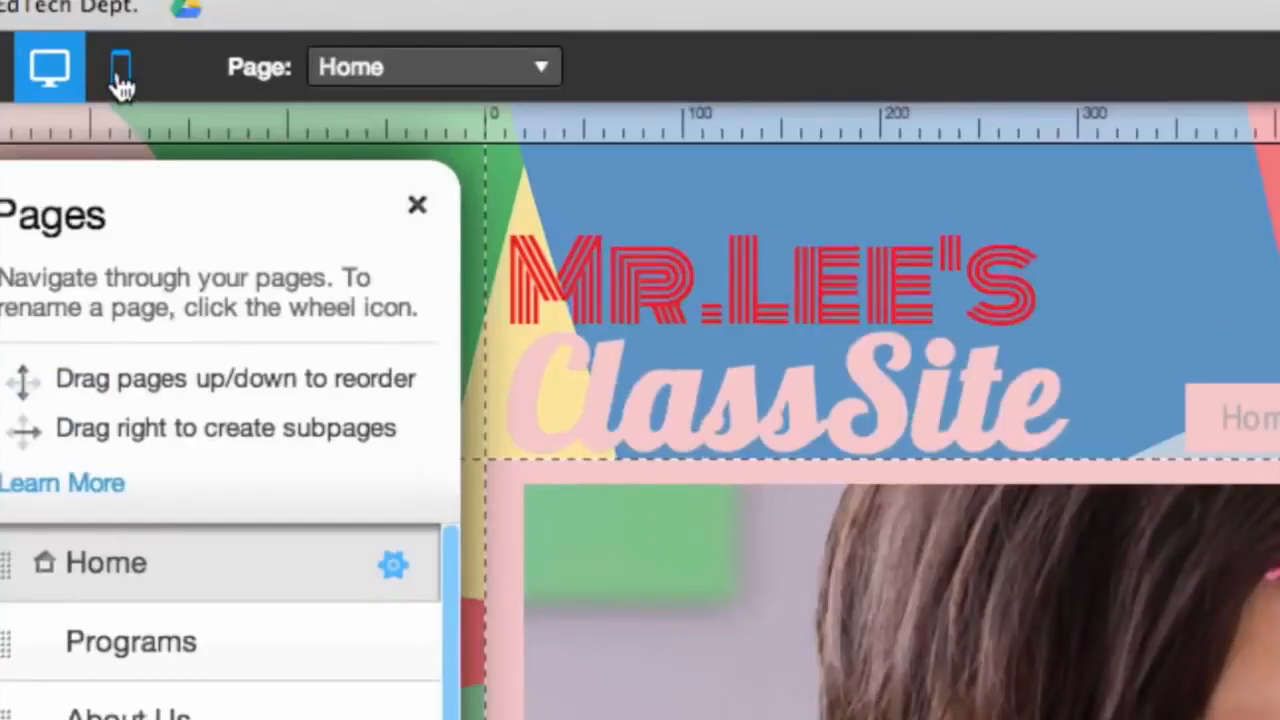
left_click(121, 80)
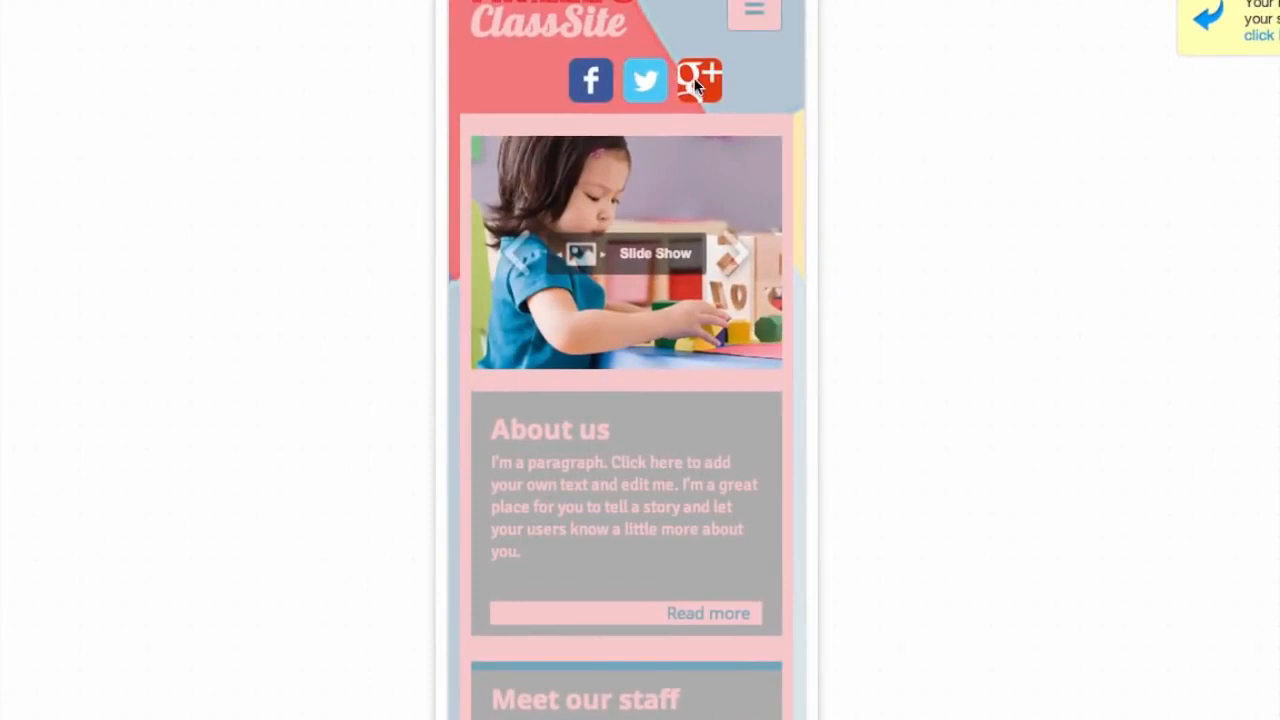
left_click(712, 80)
left_click_drag(712, 80, 760, 81)
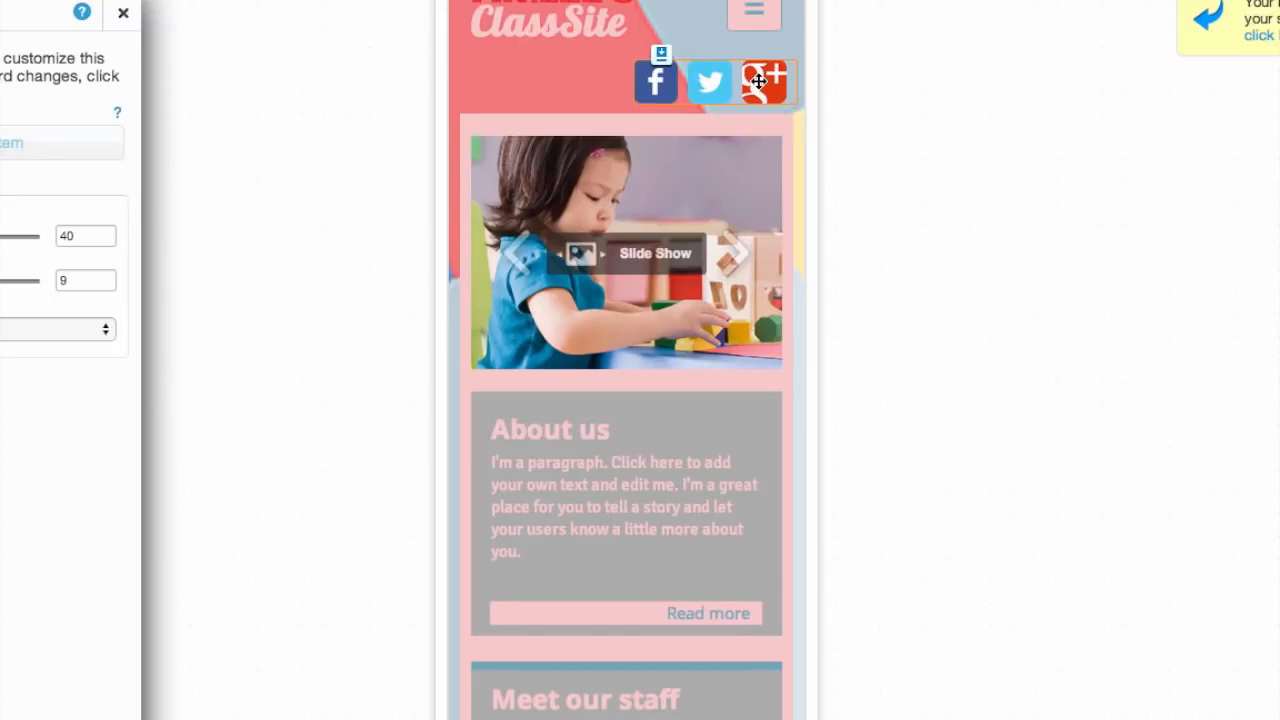
left_click(637, 330)
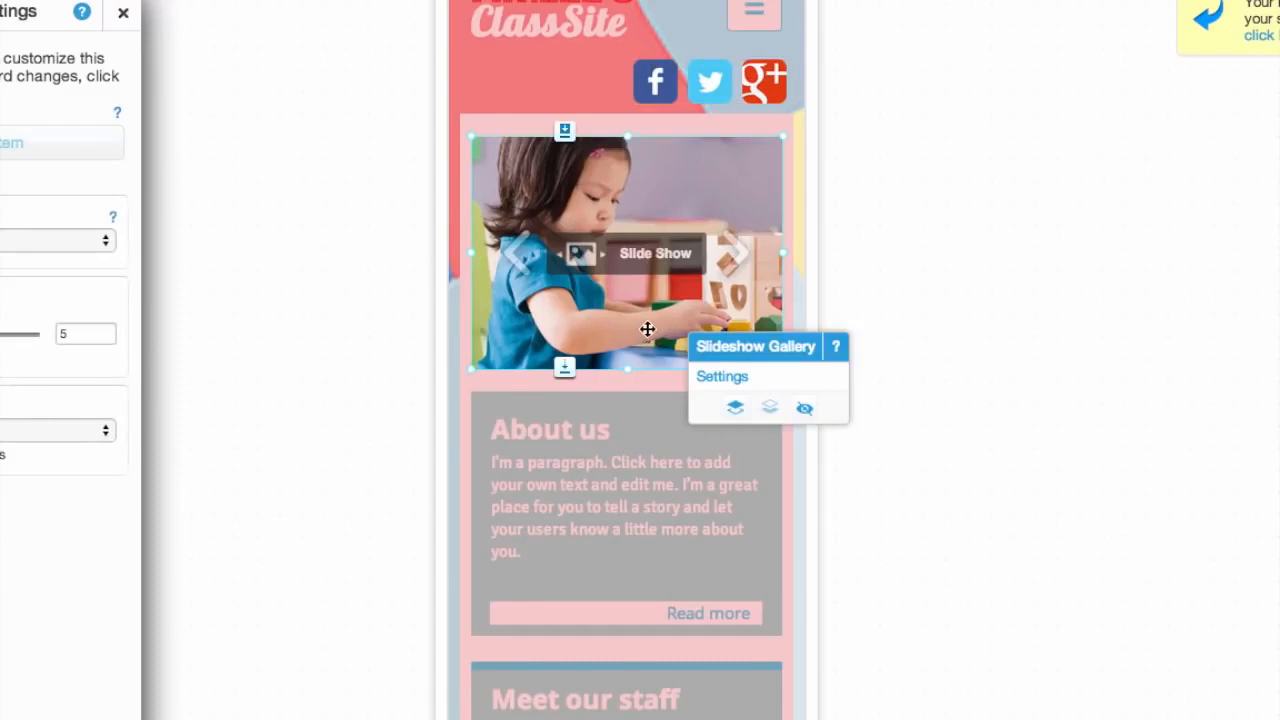
left_click(806, 412)
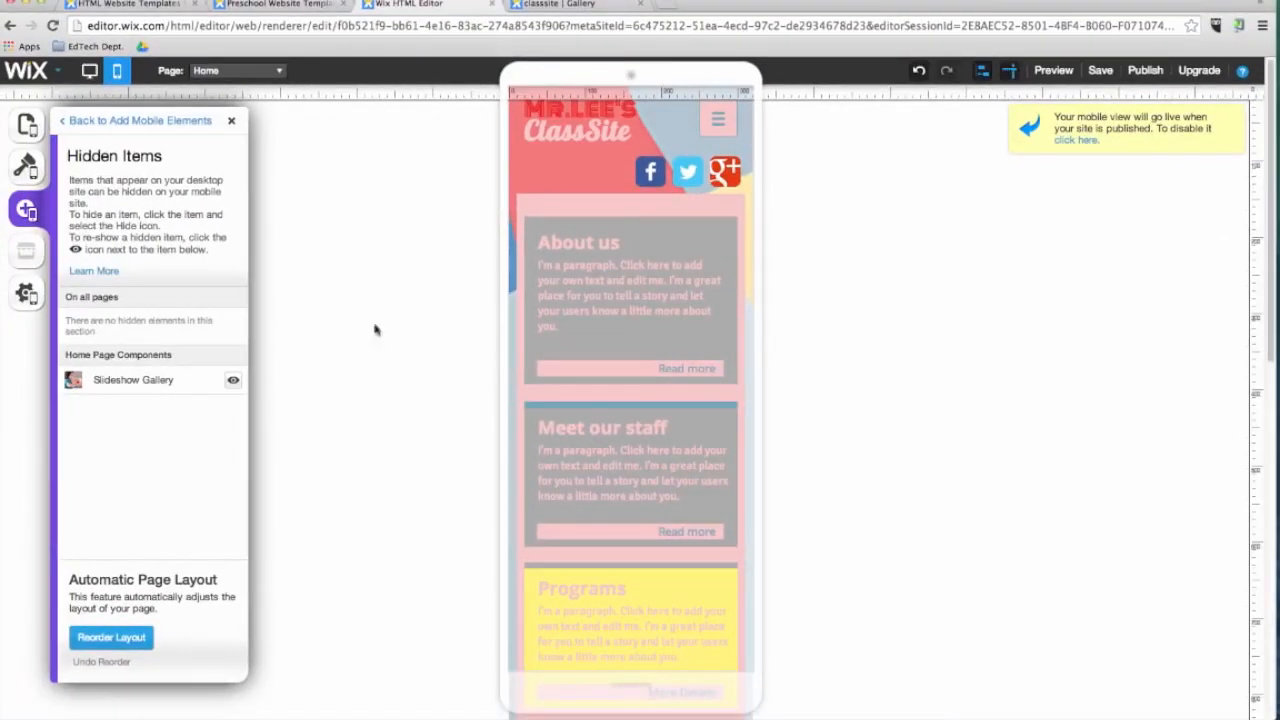
left_click(233, 379)
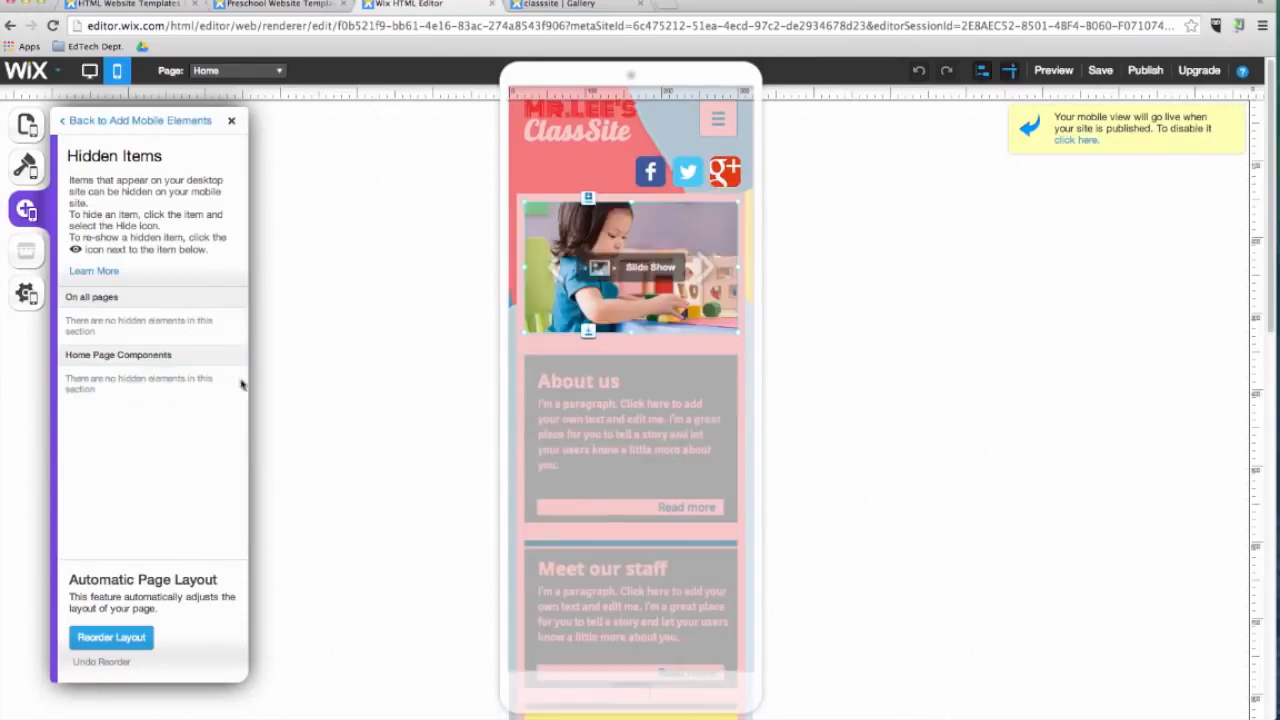
Preview the mobile site and browse its pages through the menu.
left_click(1054, 72)
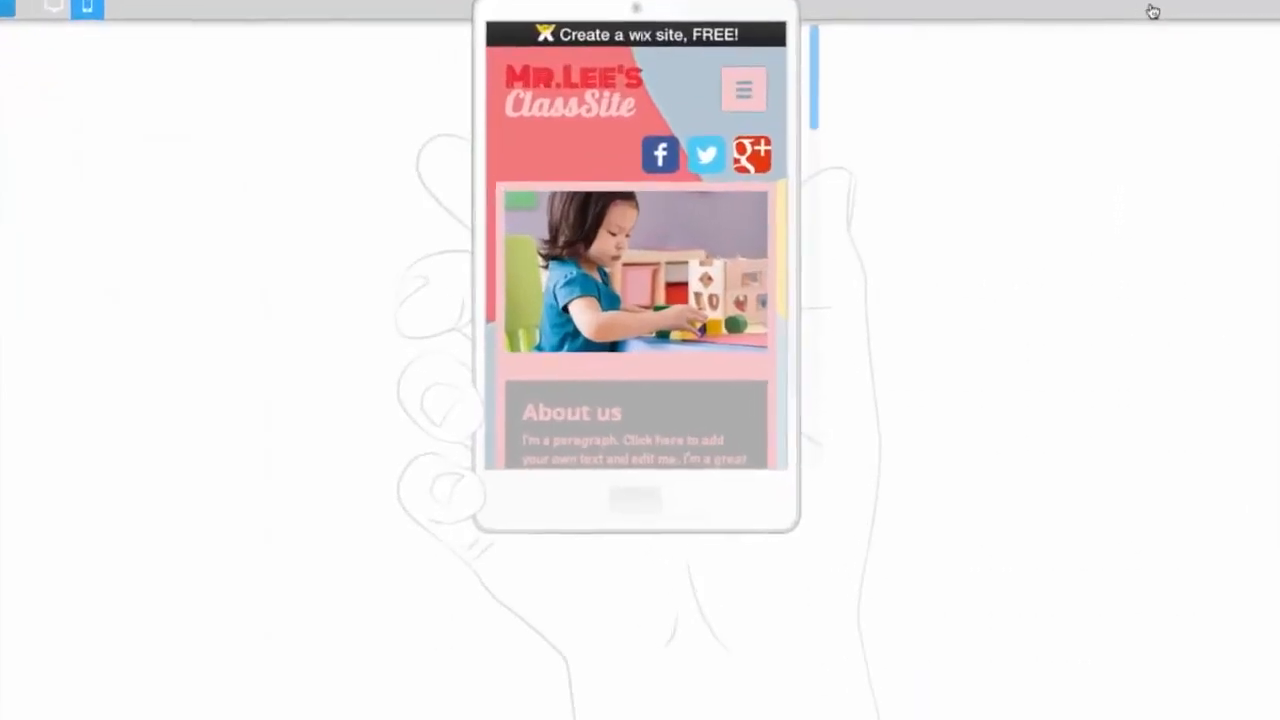
left_click_drag(806, 88, 806, 179)
left_click(722, 185)
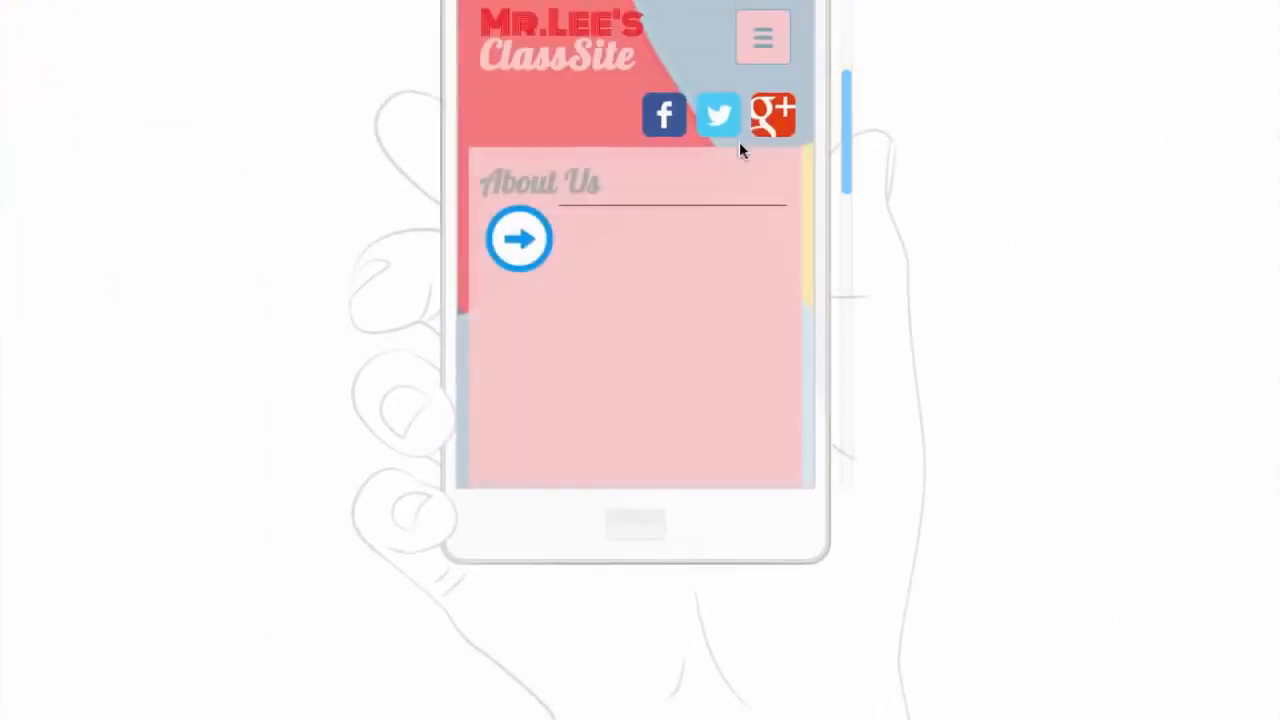
left_click_drag(845, 116, 847, 2)
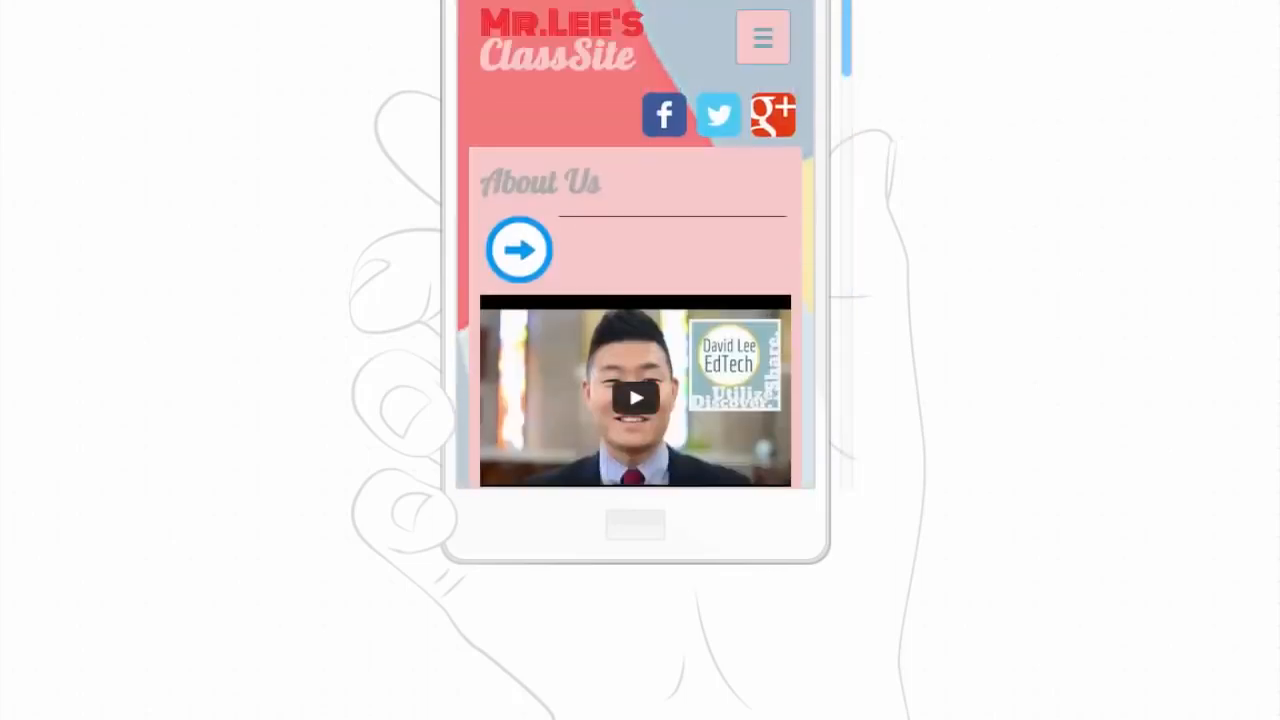
left_click(762, 37)
scroll(575, 330, "down", 2)
scroll(600, 272, "down", 2)
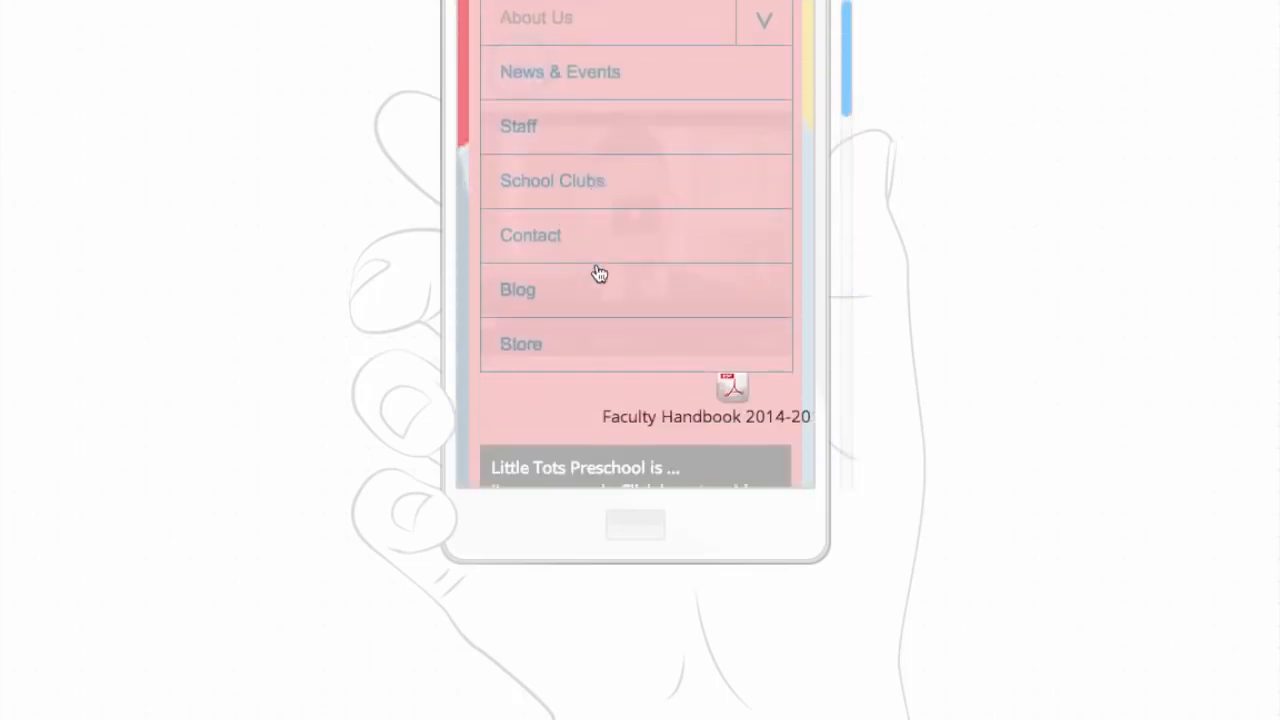
scroll(599, 273, "up", 3)
scroll(608, 263, "down", 1)
left_click(531, 236)
mouse_move(848, 46)
left_mouse_down()
mouse_move(833, 74)
mouse_move(848, 21)
left_mouse_up()
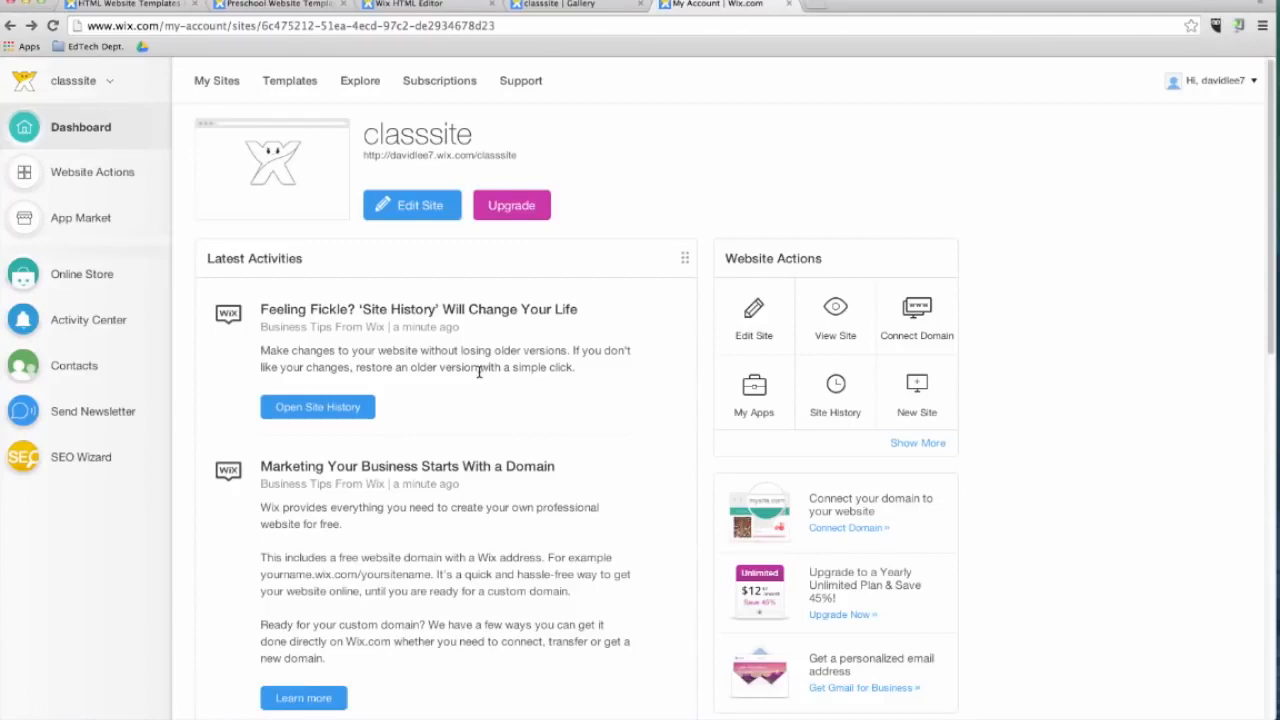
Open the premium upgrade plans and compare them, selecting the Unlimited plan.
left_click(529, 218)
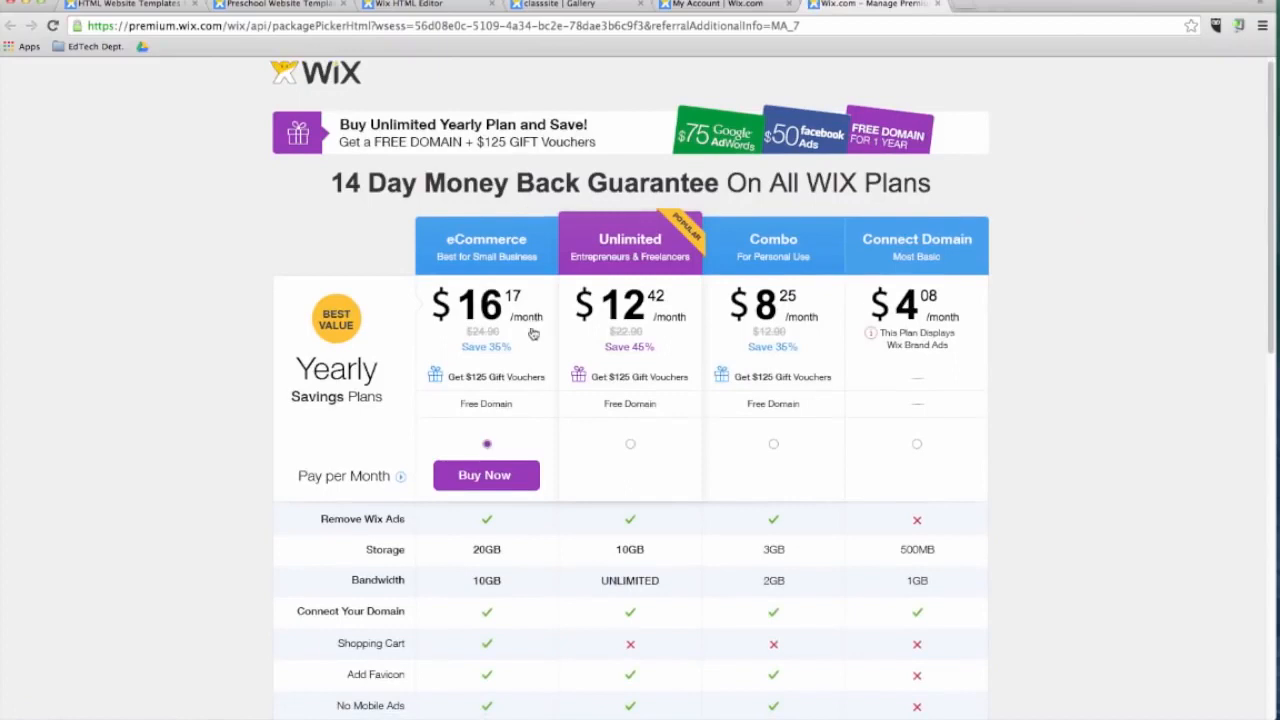
left_click(629, 446)
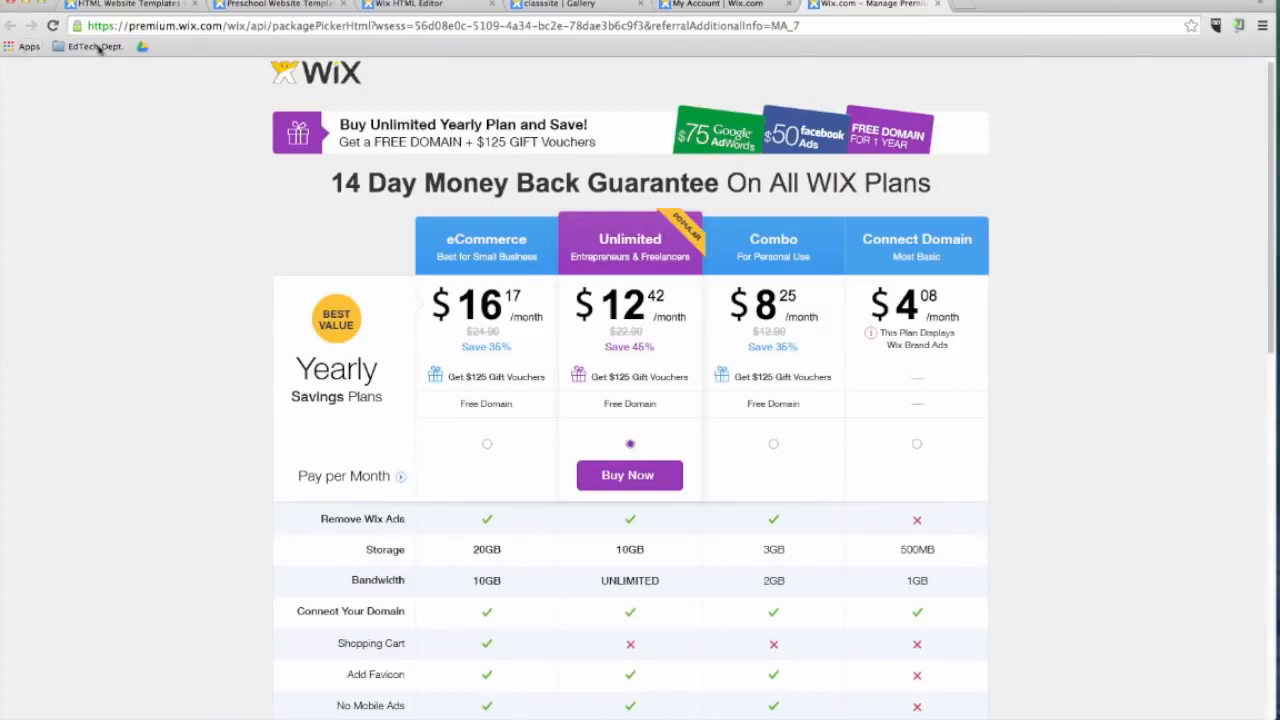
left_click(729, 4)
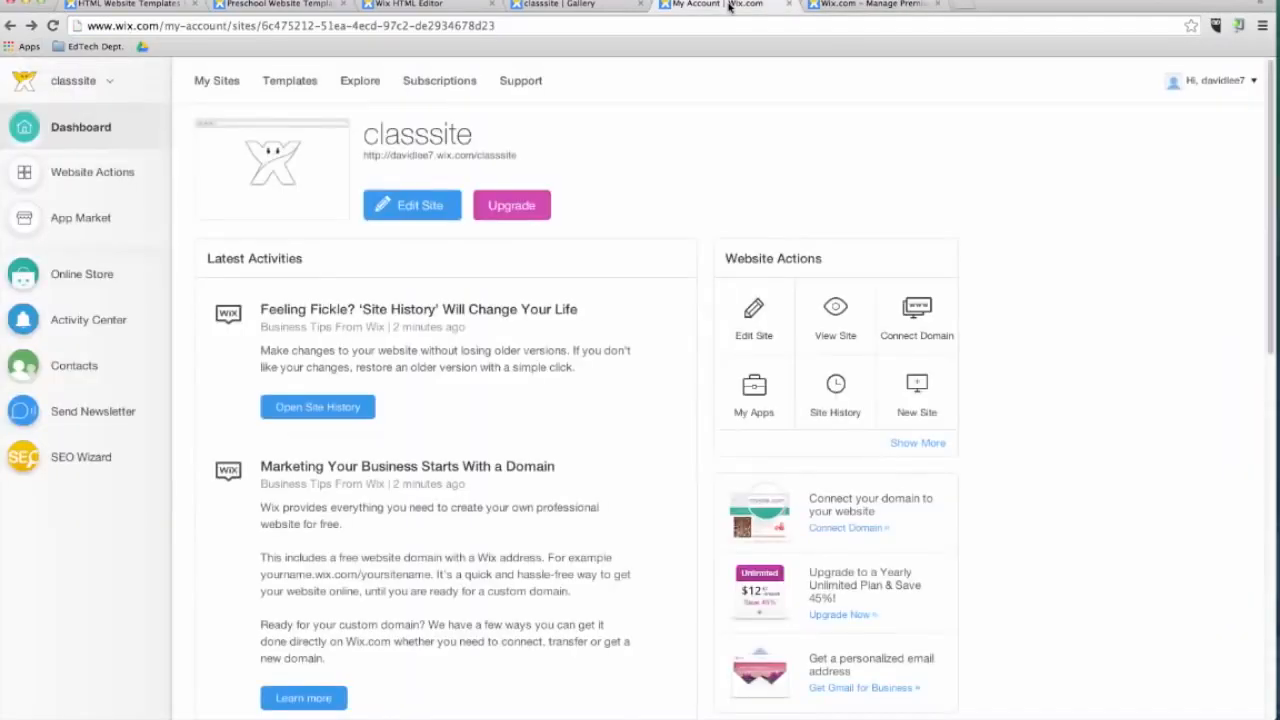
Open the Wix Help Center, search for "how to add animation to my site" and open the article on adding animation to an element.
left_click(540, 91)
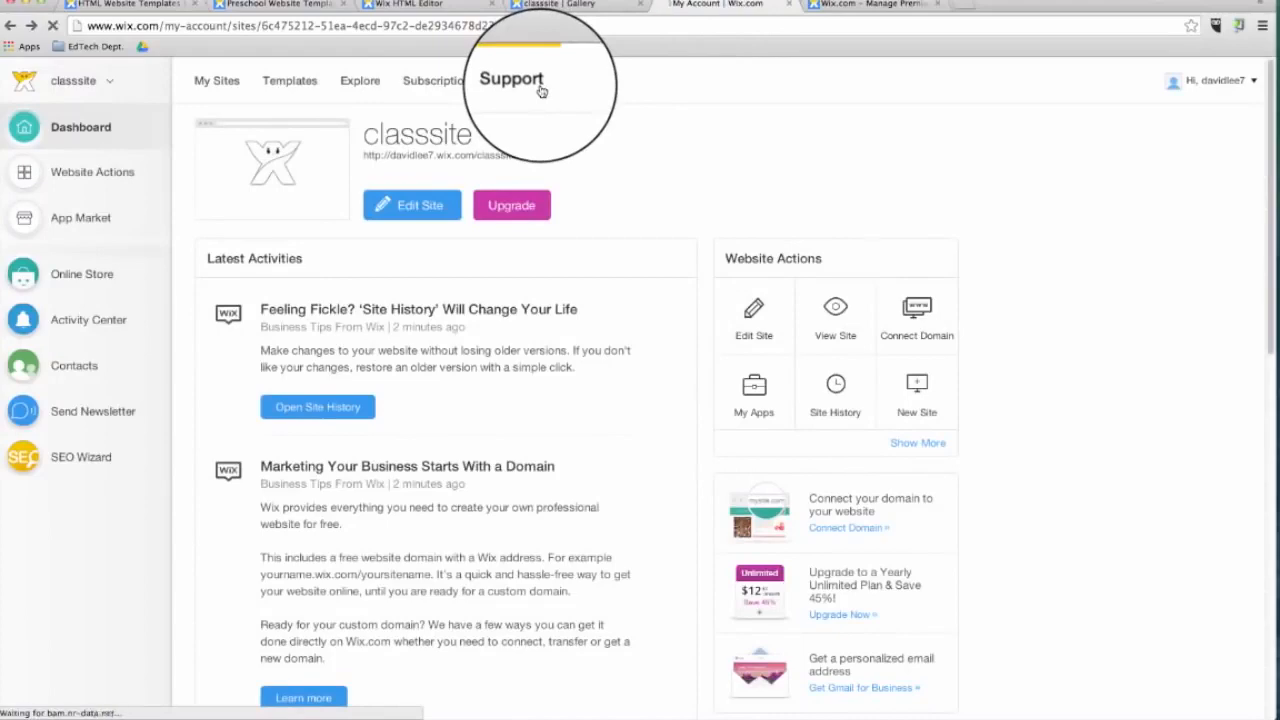
type("how to add animation to my site")
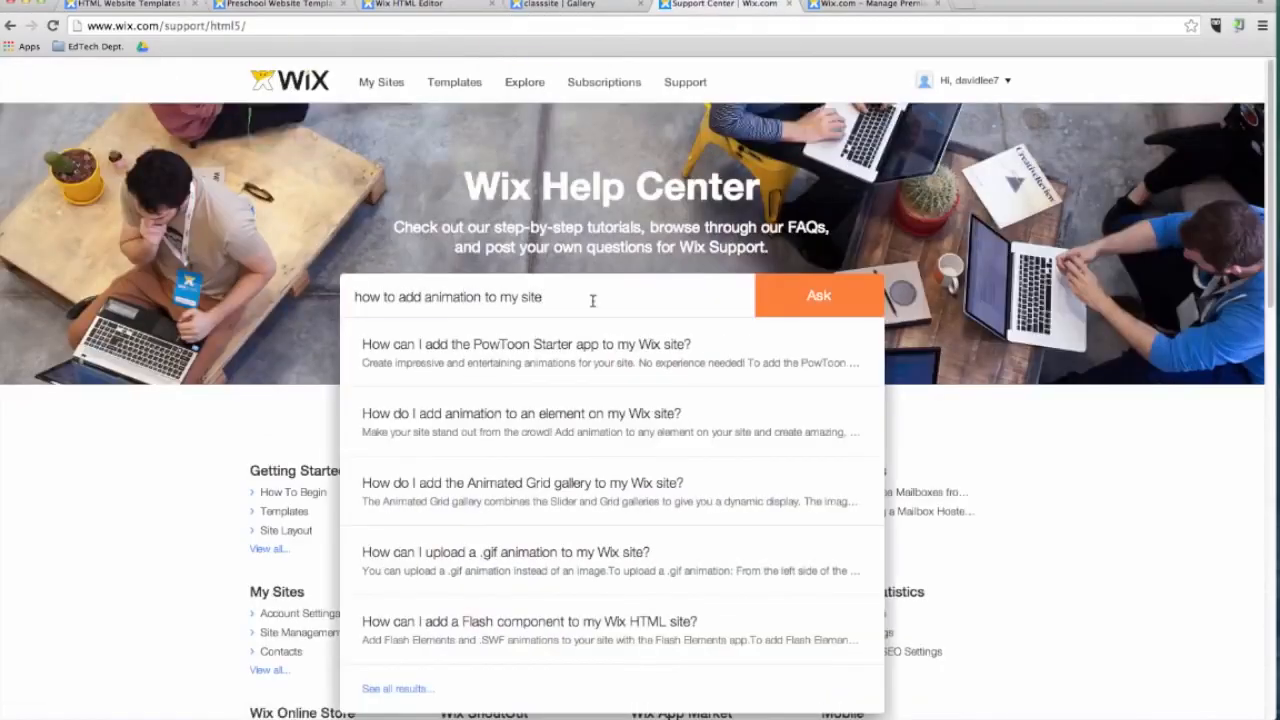
left_click(571, 414)
Play the animation tutorial video in the article and scroll through the rest of the help page.
scroll(571, 420, "down", 3)
left_click(503, 331)
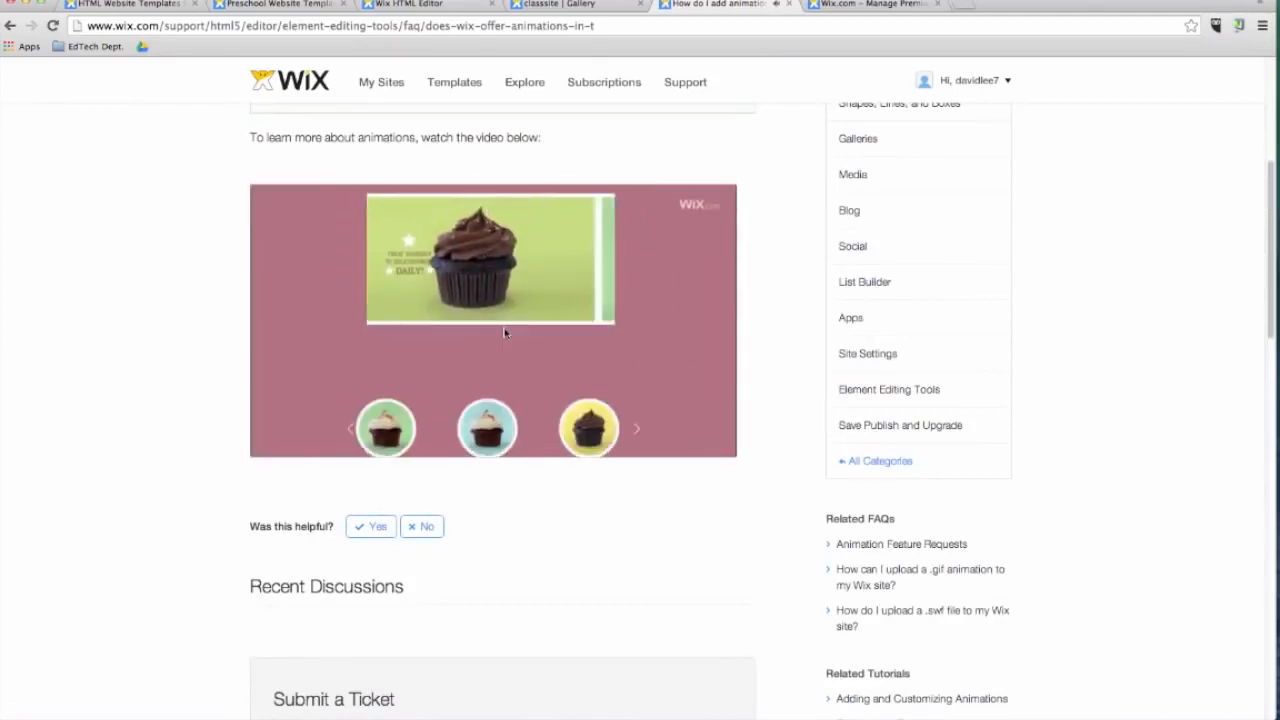
scroll(505, 331, "down", 15)
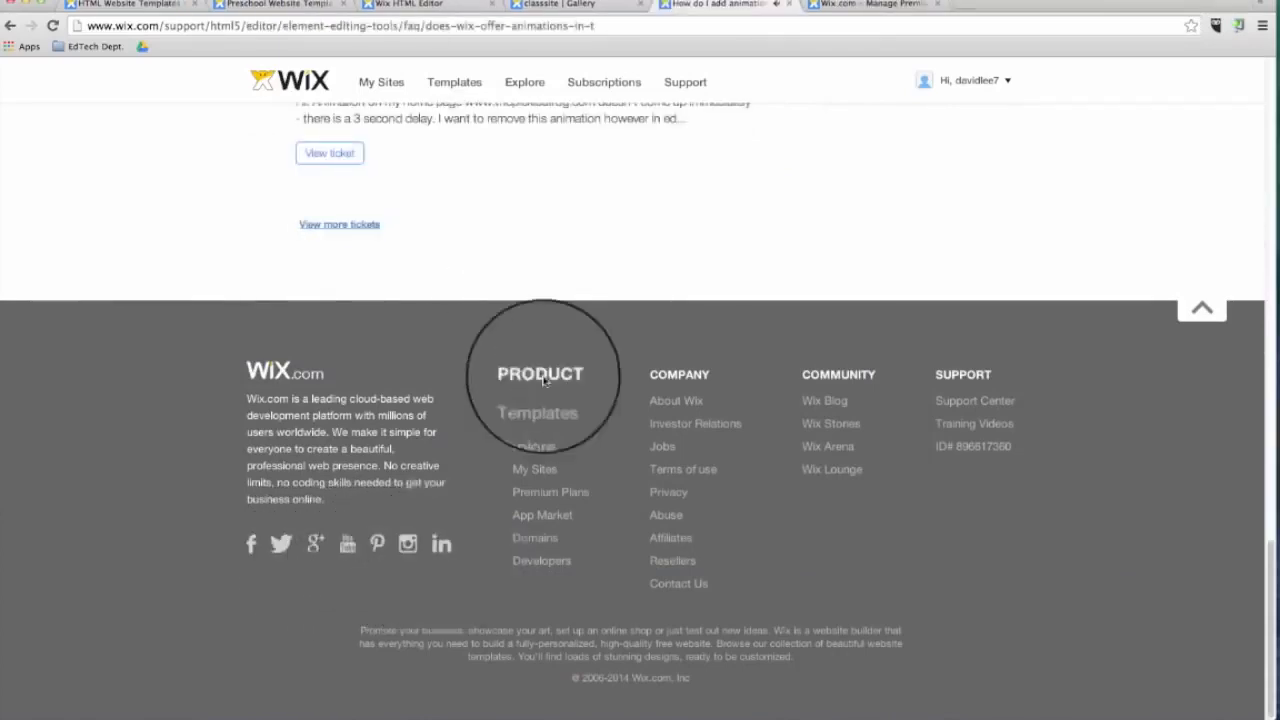
Open the Wix Blog from the page footer and browse through its posts.
left_click(832, 401)
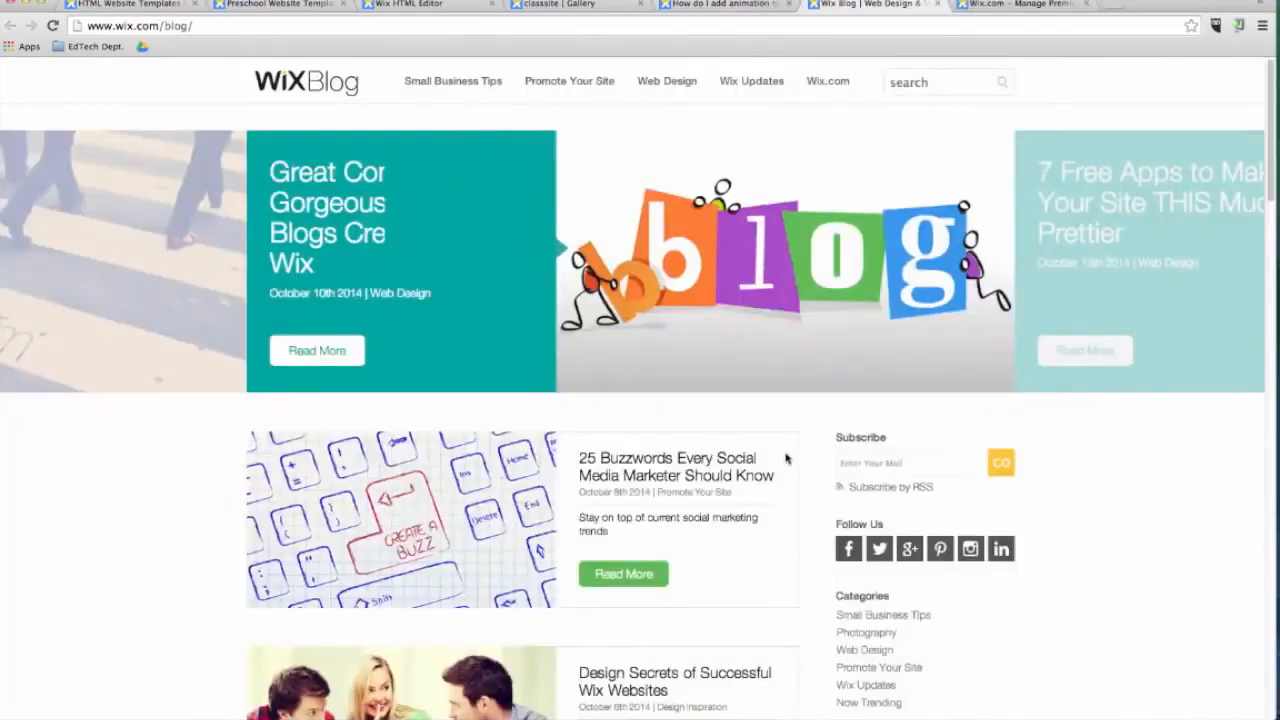
scroll(835, 420, "down", 6)
scroll(830, 481, "down", 4)
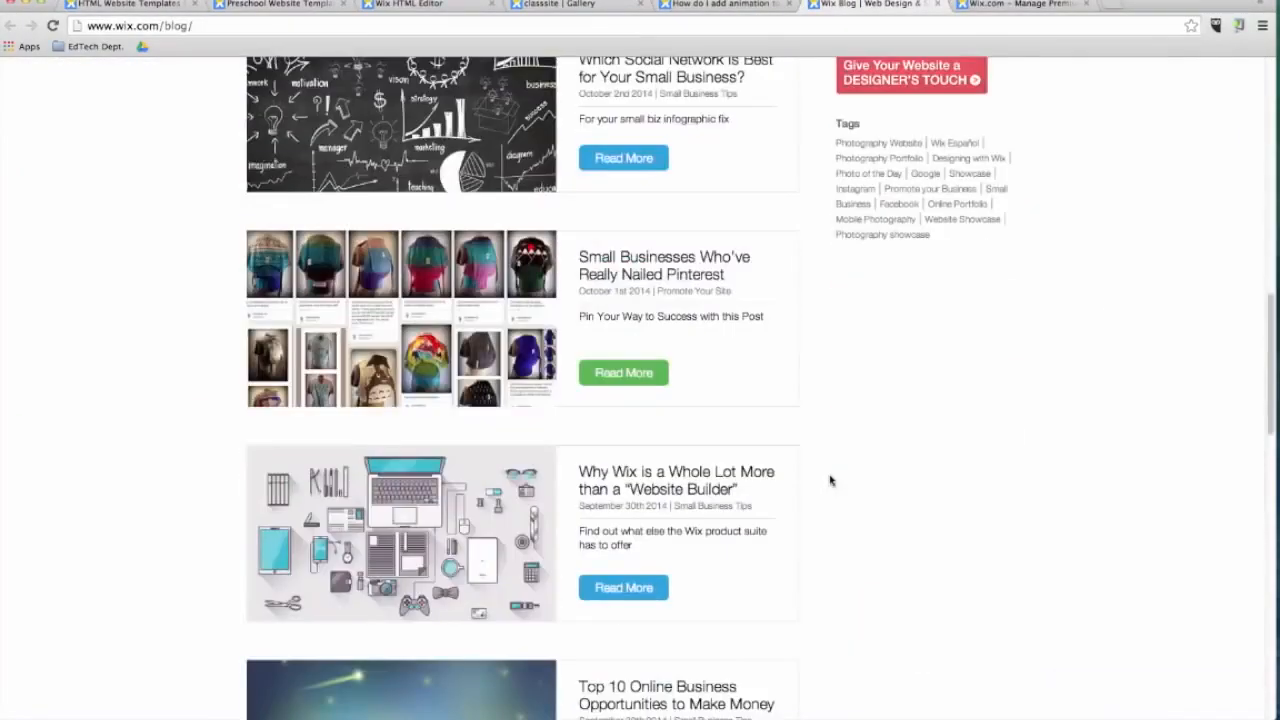